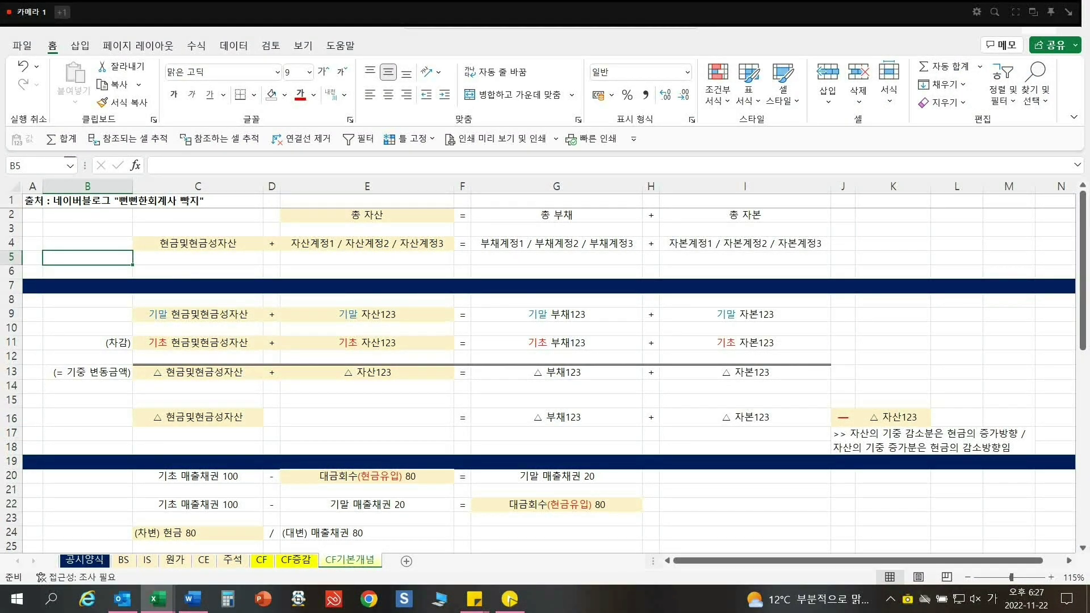
- Review the accounting equation block in C2:I4 of the CF기본개념 sheet
drag(198, 215, 795, 271)
click(745, 258)
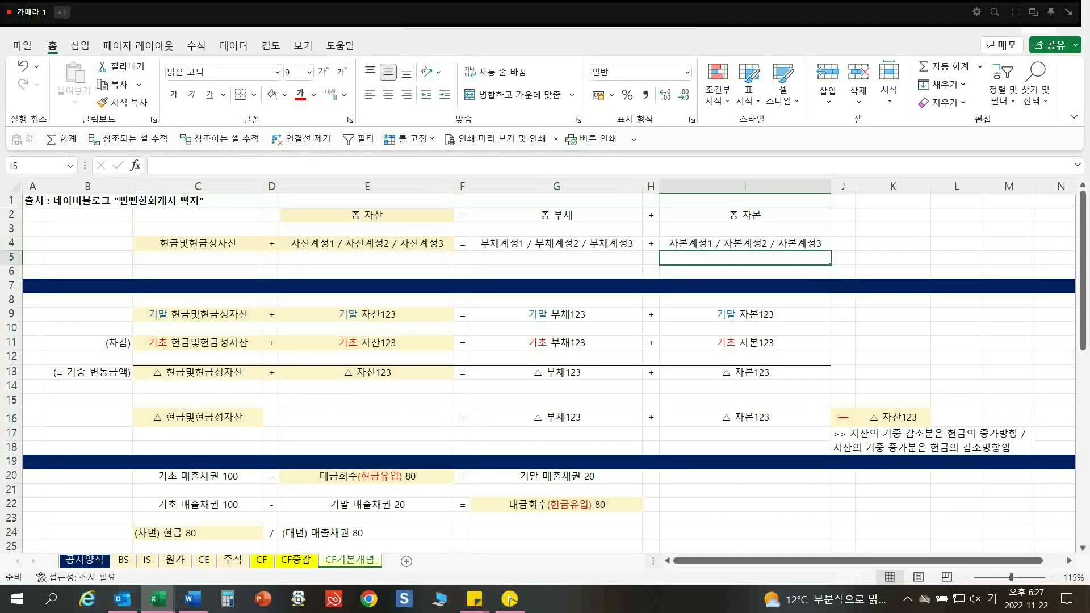
click(198, 271)
click(198, 257)
click(87, 257)
click(198, 215)
click(366, 201)
click(366, 215)
click(198, 216)
drag(197, 215, 745, 271)
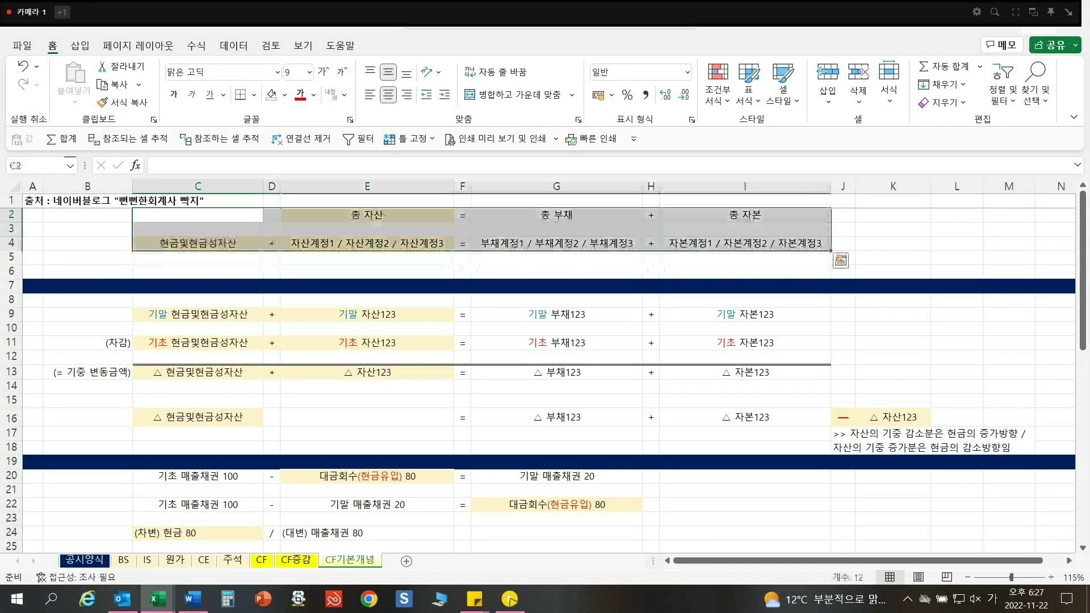
click(745, 272)
- Examine the row 2 equation of 총 자산, 총 부채 and 총 자본 term by term
click(198, 215)
click(367, 215)
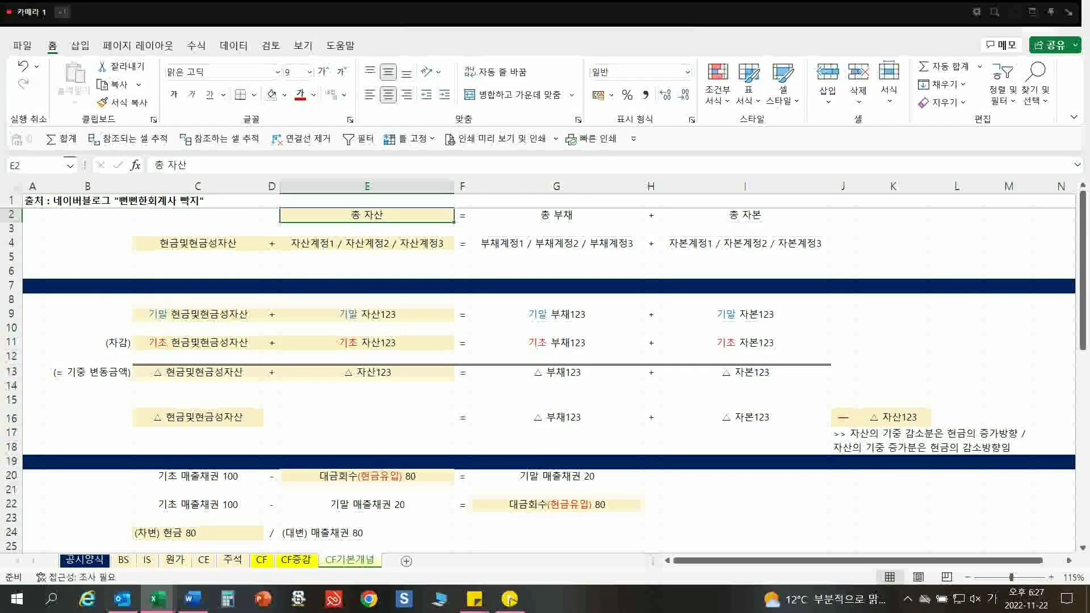
click(556, 215)
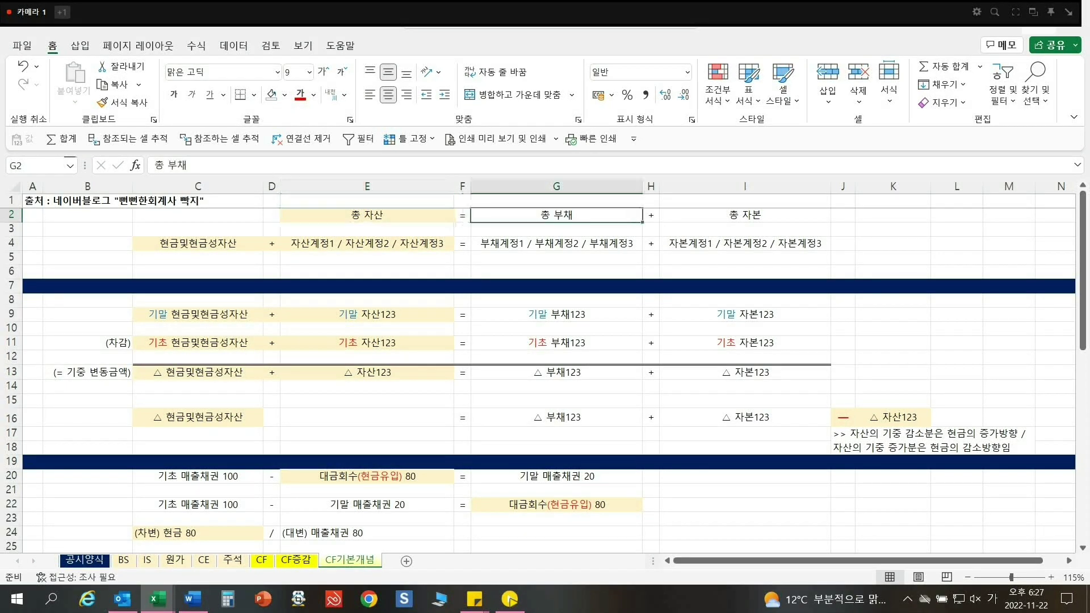
click(745, 215)
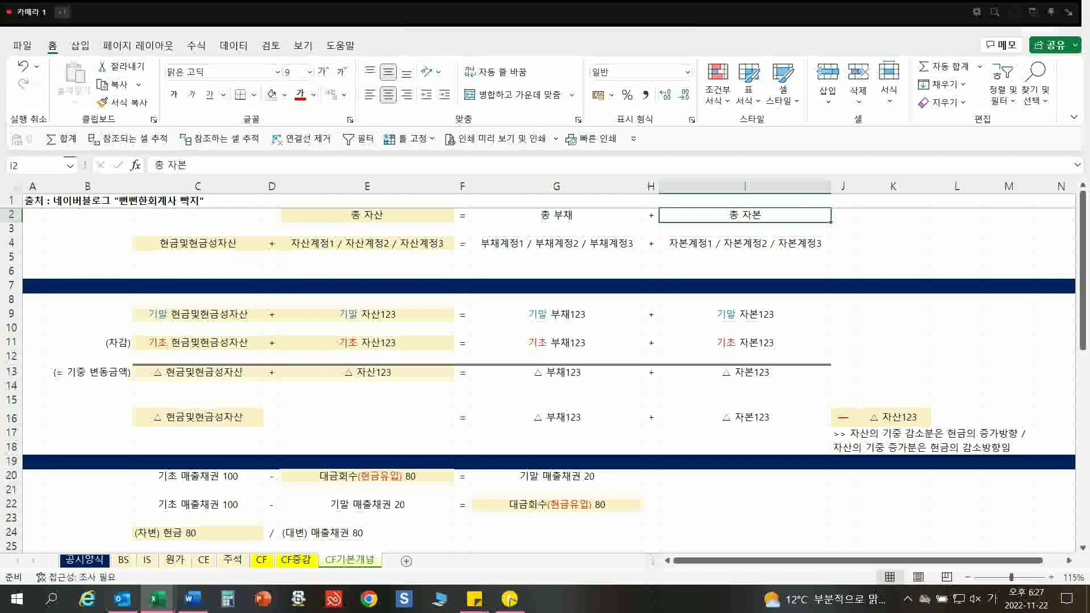
click(367, 215)
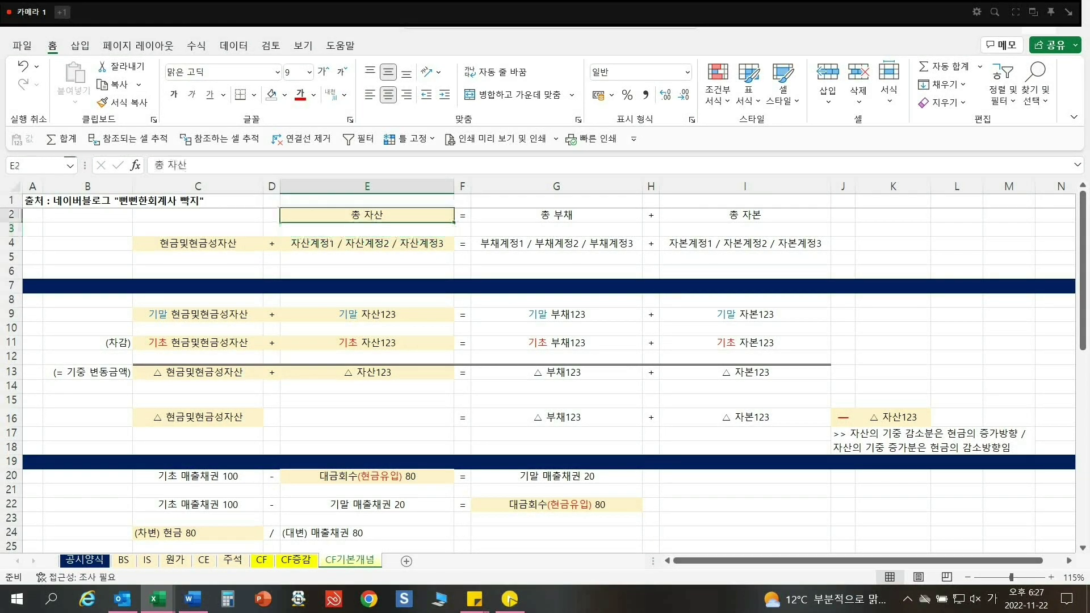
- Examine how row 4 splits total assets into 현금및현금성자산 and other asset accounts, alongside the liability and equity accounts
click(198, 243)
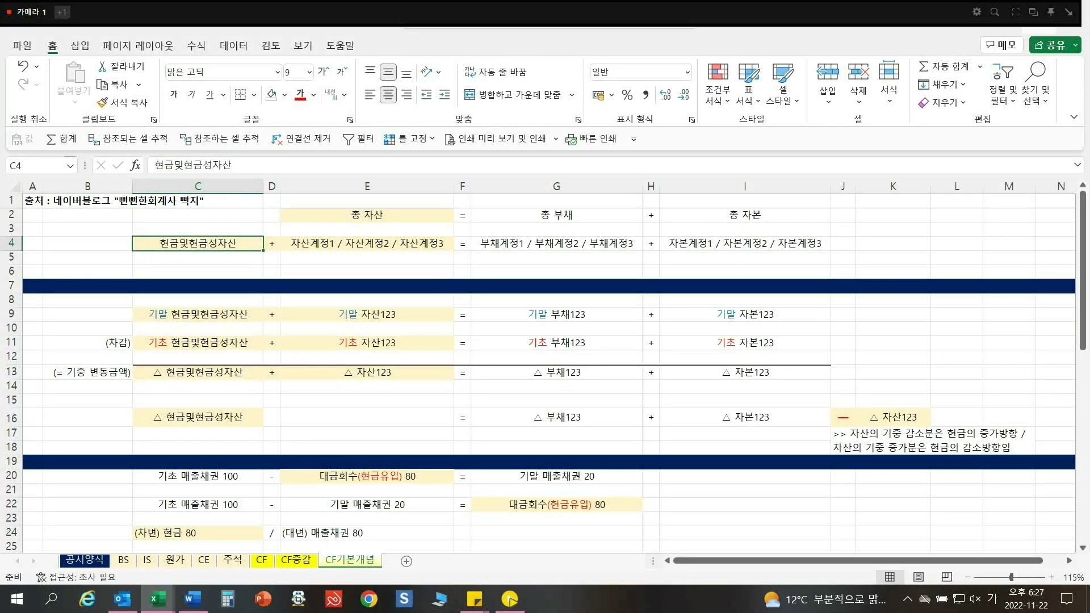
click(367, 244)
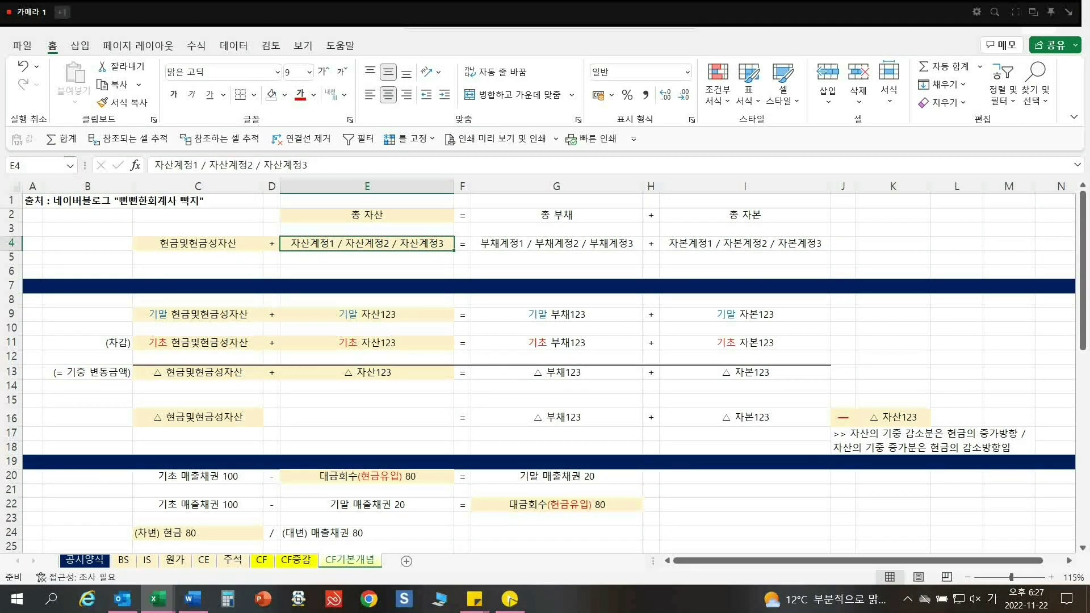
click(367, 215)
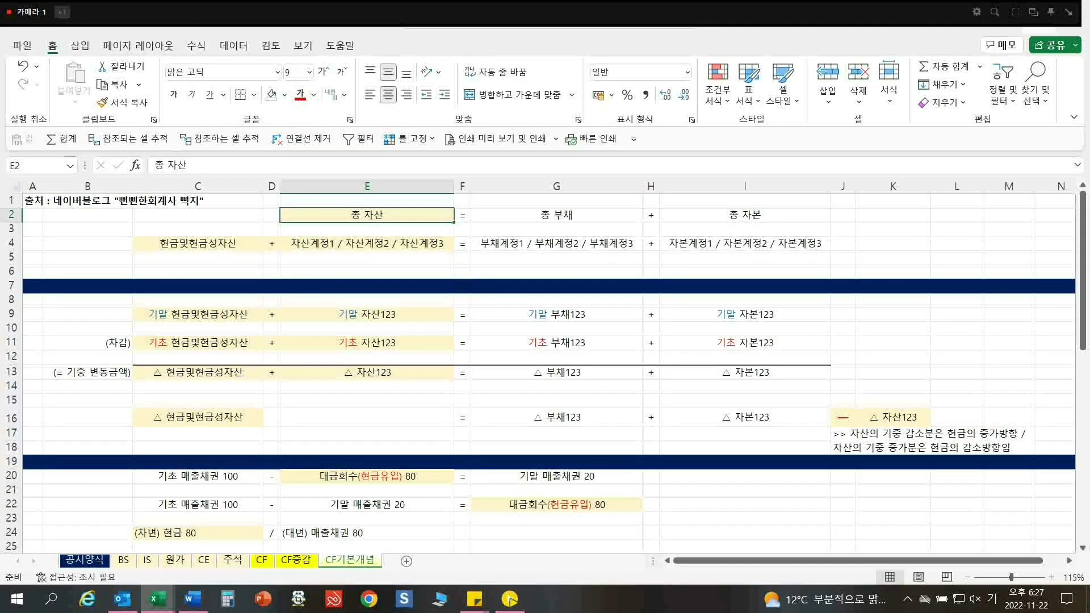
click(556, 215)
click(556, 244)
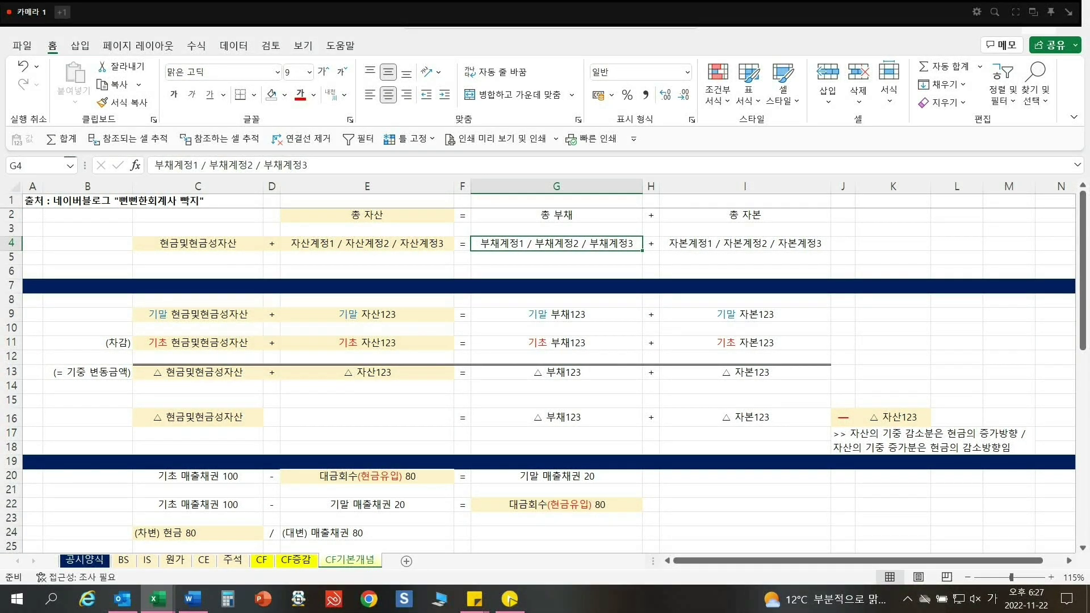
click(745, 215)
click(745, 244)
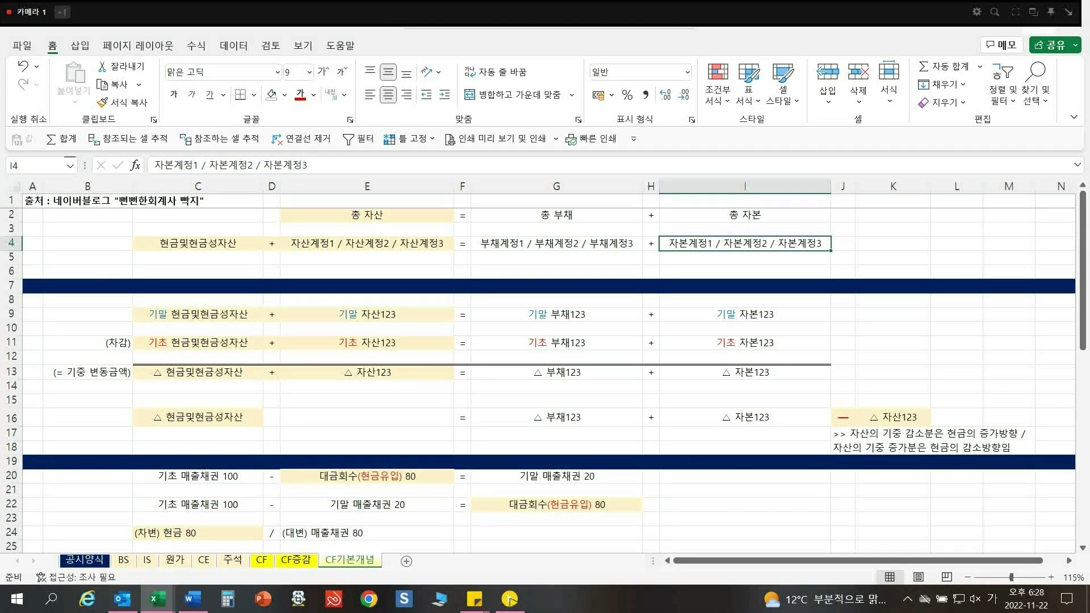
mouse_move(744, 244)
mouse_down()
mouse_move(198, 244)
mouse_move(745, 243)
mouse_up()
click(197, 258)
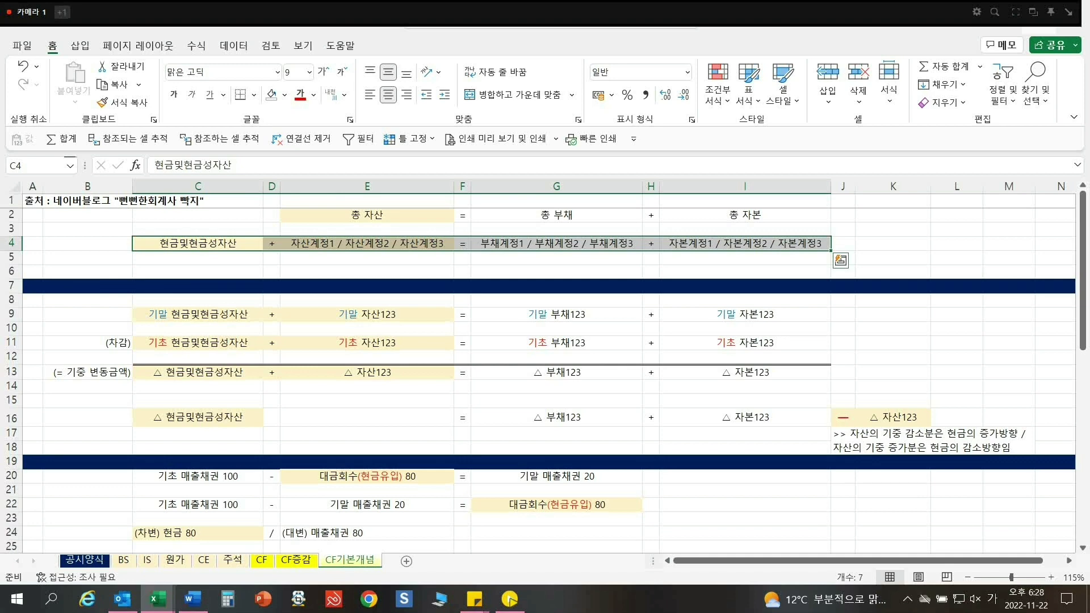
- Look over the cash column of the change derivation, from 기말 현금및현금성자산 in C9 to △ 현금및현금성자산 in C16
click(197, 272)
click(197, 300)
click(87, 314)
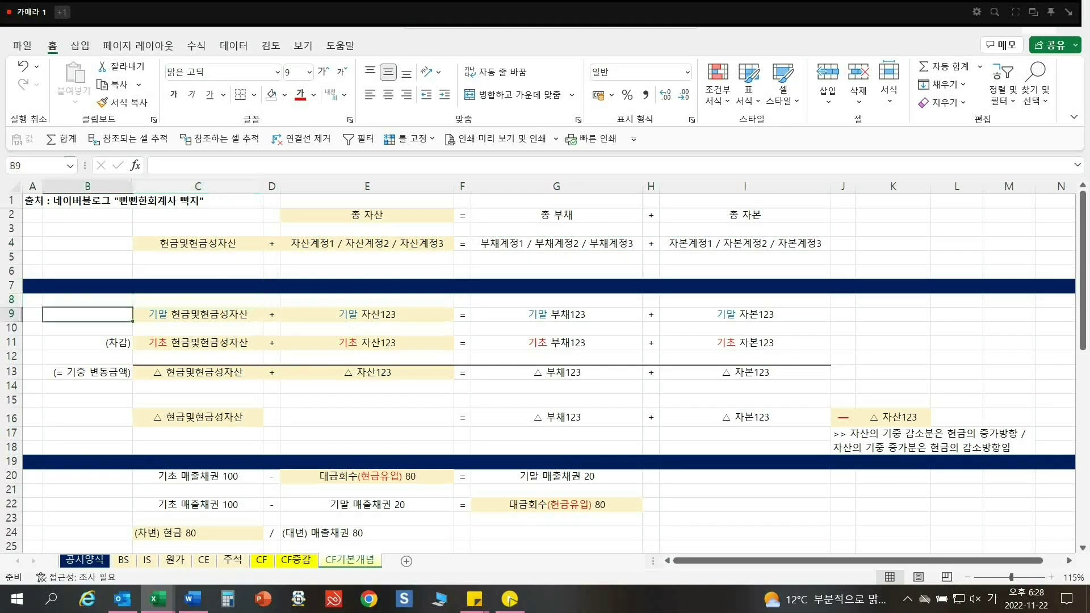
click(197, 315)
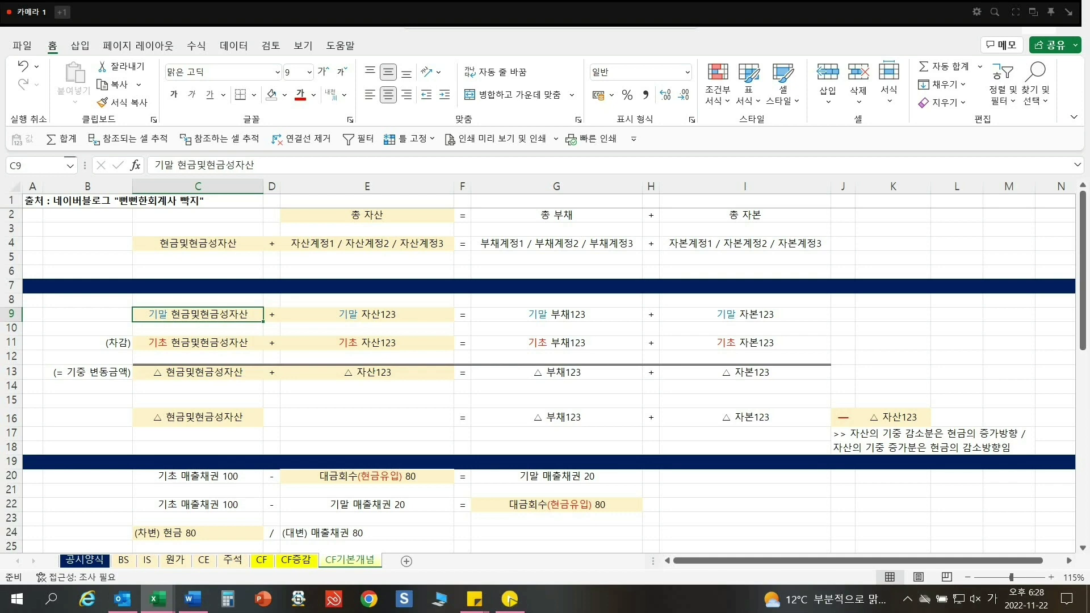
click(367, 329)
click(197, 329)
click(87, 329)
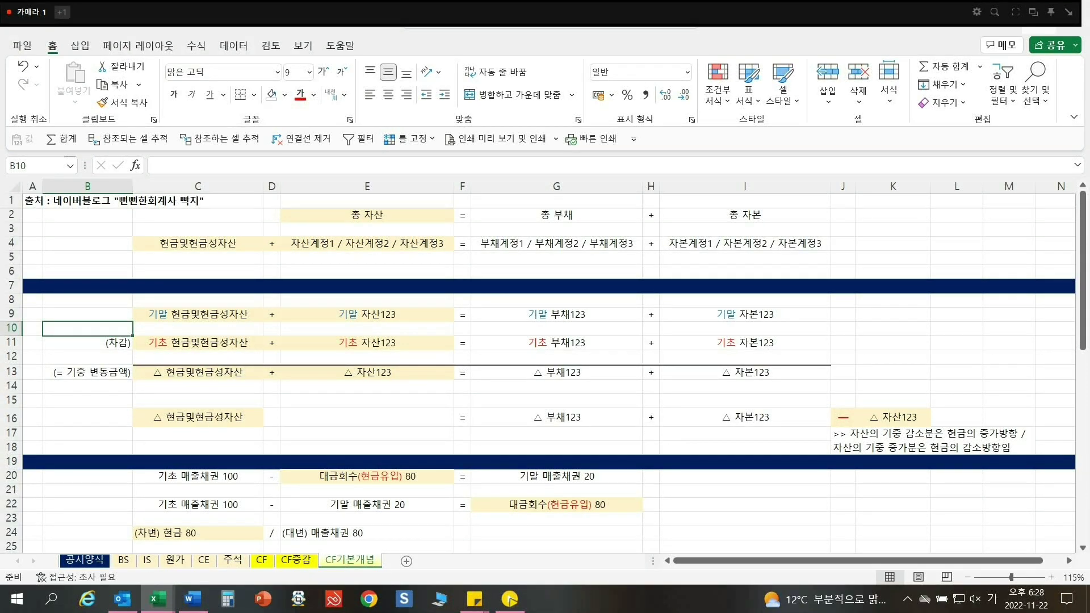
click(197, 372)
click(198, 417)
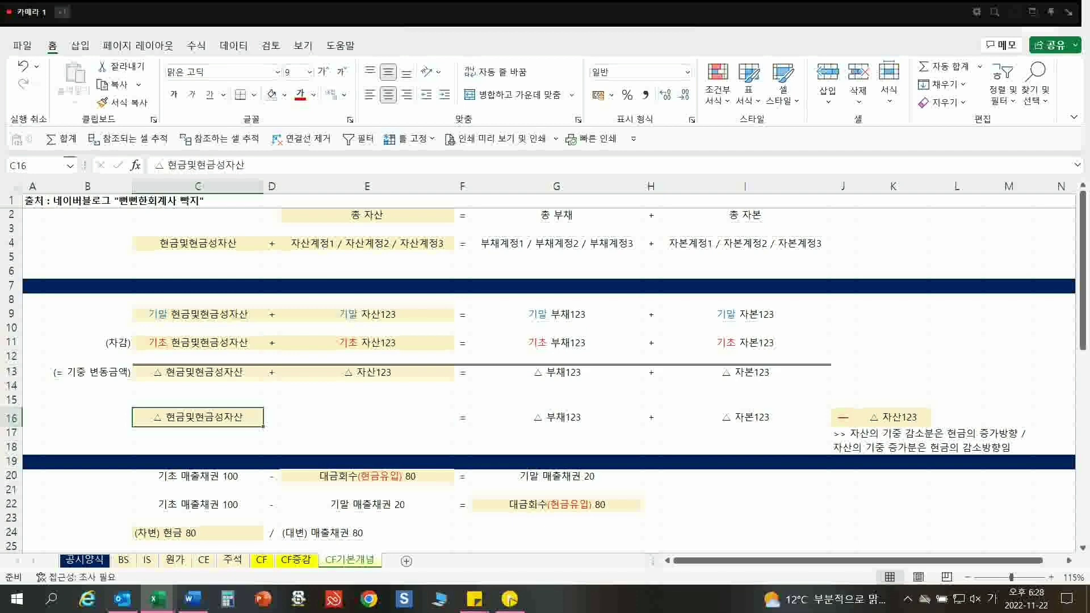
- Examine the ending-balance (기말) equation in C9:I9 term by term, comparing its cash term with the cash change in C16
drag(198, 314, 745, 314)
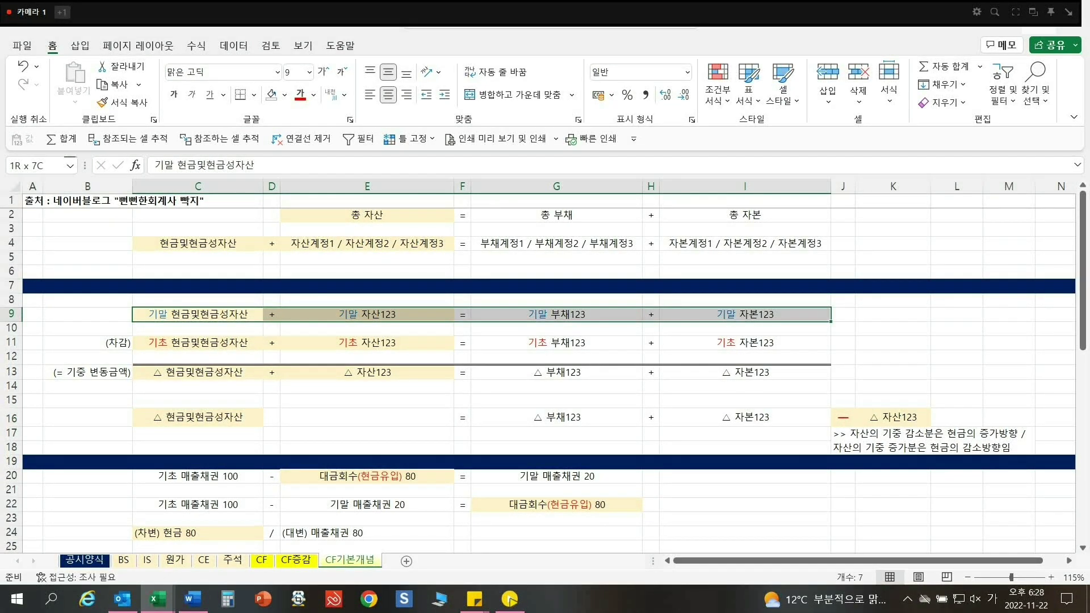
click(197, 314)
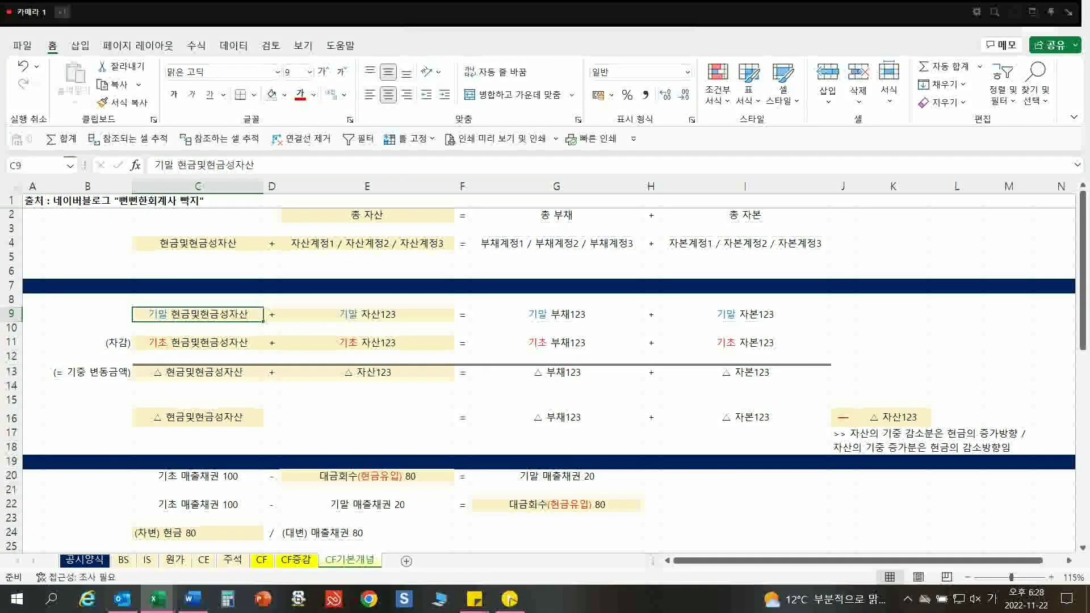
click(198, 417)
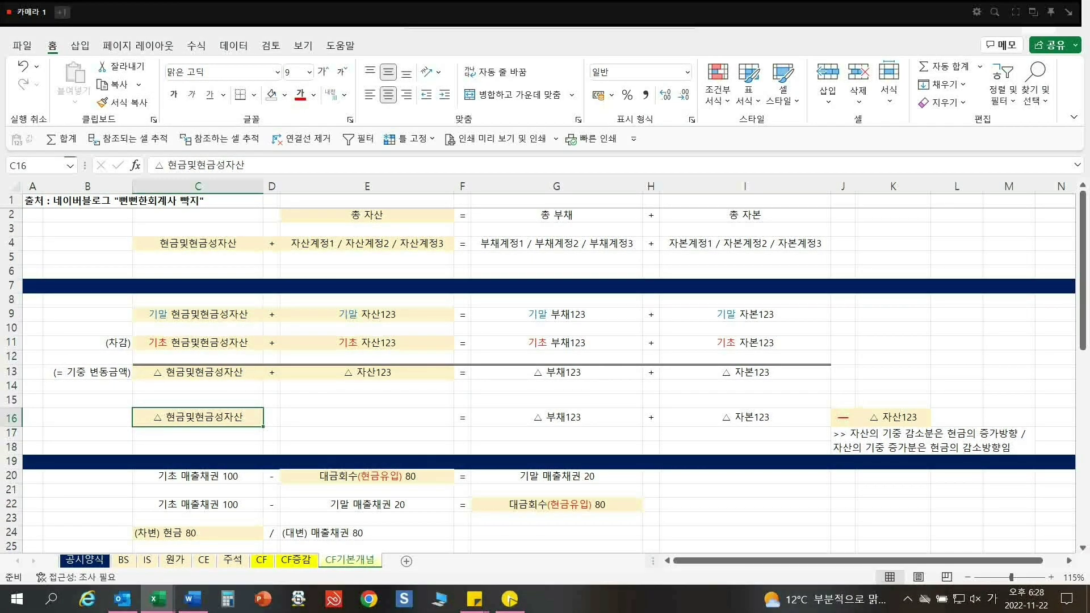
drag(197, 314, 745, 314)
click(197, 314)
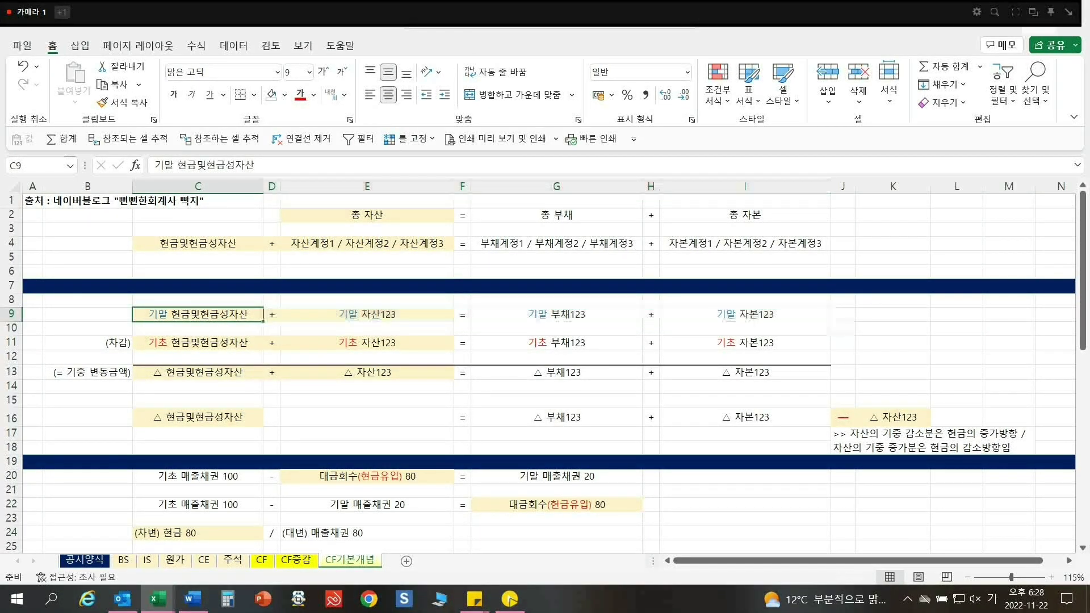
click(367, 314)
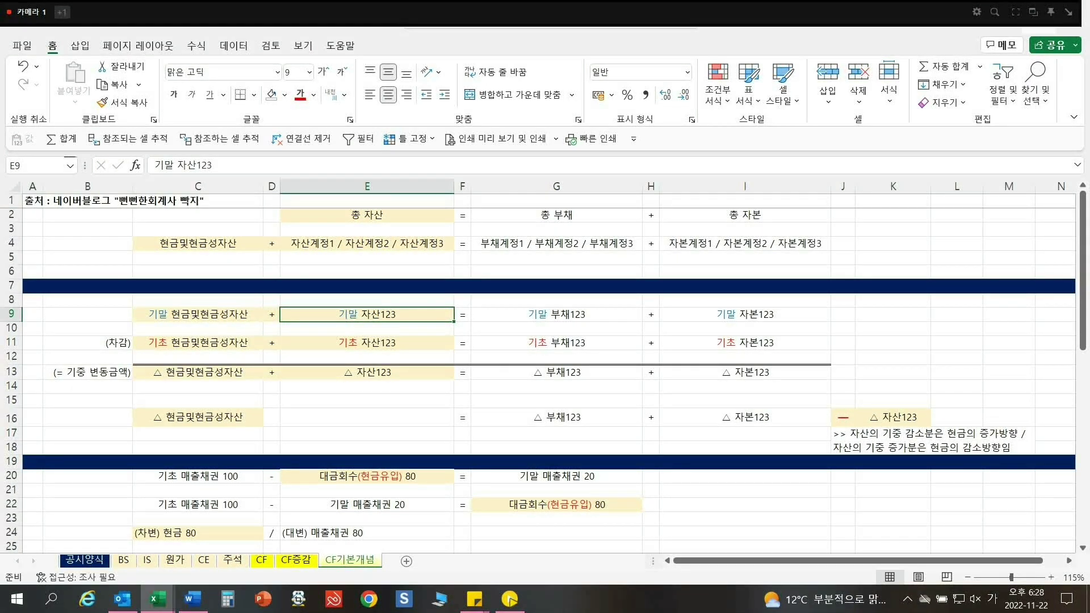
click(557, 314)
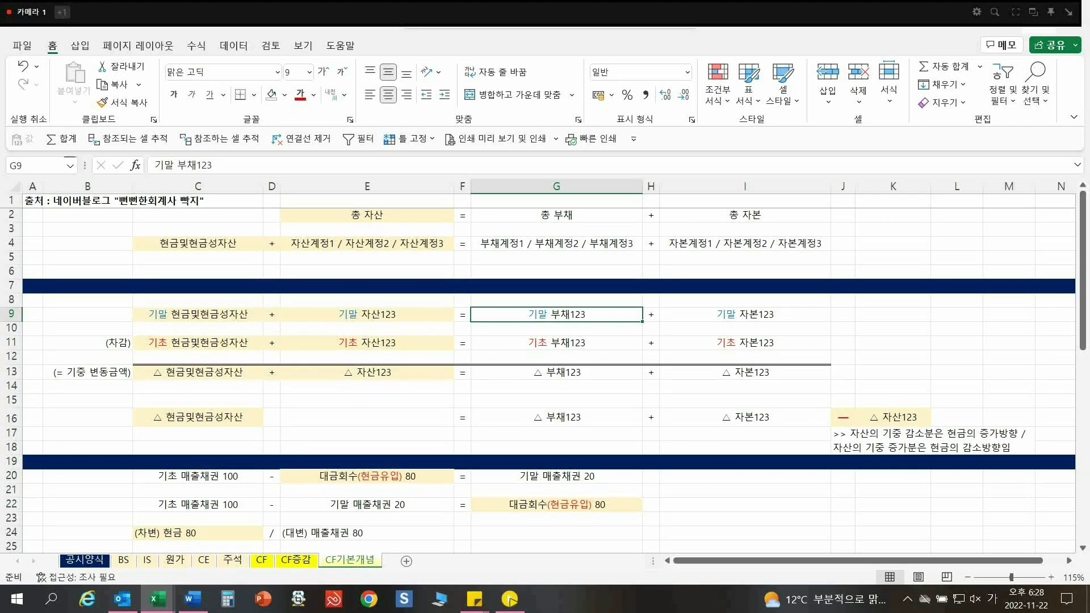
click(745, 314)
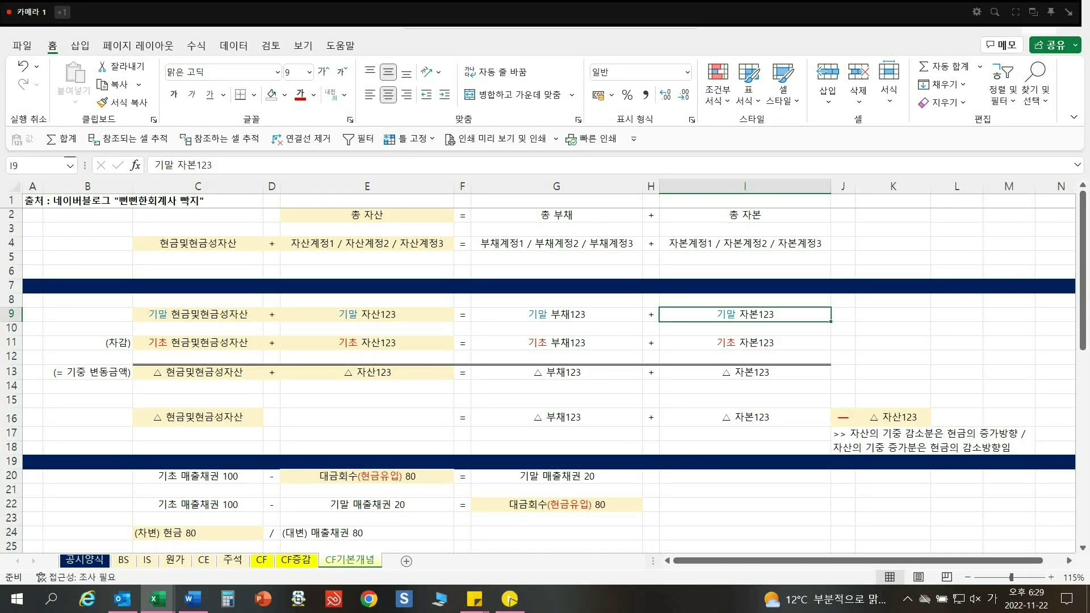
drag(745, 314, 197, 314)
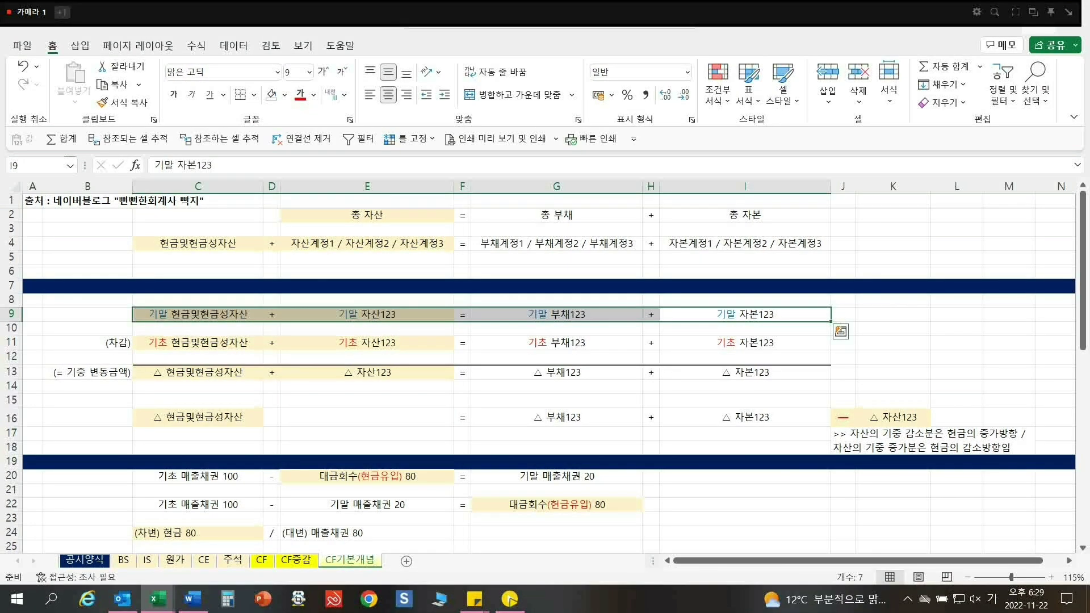
- Examine the beginning-balance (기초) equation in row 11 across its cash, asset, liability and equity terms
click(198, 342)
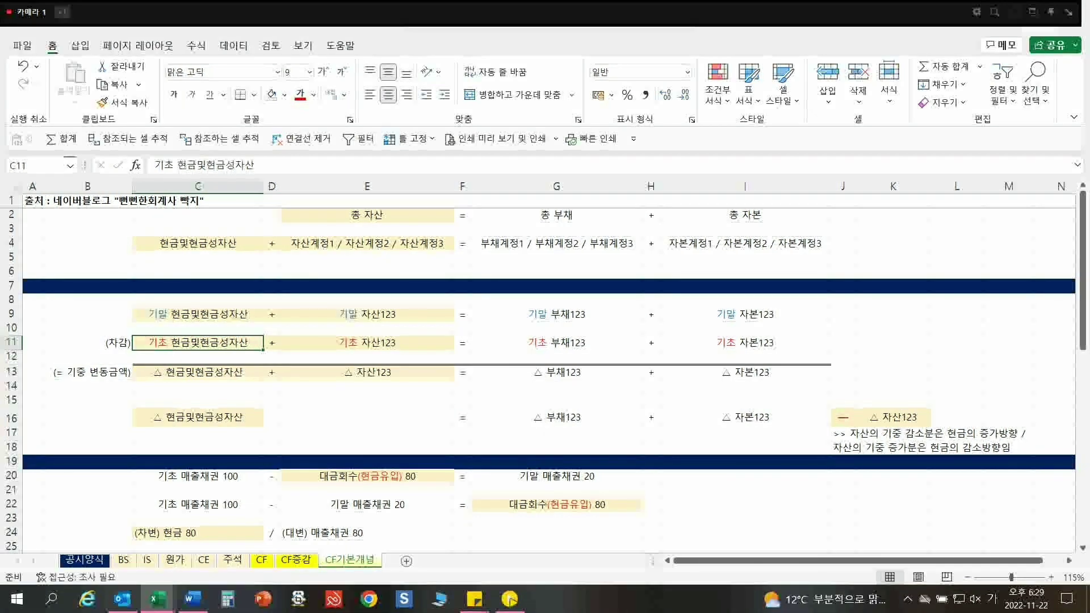
click(367, 343)
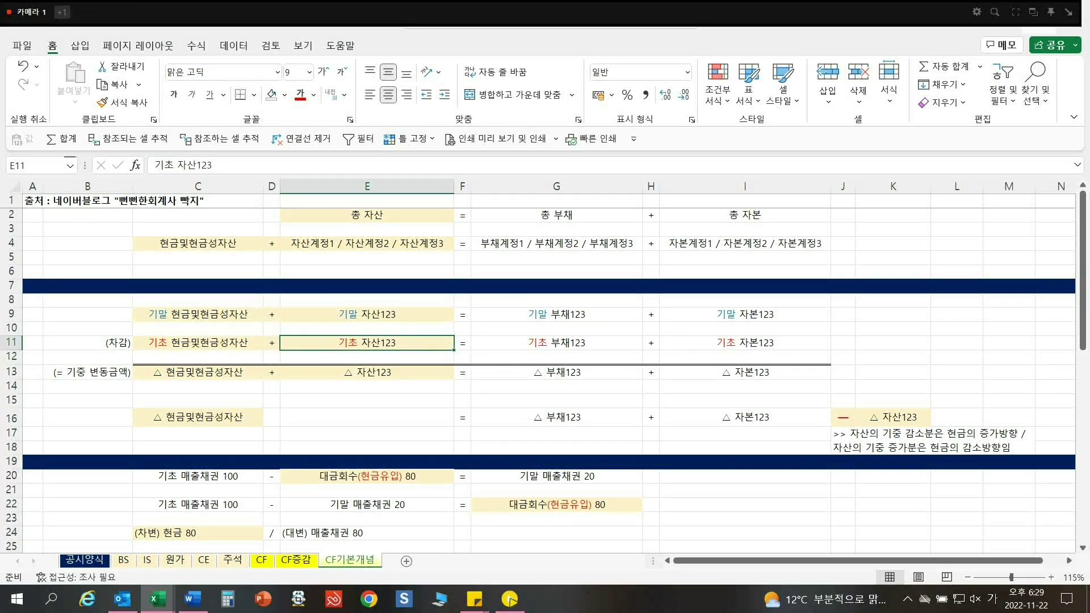
click(556, 342)
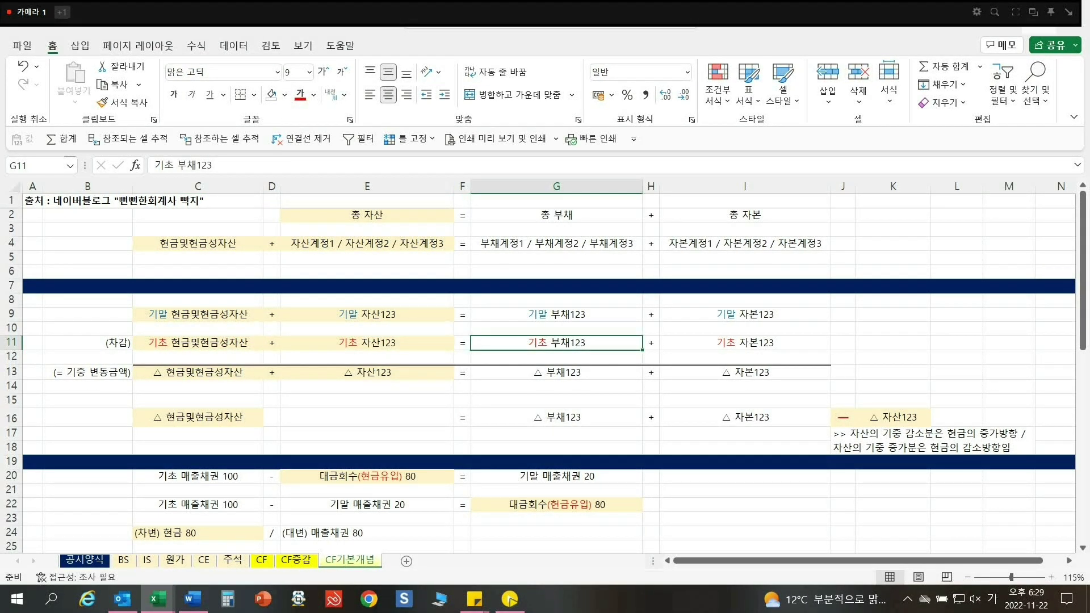
click(745, 343)
click(557, 342)
click(745, 342)
click(556, 343)
click(197, 343)
click(367, 342)
click(197, 342)
- Examine how 기초 현금및현금성자산 in C11 is subtracted from 기말 in C9 to give the period change in C13, with the labels in column B
click(197, 372)
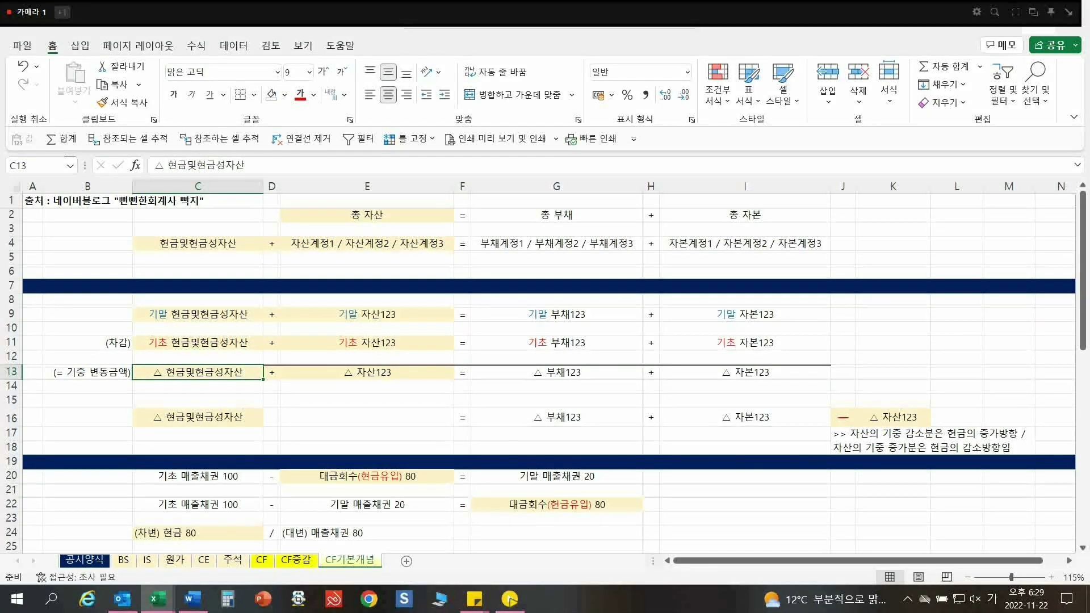
click(198, 314)
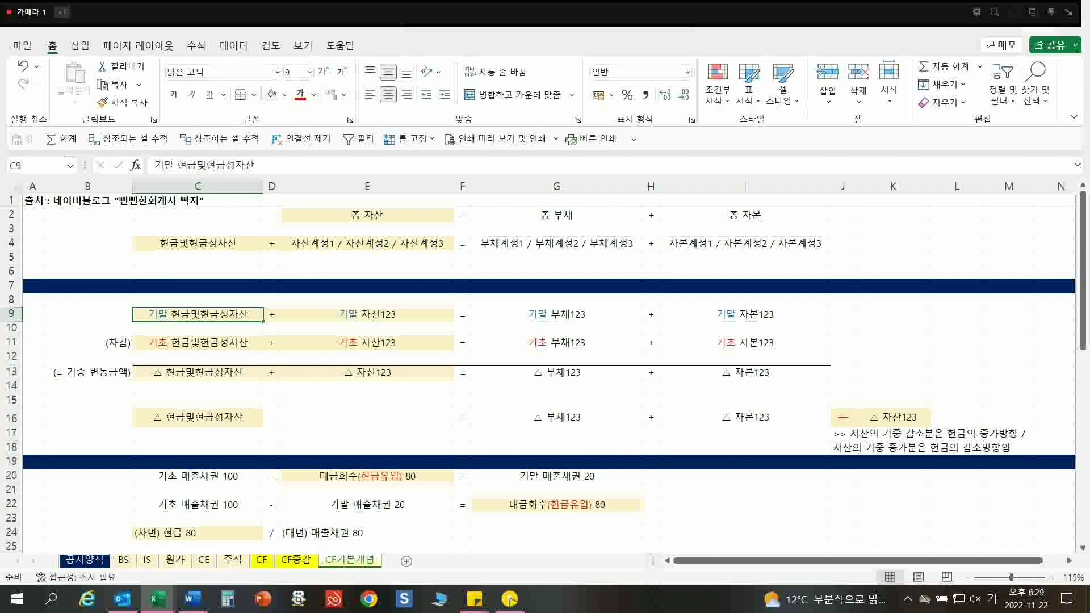
click(197, 342)
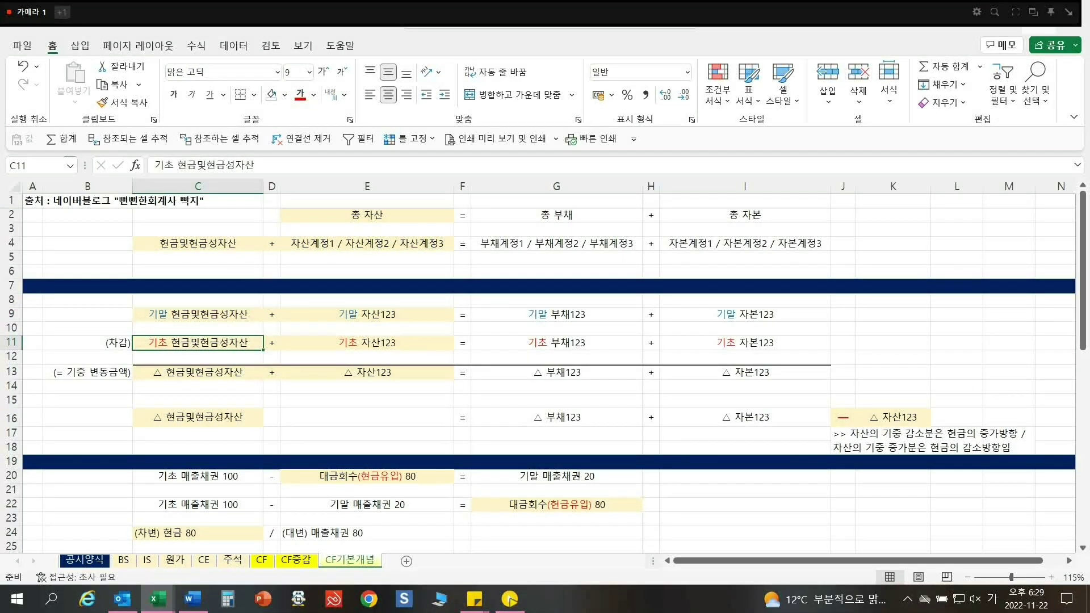
click(87, 342)
click(87, 371)
click(197, 372)
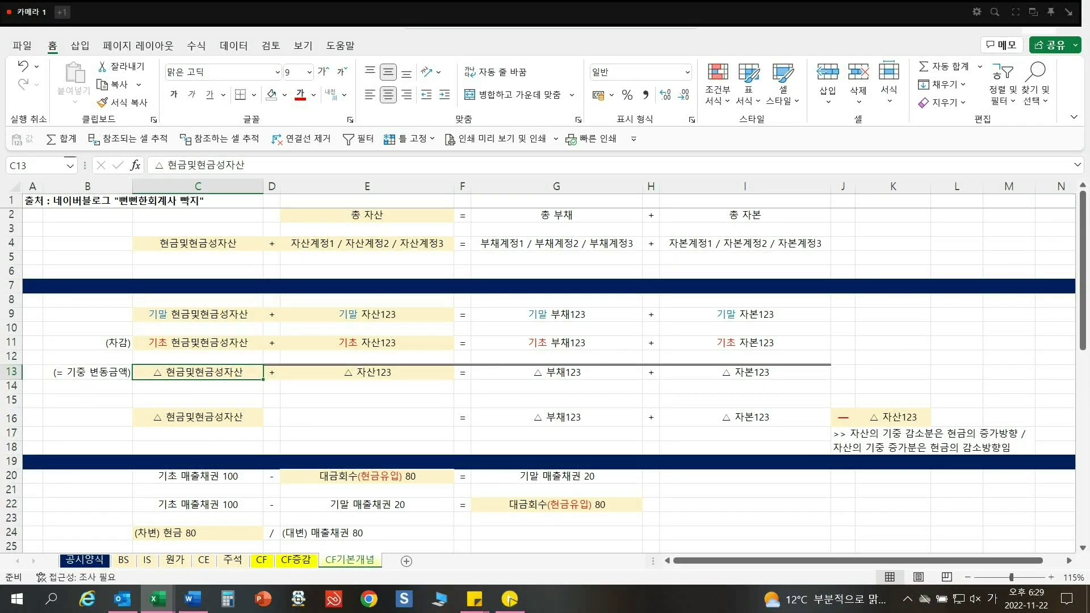
- Examine the period-change equation in C13:I13 term by term, across the cash, asset, liability and equity changes
drag(745, 371, 199, 372)
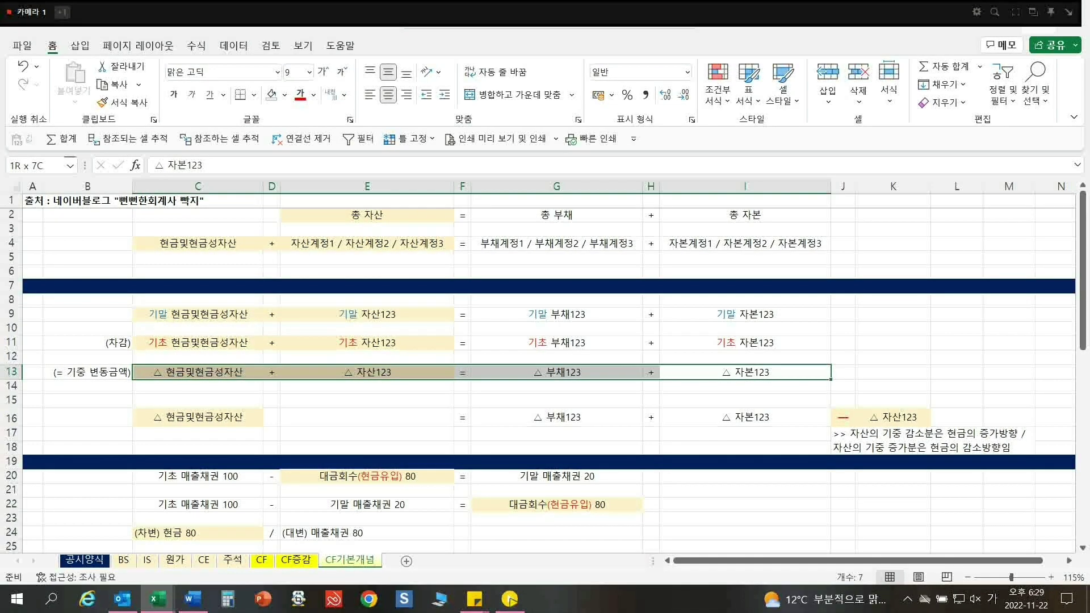
click(197, 372)
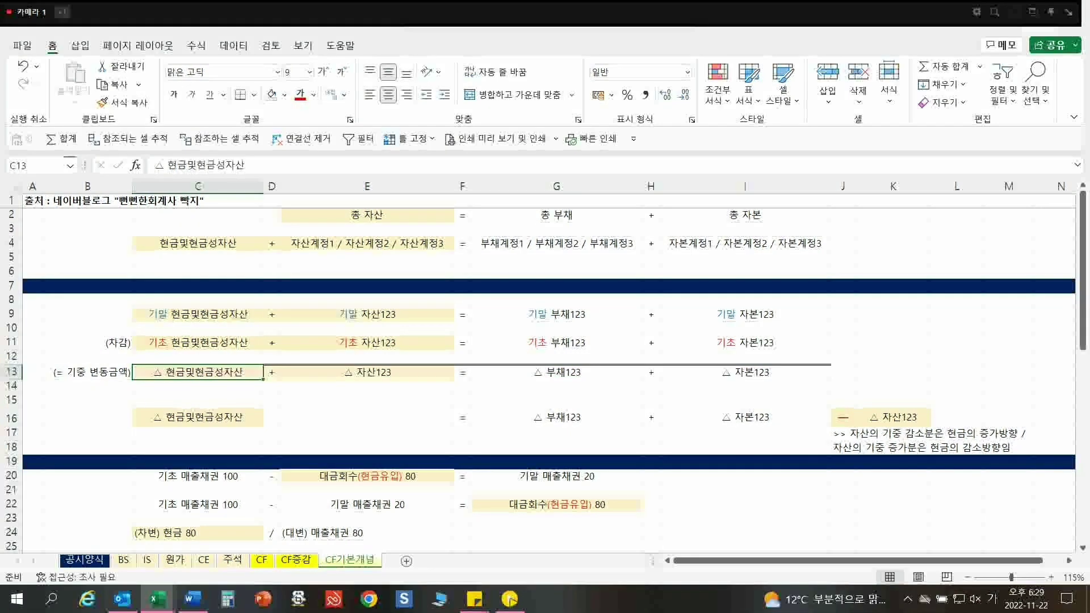
click(367, 372)
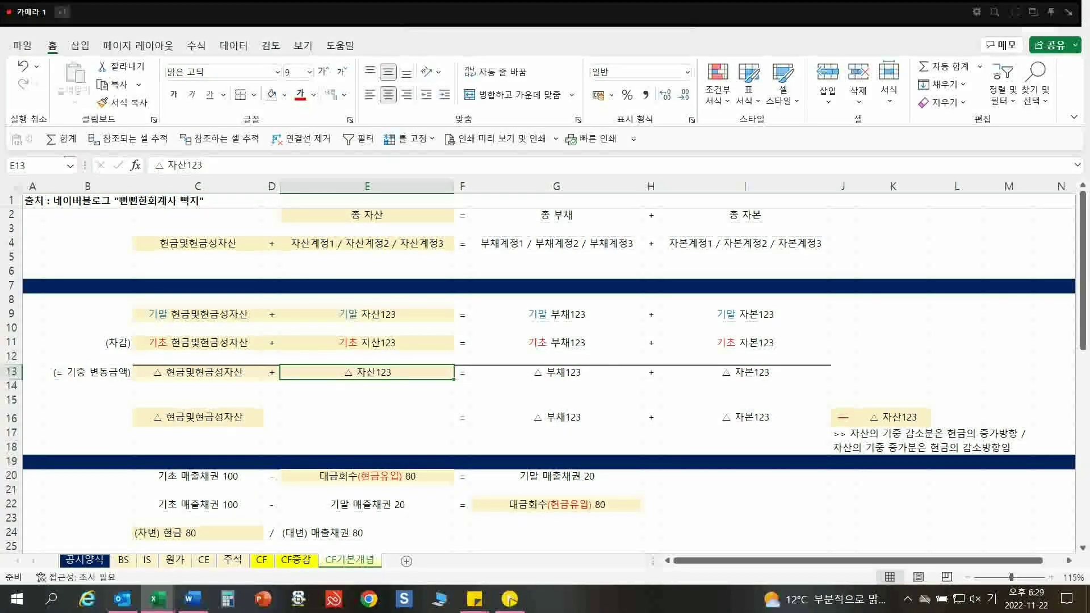
click(462, 372)
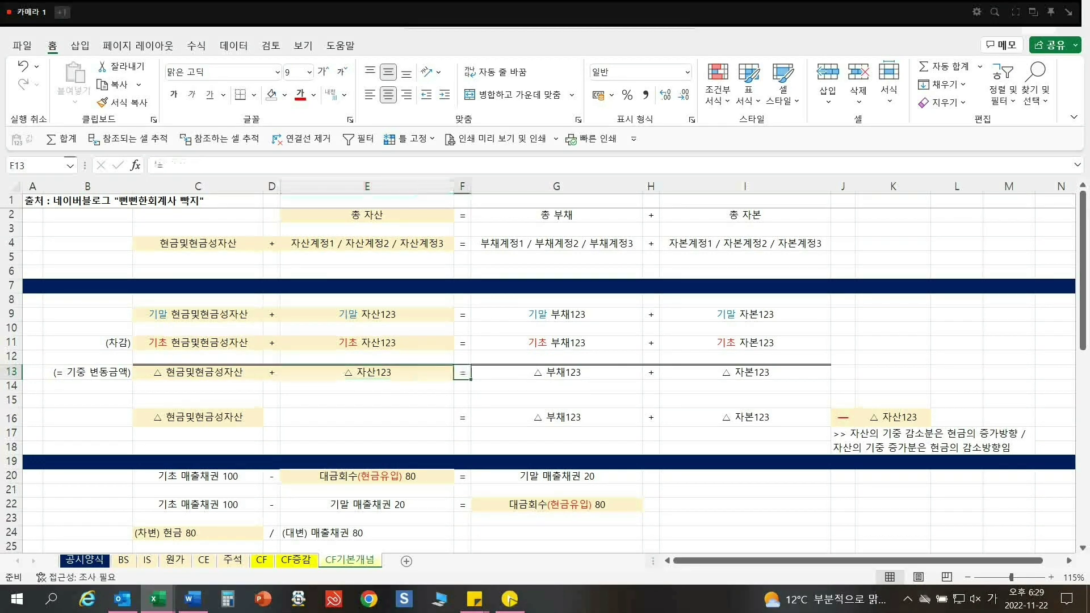
click(557, 372)
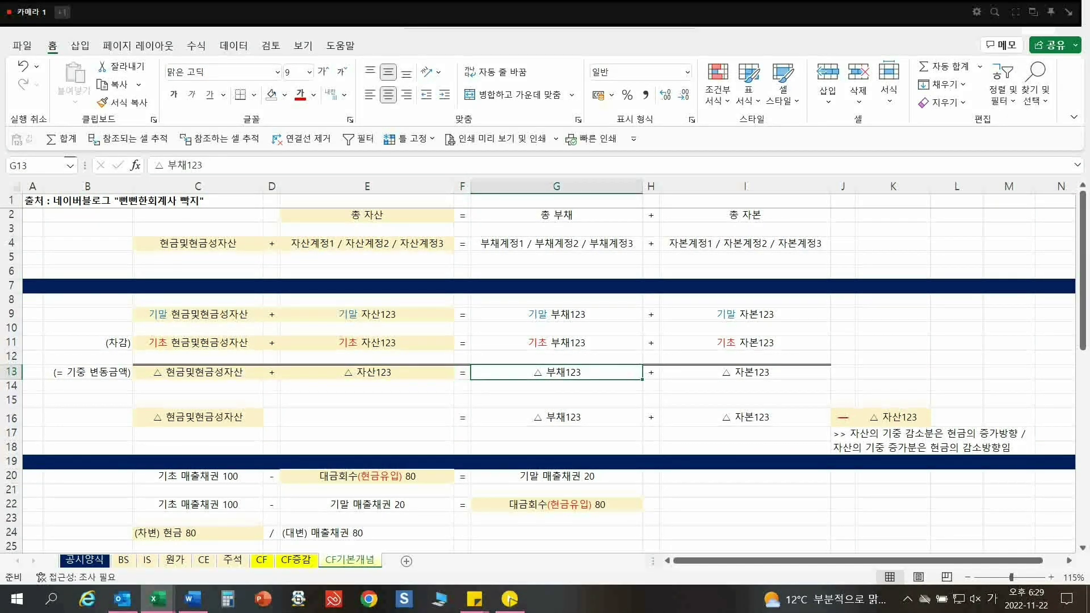
click(745, 372)
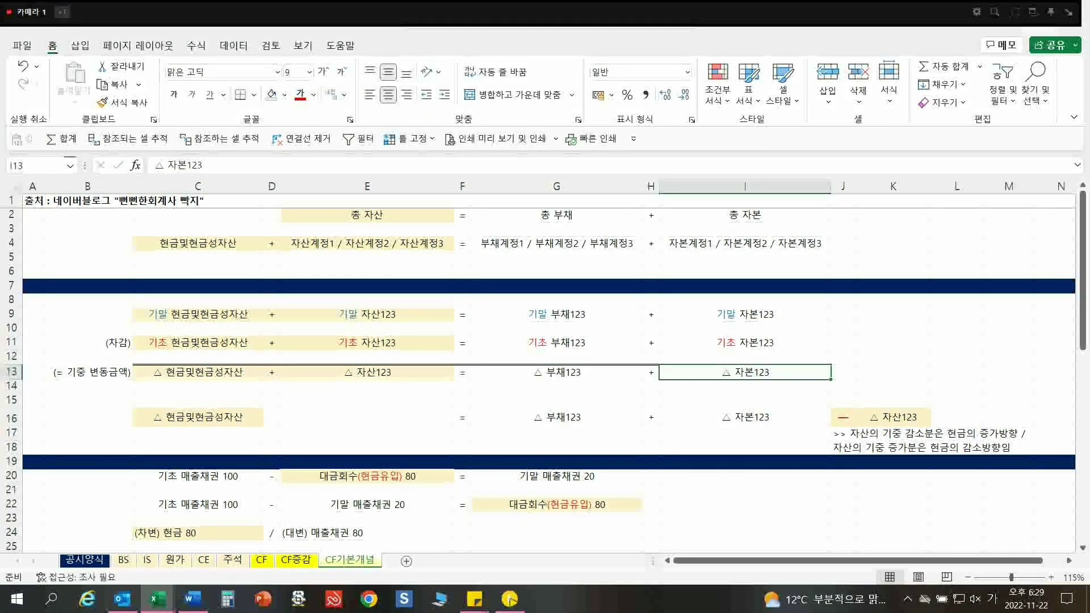
click(557, 371)
click(745, 372)
drag(197, 372, 745, 372)
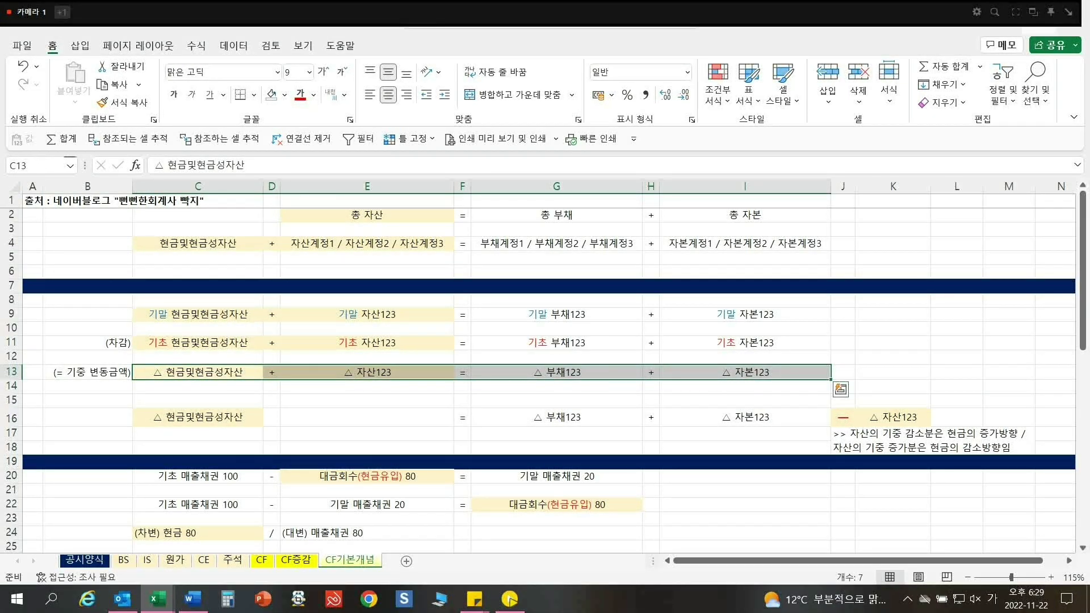
- Compare rows 13 and 16 to trace how △ 자산123 moves from E13 to K16 with its plus sign becoming the minus in J16
click(198, 372)
click(197, 417)
click(198, 372)
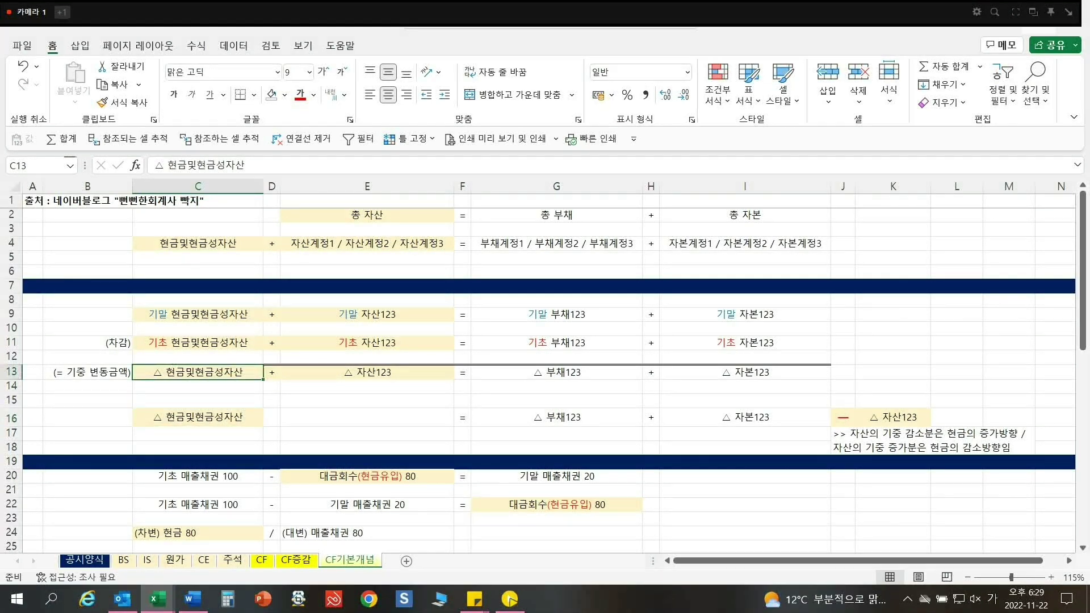
click(198, 417)
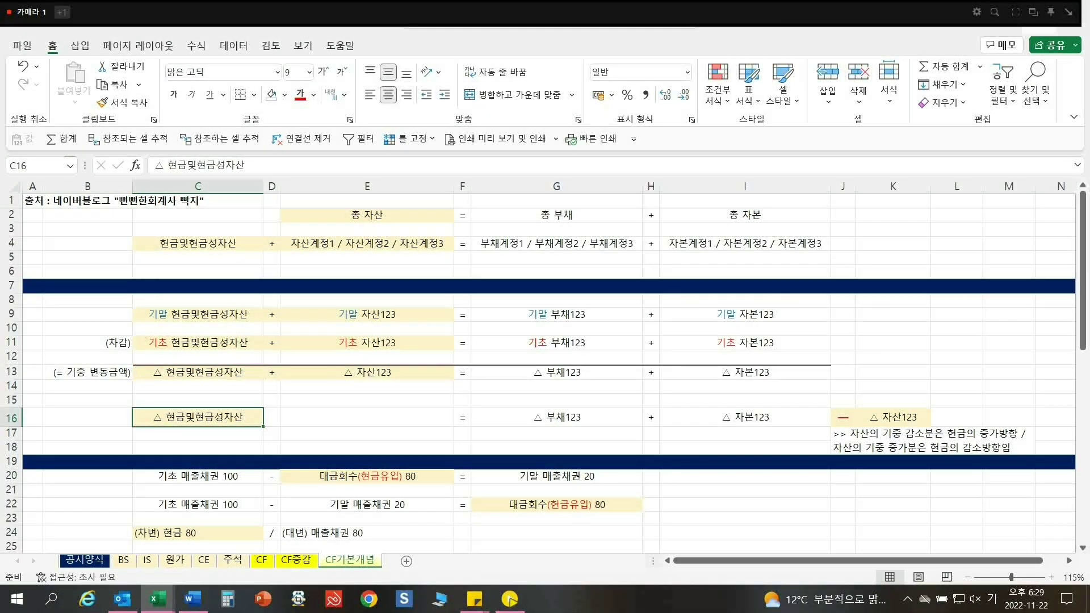
click(367, 372)
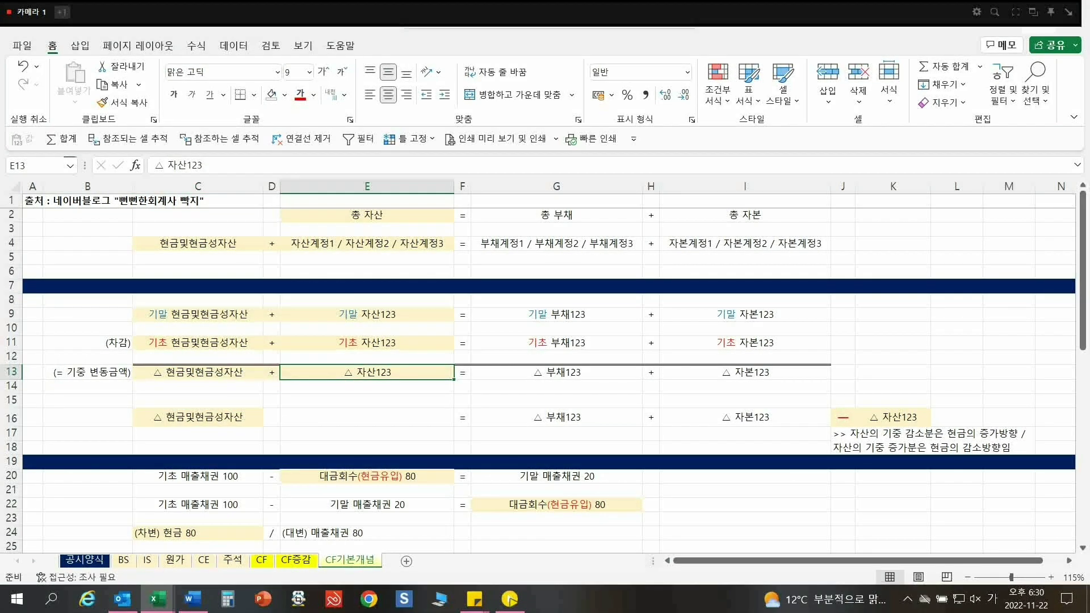
click(893, 416)
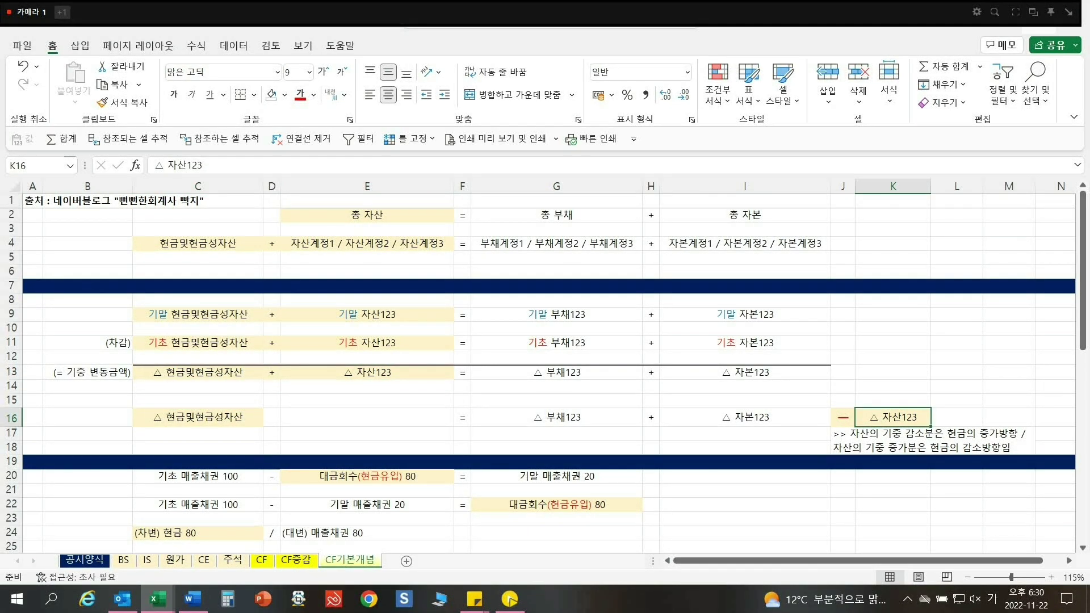
click(366, 372)
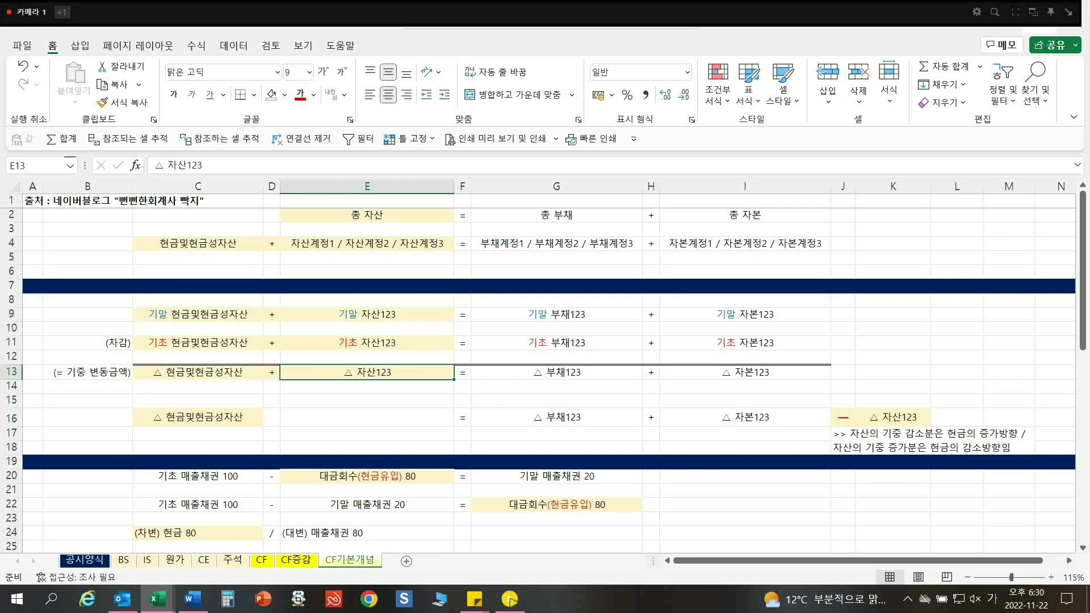
click(271, 372)
click(842, 417)
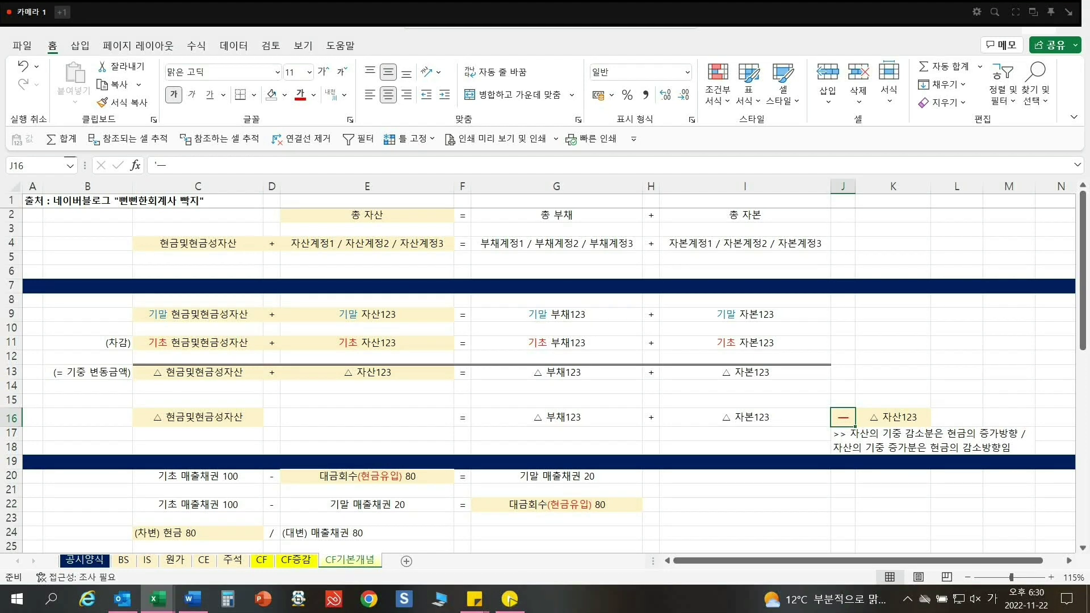
- Examine how △ 부채123 in G16 and △ 자본123 in I16 relate to △ 현금및현금성자산 in C16
click(557, 417)
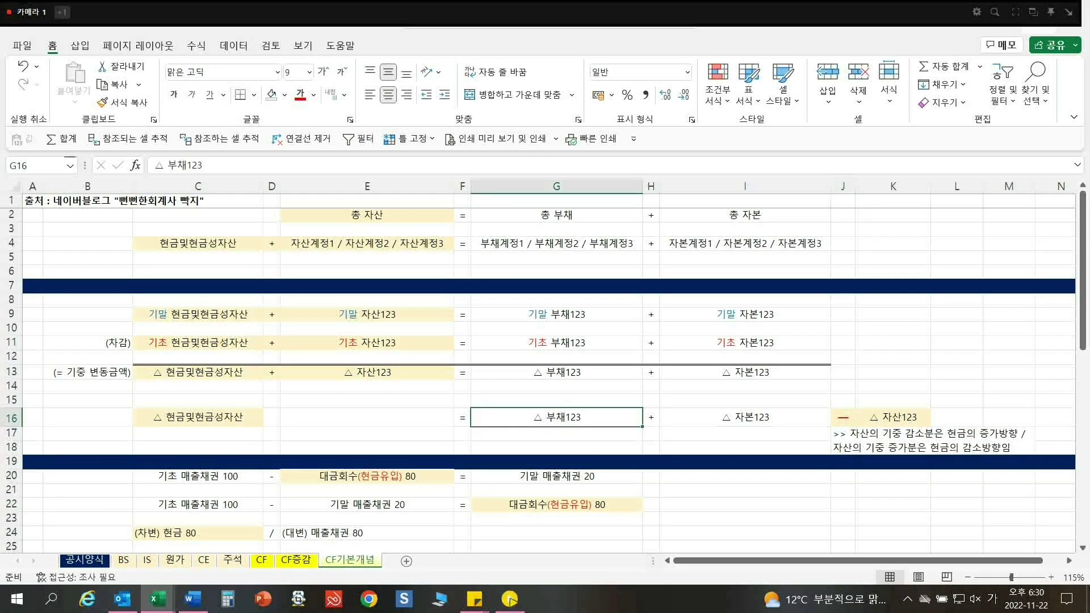
click(197, 417)
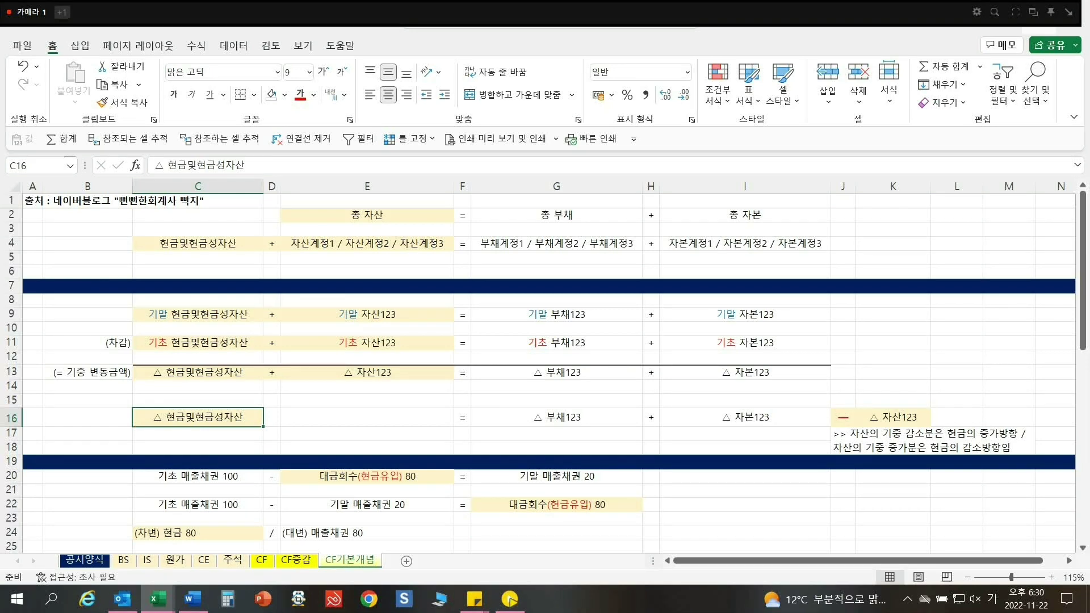
click(557, 417)
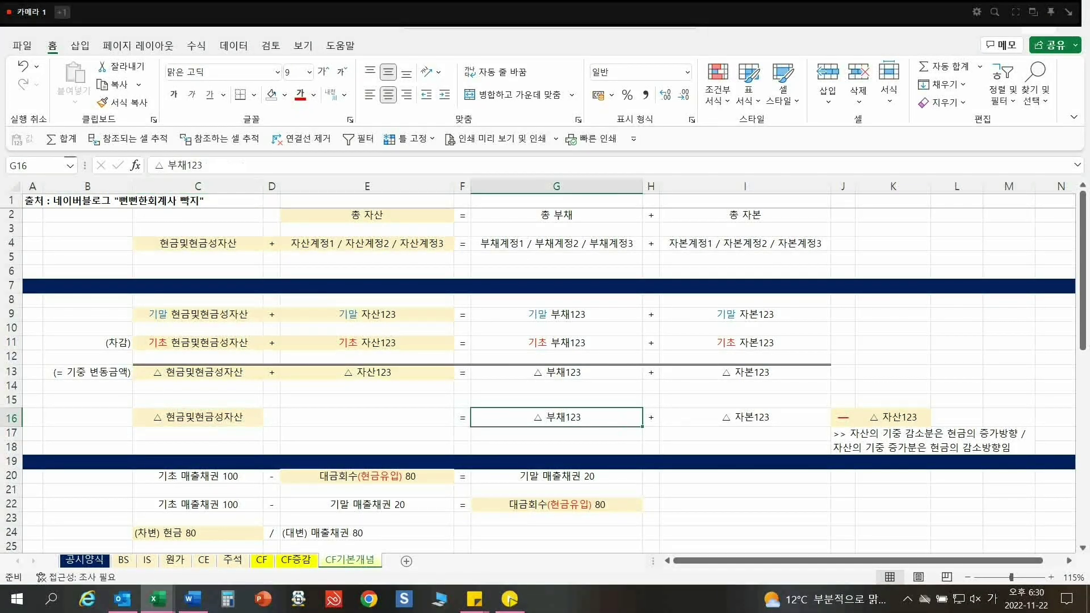
click(745, 417)
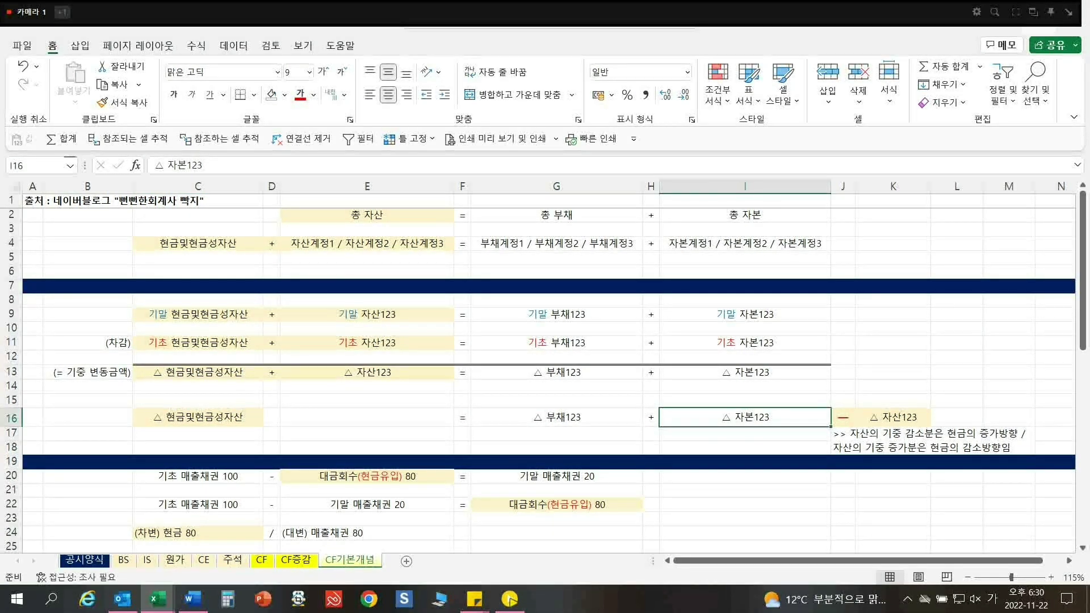
click(556, 417)
click(745, 417)
click(557, 417)
click(198, 417)
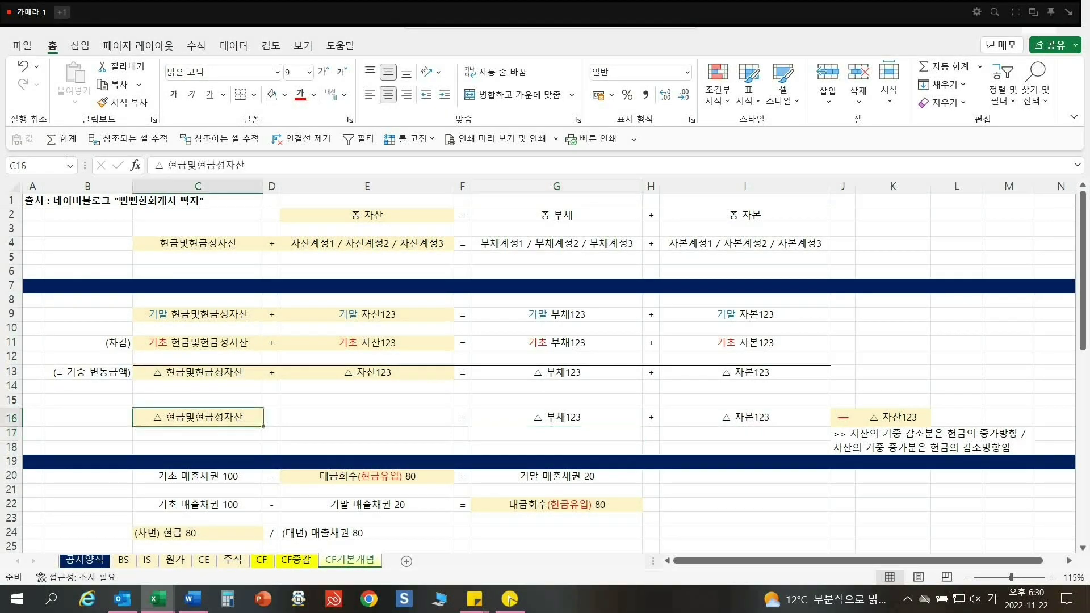
- Examine the minus sign in J16, the △ 자산123 term in K16 and the explanatory note in J17 on how asset changes affect cash
click(893, 417)
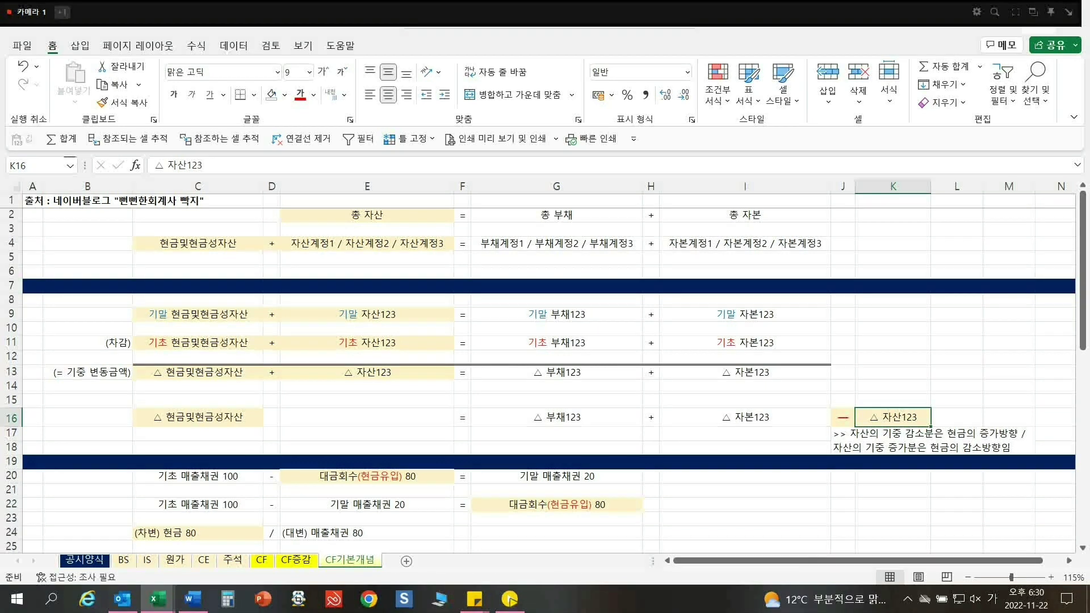
click(843, 417)
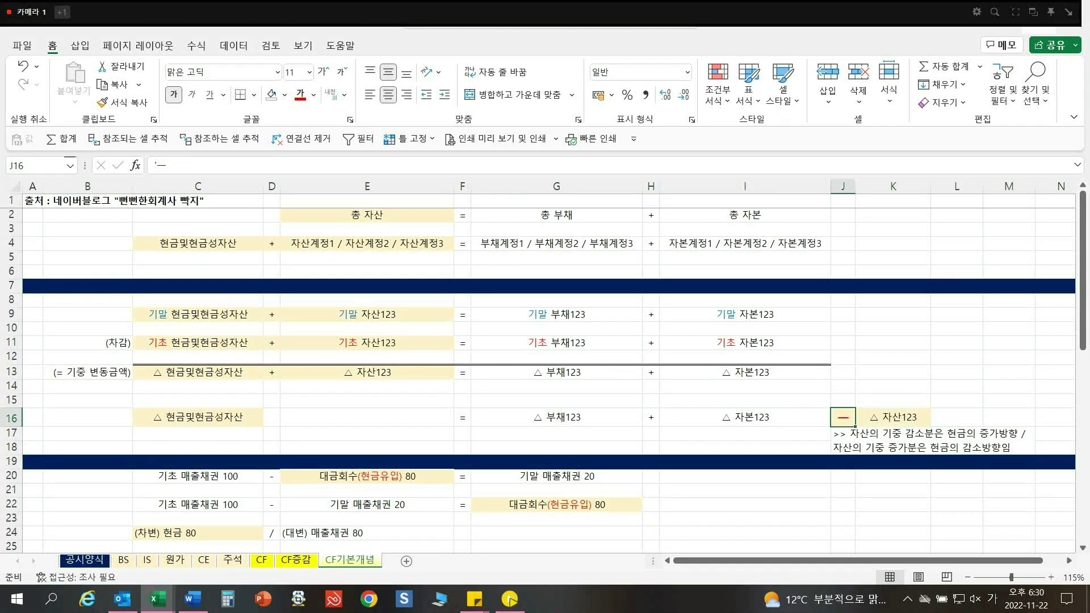
click(197, 417)
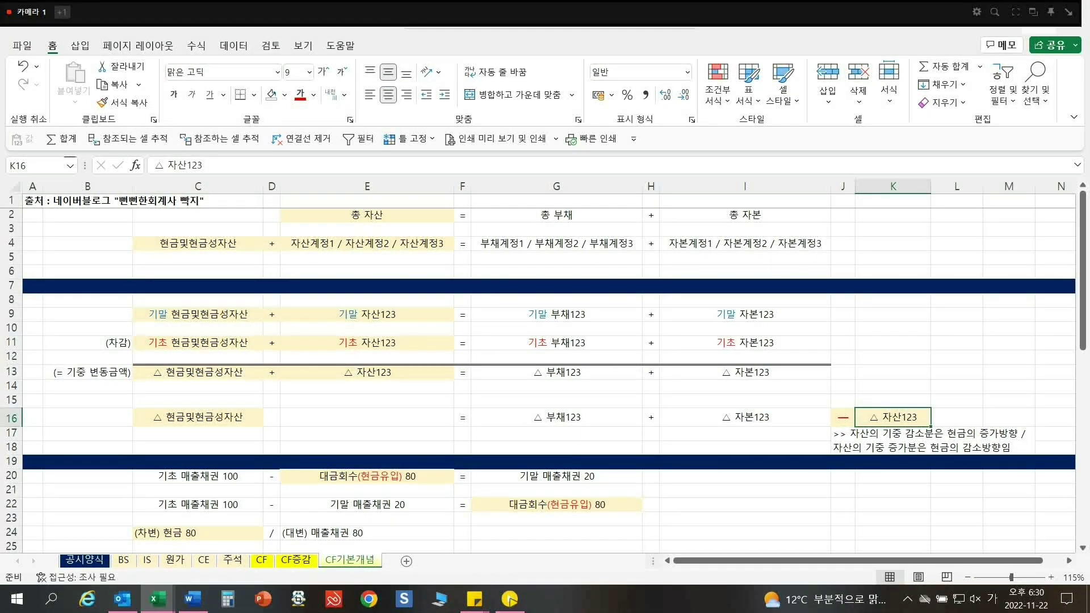
key(Left)
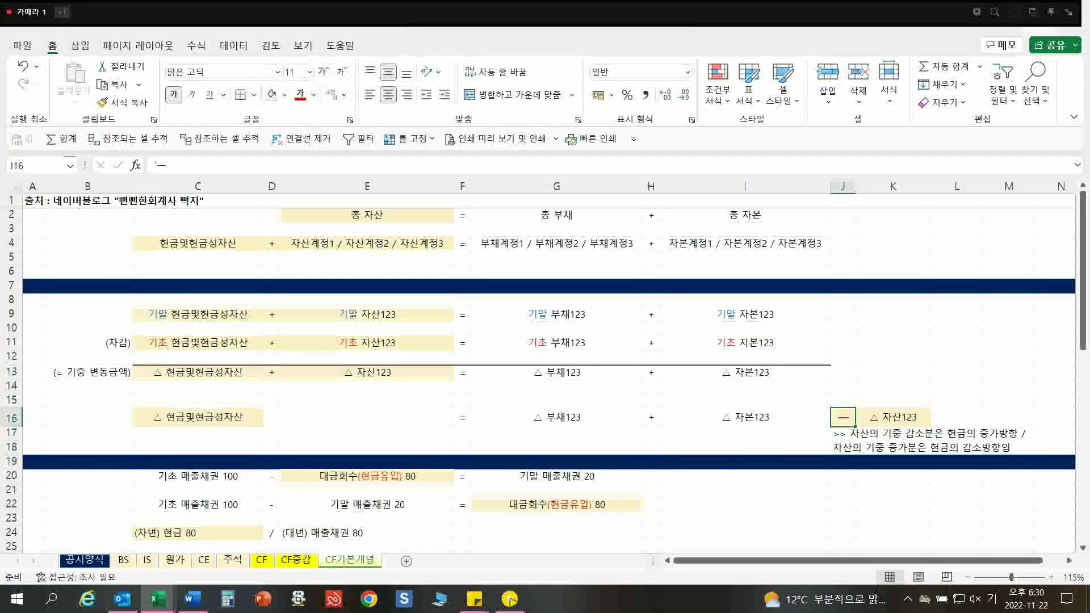
key(Down)
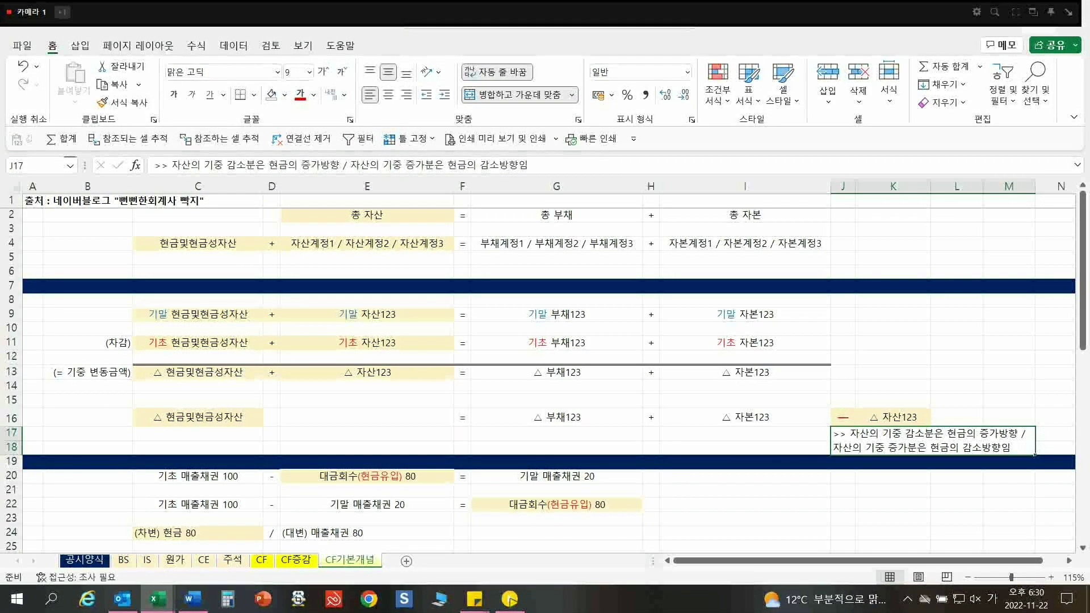
click(11, 462)
click(88, 462)
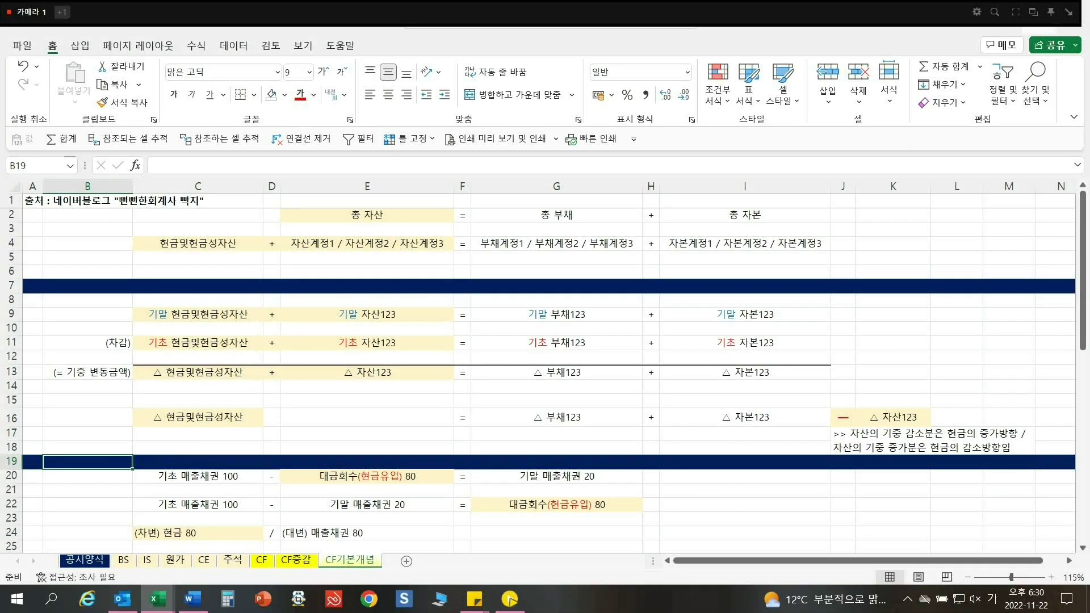
key(Down)
key(Down)
key(Down)
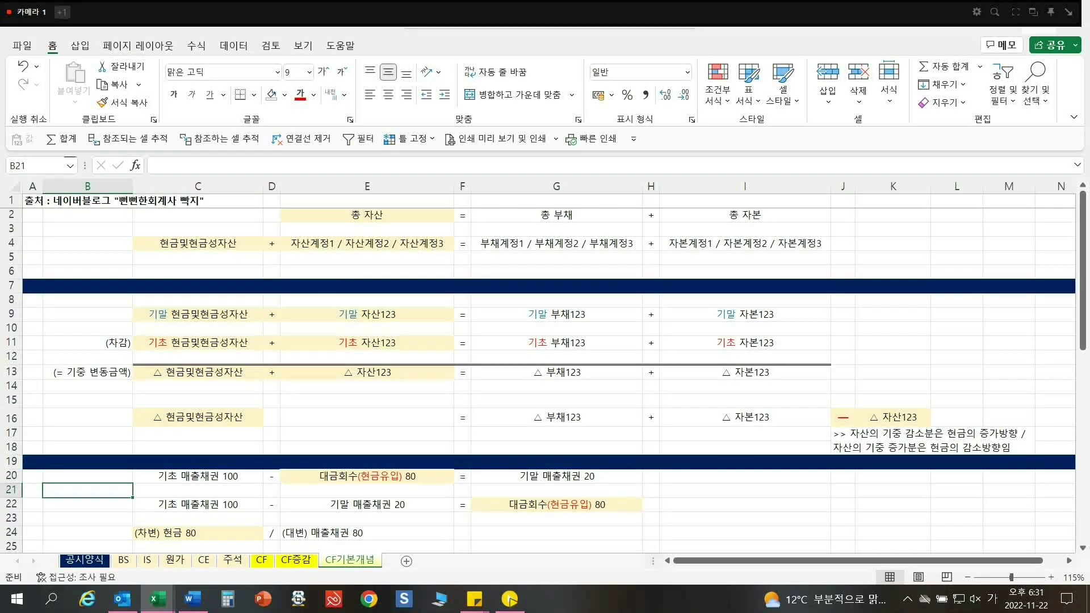
click(12, 462)
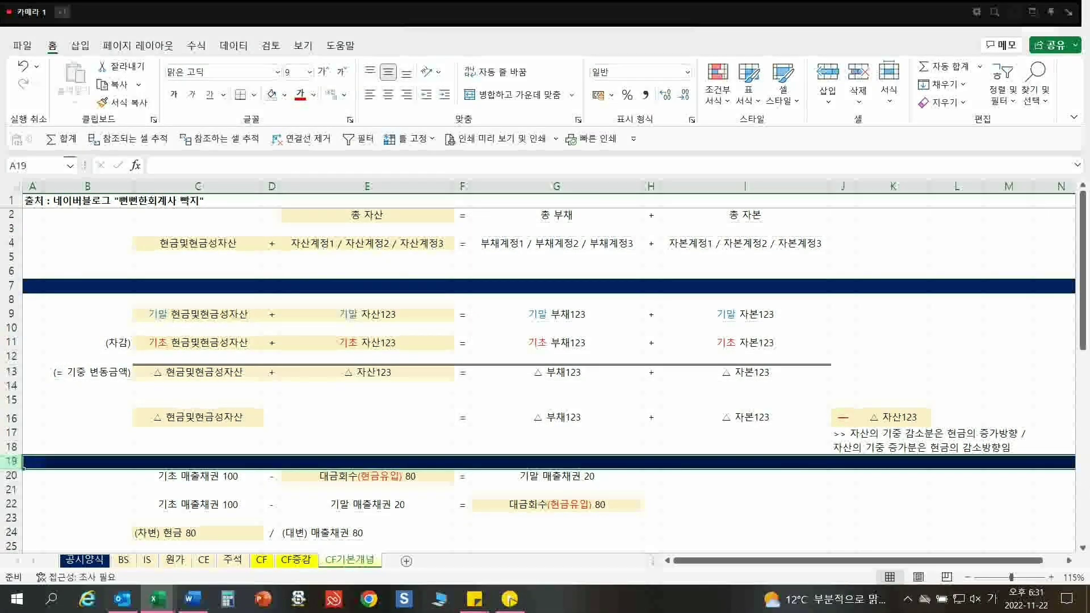
- Examine the 매출채권 example in row 20 term by term, comparing its 대금회수(현금유입) in E20 with the same term in G22
click(198, 476)
scroll(545, 369, down, 1)
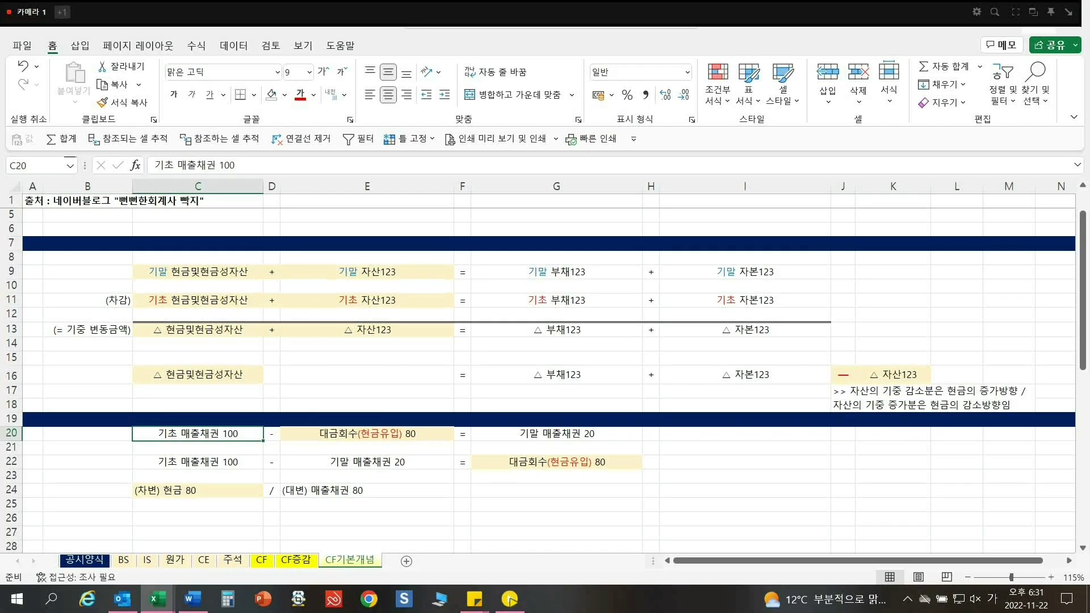
click(367, 434)
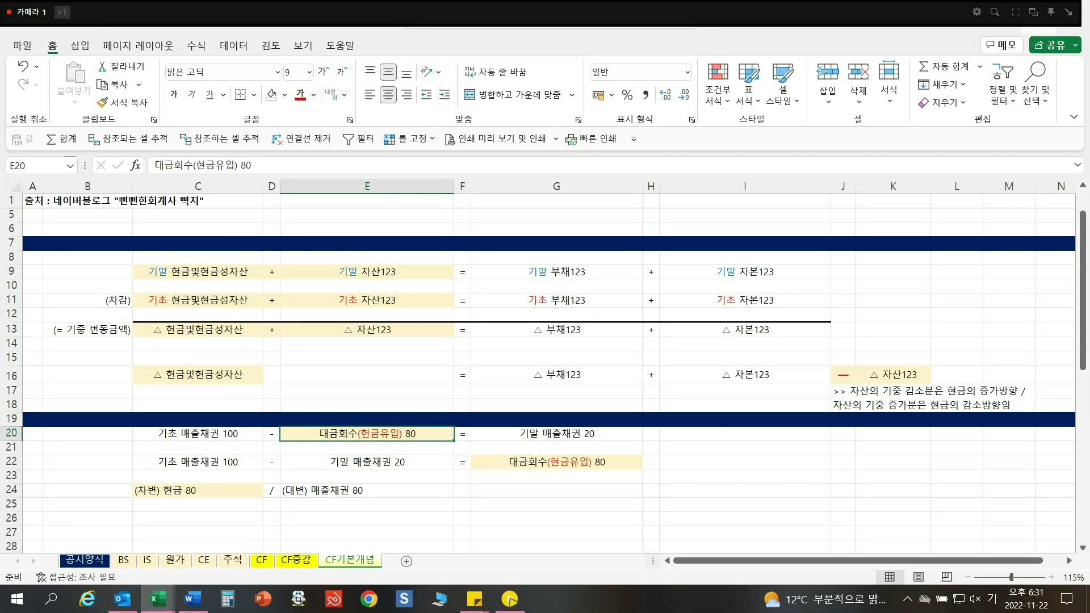
click(272, 434)
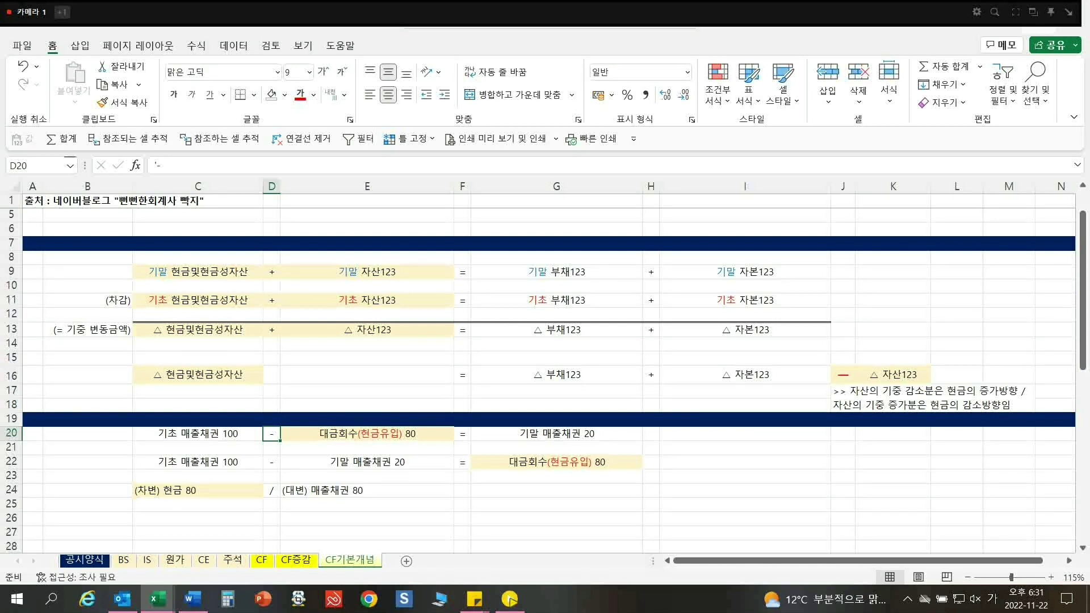
click(556, 434)
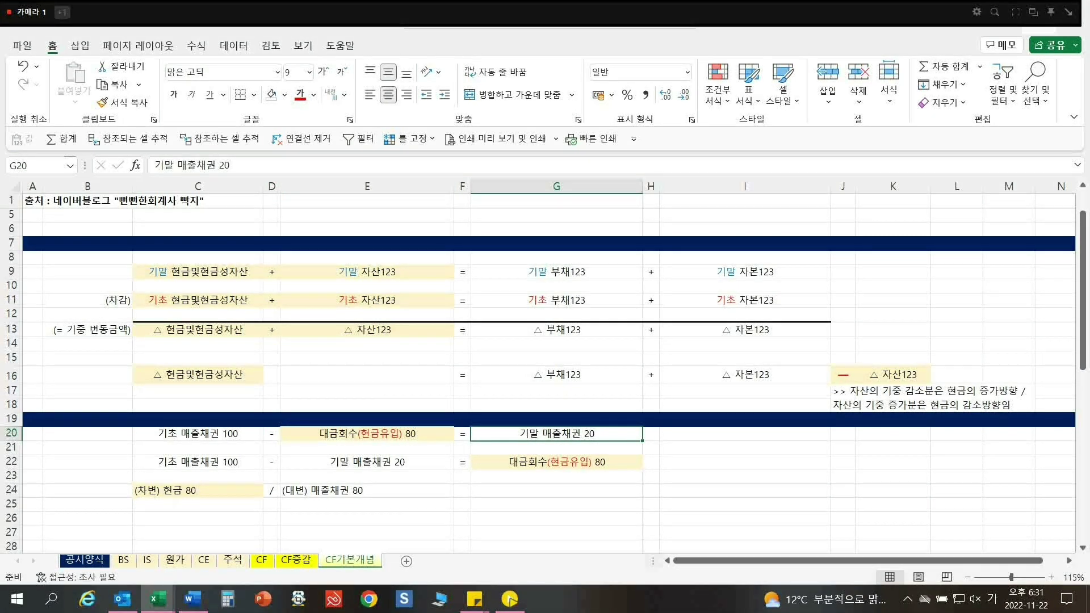
click(367, 434)
click(557, 461)
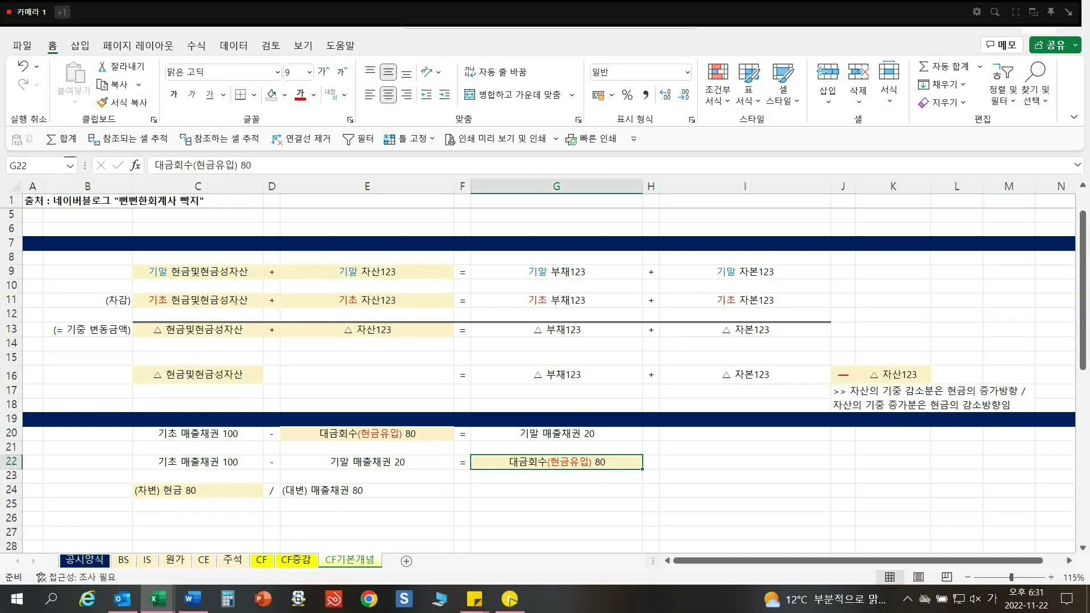
- Examine row 22 term by term, following how 기초 매출채권 in C22 less 기말 매출채권 in E22 gives 대금회수(현금유입) in G22
click(368, 461)
click(198, 461)
click(556, 461)
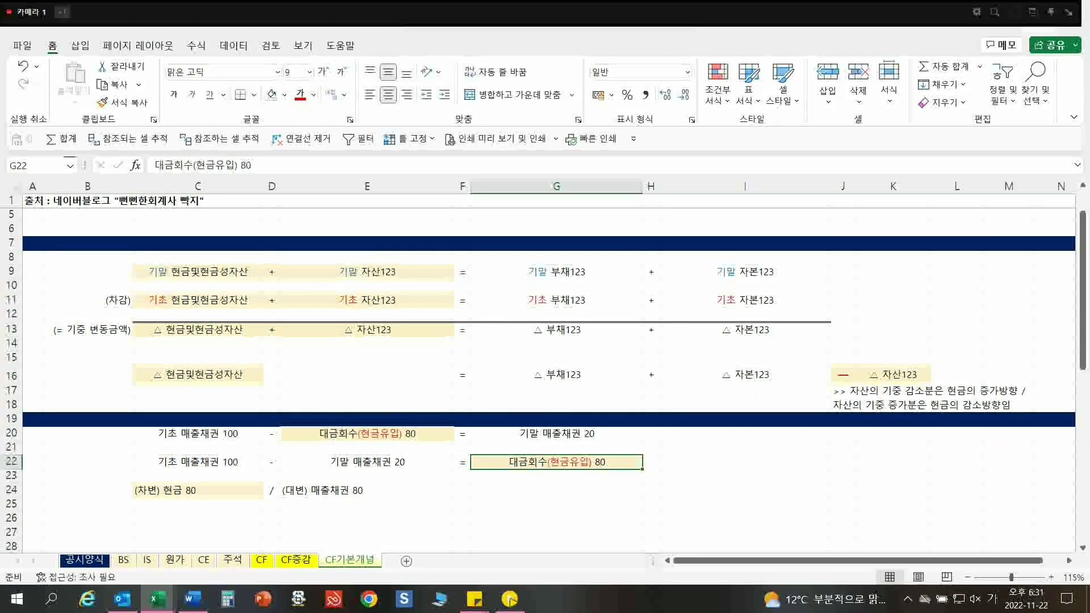
click(197, 434)
click(197, 462)
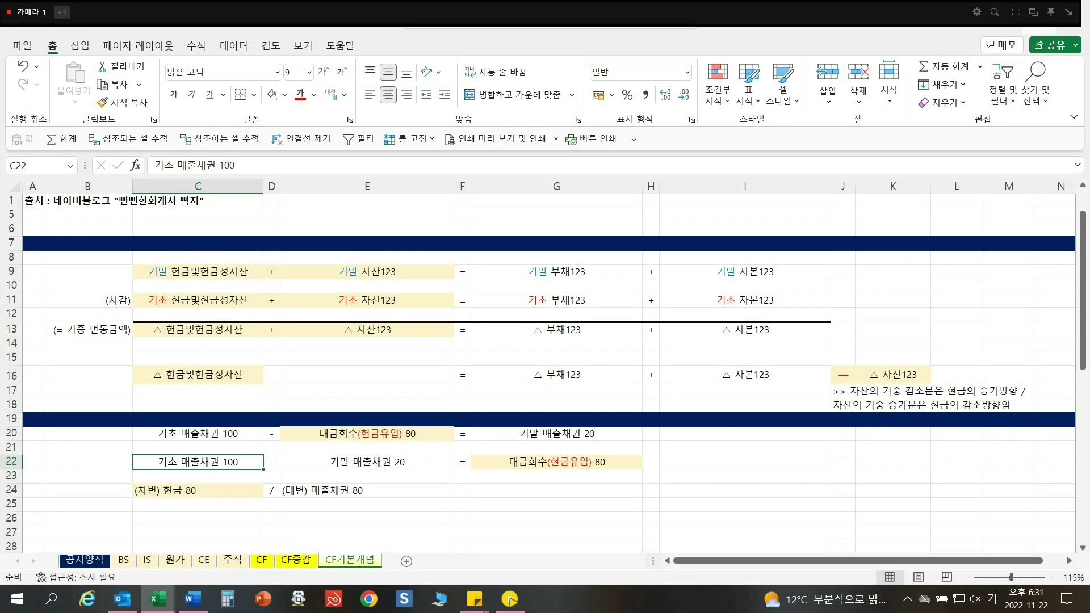
click(368, 461)
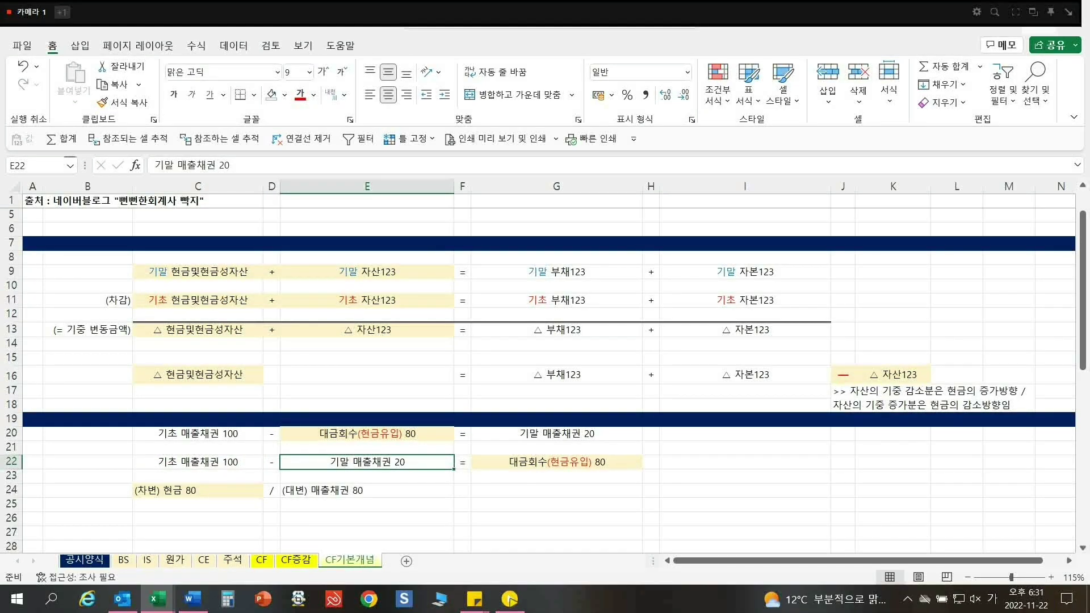
click(556, 462)
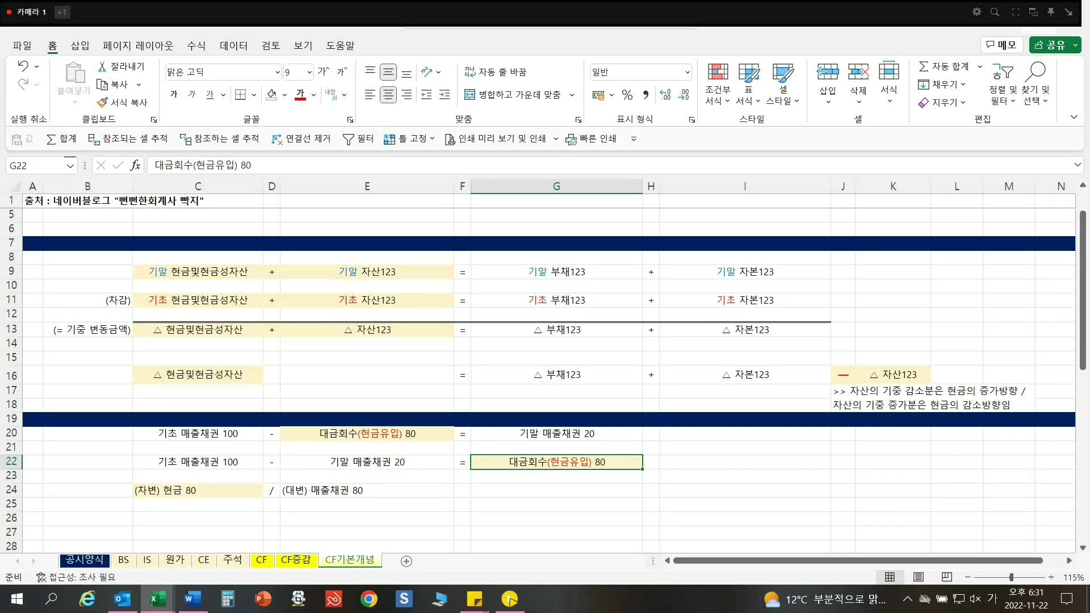
- Compare the journal entry in row 24, (차변) 현금 against (대변) 매출채권, with 대금회수(현금유입) in E20 and the equation in row 22
click(367, 491)
click(367, 434)
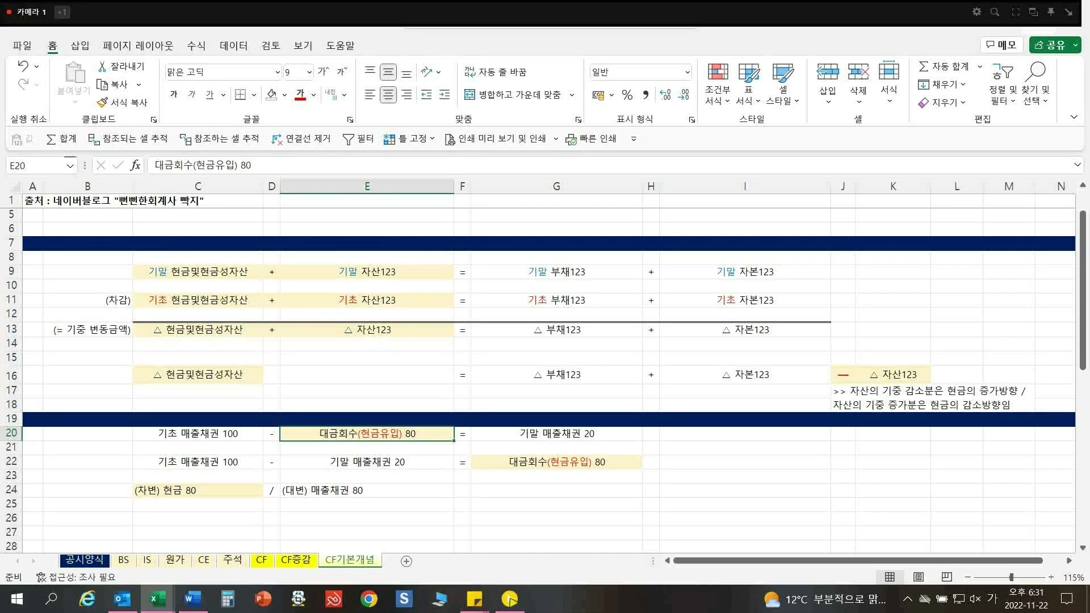
click(367, 490)
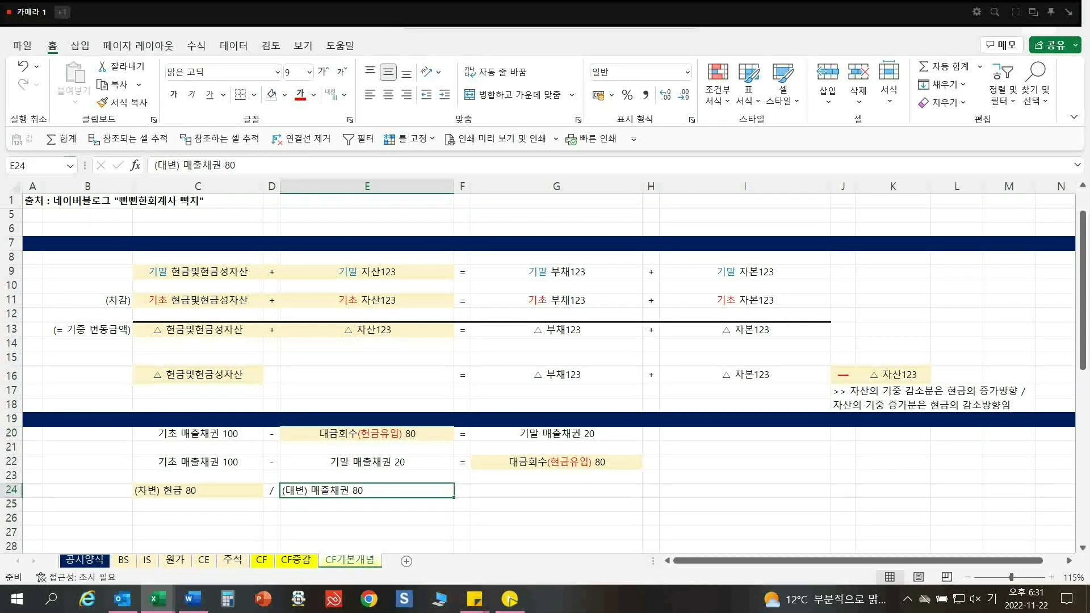
click(198, 491)
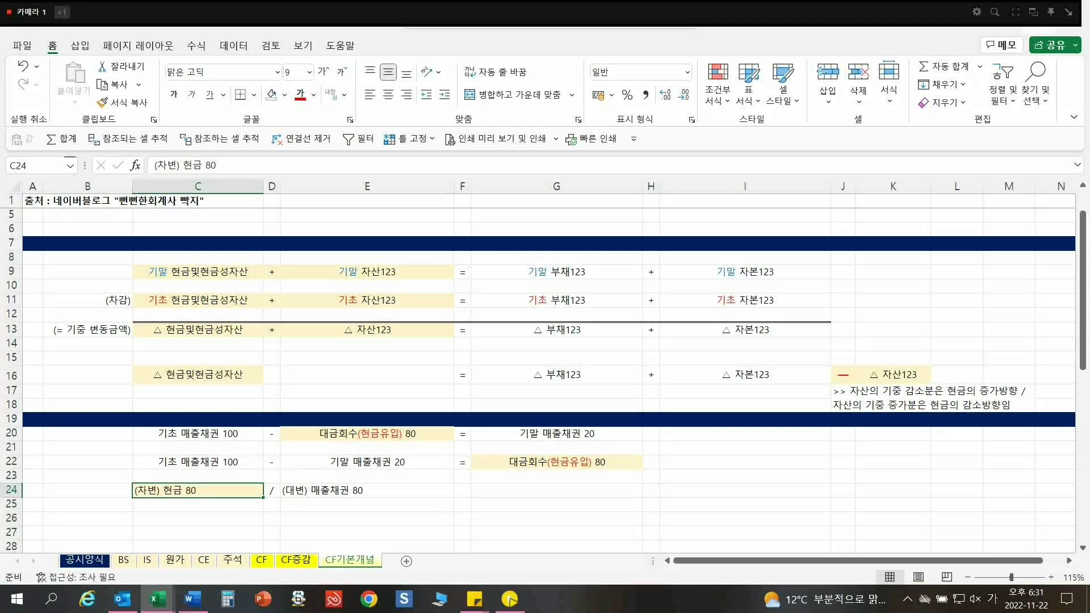
drag(198, 461, 557, 491)
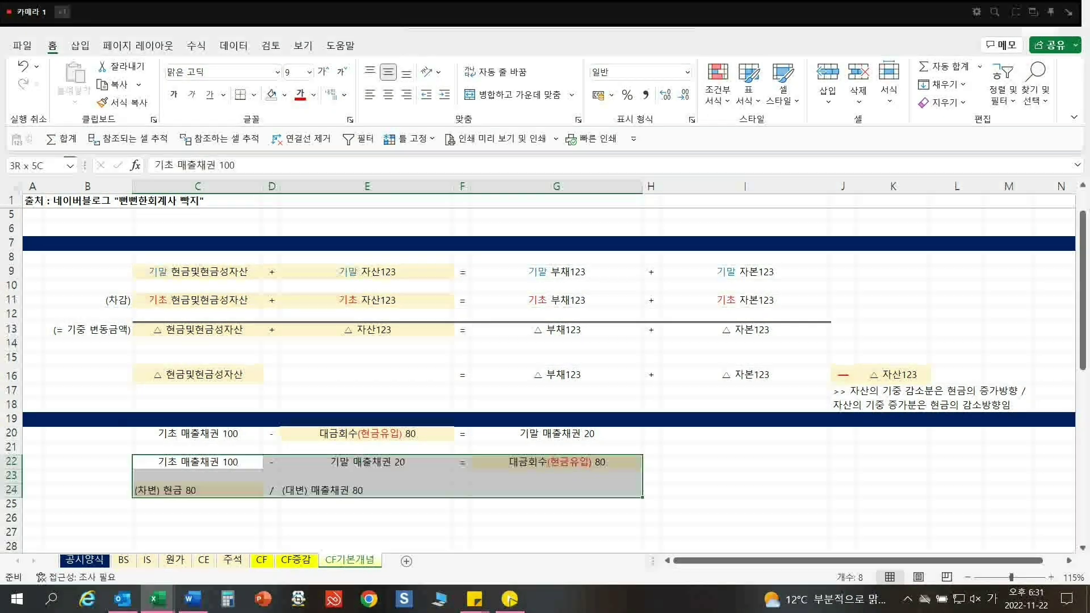
- Look over the 차입금 example below the 매출채권 one and review the terms of C22, E22 and G22 against it
scroll(545, 380, down, 1)
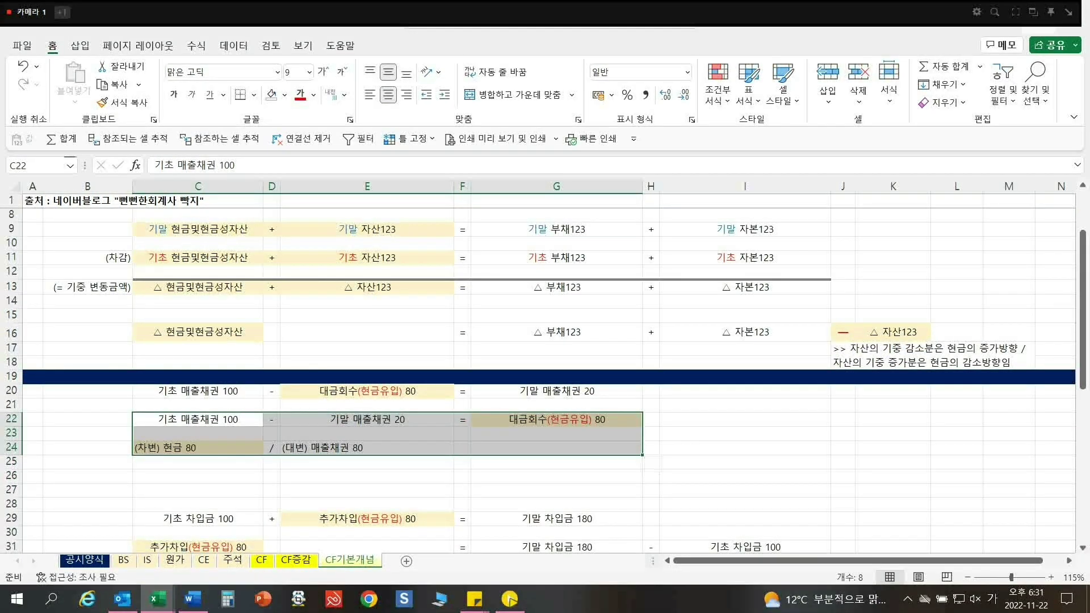
scroll(545, 381, down, 2)
drag(198, 434, 745, 476)
click(368, 334)
click(197, 334)
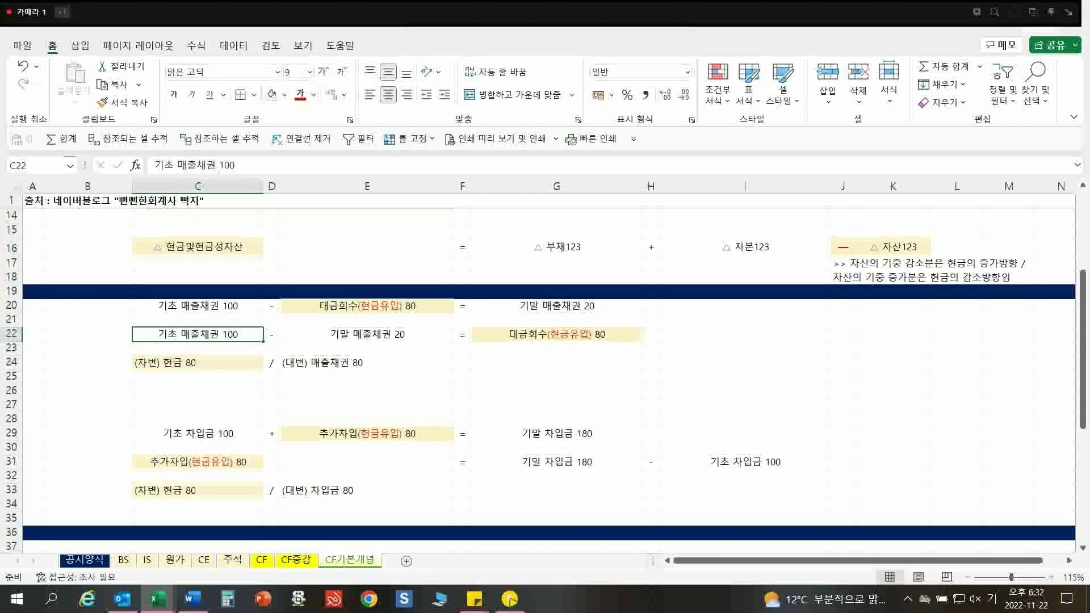
click(367, 334)
click(556, 334)
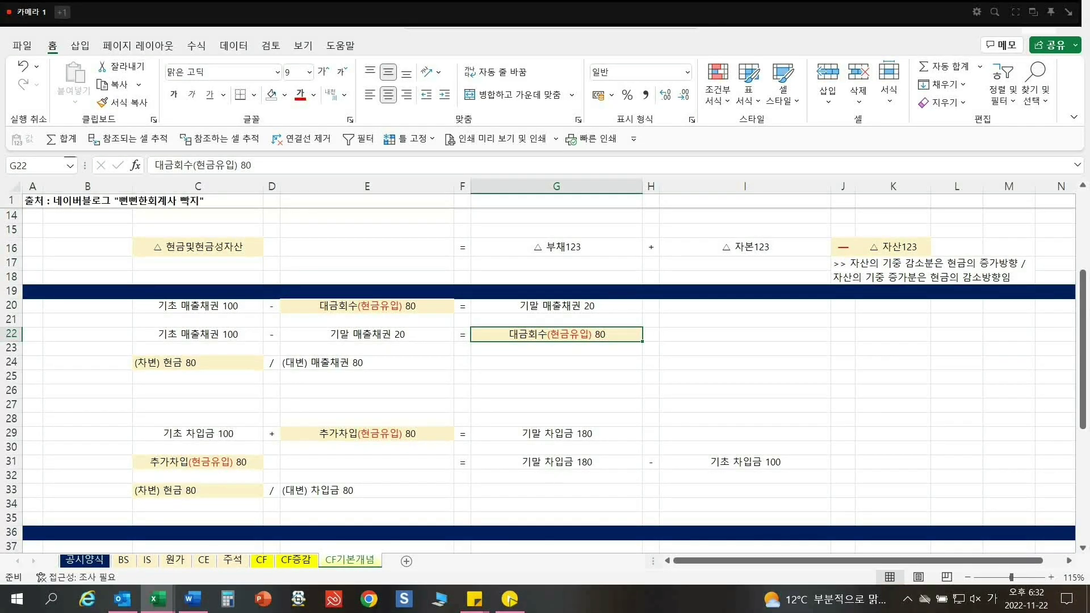
- Relate 기초 차입금 in C29 and 추가차입(현금유입) in E29 to the equation in row 16 and the journal entry in row 33
click(198, 433)
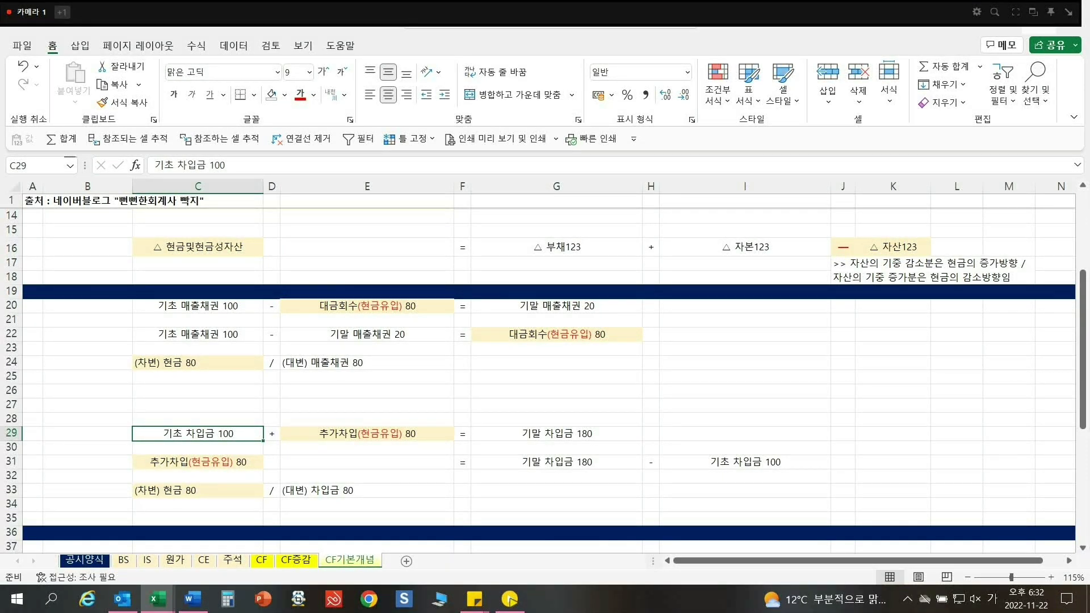
scroll(545, 341, up, 3)
drag(197, 289, 909, 291)
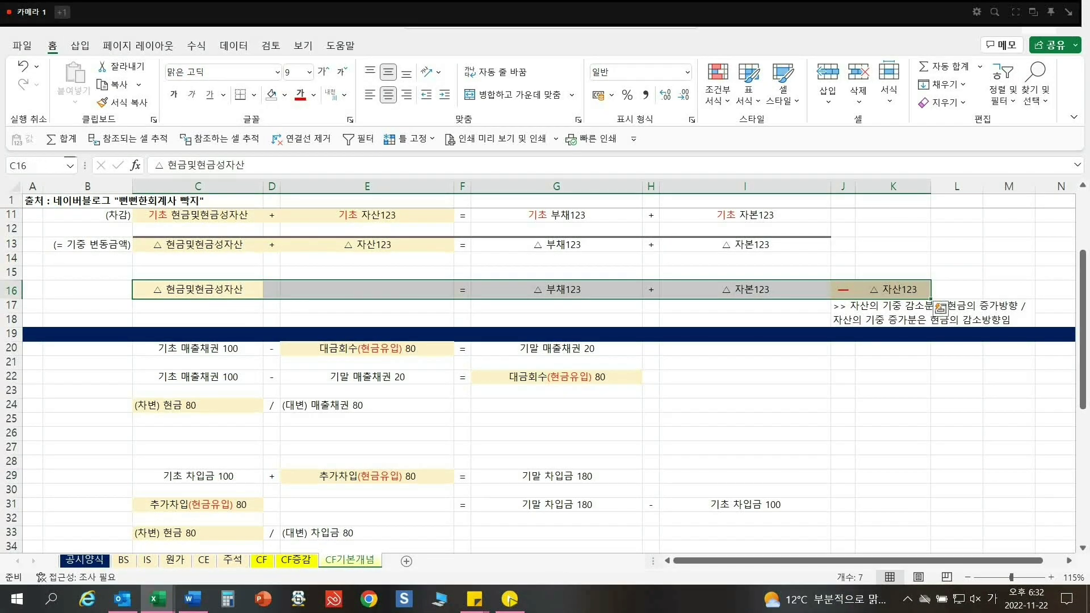
click(198, 475)
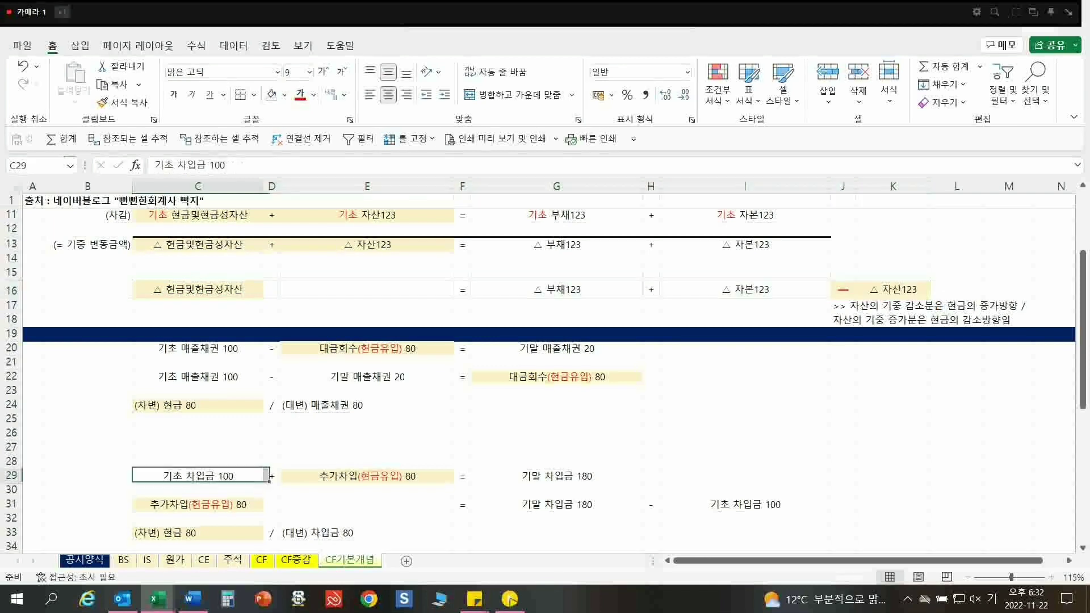
click(367, 476)
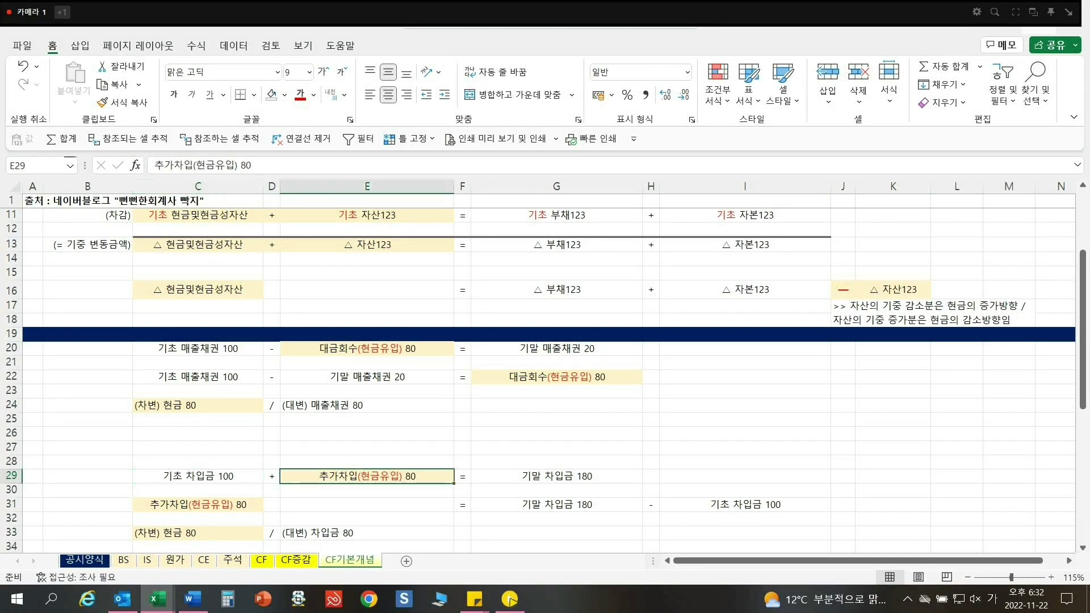
click(198, 504)
click(367, 532)
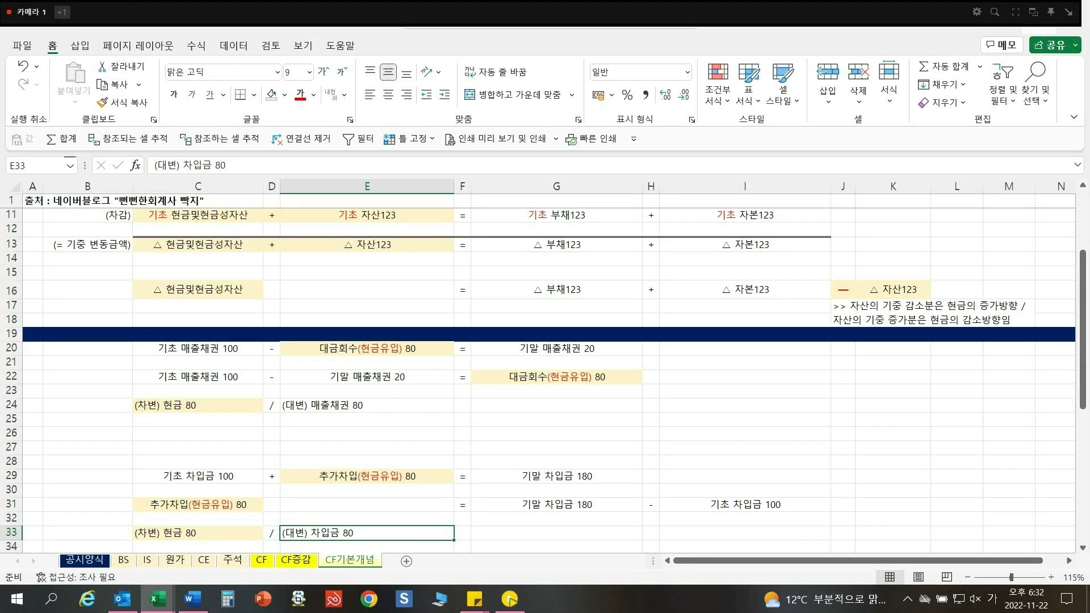
click(197, 533)
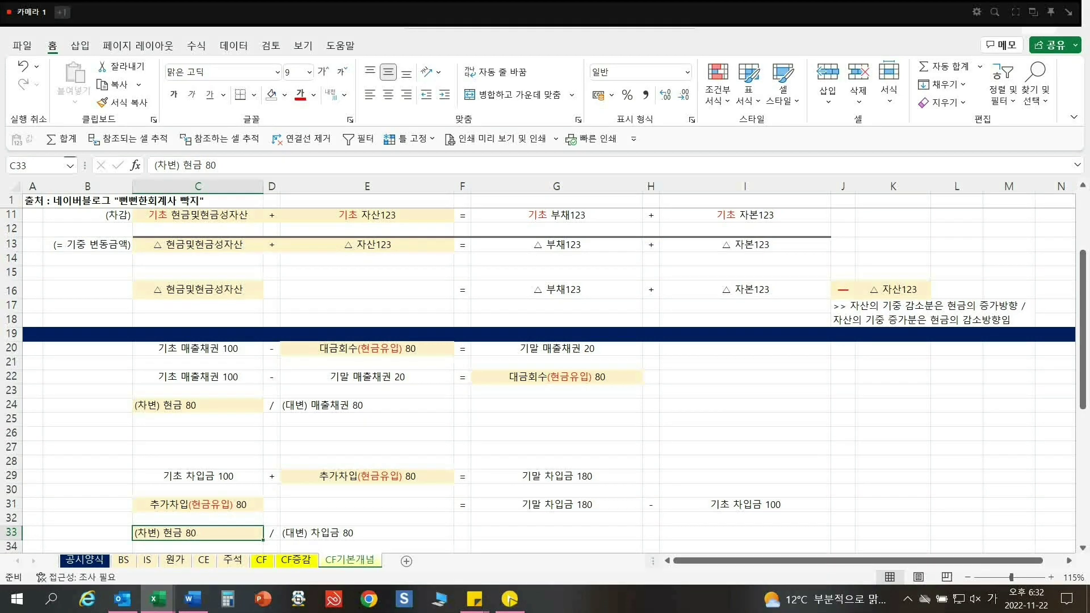
- Examine row 31 term by term: 추가차입(현금유입) in C31 as 기말 차입금 in G31 less 기초 차입금 in I31
click(198, 504)
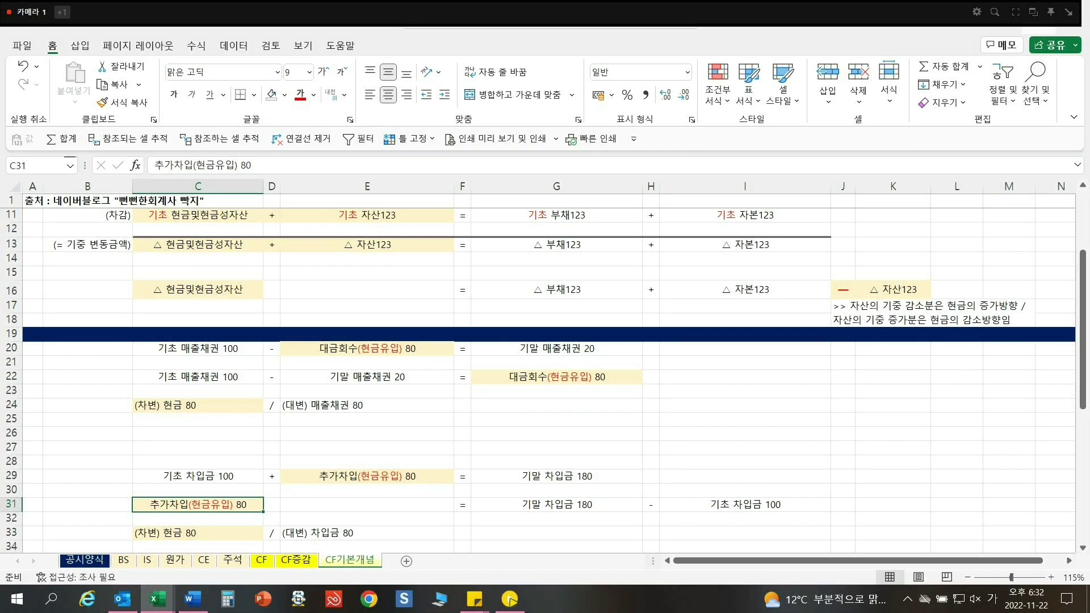
click(557, 504)
click(745, 504)
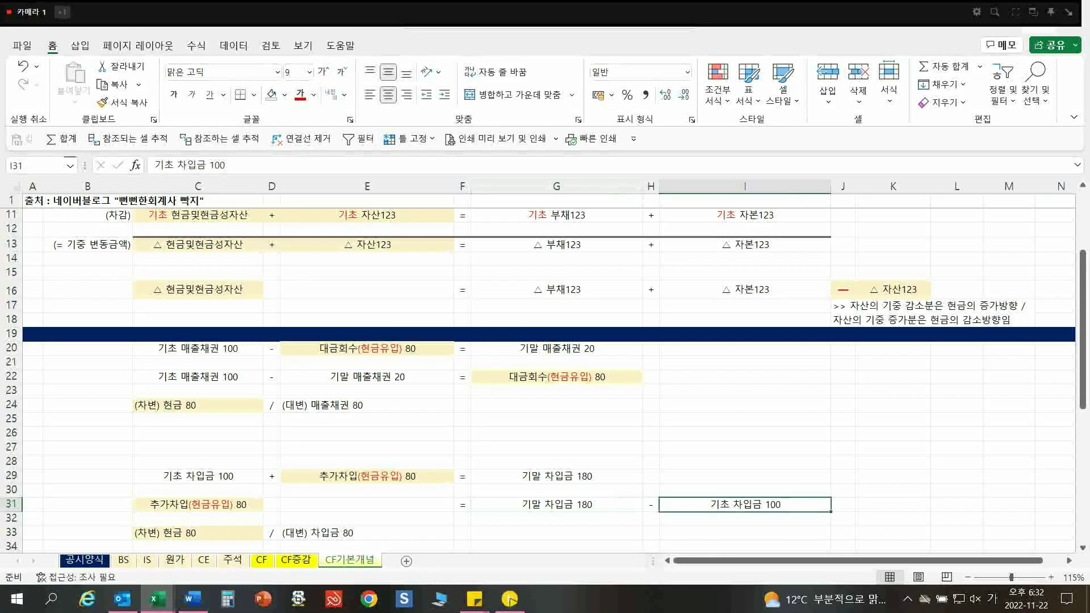
click(198, 505)
click(556, 504)
click(745, 504)
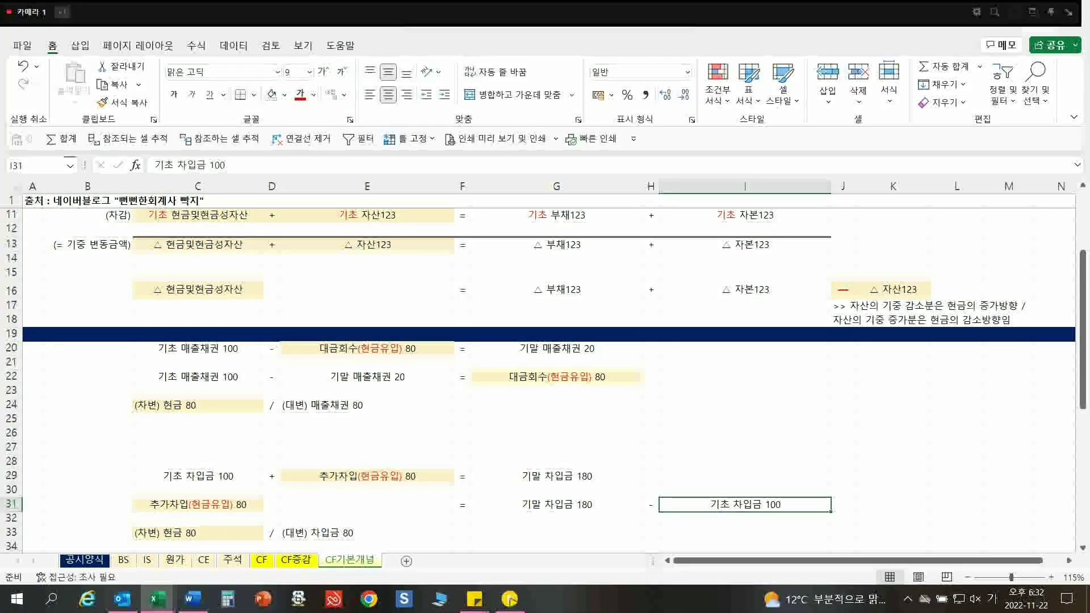
- Skim the 영업/투자/재무활동 현금흐름 definitions and 회계기준상 현금흐름표 작성방식 text, and return to the equations at the start of the sheet
scroll(545, 381, down, 6)
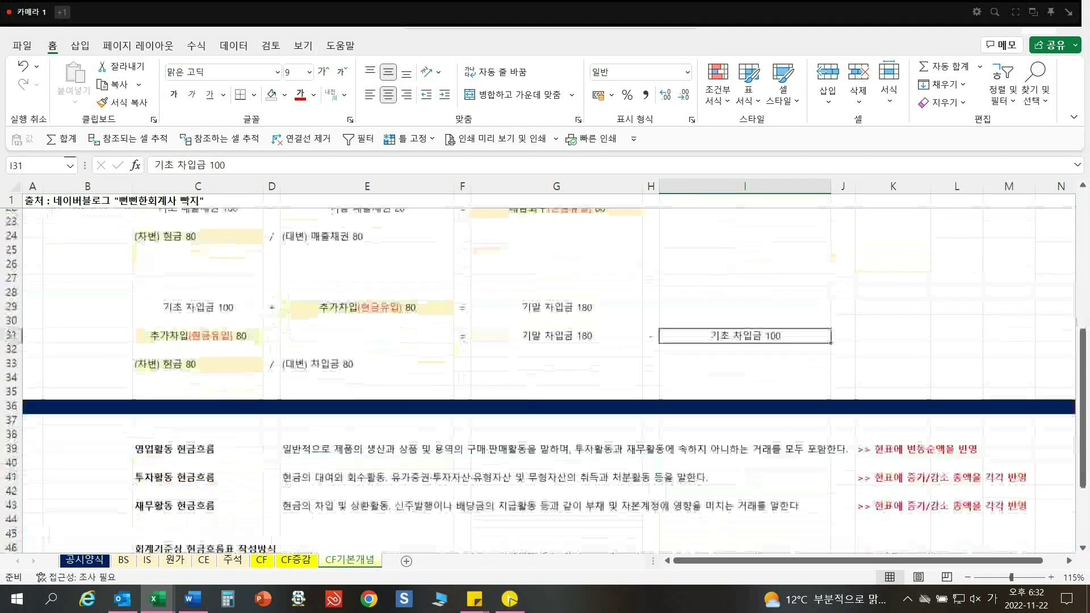
scroll(546, 381, down, 1)
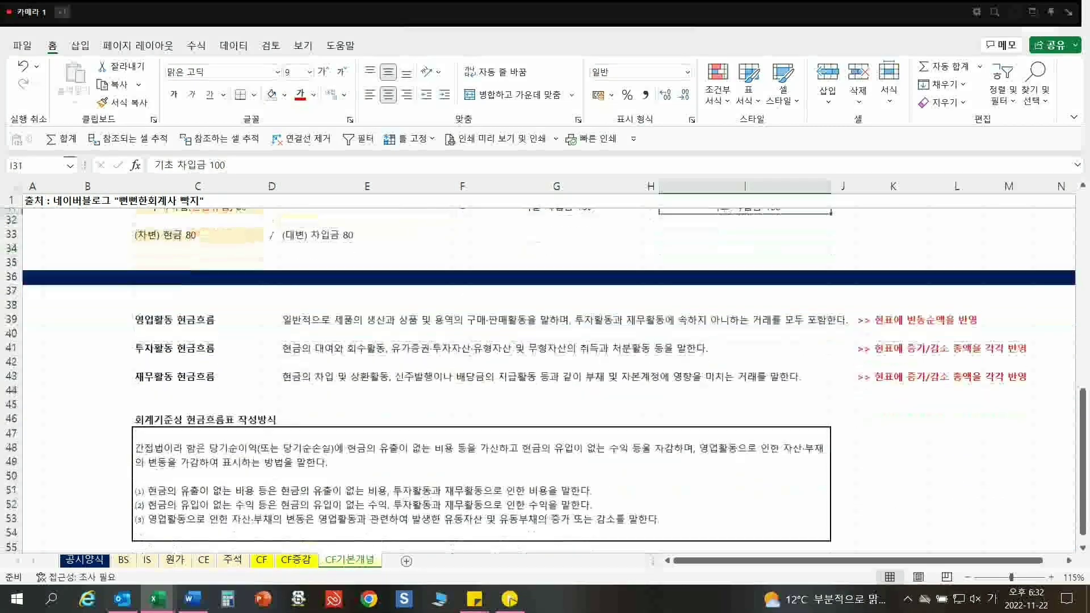
scroll(545, 375, up, 10)
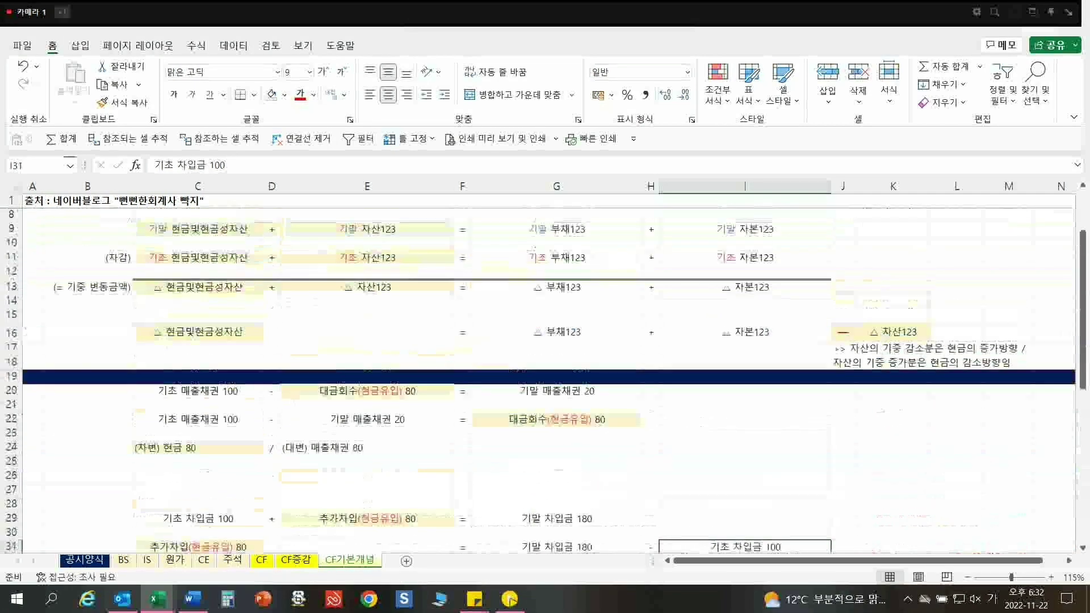
click(367, 417)
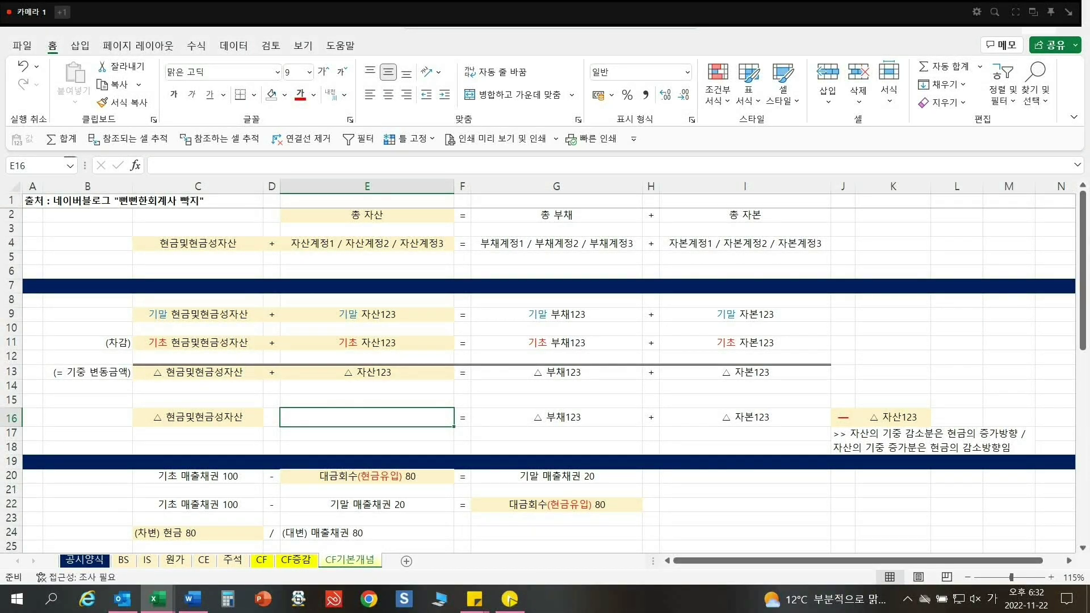
click(198, 518)
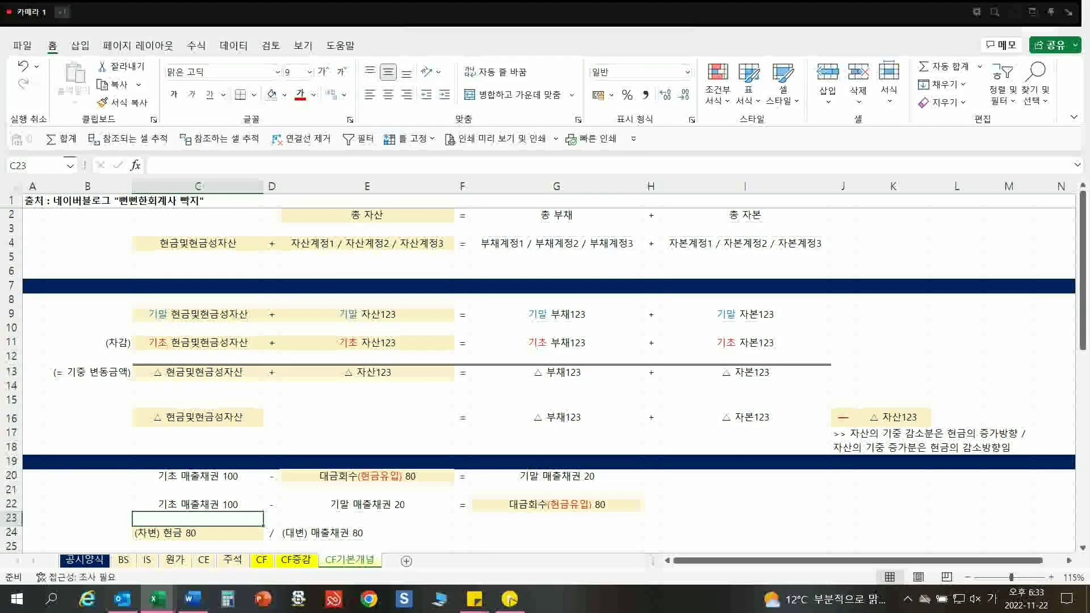
- Open the BS sheet and examine its 2020년말 and 2021년말 period headings and the 회사제시 heading
click(123, 560)
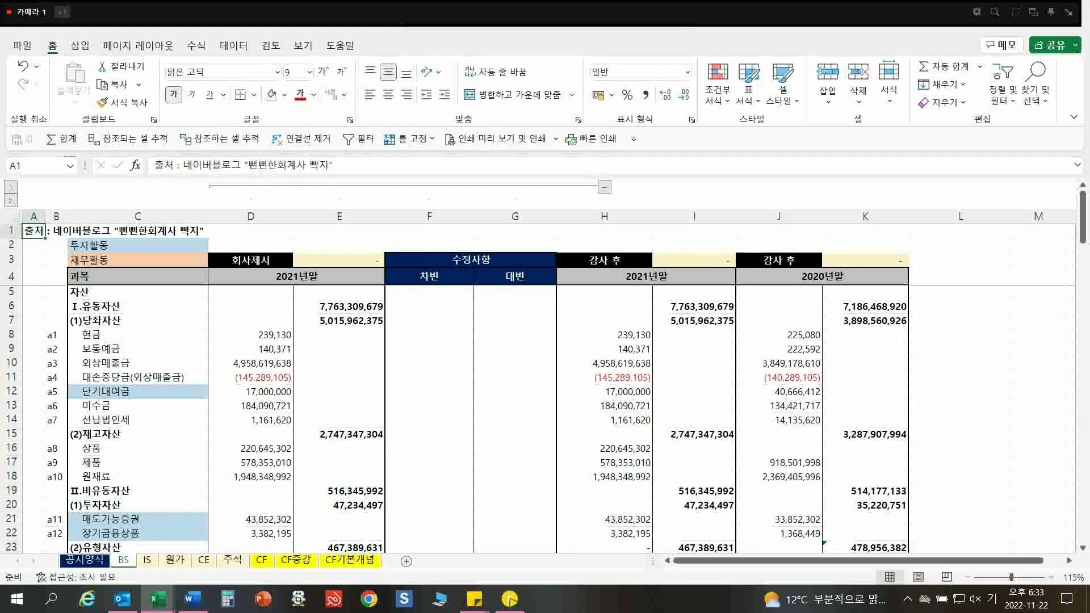
click(822, 276)
click(646, 276)
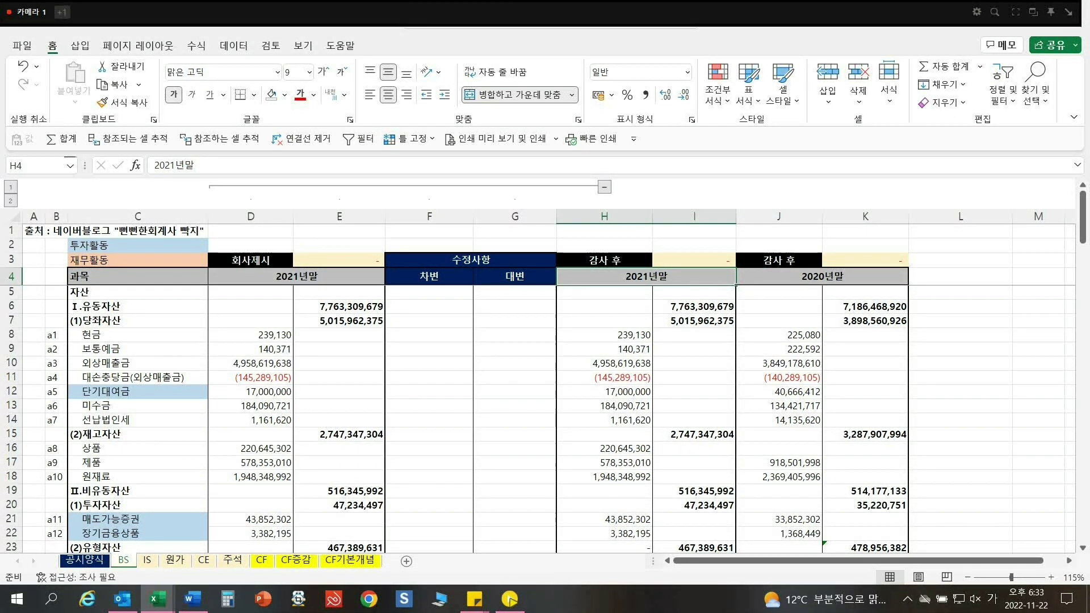
click(251, 260)
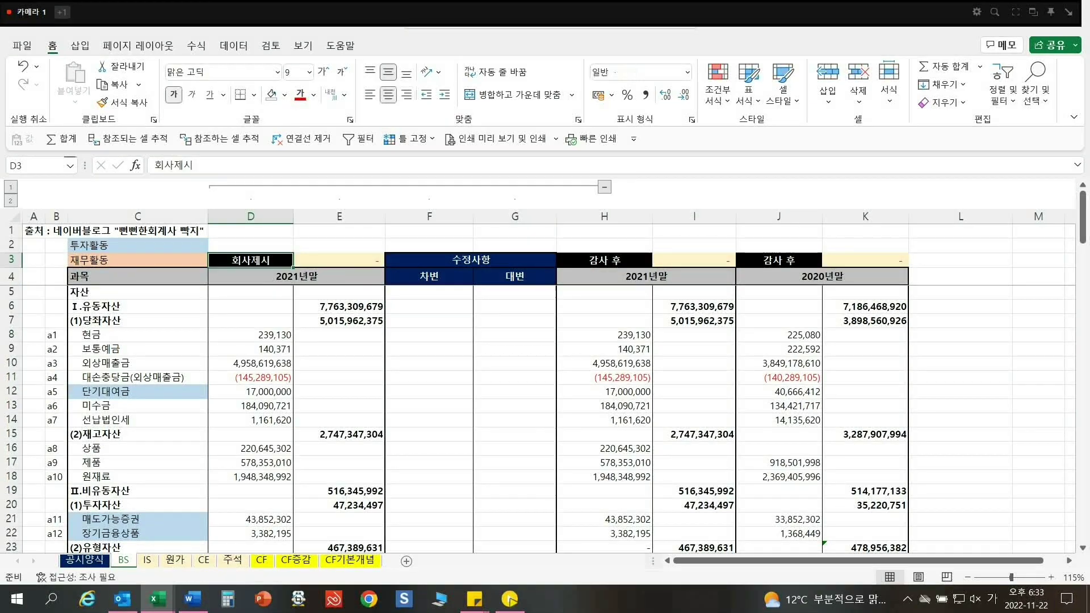
- Examine how the 회사제시 and 수정사항 columns D:G feed the audited 외상매출금 balance through the formula in H10
drag(250, 216, 515, 216)
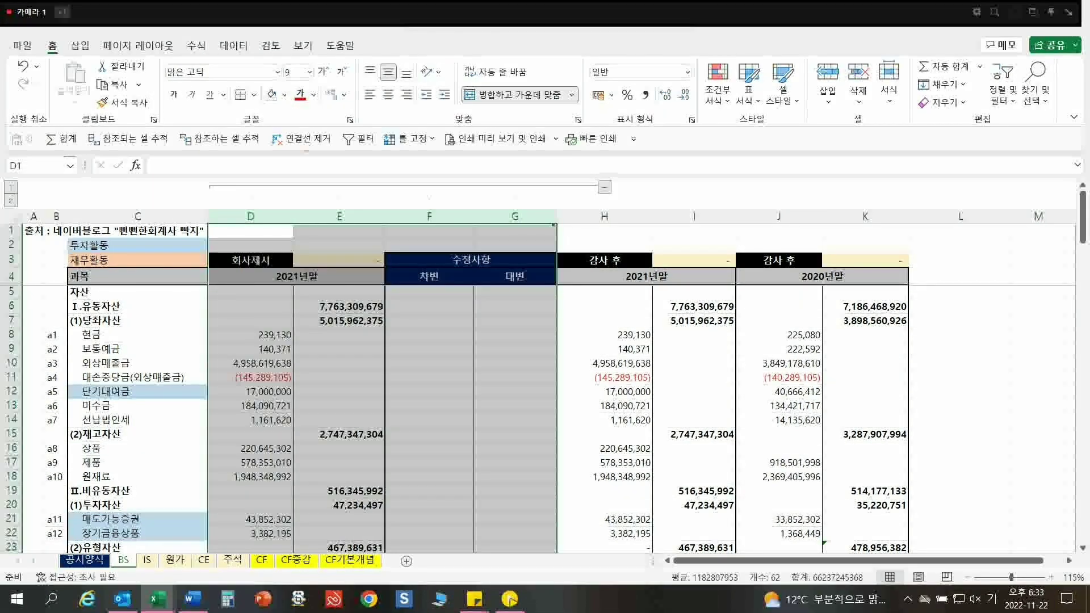
click(429, 334)
click(604, 363)
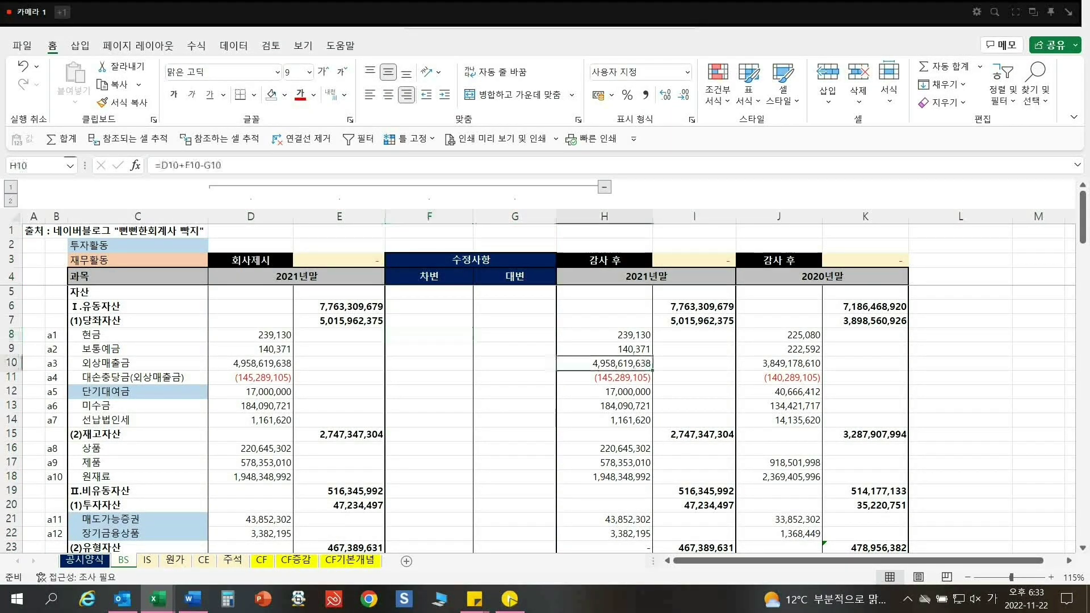
drag(604, 362, 250, 363)
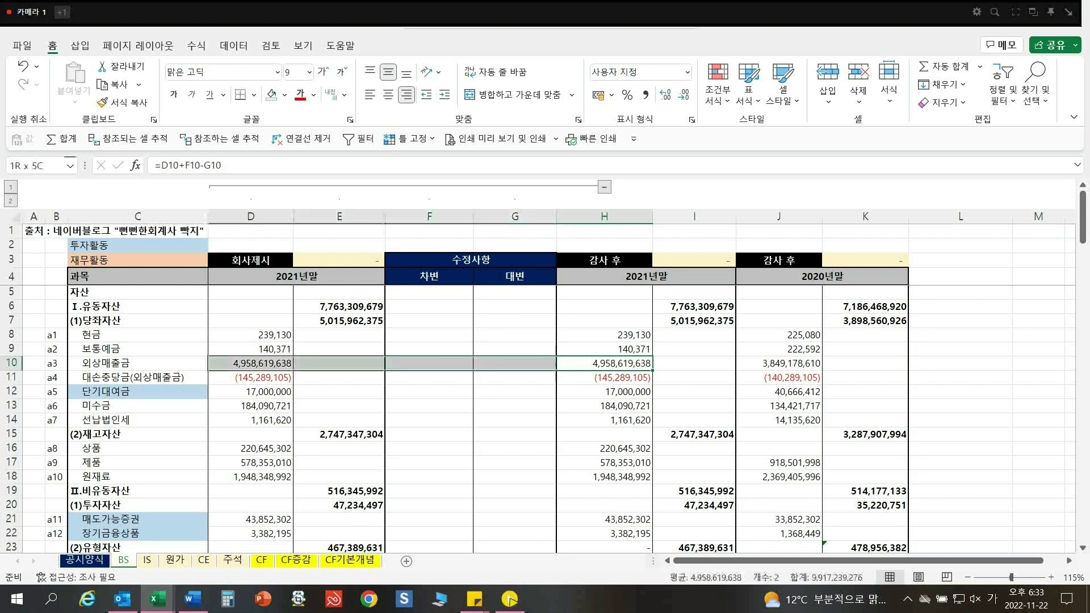
click(604, 362)
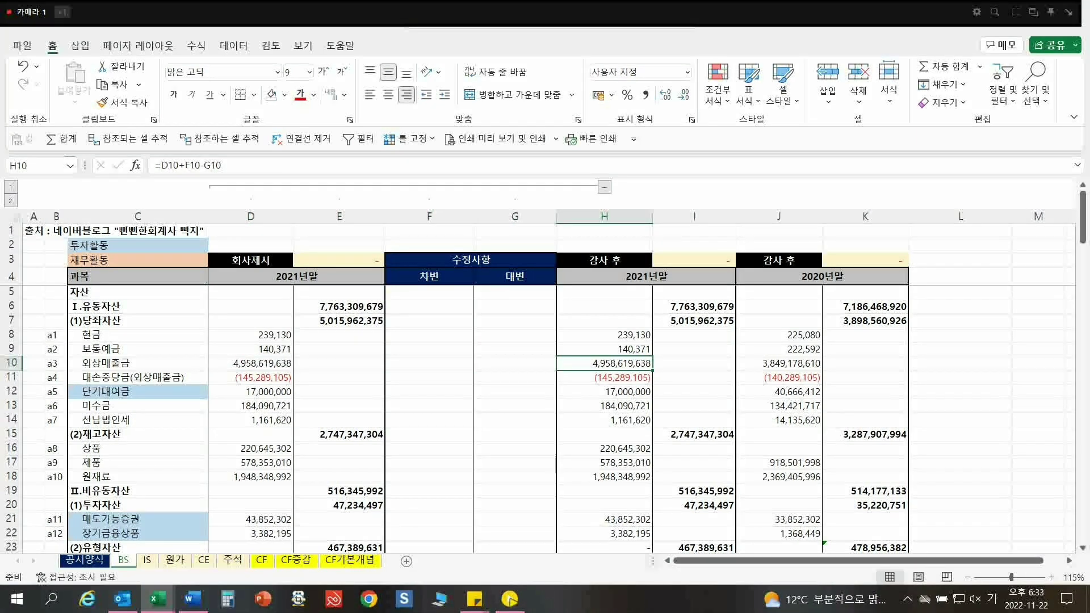
- Collapse the grouped columns D:G on the BS sheet and review the 감사 후 2020년말 and 2021년말 balances side by side
click(604, 187)
click(346, 377)
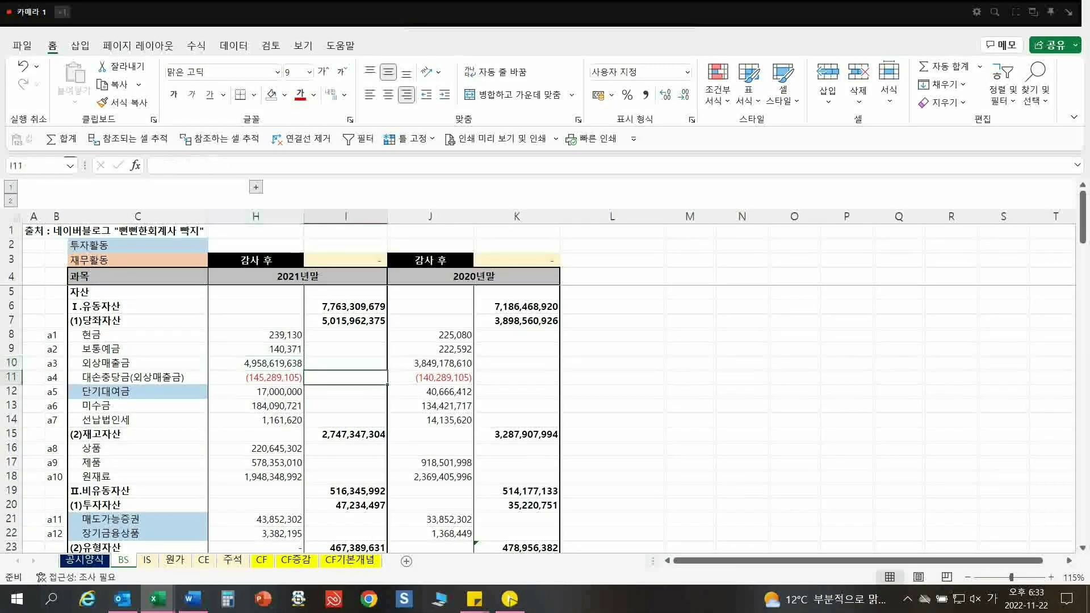
drag(454, 276, 554, 441)
drag(298, 276, 388, 438)
click(137, 363)
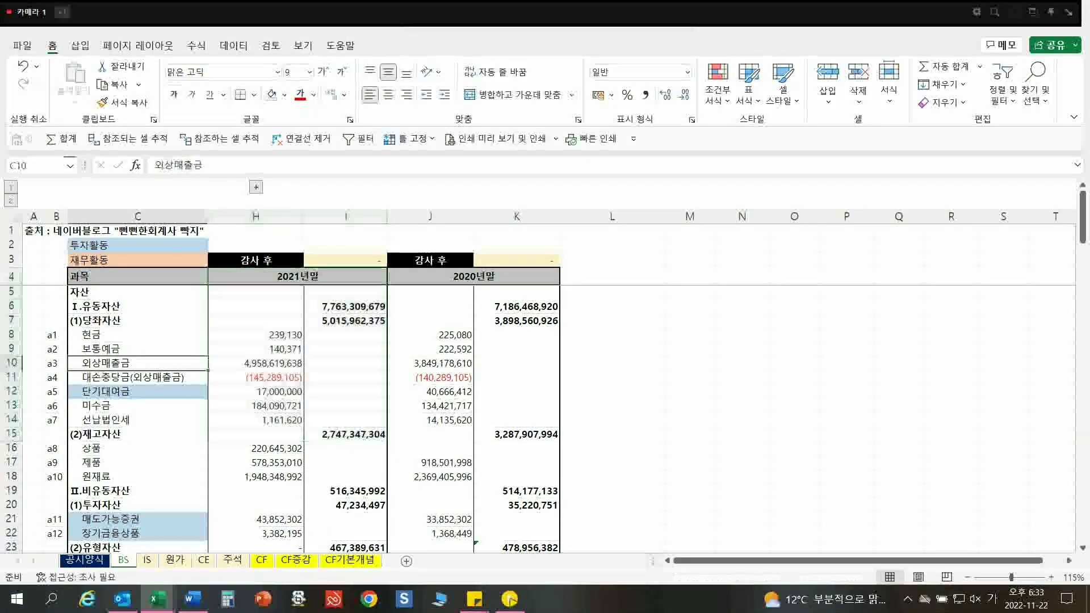
click(33, 306)
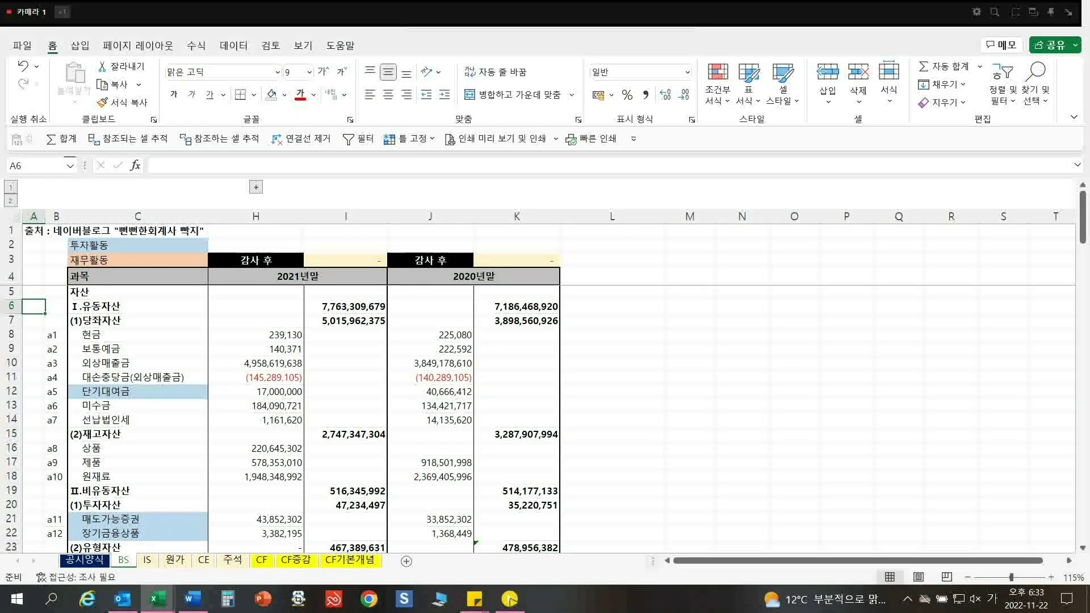
- Highlight the comparative balances on the BS sheet, and open the IS sheet with its grouped columns D:G collapsed
drag(137, 276, 517, 420)
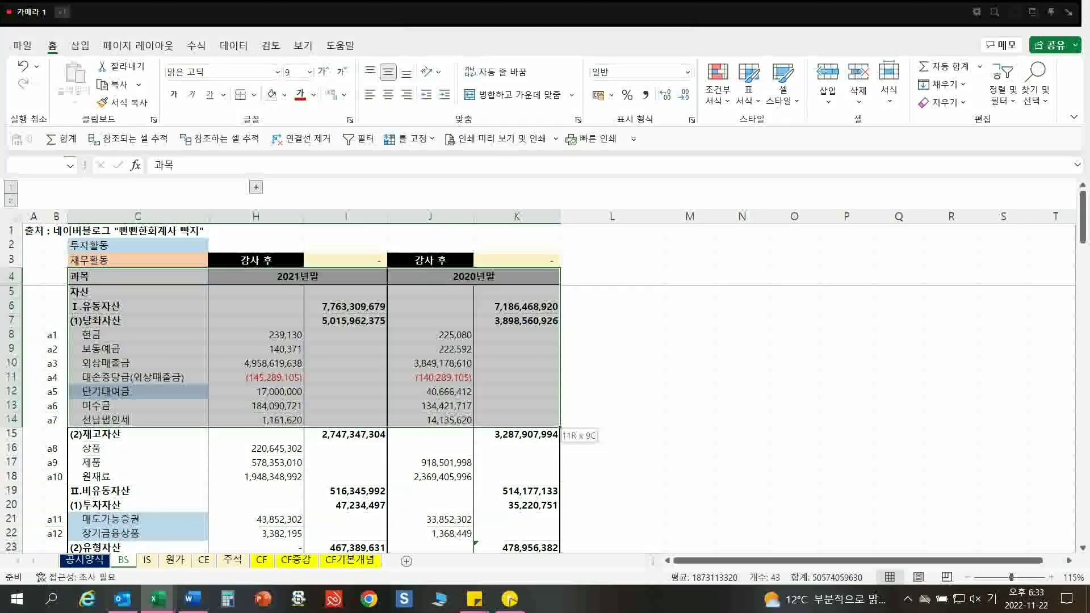
key(ctrl+Page_Down)
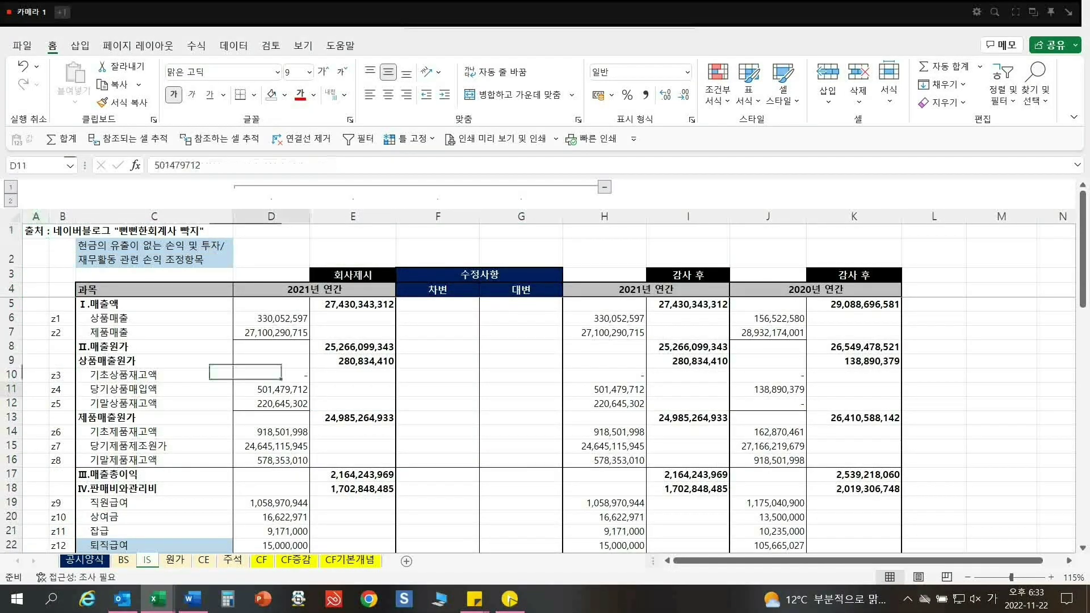
click(271, 389)
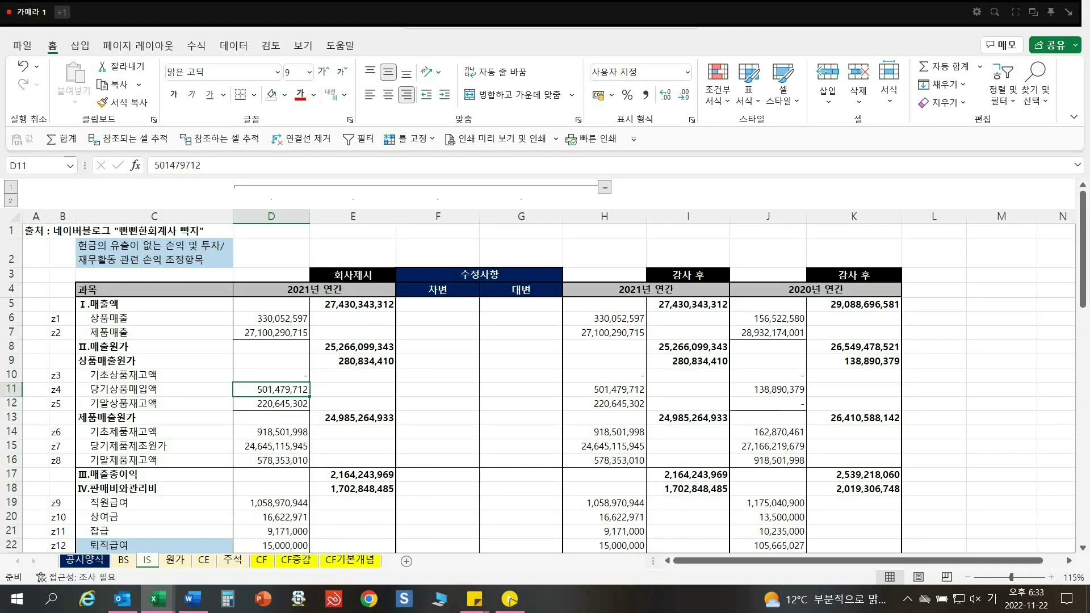
click(604, 187)
- Compare the audited 2021년 연간 and 2020년 연간 columns of the income statement on the IS sheet
click(358, 361)
click(155, 289)
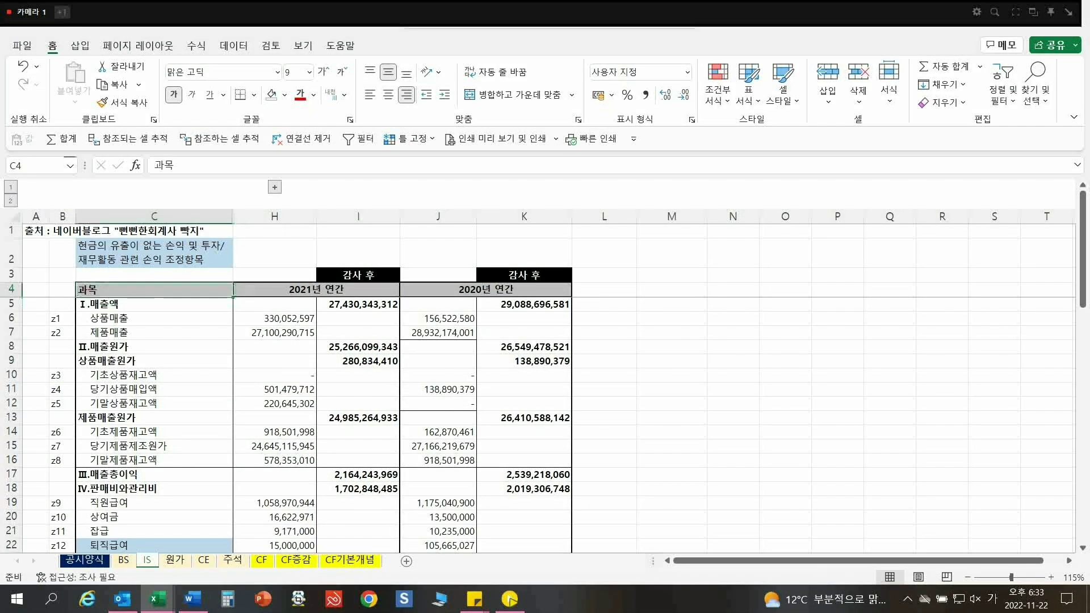
key(Right)
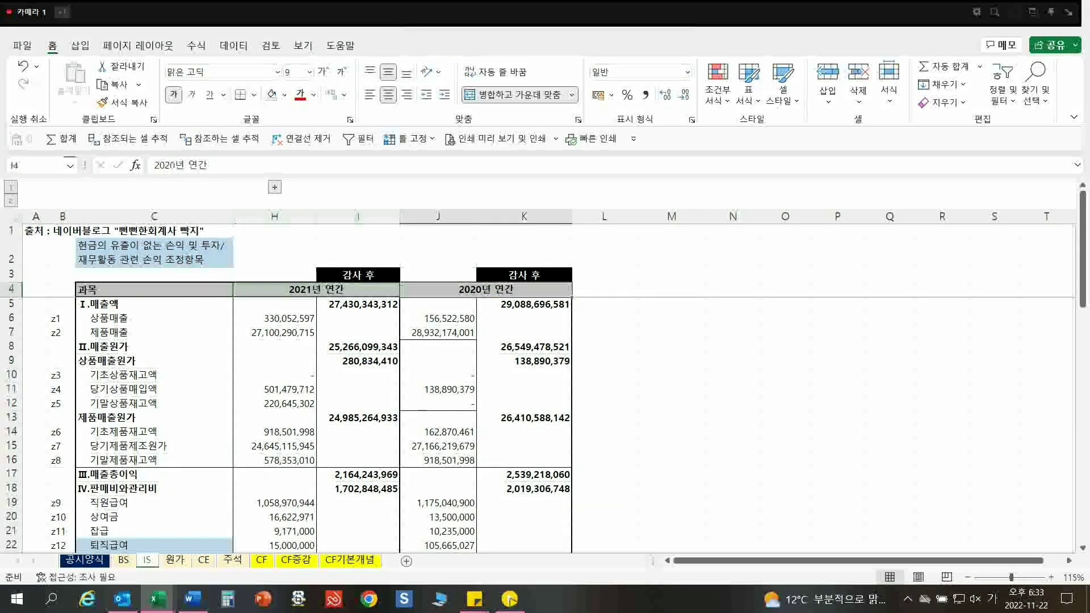
drag(154, 289, 570, 467)
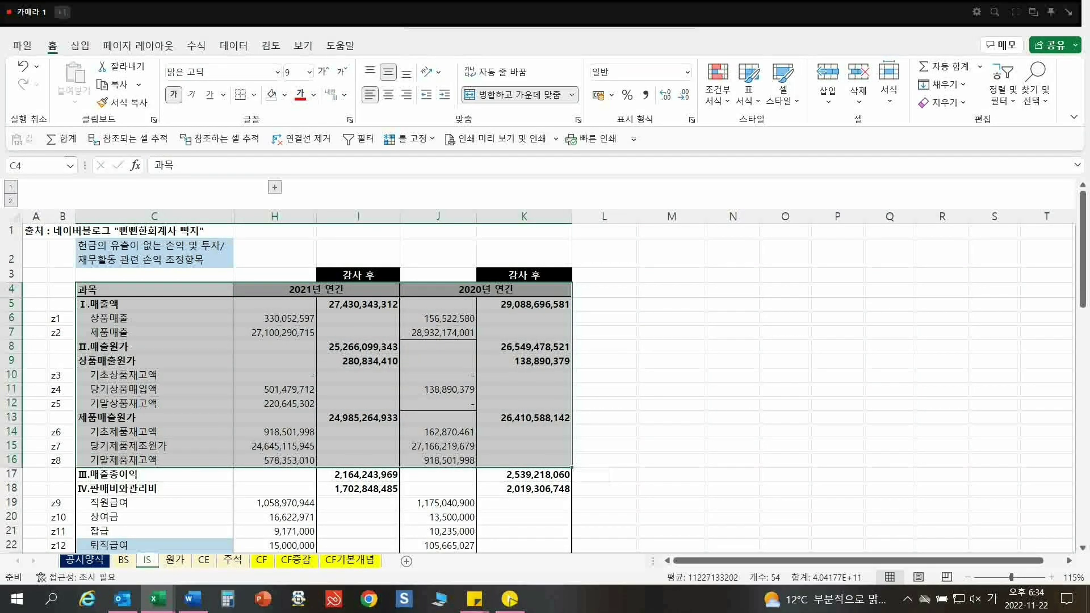
click(358, 375)
drag(438, 217, 525, 216)
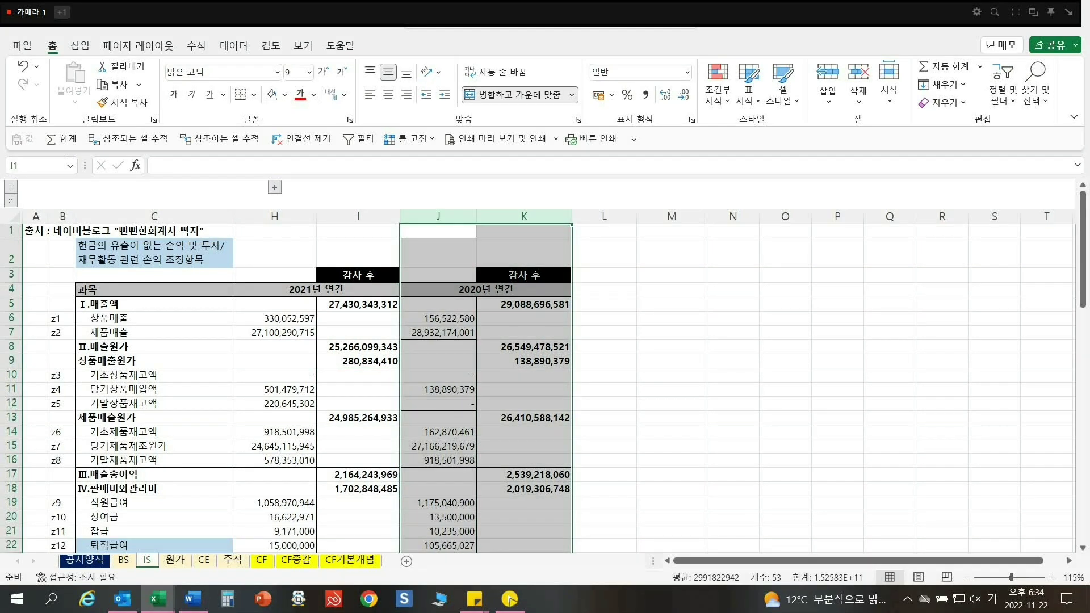
drag(359, 275, 239, 306)
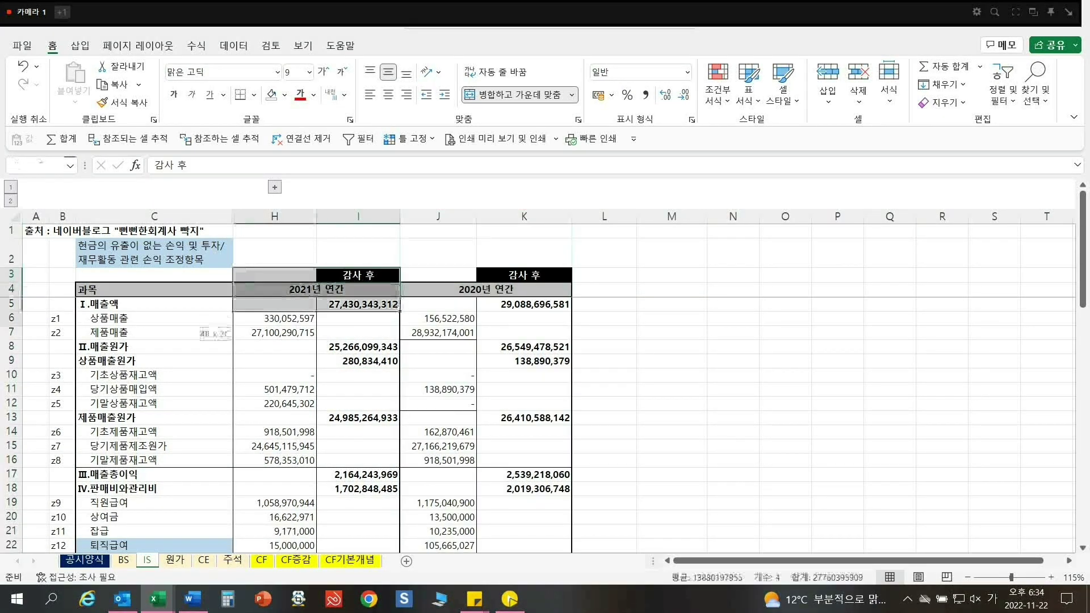
click(316, 289)
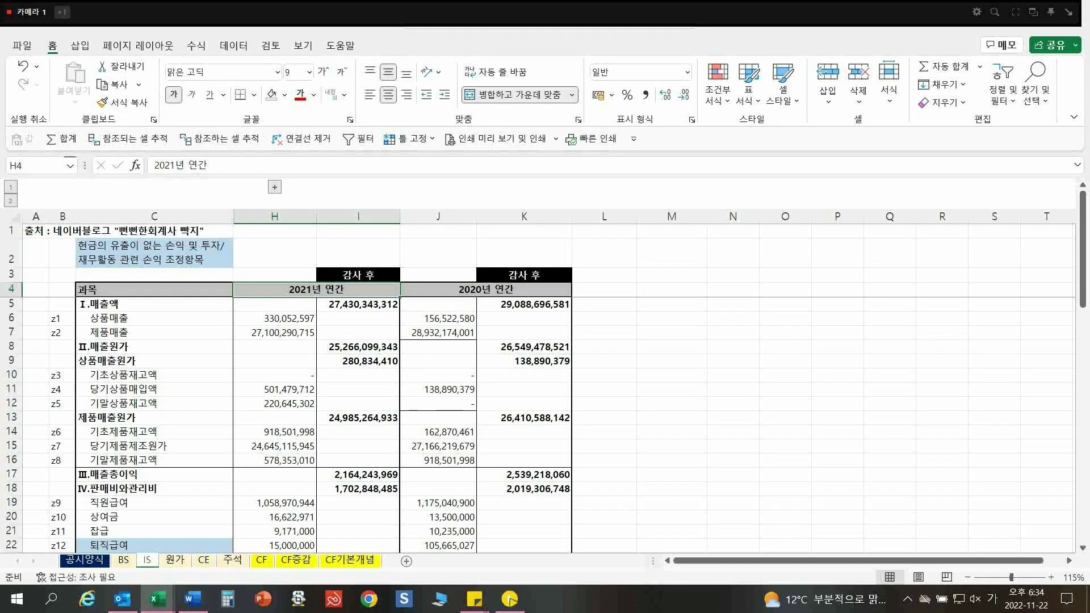
- Open the 원가 sheet and collapse its grouped columns C:F
key(ctrl+Page_Down)
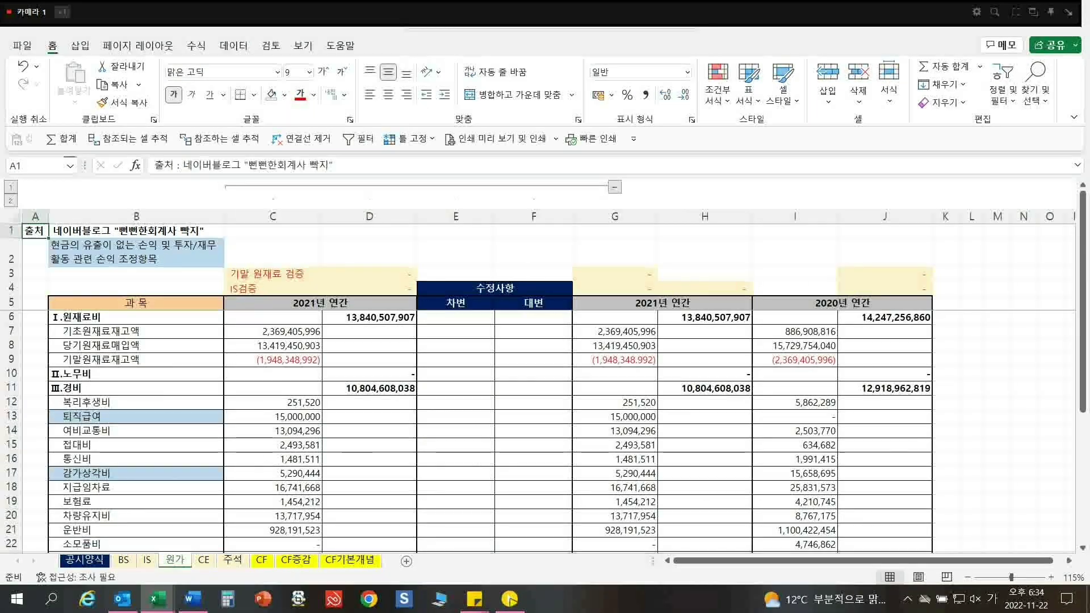
scroll(540, 369, down, 1)
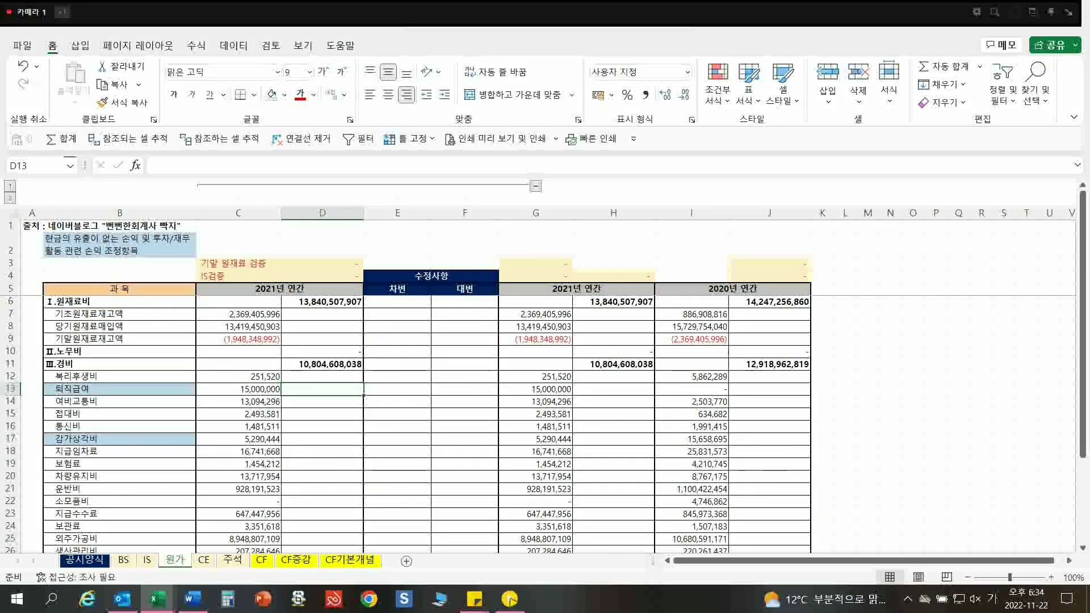
scroll(539, 369, up, 1)
click(369, 360)
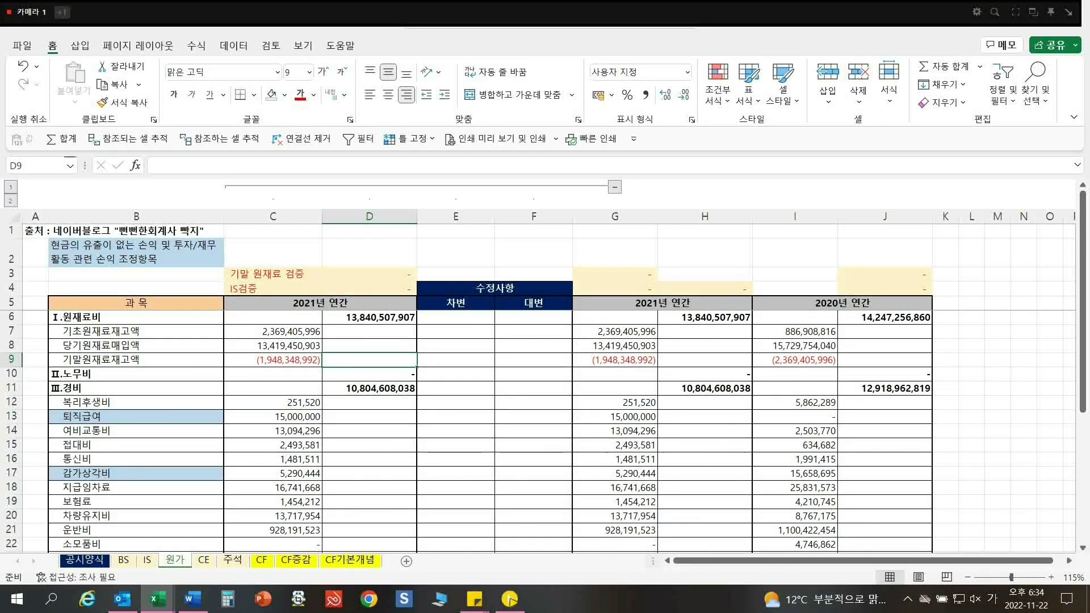
click(614, 187)
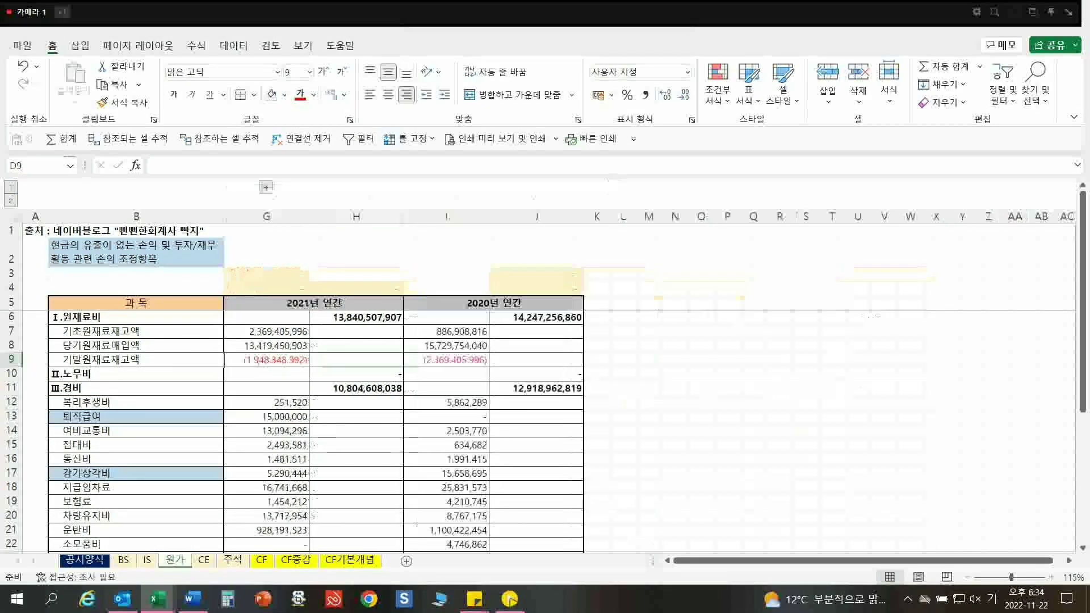
- Compare the 2021년 연간 and 2020년 연간 manufacturing cost columns G:H and I:J on the 원가 sheet
click(356, 389)
click(313, 303)
click(455, 290)
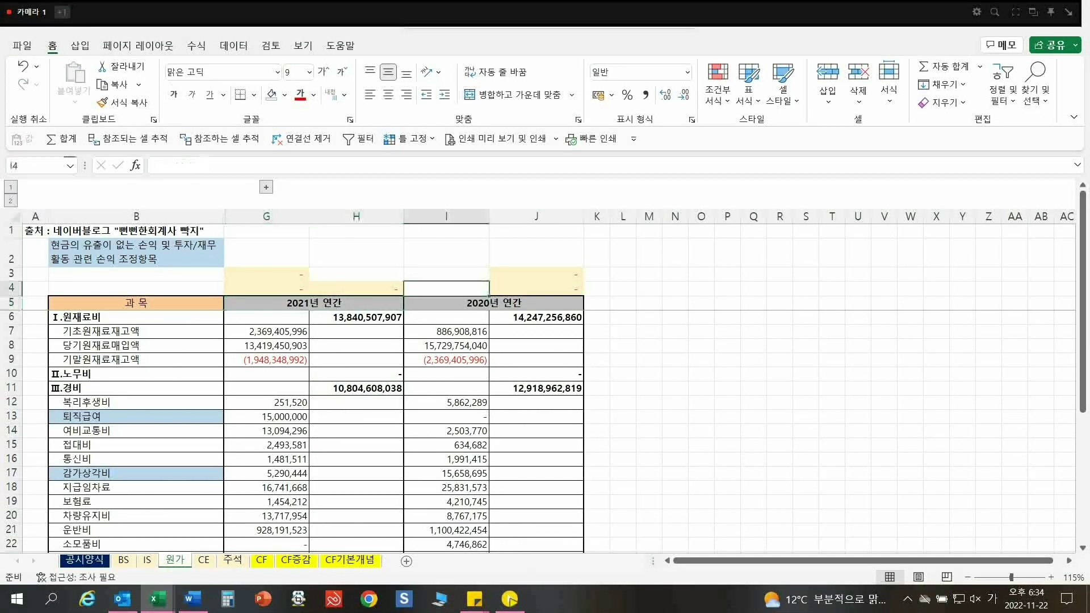
click(477, 303)
click(356, 346)
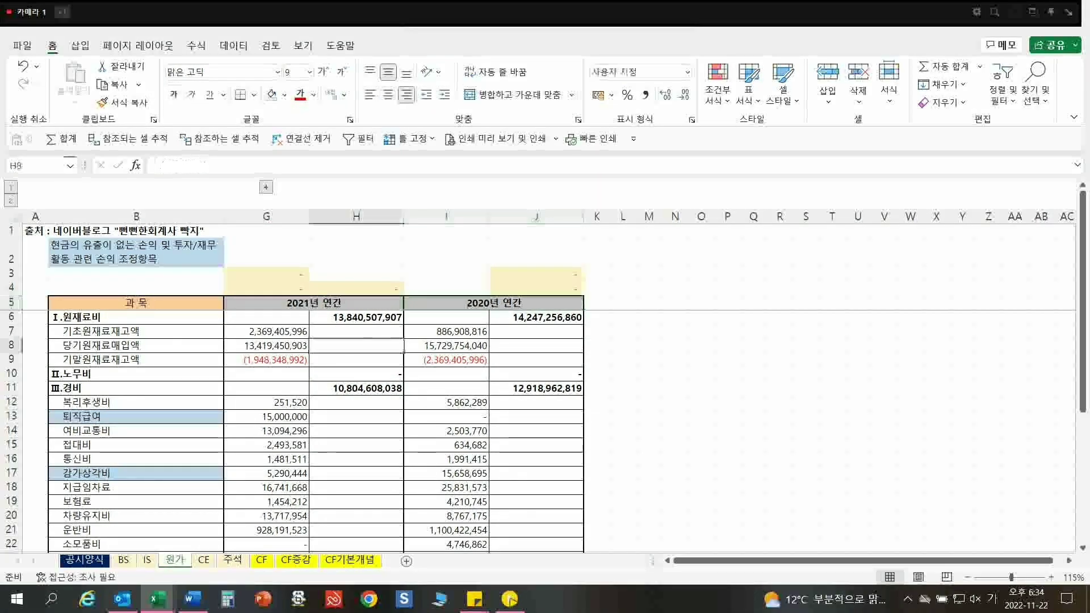
drag(446, 217, 536, 217)
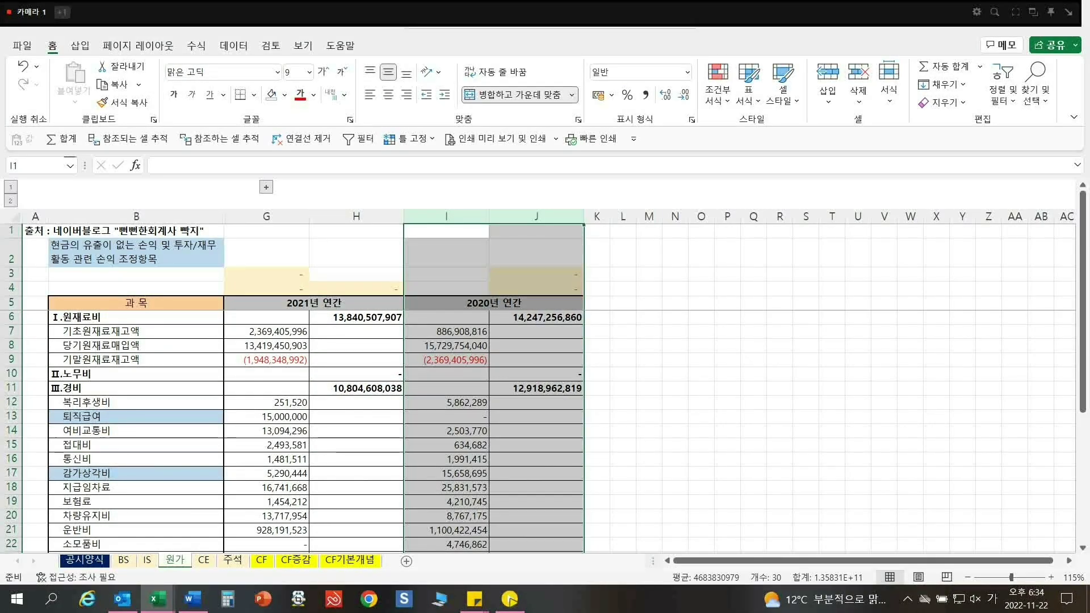
drag(266, 217, 356, 216)
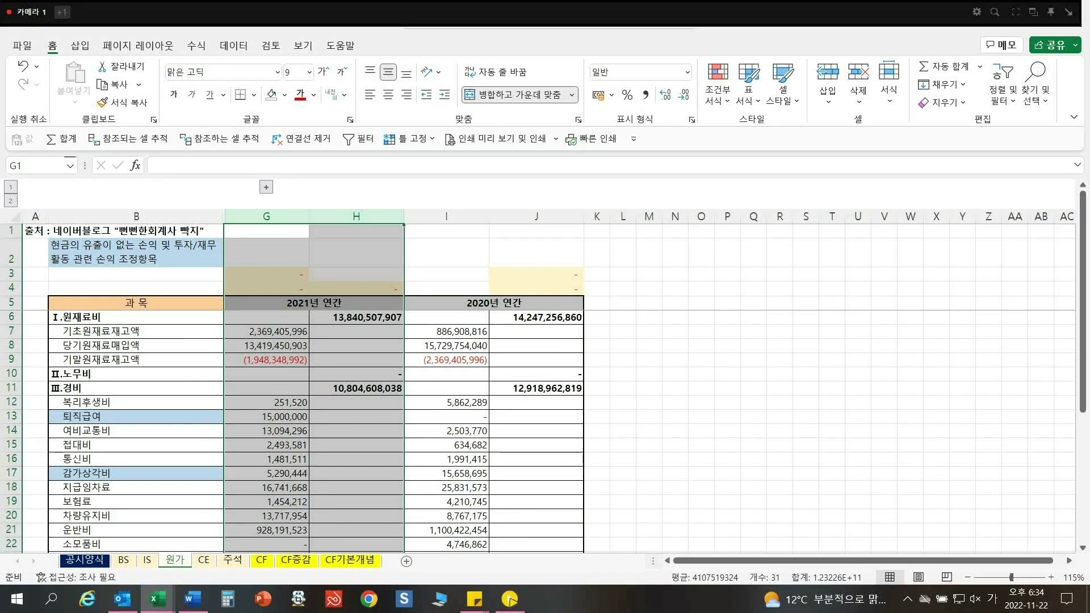
- Open the CE sheet and examine the equity movements from 2021.01.01 (당기초) to 2021.12.31 (당기말) in B8:H11, including the 당기BS 검증 row
key(ctrl+Page_Down)
click(383, 416)
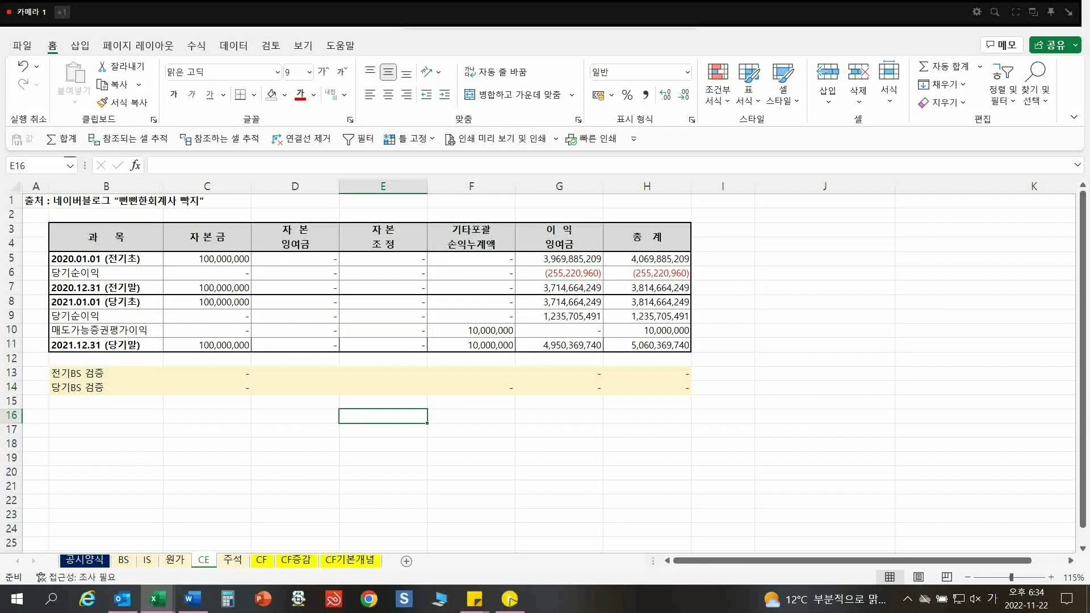
drag(106, 301, 647, 344)
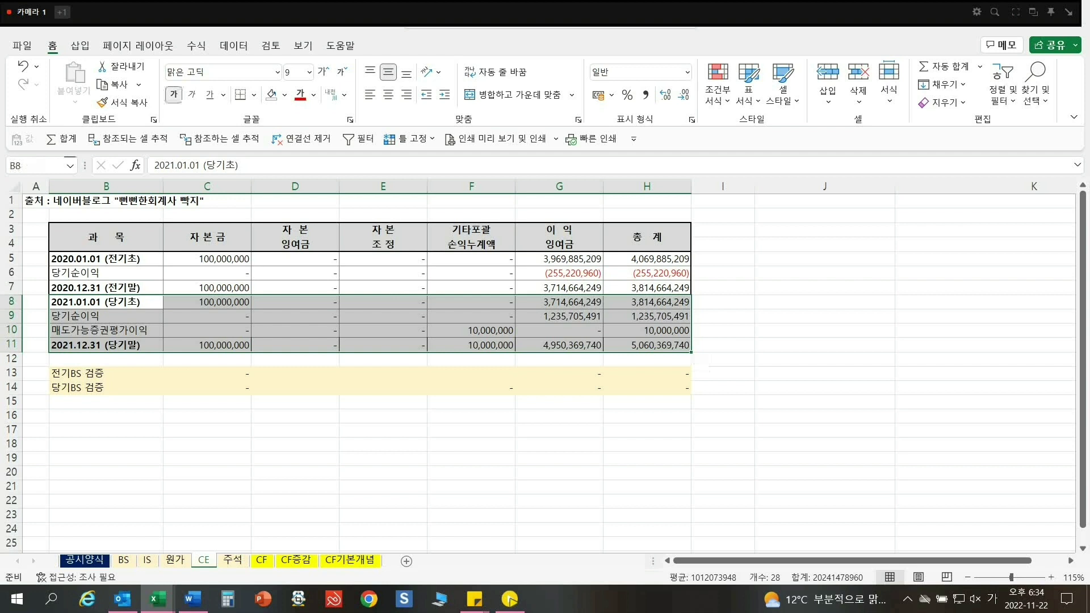
click(161, 307)
drag(106, 301, 647, 345)
drag(106, 388, 647, 388)
click(647, 344)
drag(106, 302, 647, 344)
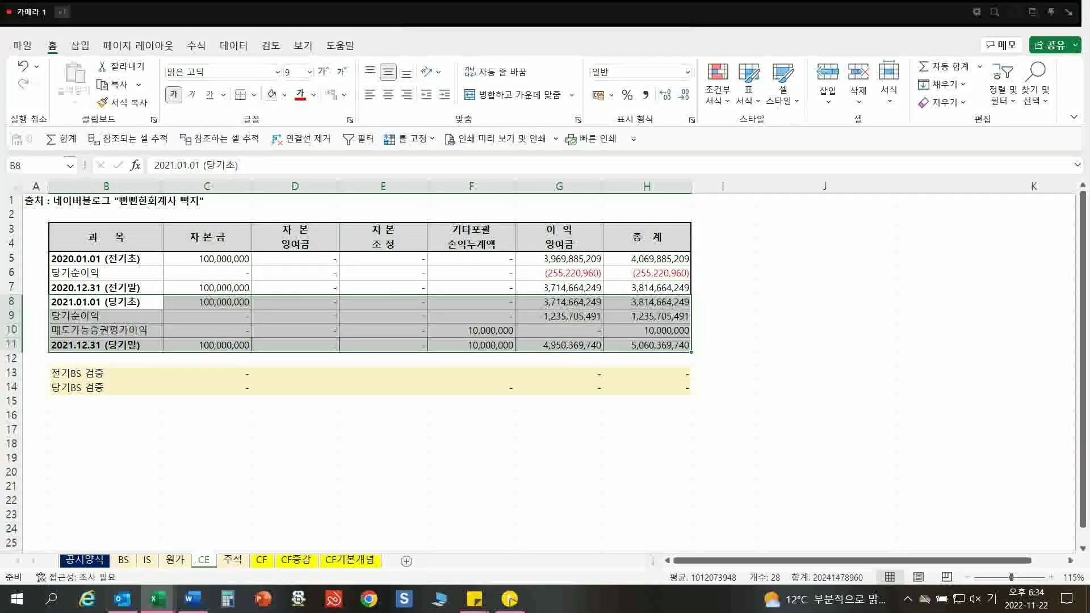
- View the completed CF sheet and switch to the other K-GAAP 현금흐름표 workbook window containing the unfilled 공시양식 sheet
click(261, 561)
click(363, 416)
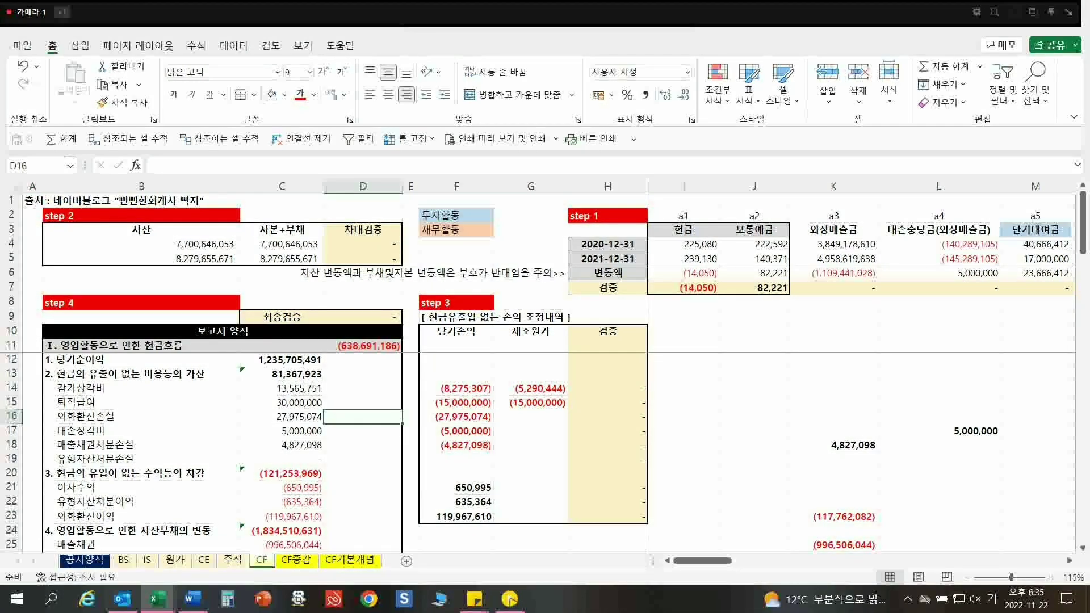
click(158, 599)
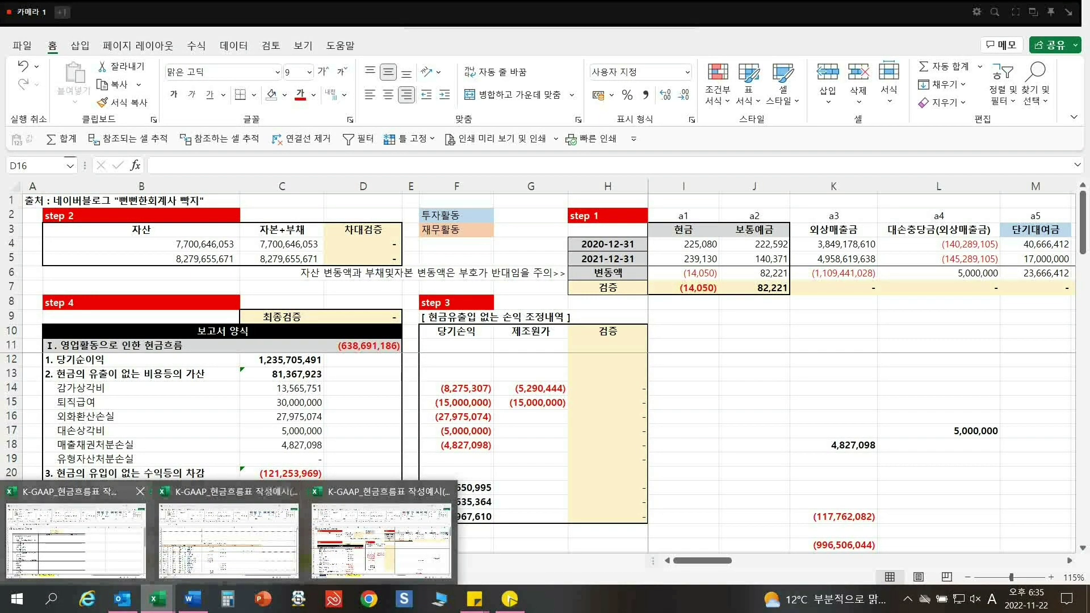
click(76, 539)
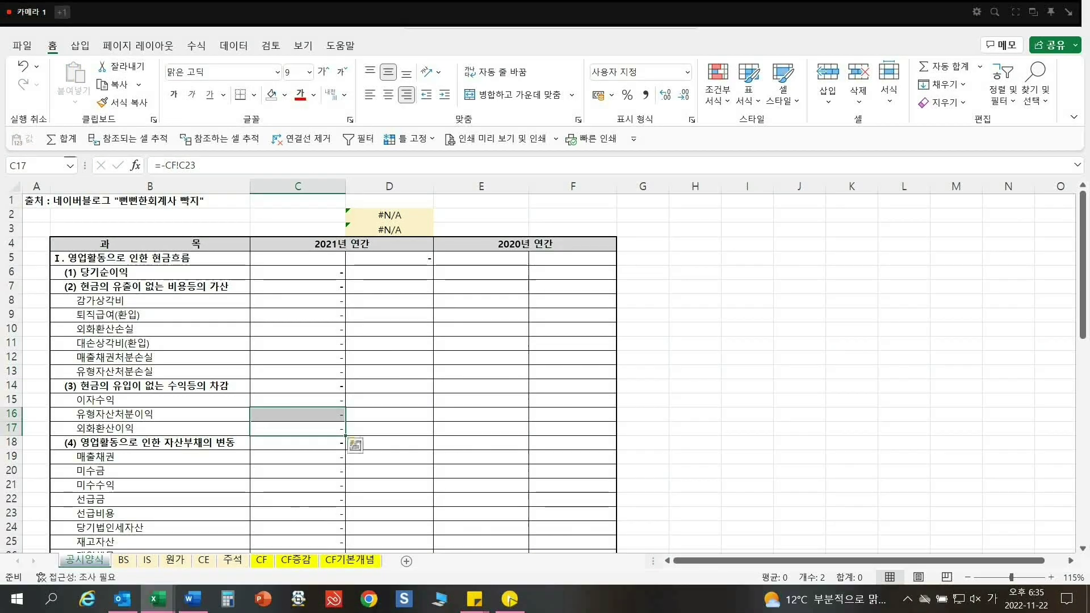
click(298, 514)
click(298, 443)
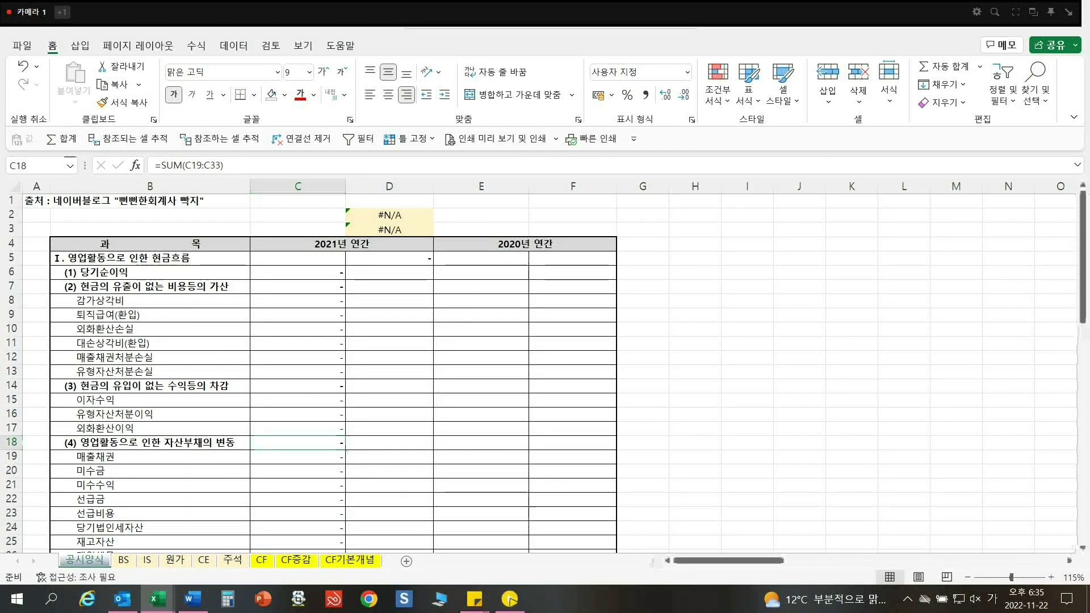
- Open the unfilled CF sheet and skim its 보고서 양식 section through the 영업, 투자 and 재무활동 cash flow items
click(261, 561)
click(450, 393)
drag(449, 349, 780, 360)
click(695, 425)
drag(695, 273, 787, 306)
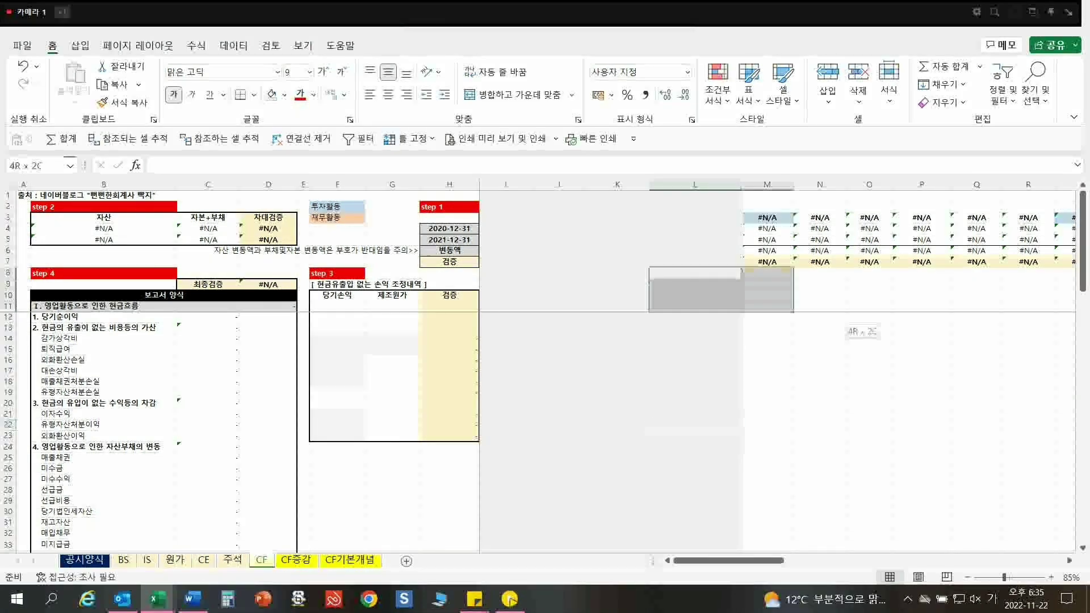
click(695, 424)
scroll(545, 432, down, 4)
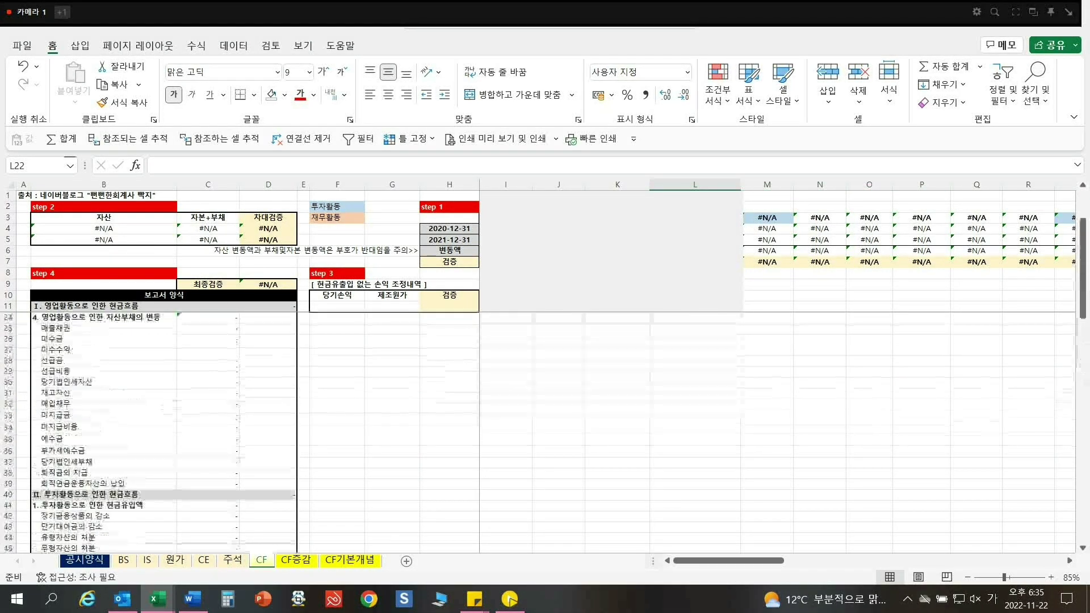
scroll(545, 432, down, 6)
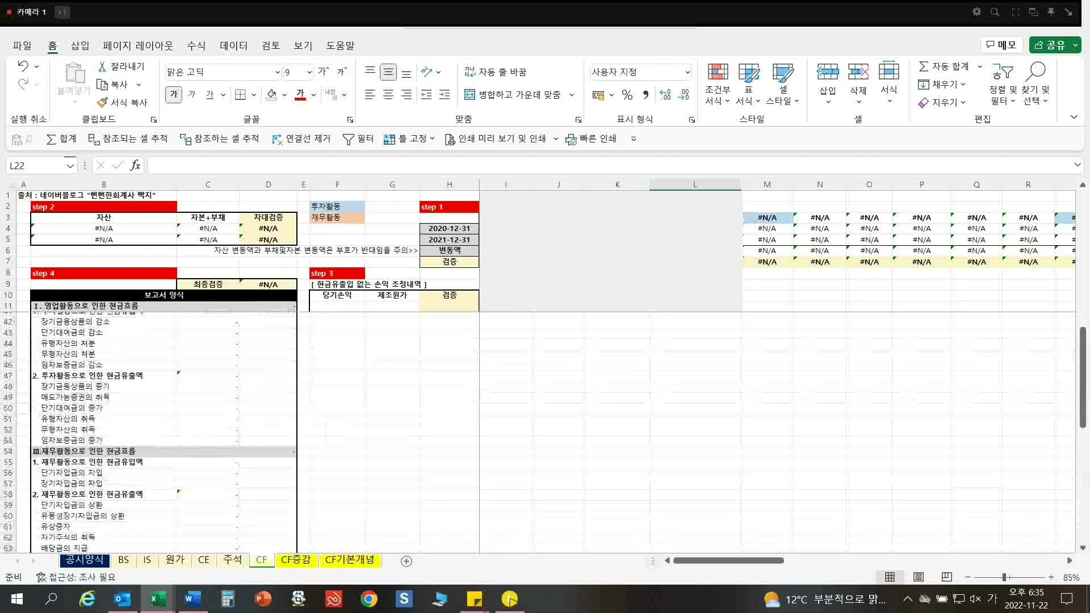
scroll(545, 432, up, 10)
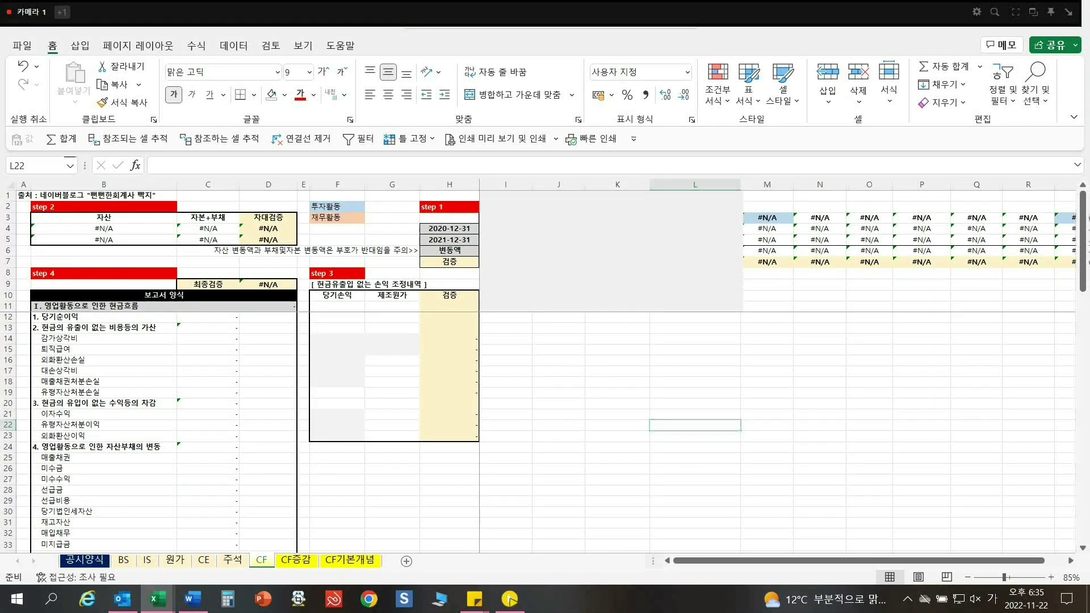
- Examine the CF sheet's step 1 rows for 2020-12-31, 2021-12-31, 변동액 and 검증, and the step 3 현금유출입 없는 손익 조정내역 table
key(ctrl+Page_Down)
key(ctrl+Page_Up)
click(450, 283)
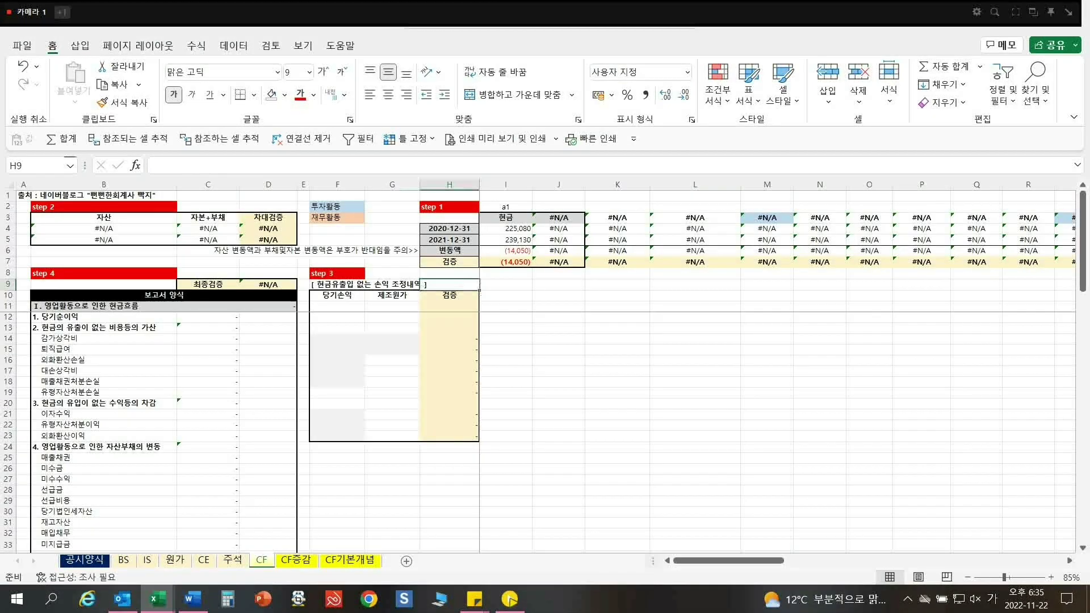
click(449, 480)
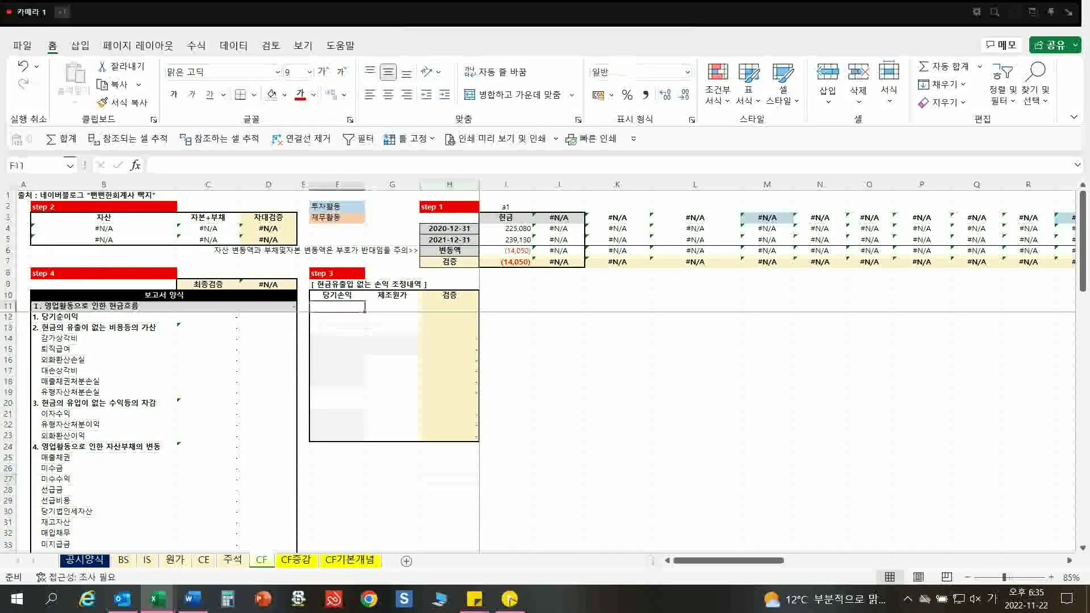
click(392, 371)
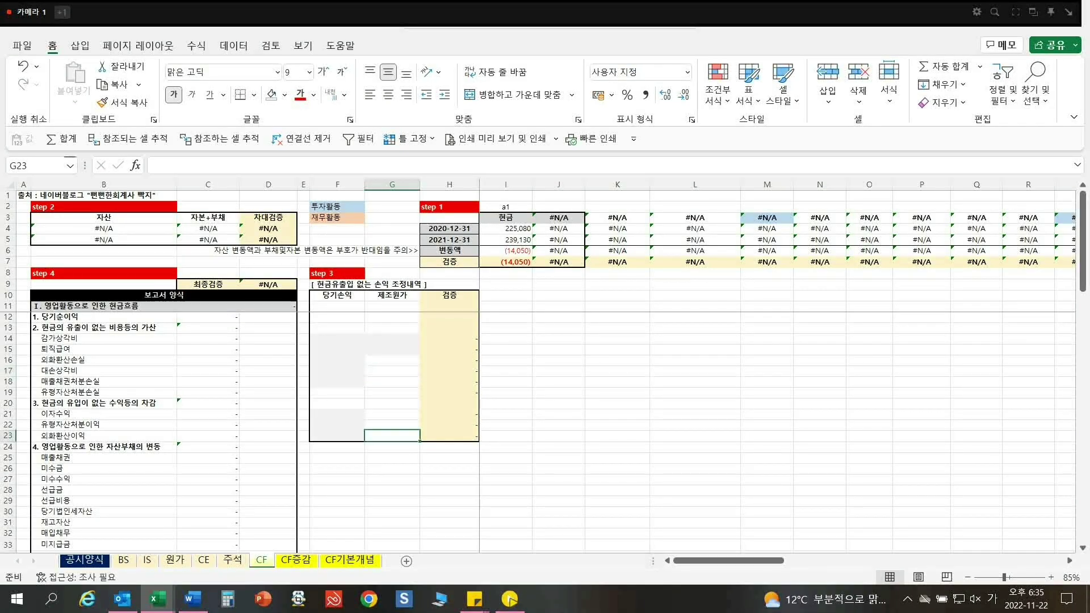
click(392, 500)
click(391, 425)
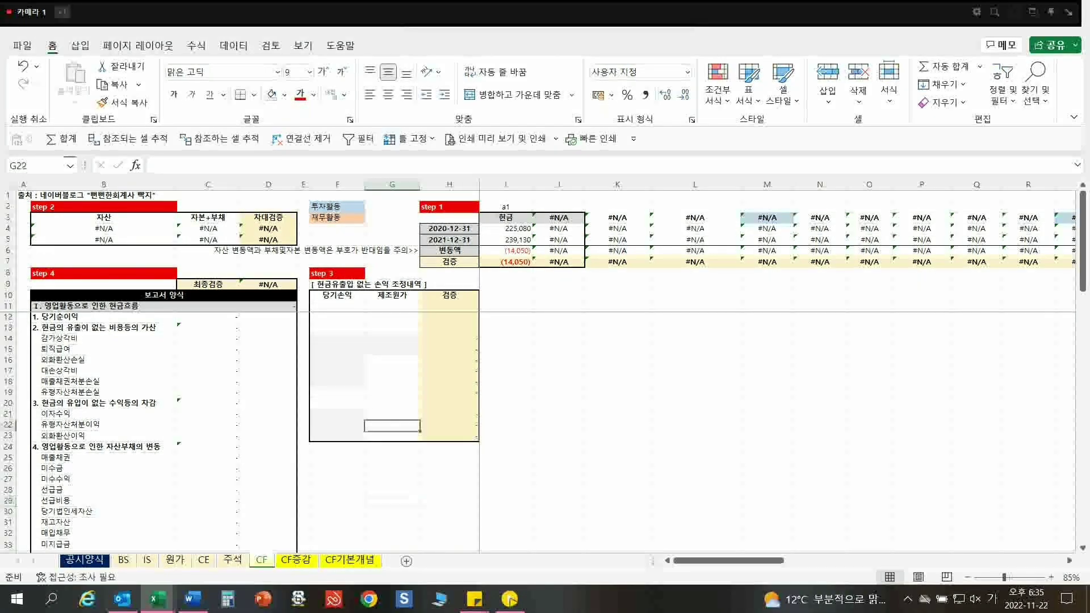
click(392, 217)
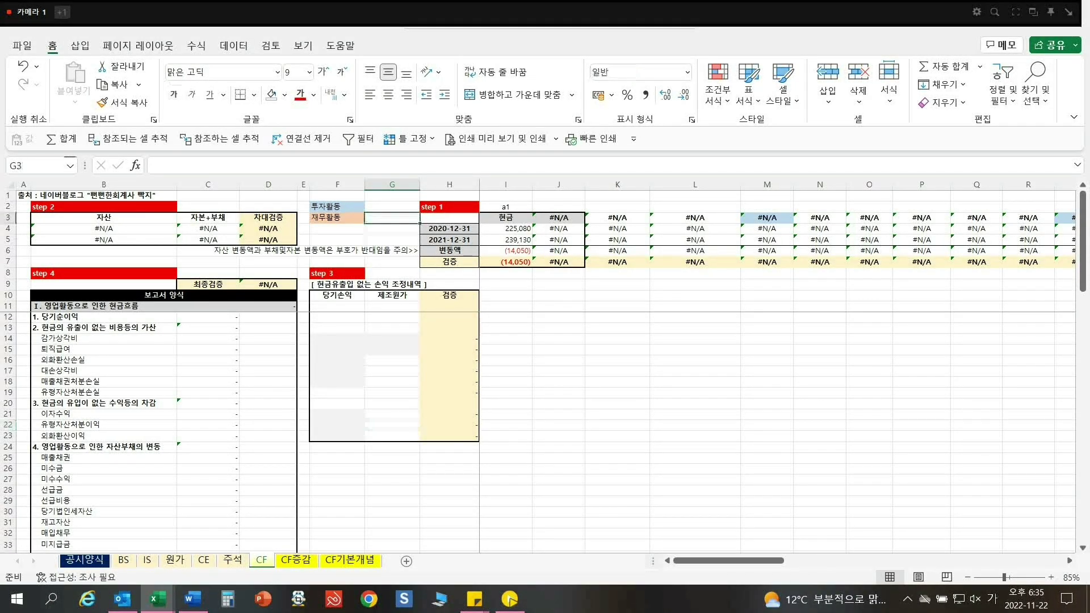
click(449, 217)
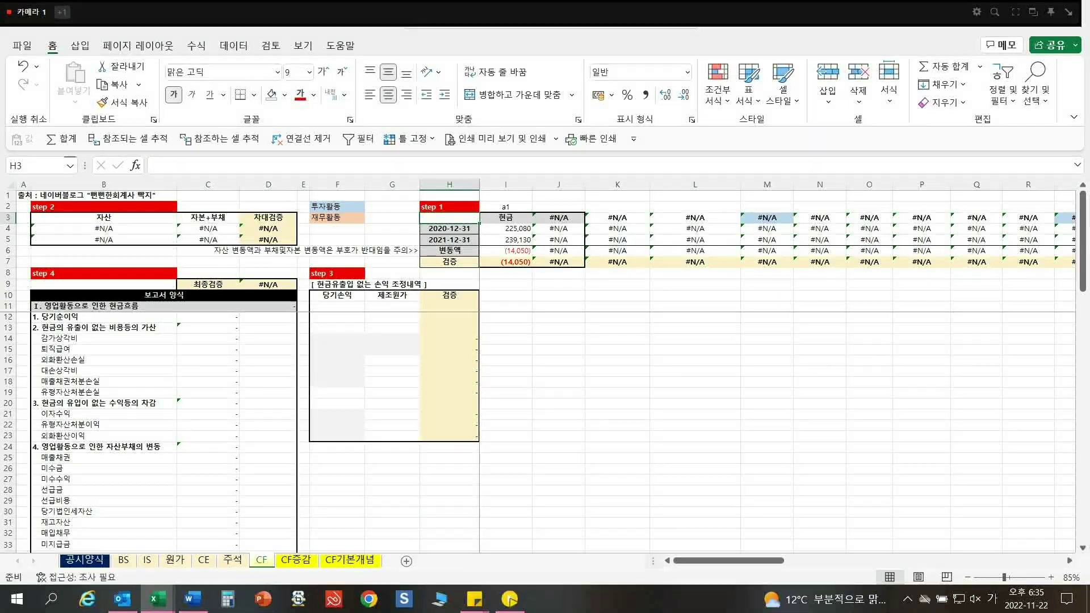
click(391, 218)
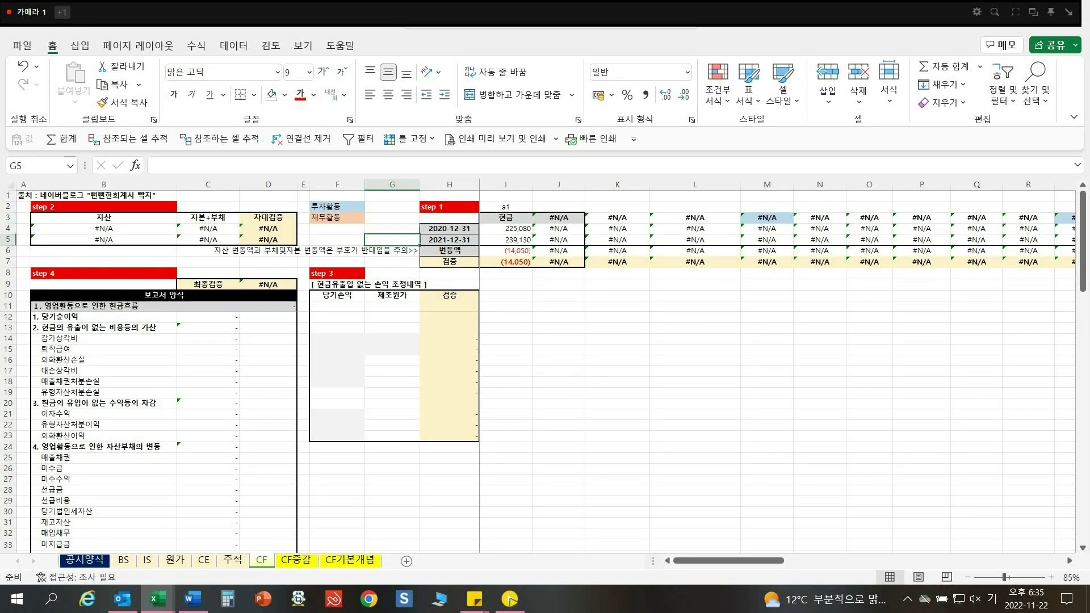
click(392, 207)
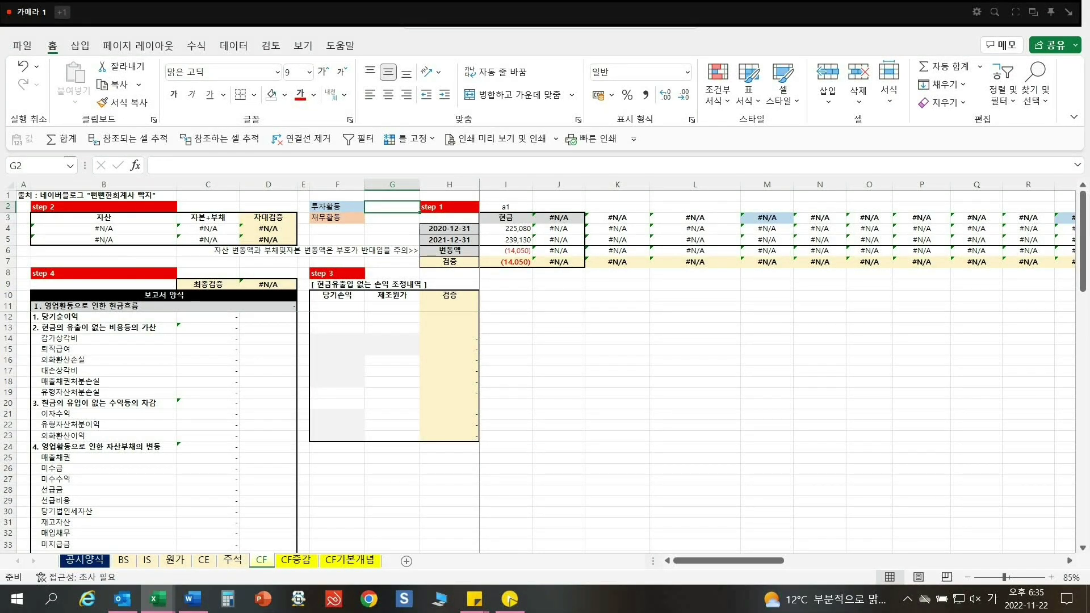
click(391, 217)
click(392, 228)
click(392, 217)
click(392, 206)
click(392, 217)
click(391, 228)
click(392, 217)
click(392, 228)
click(392, 218)
click(392, 206)
drag(392, 206, 391, 272)
click(392, 239)
- Examine the step 1 table's account header row, its two date rows, and the 변동액 and 검증 rows across the account columns
click(449, 218)
key(ctrl+v)
drag(449, 218, 1067, 218)
drag(449, 240, 625, 252)
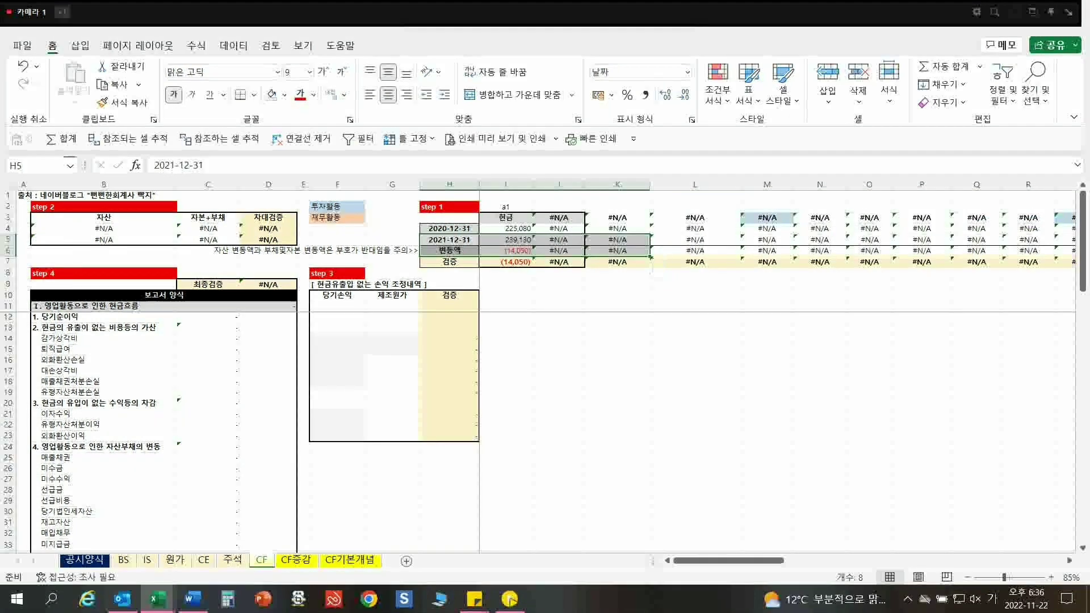
click(449, 228)
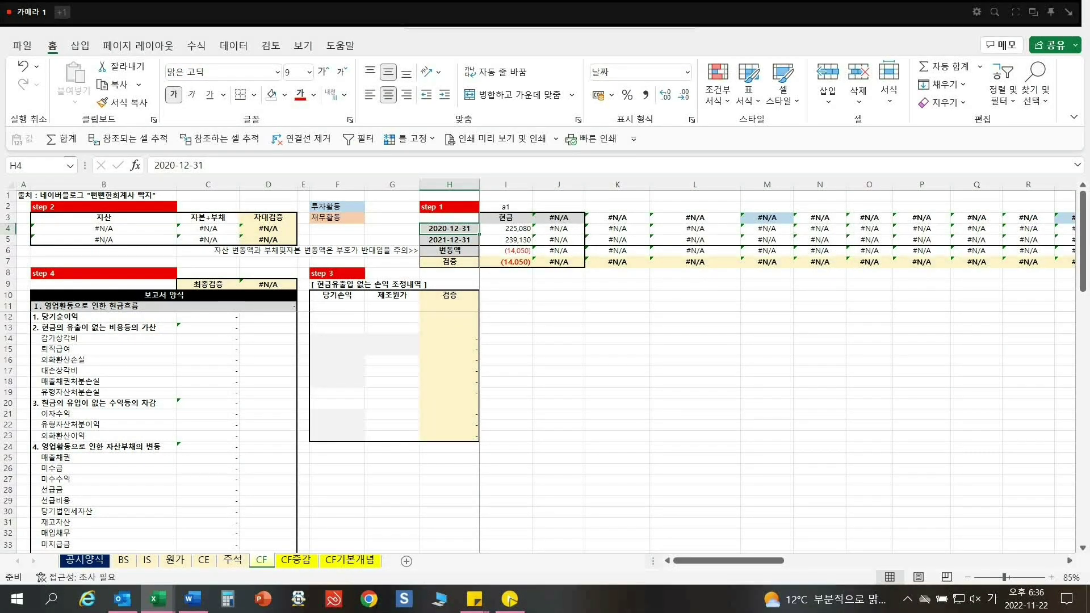
click(8, 229)
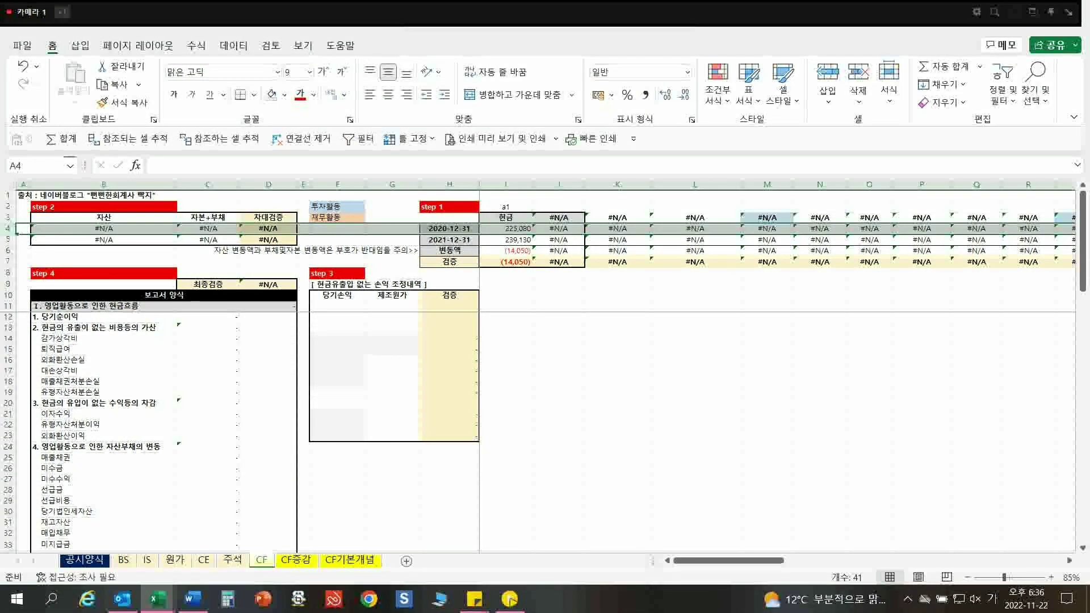
drag(506, 217, 869, 219)
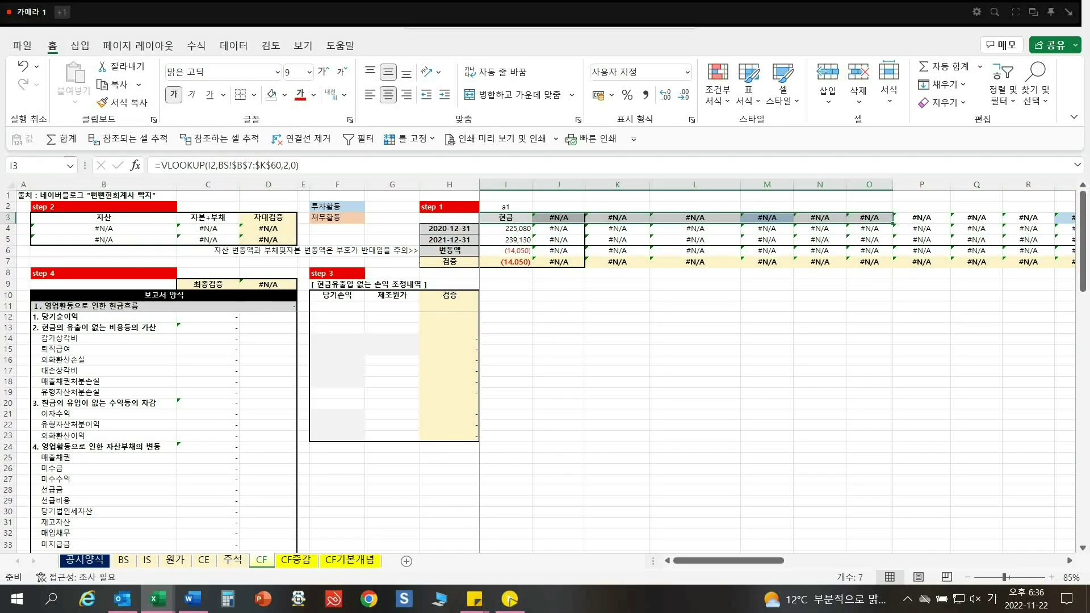
click(822, 219)
click(470, 250)
key(Right)
key(Down)
key(Right)
key(Right)
key(Right)
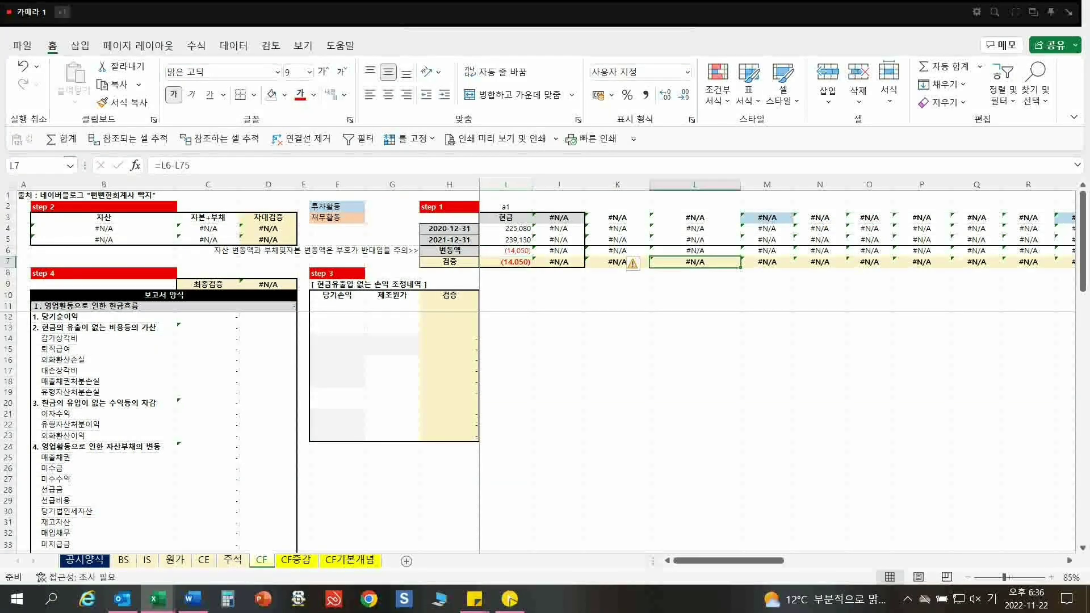
- Enlarge the CF sheet to 115% and skim the step 4 보고서 양식 down to the 기말의 현금 and 비현금거래 rows
drag(269, 184, 103, 185)
click(104, 349)
click(164, 295)
scroll(545, 363, up, 1)
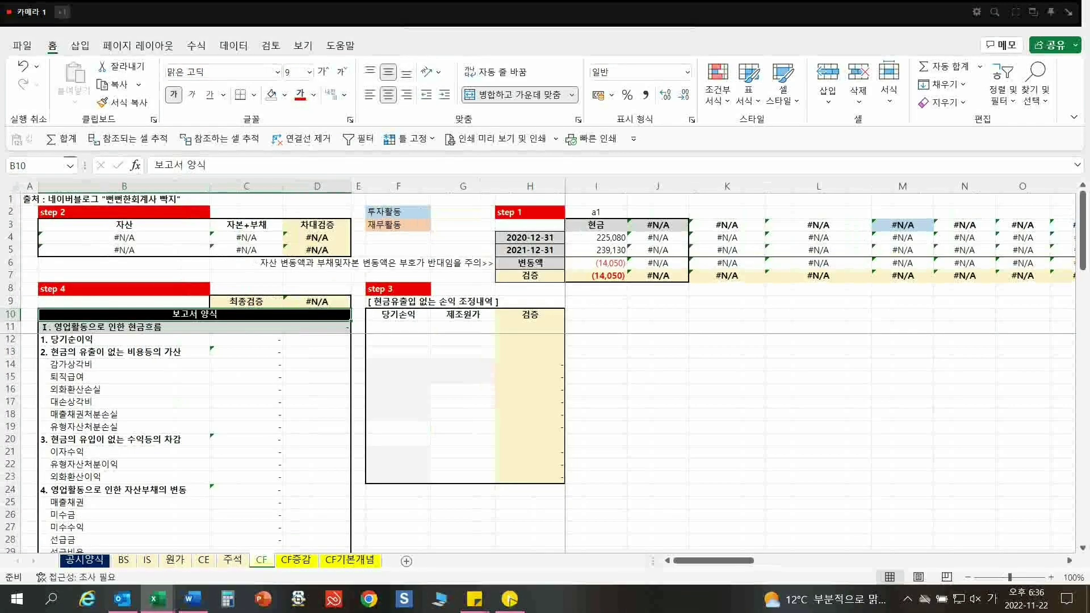
scroll(545, 363, up, 1)
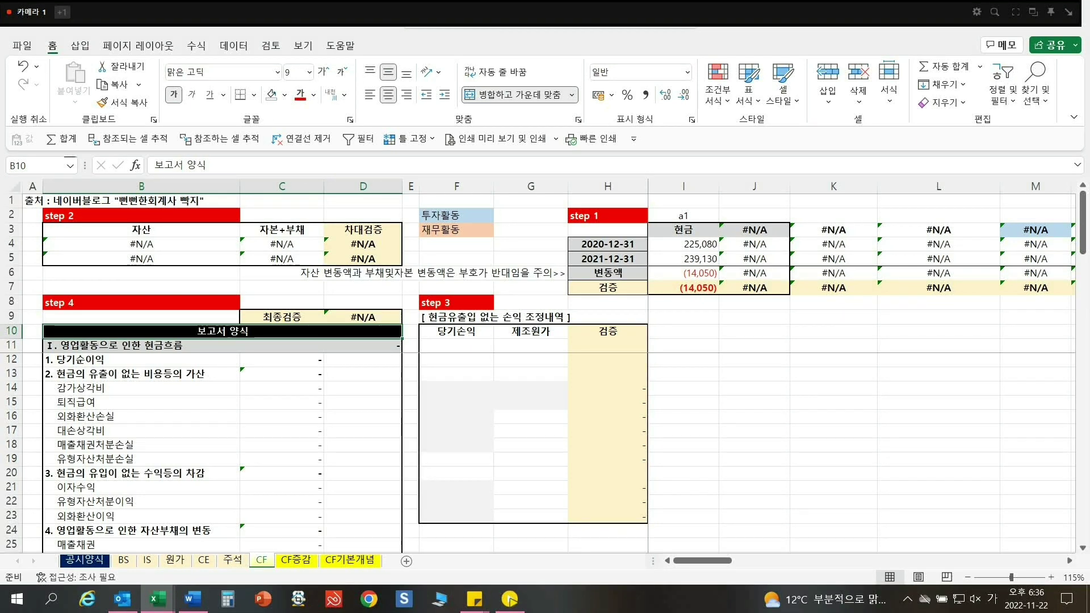
scroll(324, 454, down, 3)
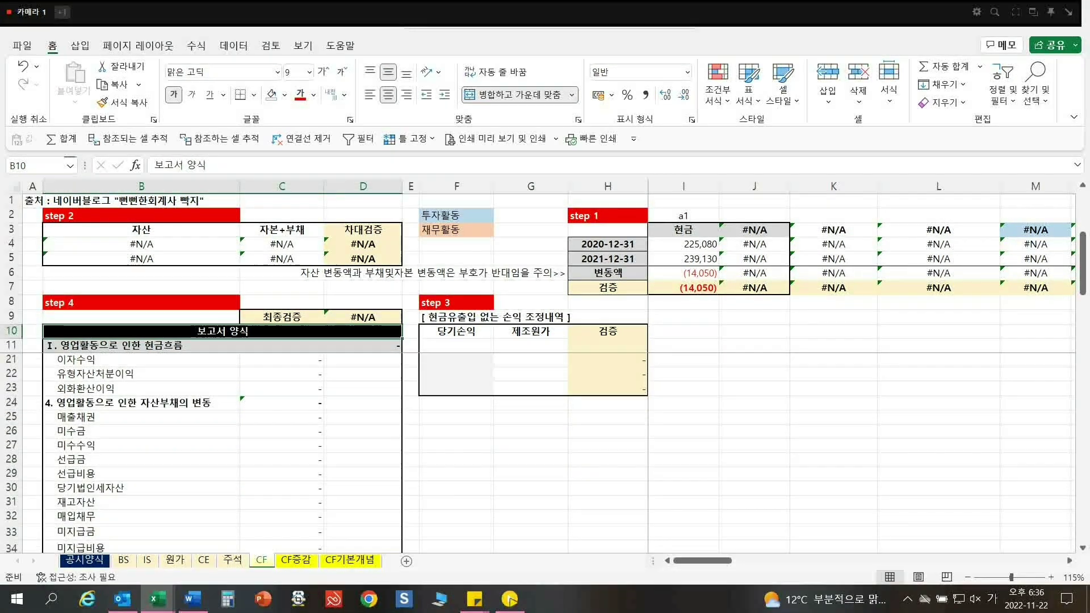
scroll(546, 452, down, 12)
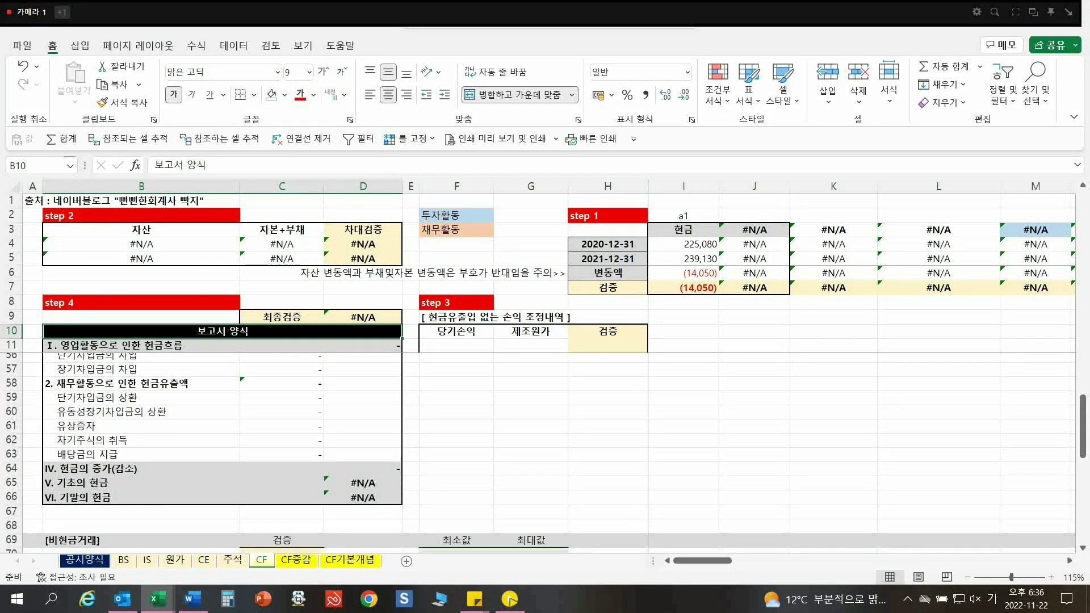
click(282, 411)
scroll(283, 411, up, 15)
- Inspect the 퇴직급여 SUM formula in C15 and the empty allocation cells under the account columns that such row totals cover
click(282, 416)
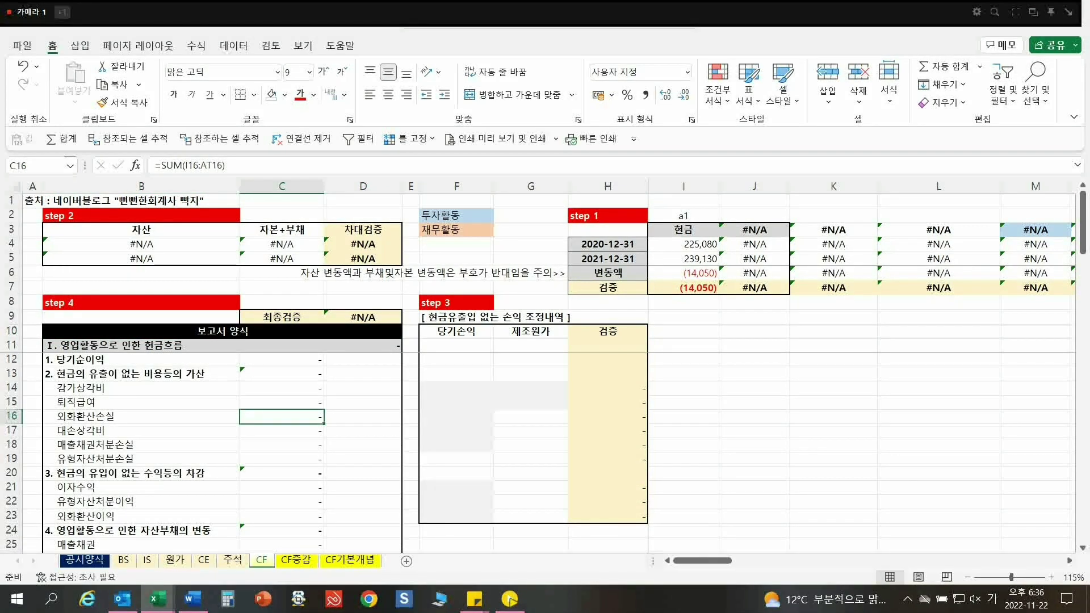
key(F2)
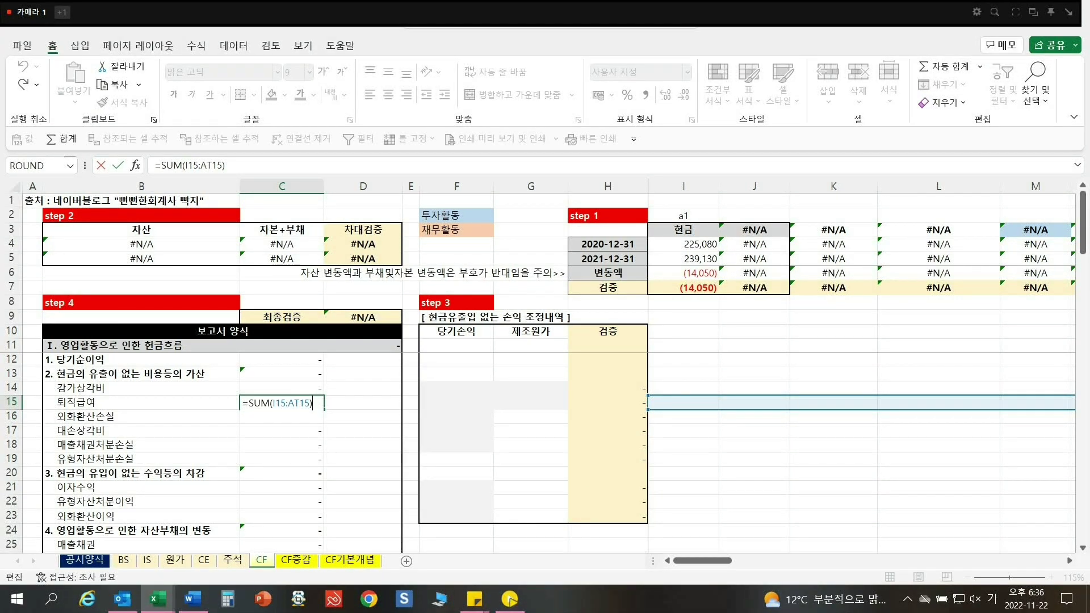
key(Escape)
key(Right)
key(Right)
key(Right)
key(Right)
key(Right)
key(Right)
key(Right)
key(Right)
key(Right)
key(Down)
key(Down)
key(Down)
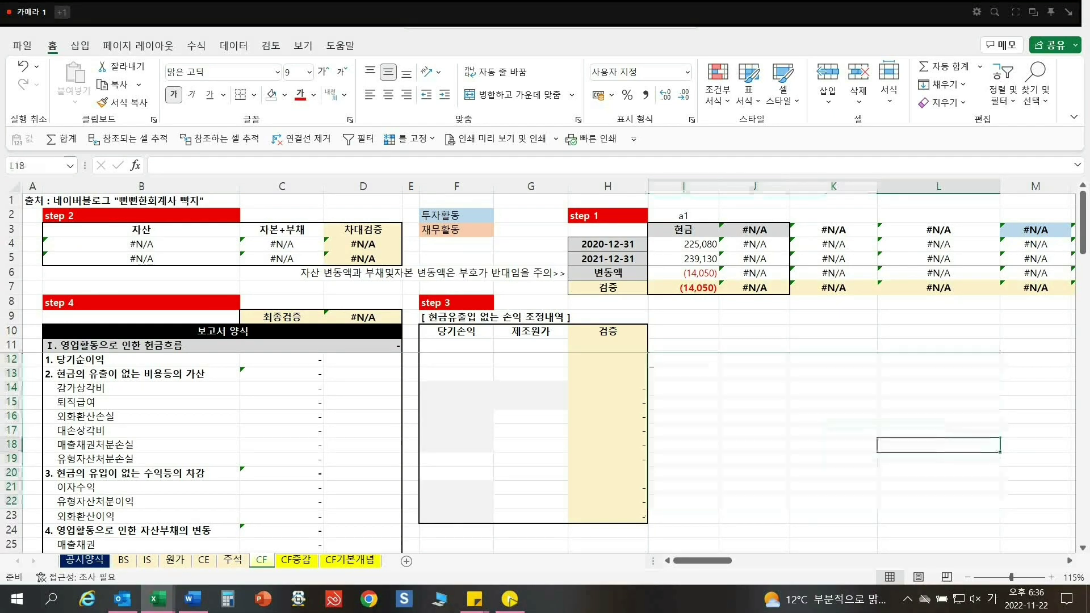
key(Left)
key(Left)
key(Left)
key(Down)
key(Down)
key(Down)
key(Down)
click(683, 445)
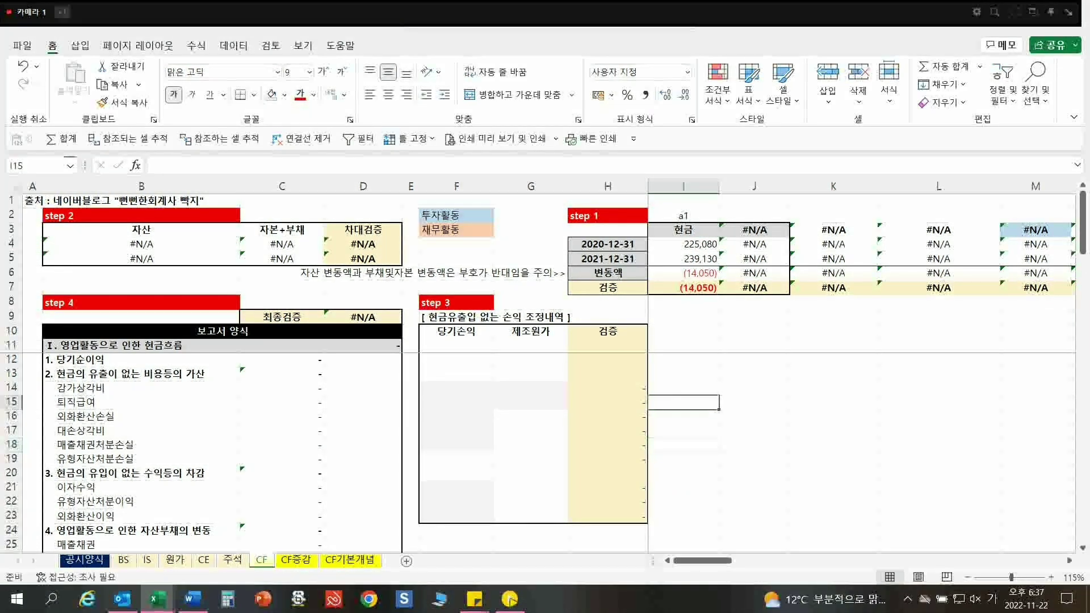
- Enter a test value of 100000 in the 퇴직급여 row at I15 and inspect the SUM formula in C15
click(683, 403)
text(100000)
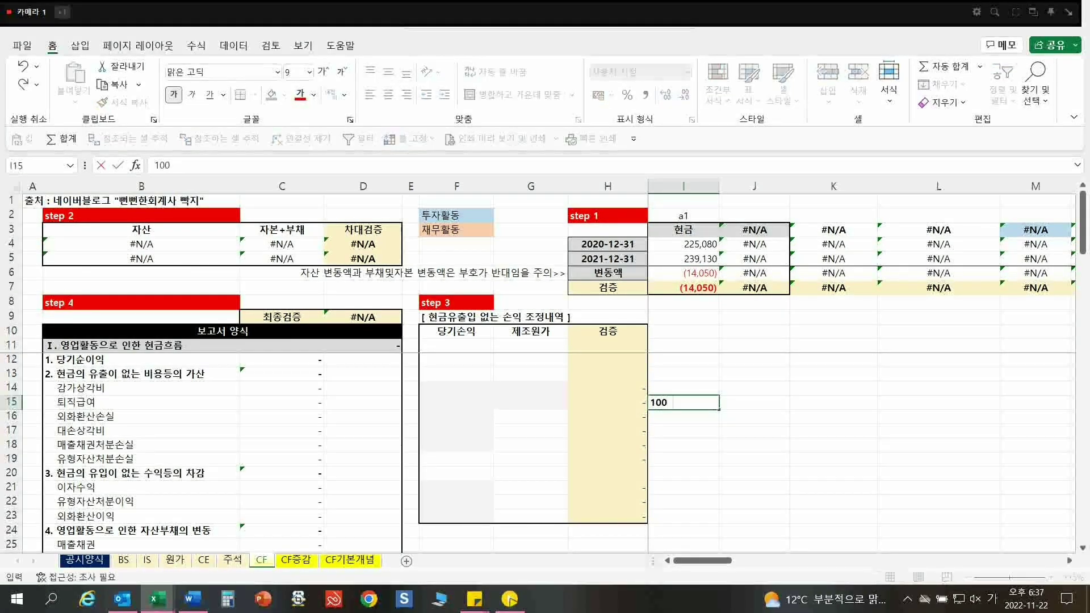
key(Return)
key(Up)
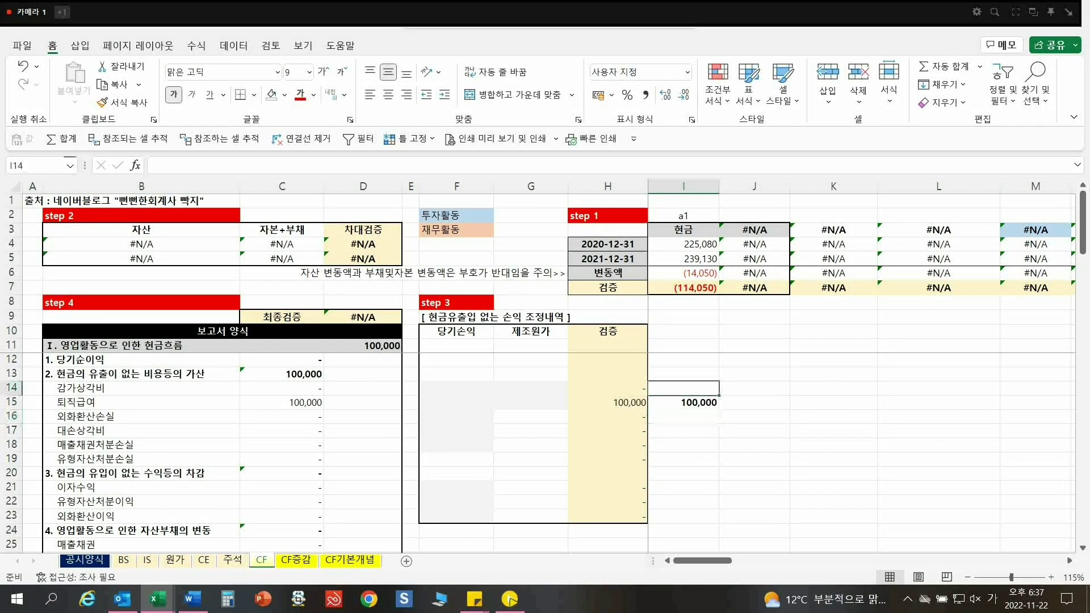
click(282, 402)
key(F2)
key(Escape)
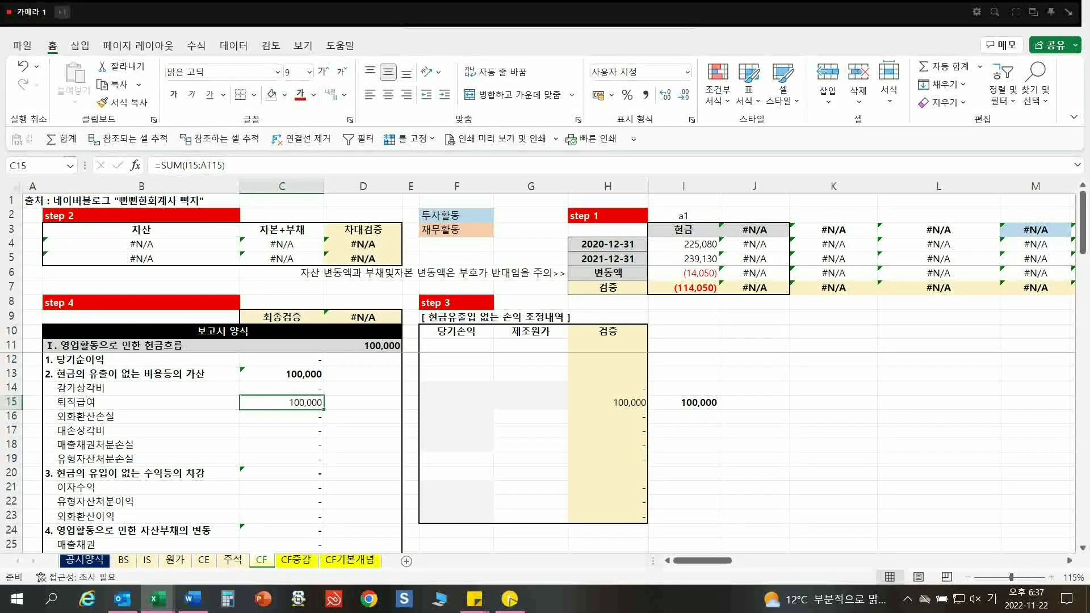
- Clear the test value from I15
click(684, 402)
key(Delete)
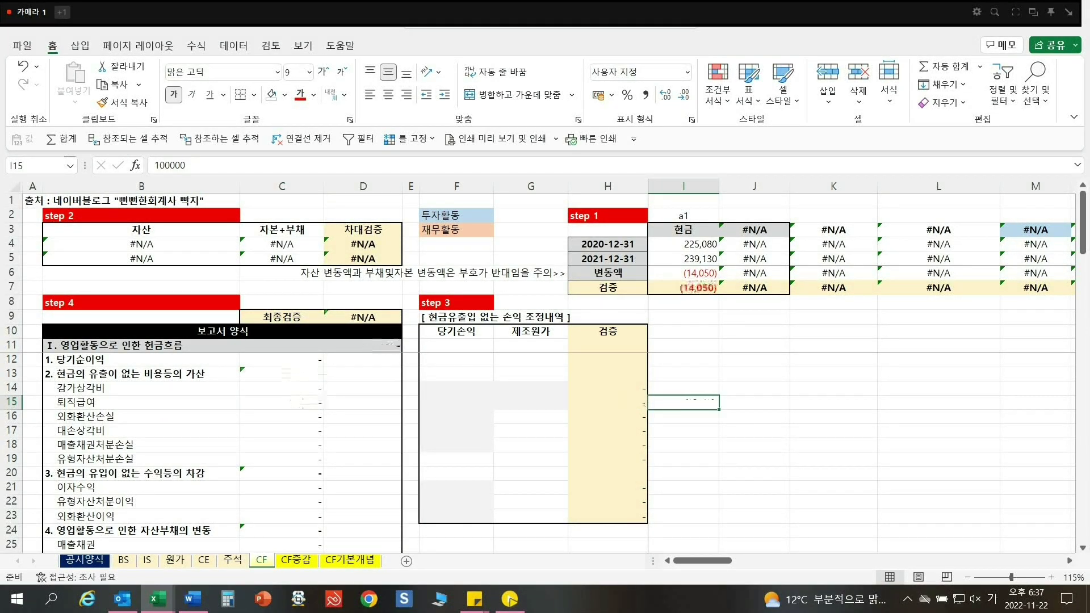
click(683, 473)
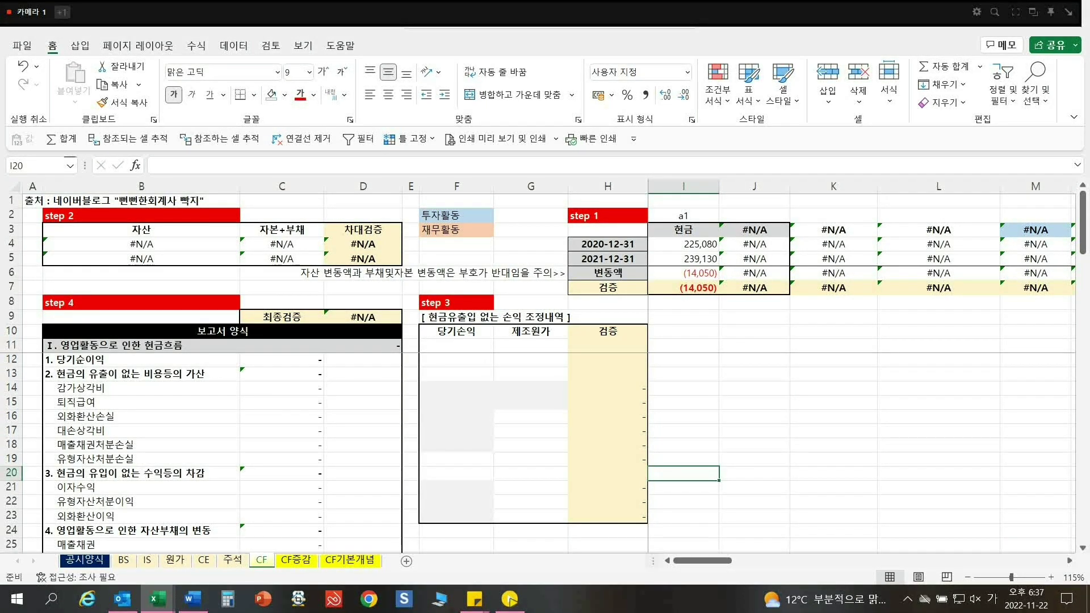
- Review the order of the CF worksheet's sections by going through the step 1, step 2, step 3 and step 4 labels
drag(411, 345, 440, 402)
click(411, 445)
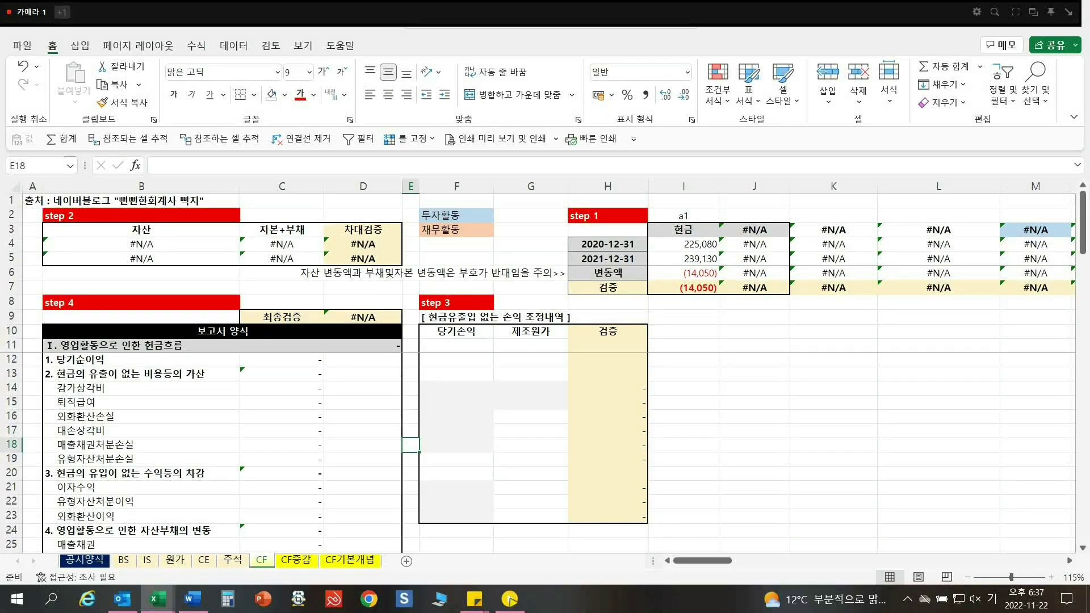
click(531, 303)
click(608, 303)
click(608, 317)
click(531, 259)
click(607, 259)
click(608, 244)
click(608, 215)
click(142, 216)
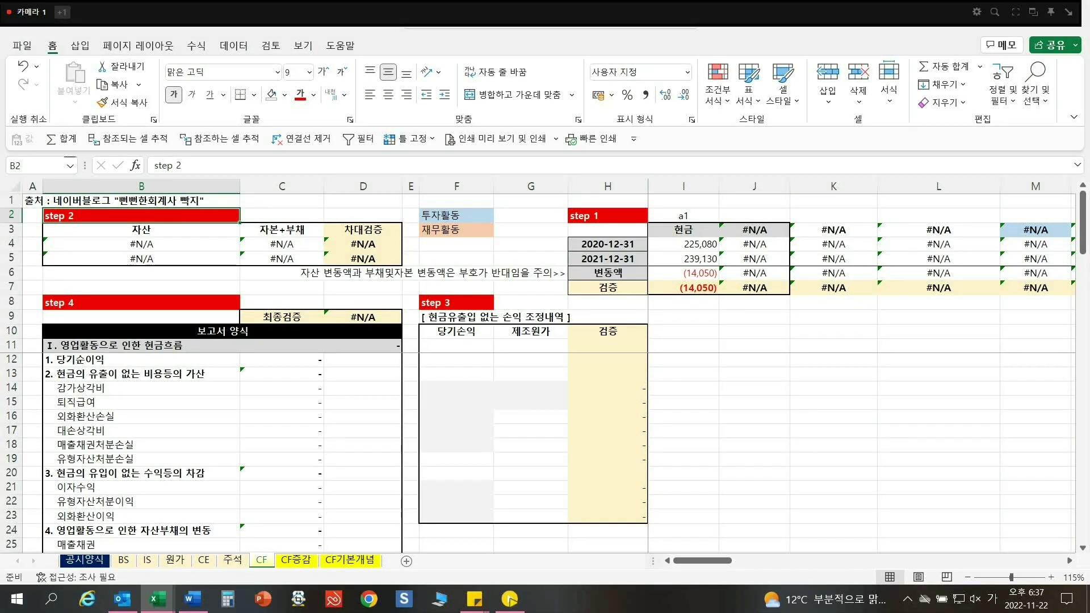
click(457, 303)
click(141, 302)
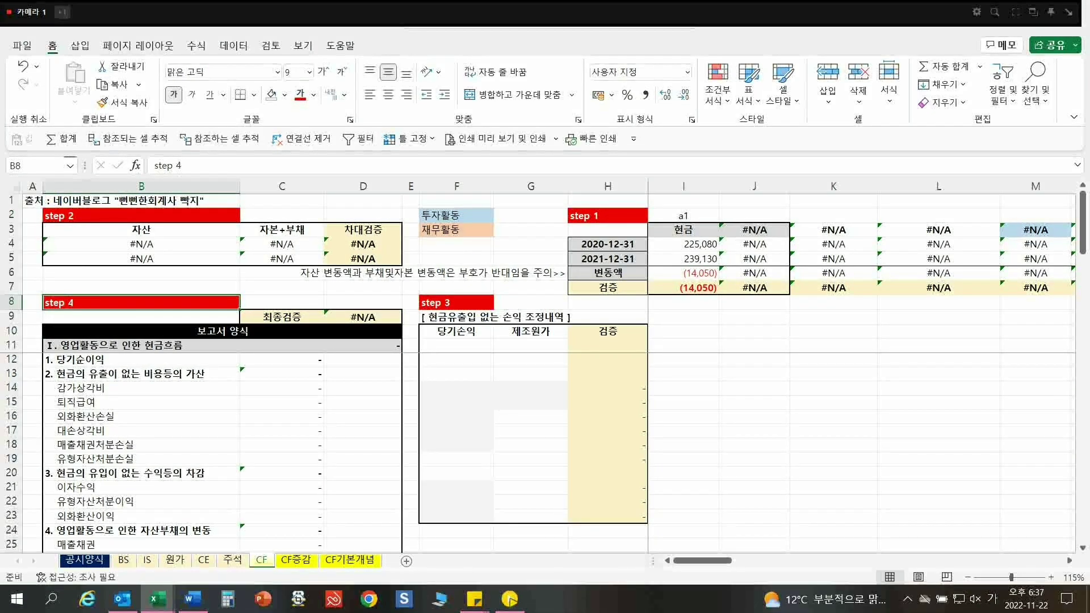
- Examine the step 1 block in H3:J8 and inspect the VLOOKUP formula behind the 현금 heading in I3
click(607, 215)
drag(607, 230, 755, 303)
click(608, 229)
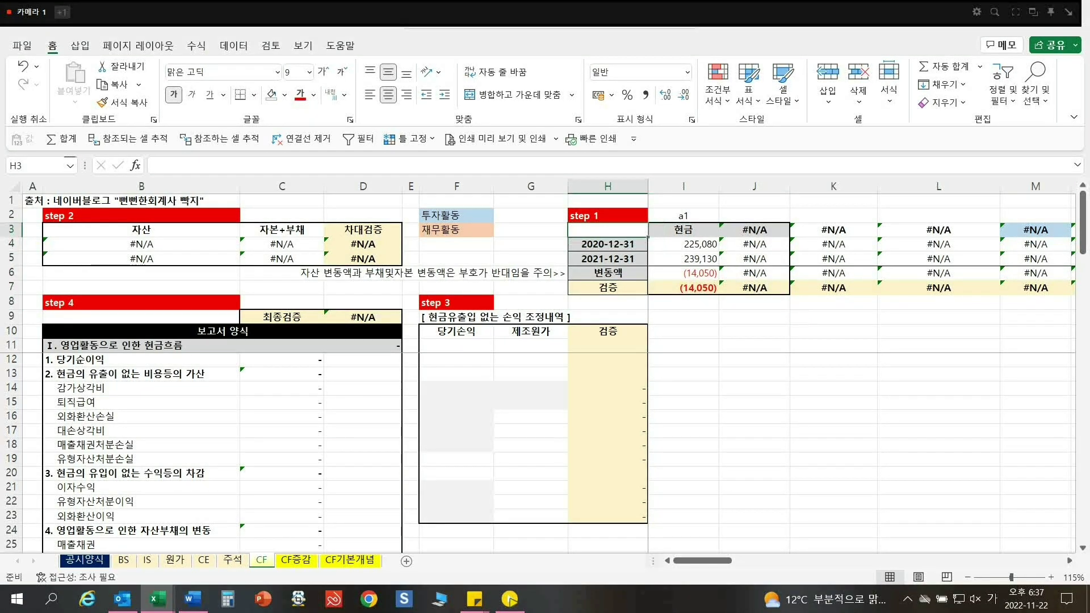
click(684, 229)
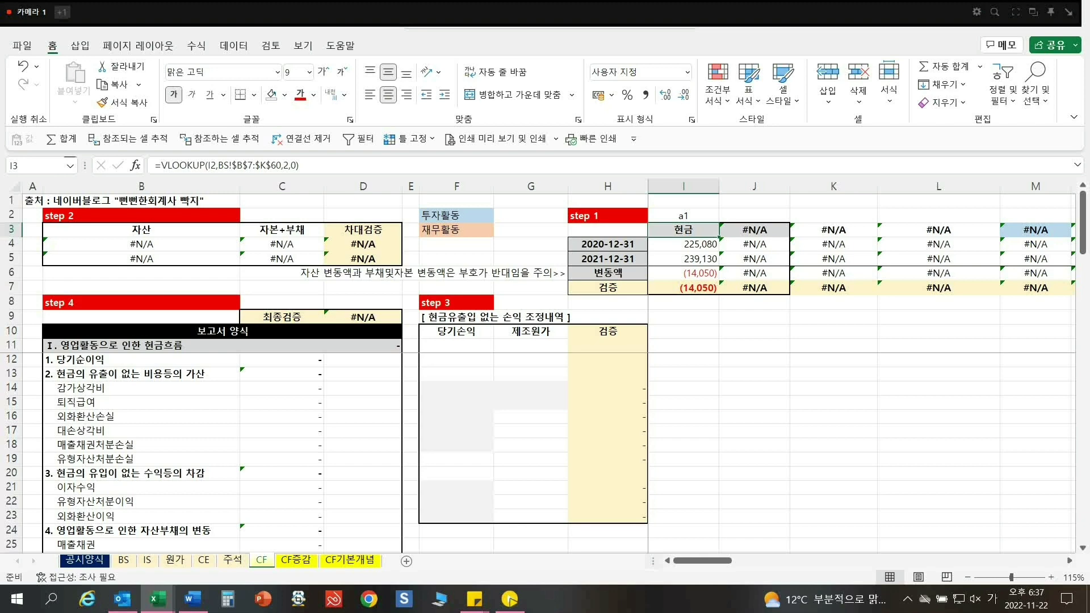
key(F2)
key(Escape)
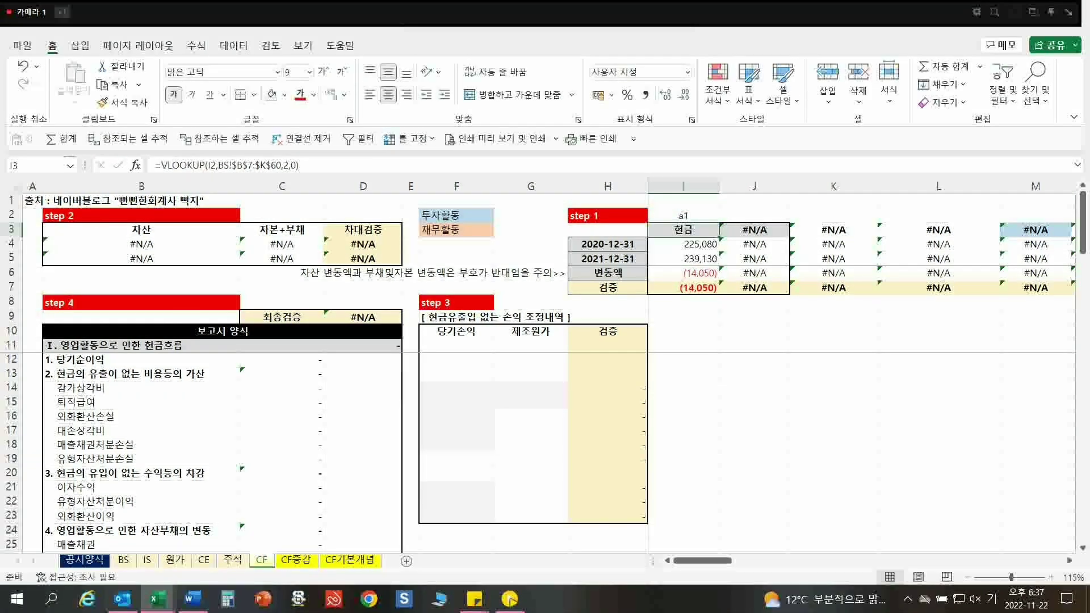
key(F2)
key(Escape)
key(F2)
key(Escape)
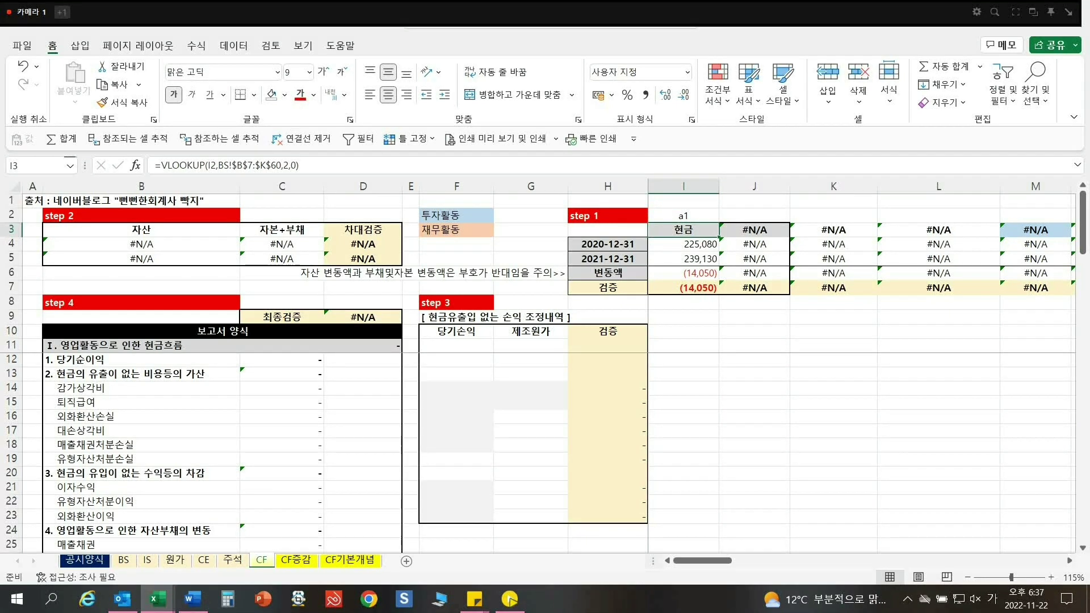
- Check the 현금 column cells in I3:I7 and the code in I2 that the I3 lookup refers to
key(Down)
key(Down)
key(Down)
key(Down)
key(Up)
key(Up)
key(Up)
key(Up)
key(F2)
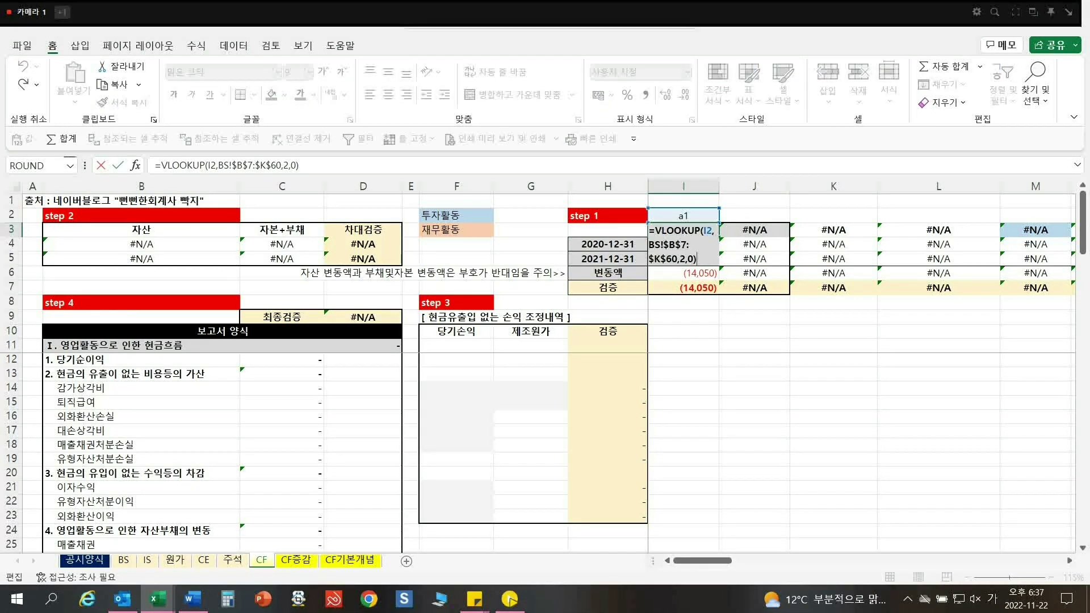
key(Escape)
key(Up)
key(Down)
key(Down)
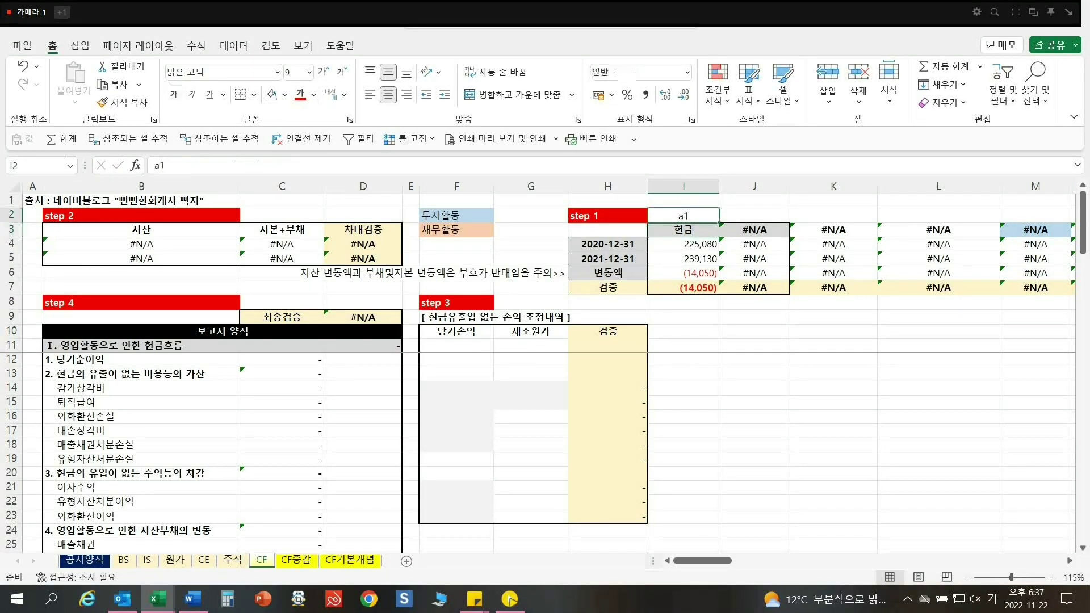
key(Up)
key(Up)
- Open the BS sheet and collapse the grouped 회사제시 and 수정사항 columns D to G
key(ctrl+Page_Up)
key(ctrl+Page_Up)
key(ctrl+Page_Up)
key(ctrl+Page_Up)
key(ctrl+Page_Up)
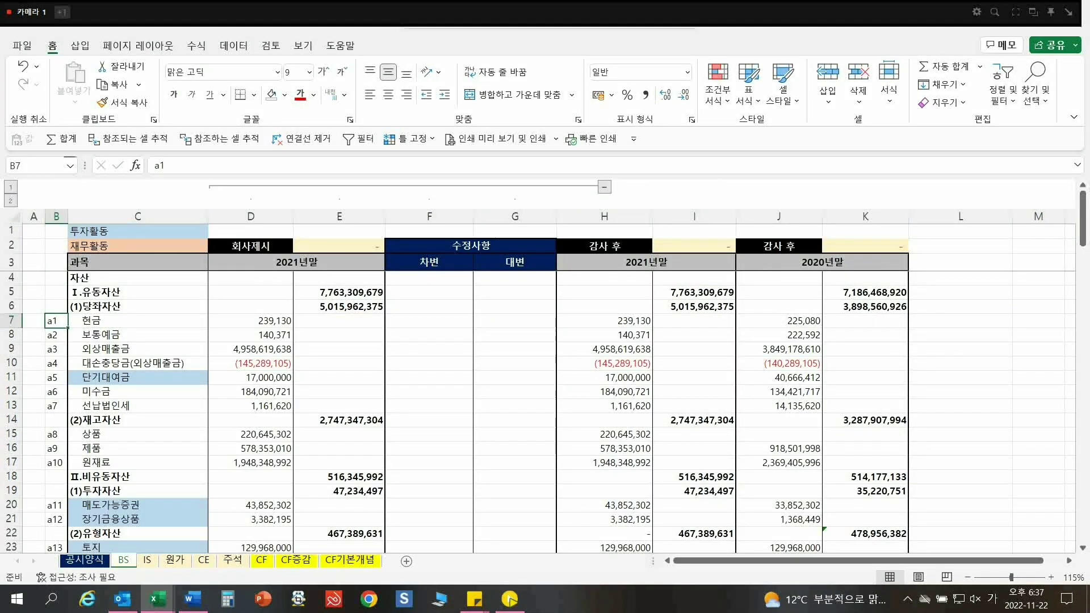
click(604, 187)
click(256, 321)
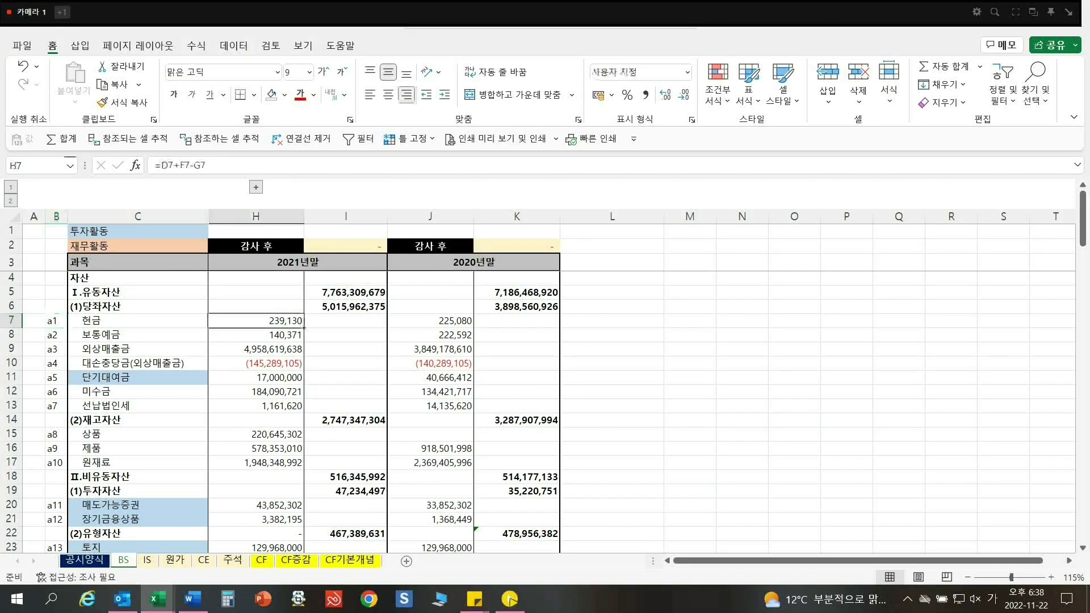
- Examine the account codes from a1 to a10 in column B beside the asset accounts such as 현금 and 원재료
click(57, 321)
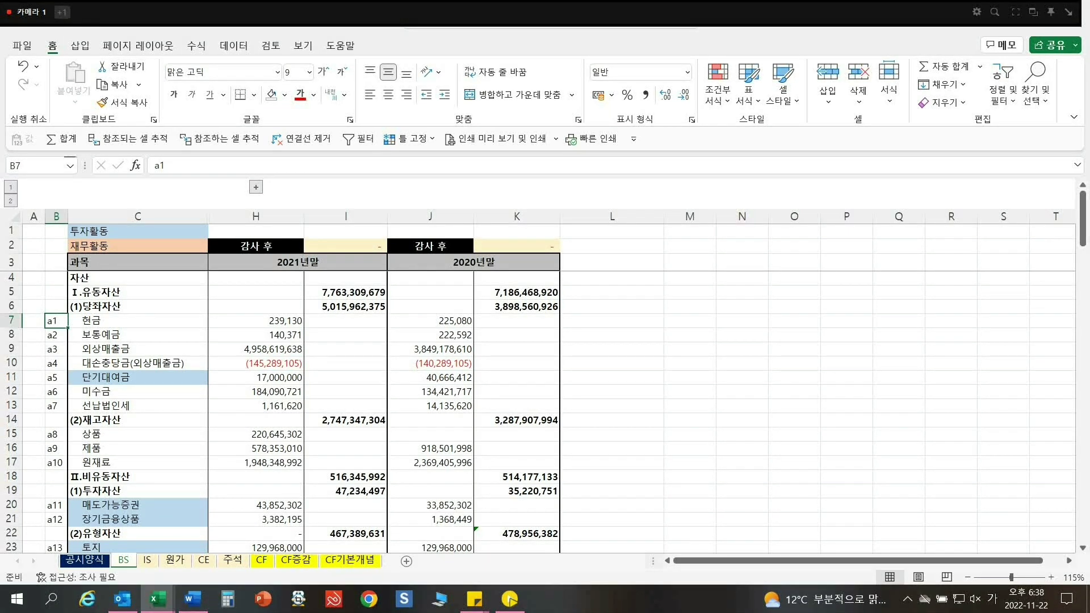
drag(56, 321, 56, 462)
click(57, 321)
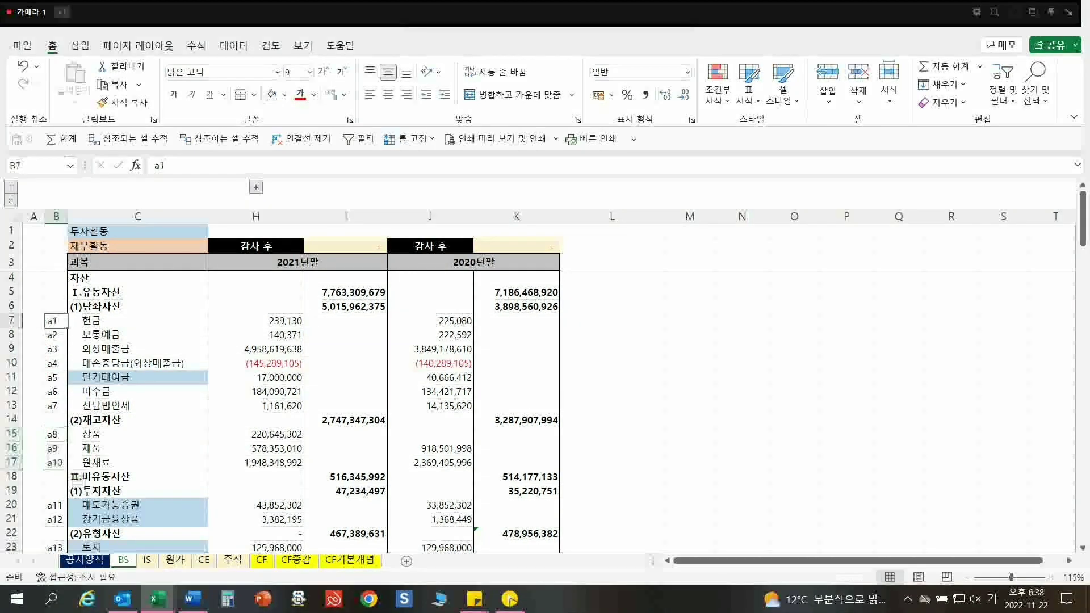
click(138, 292)
drag(138, 293, 256, 321)
click(56, 321)
click(57, 335)
drag(56, 321, 56, 406)
click(138, 321)
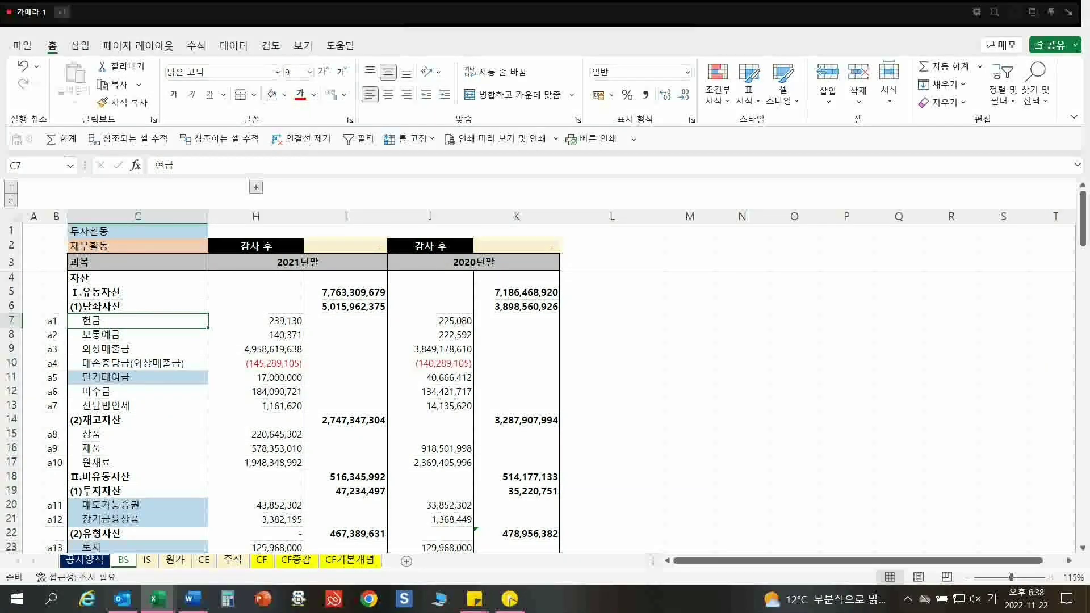
click(56, 321)
- Follow the column B codes through the remaining asset, liability and equity accounts down to 미처분이익잉여금
scroll(284, 398, down, 2)
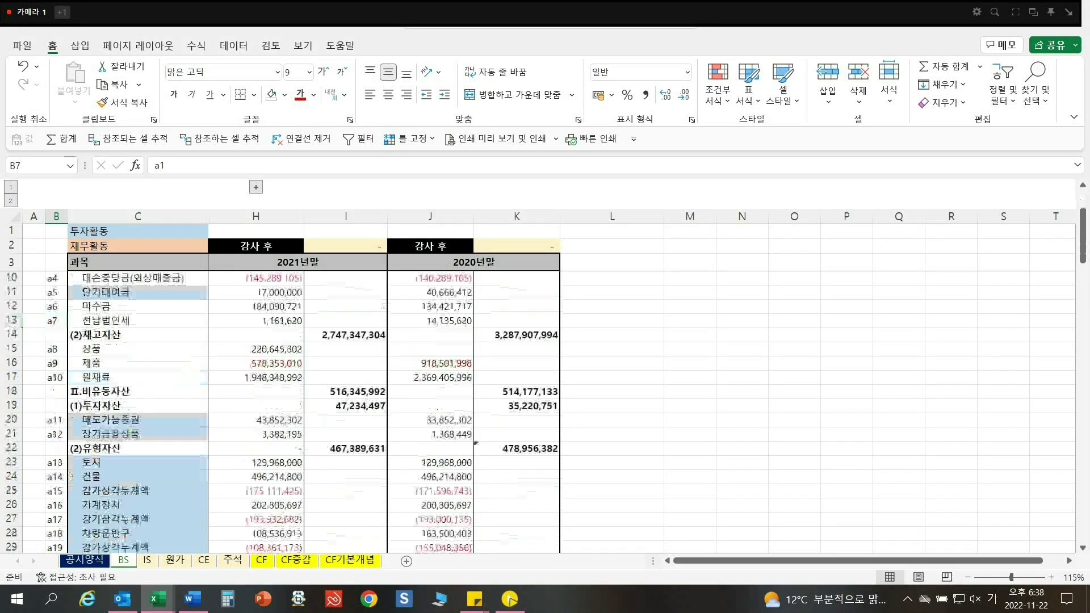
click(57, 216)
scroll(284, 398, down, 6)
scroll(284, 397, down, 6)
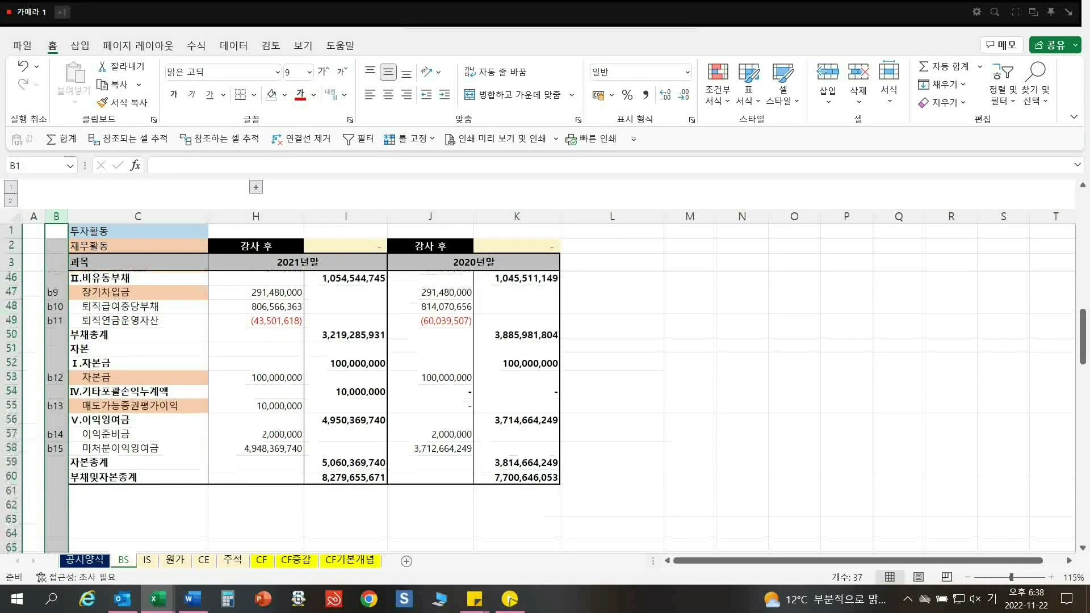
- Go back to the a1 code beside 현금 in B7 of the BS sheet
scroll(284, 397, up, 5)
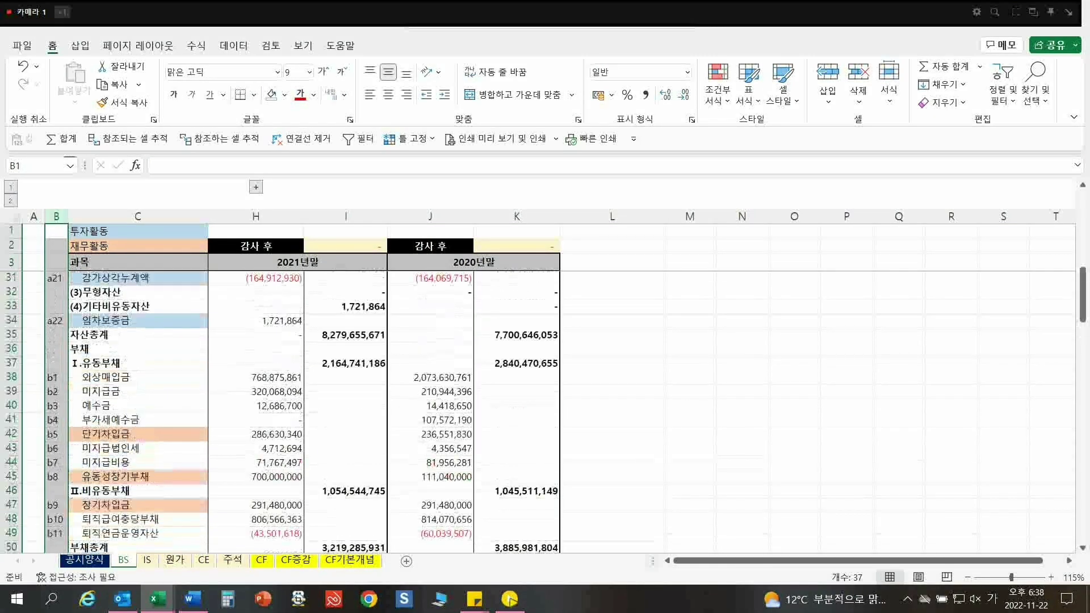
scroll(284, 397, up, 9)
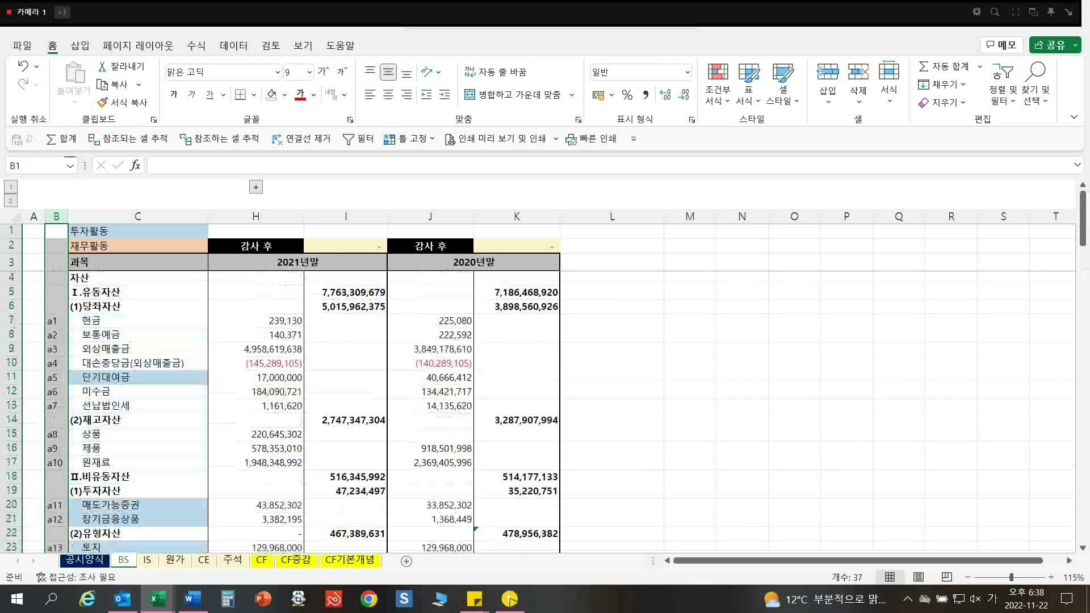
click(57, 321)
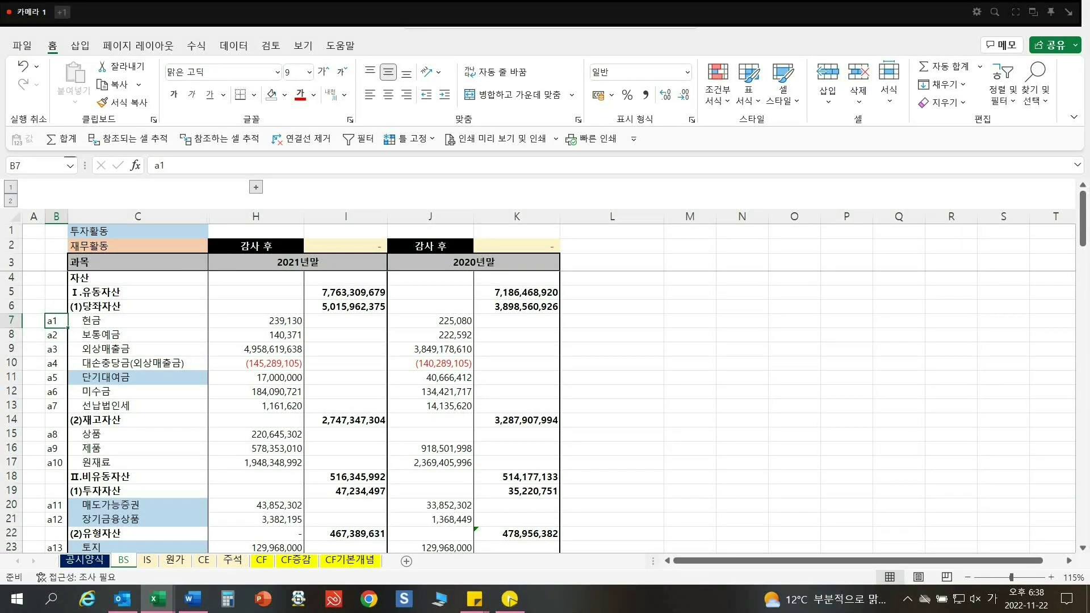
- Examine the arguments of the VLOOKUP formula in I3 of the CF sheet without changing it
click(261, 560)
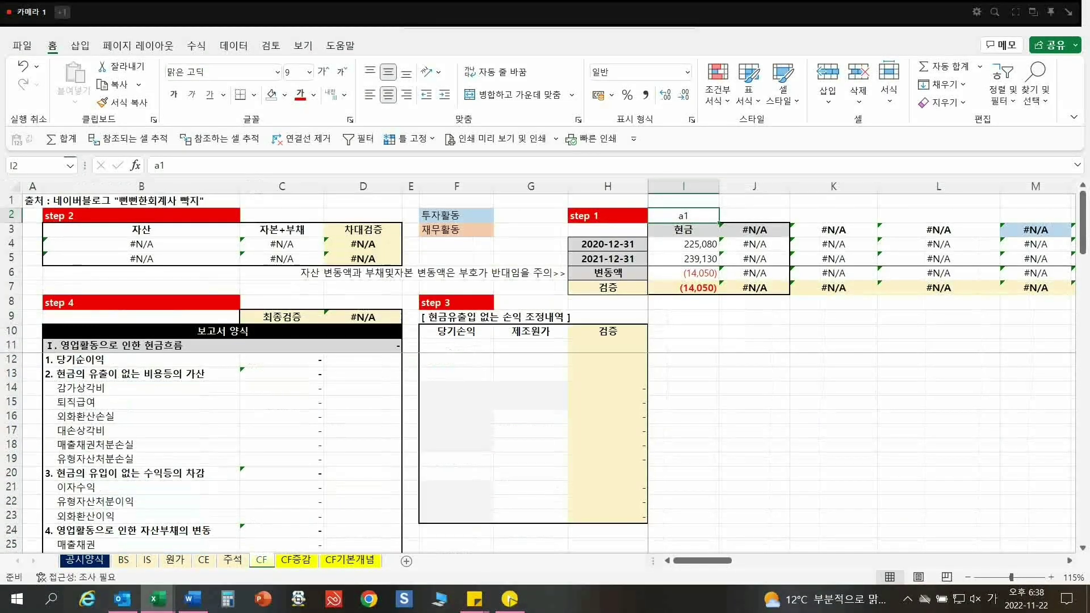
click(684, 229)
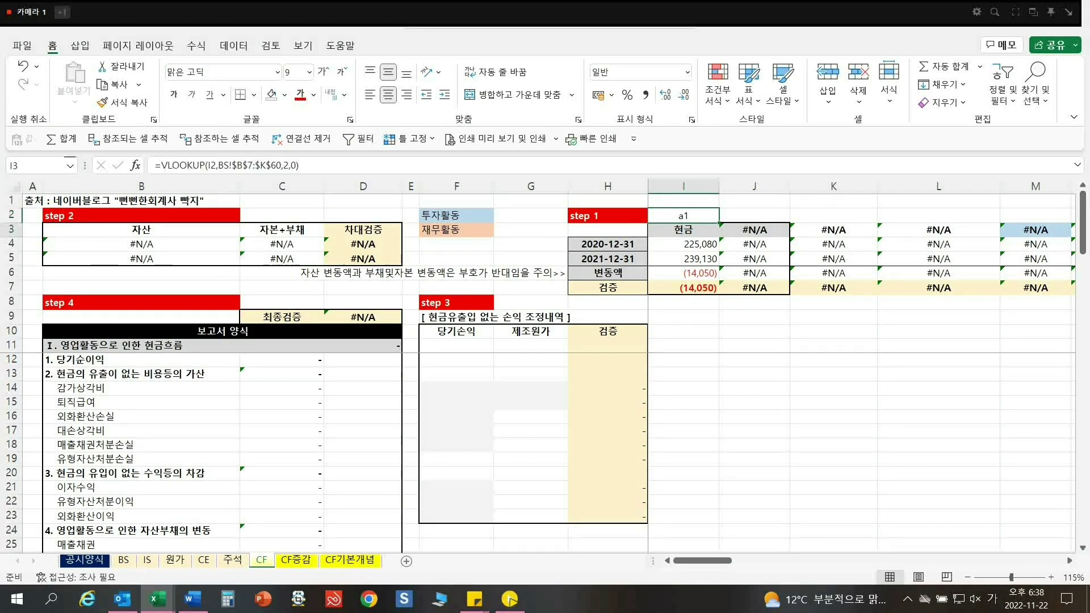
key(F2)
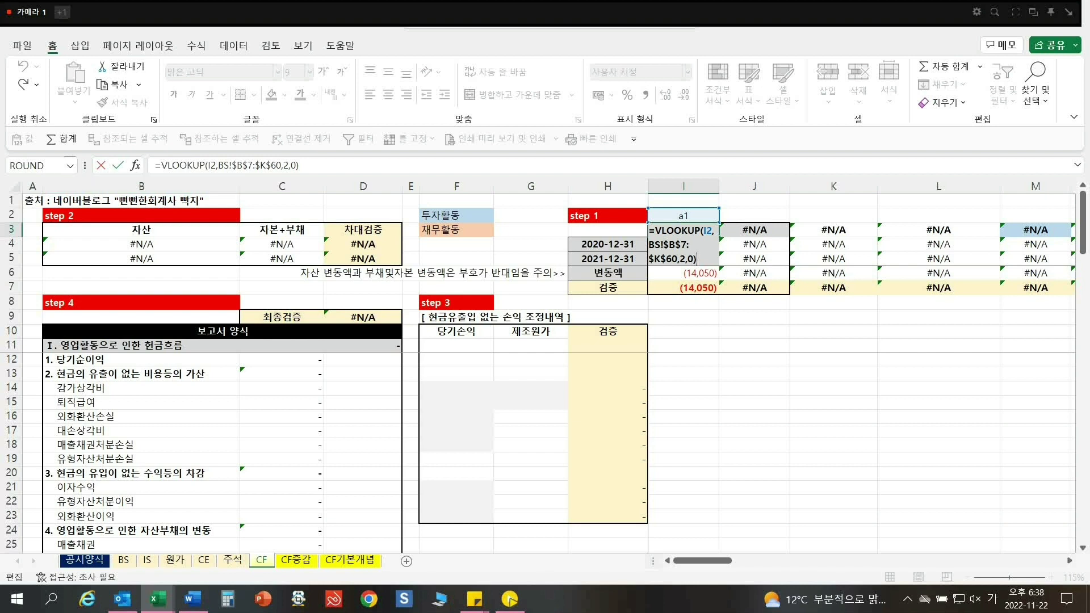
drag(299, 165, 155, 165)
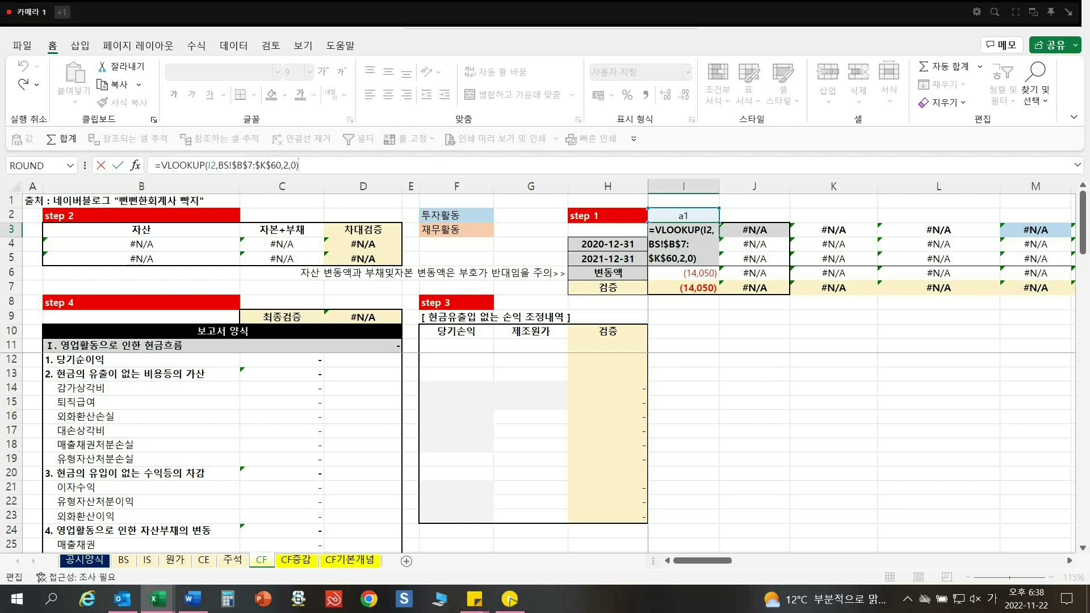
key(Escape)
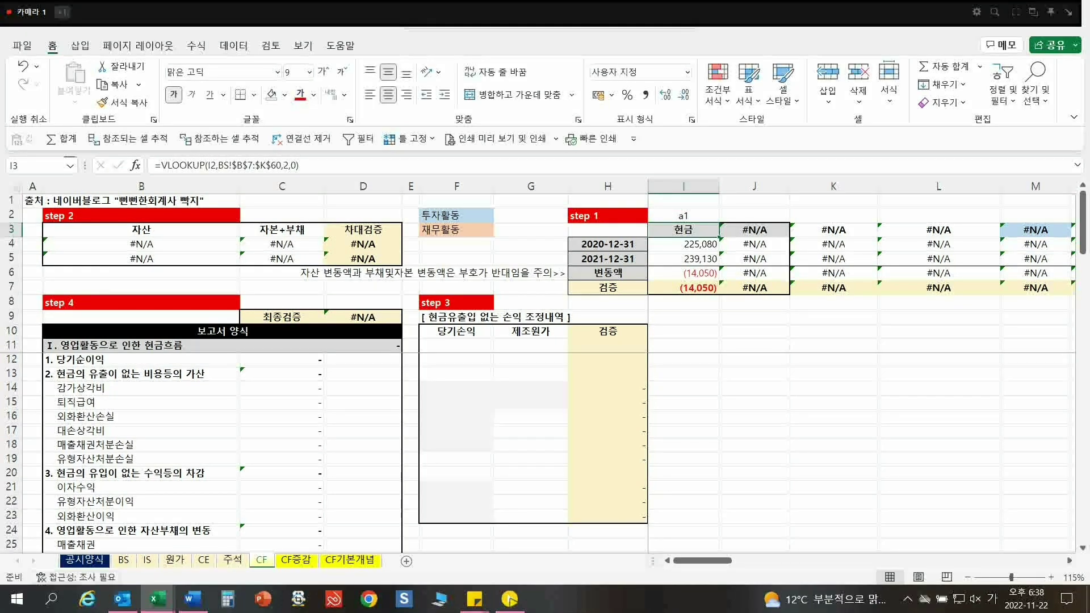
- On the BS sheet, review the lookup range's columns: codes, account names, and the 2021 and 2020 year-end amounts
key(ctrl+bracketleft)
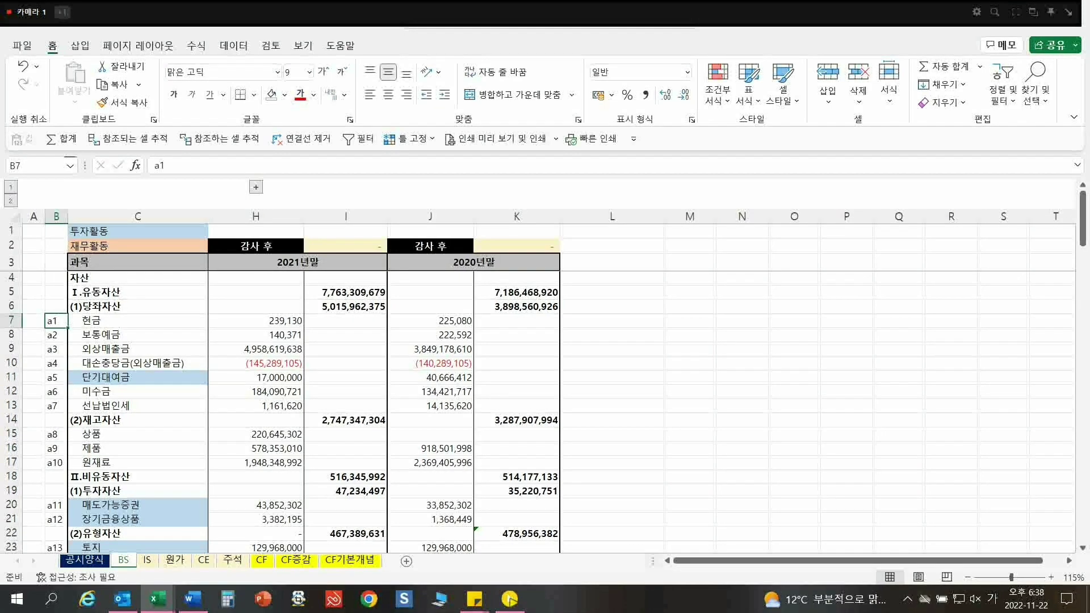
key(shift+Right)
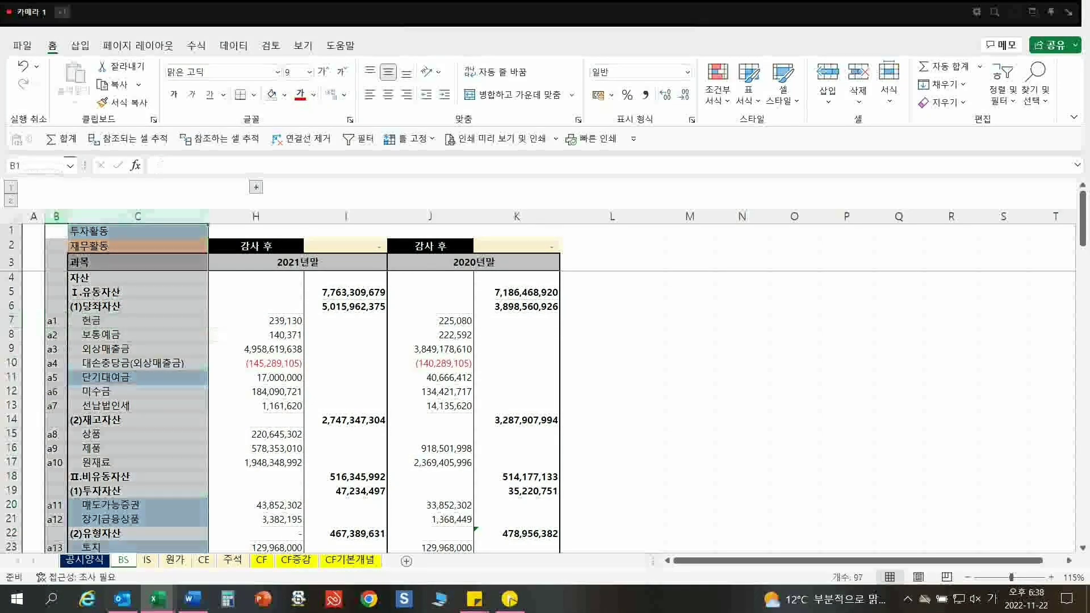
drag(136, 321, 137, 405)
drag(255, 321, 255, 406)
click(430, 320)
drag(466, 320, 449, 405)
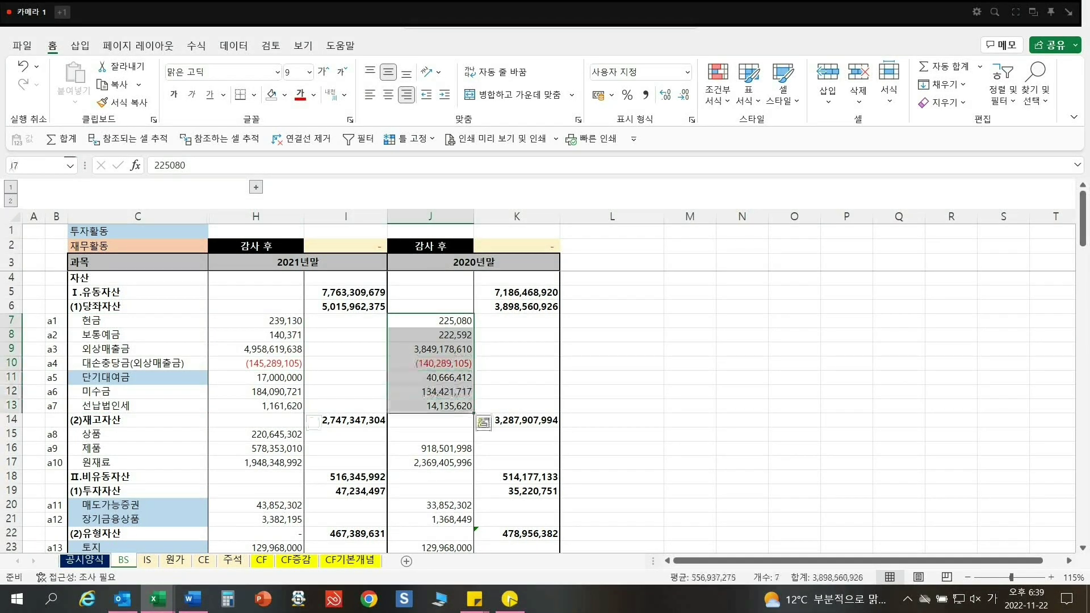
- Back on the CF sheet, check the column index numbers in the VLOOKUP formulas of I4 and I5, then return to I2
click(261, 560)
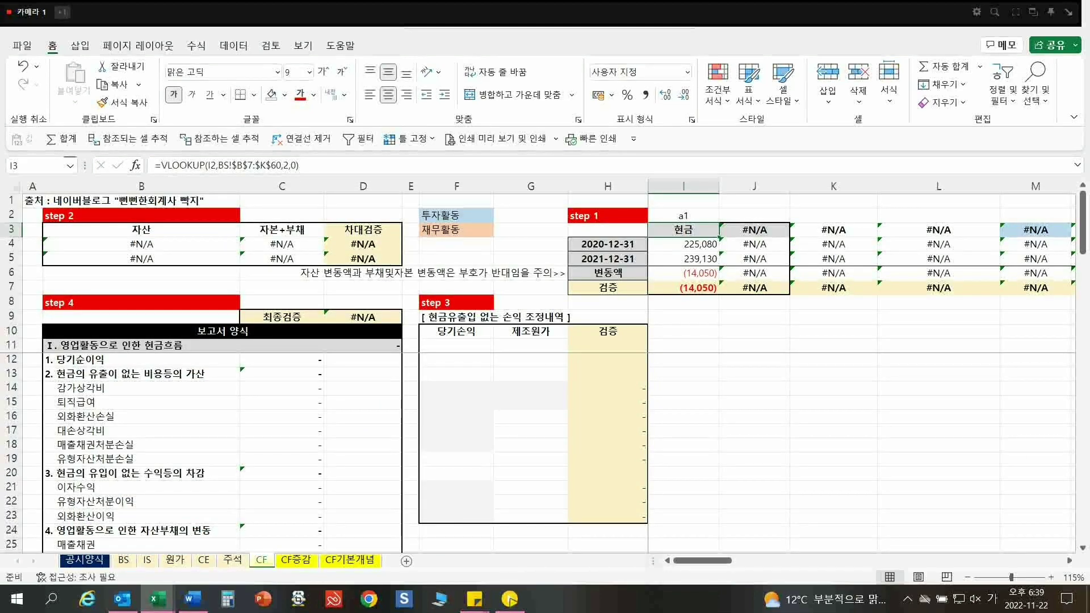
key(F2)
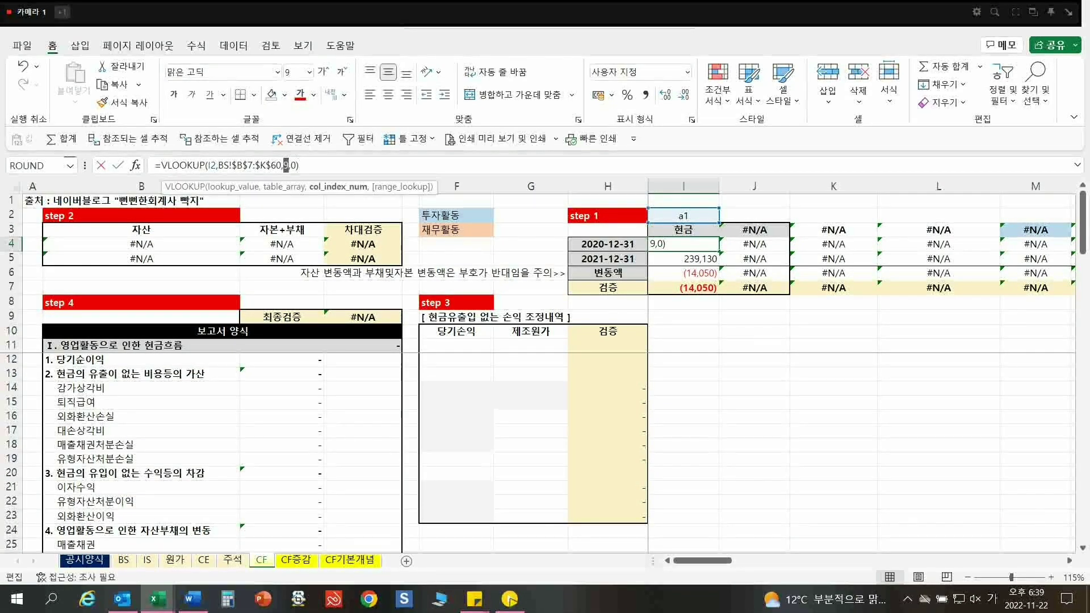
key(Return)
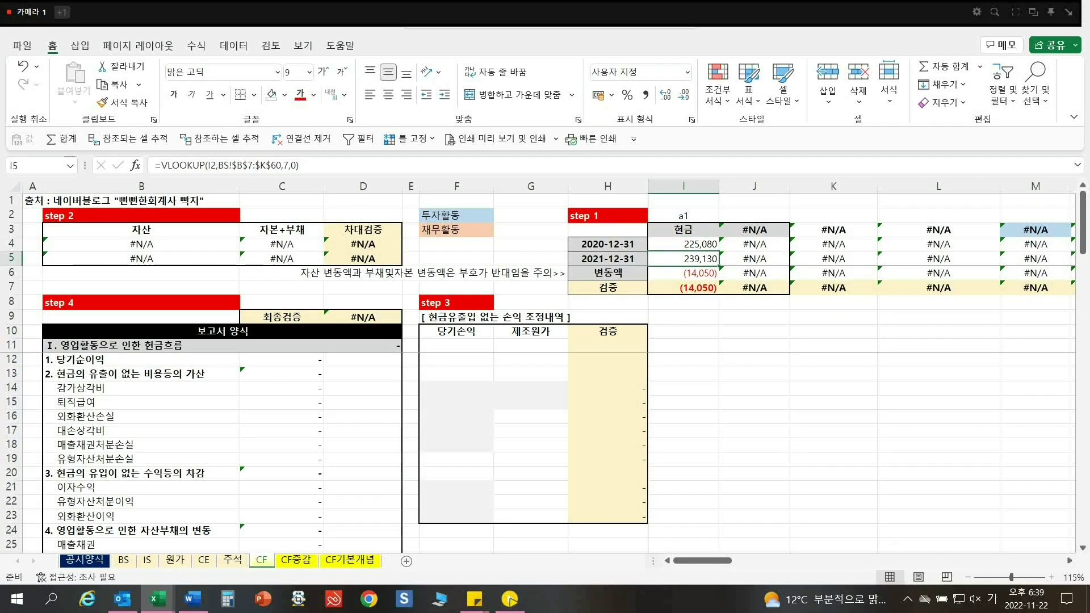
key(F2)
key(Escape)
key(Down)
key(Down)
key(ctrl+Up)
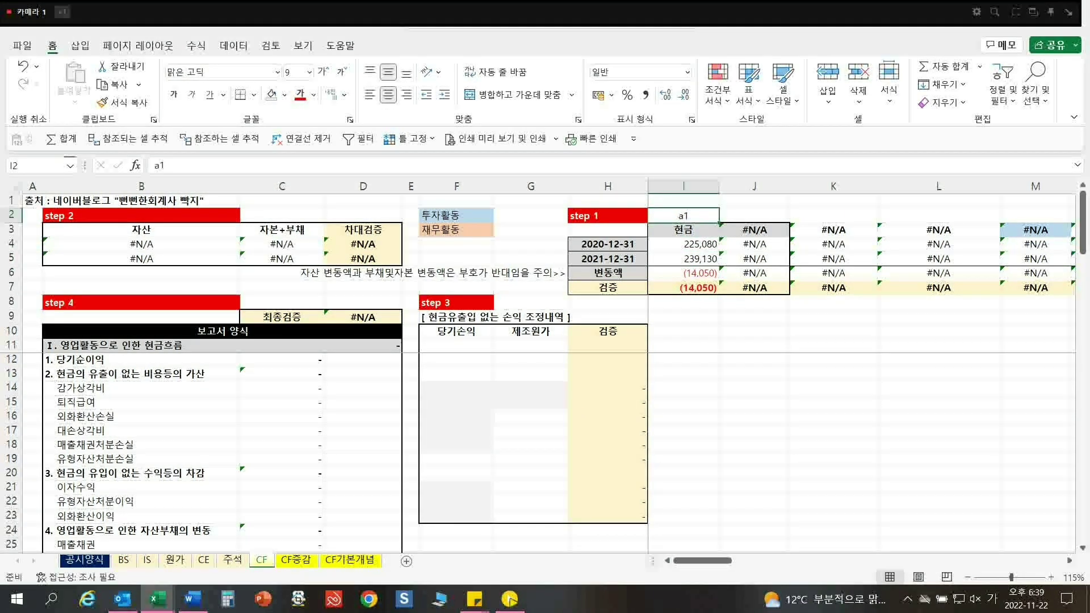
- On the BS sheet, locate the first and last asset codes in column B and the first liability code
mouse_move(719, 222)
mouse_down()
mouse_move(1036, 222)
mouse_move(718, 222)
mouse_up()
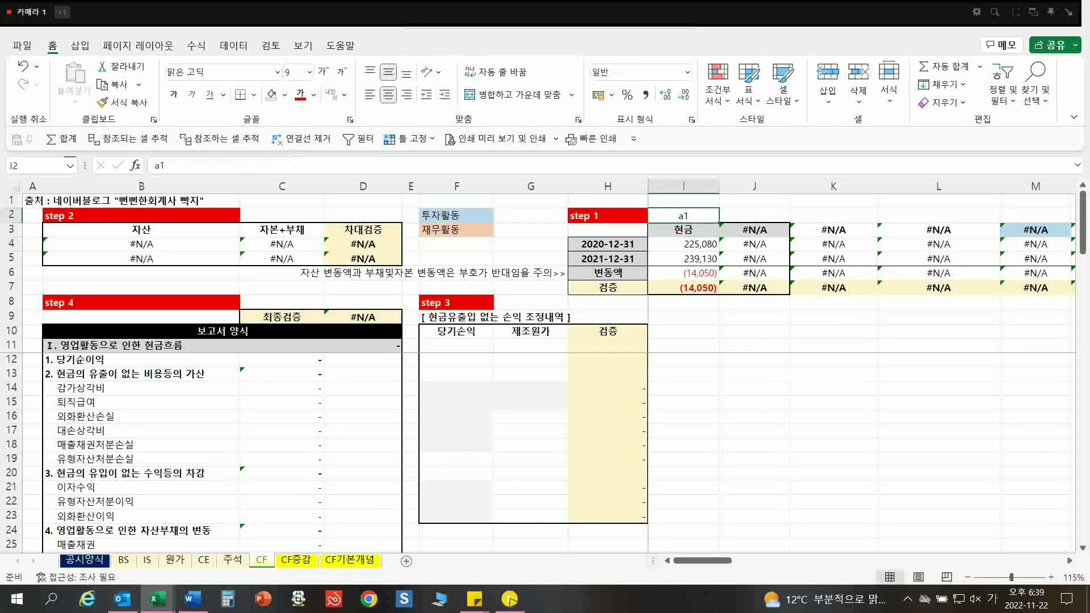
key(ctrl+bracketleft)
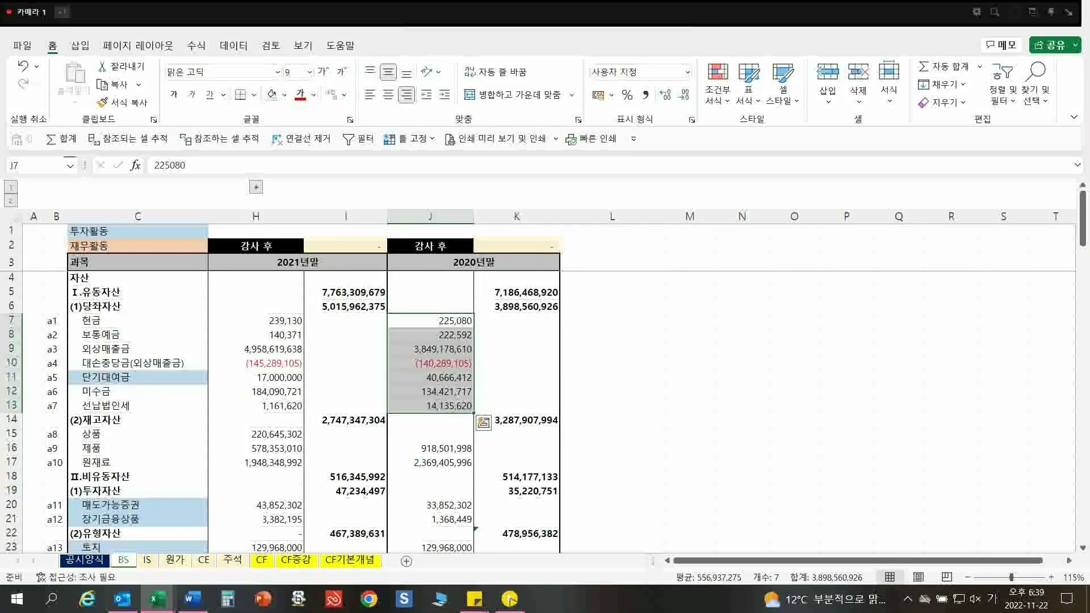
click(56, 320)
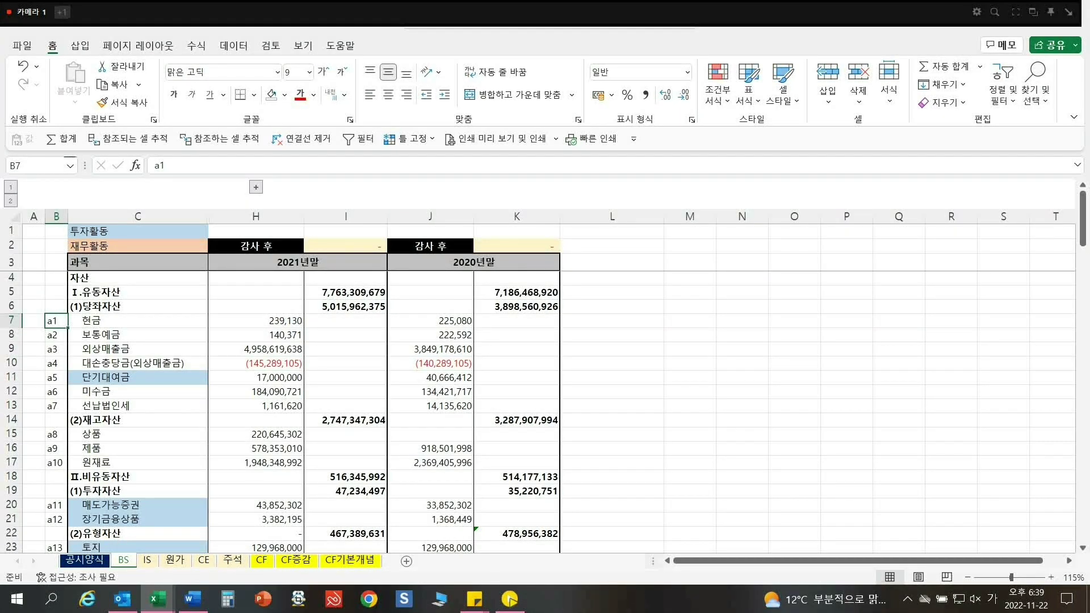
scroll(545, 397, down, 8)
click(56, 363)
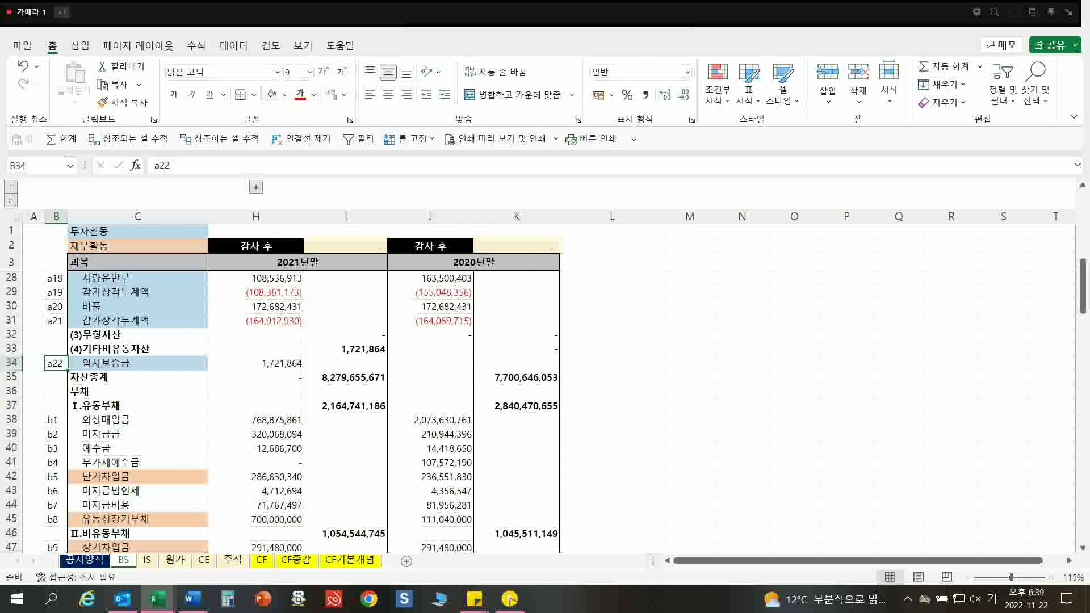
click(57, 421)
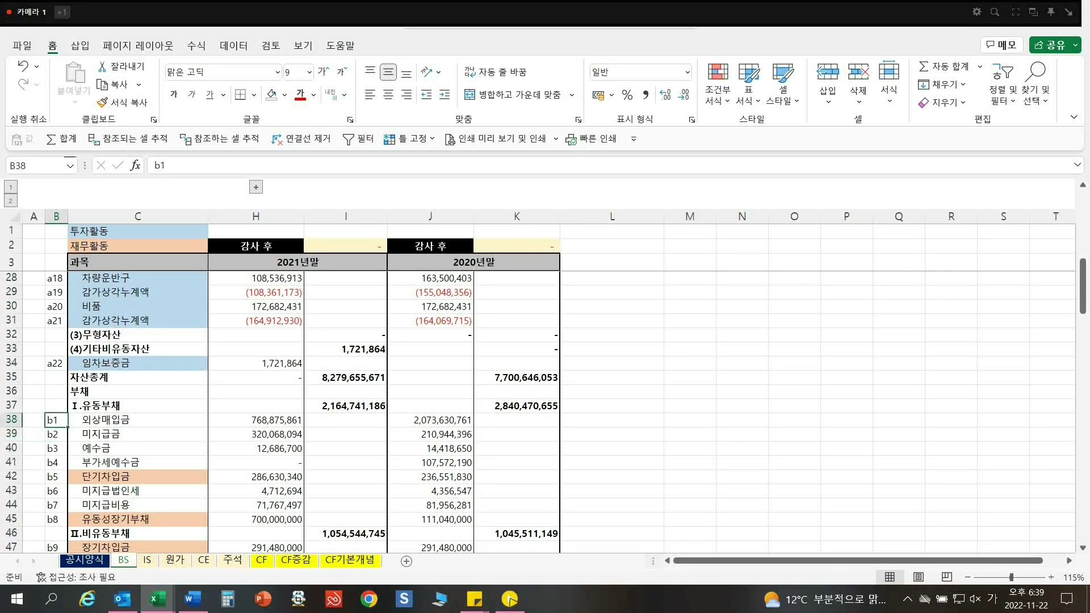
- Follow the liability and equity codes in column B down to the one beside 미처분이익잉여금
scroll(545, 409, down, 2)
scroll(545, 409, down, 7)
click(56, 320)
scroll(545, 408, up, 3)
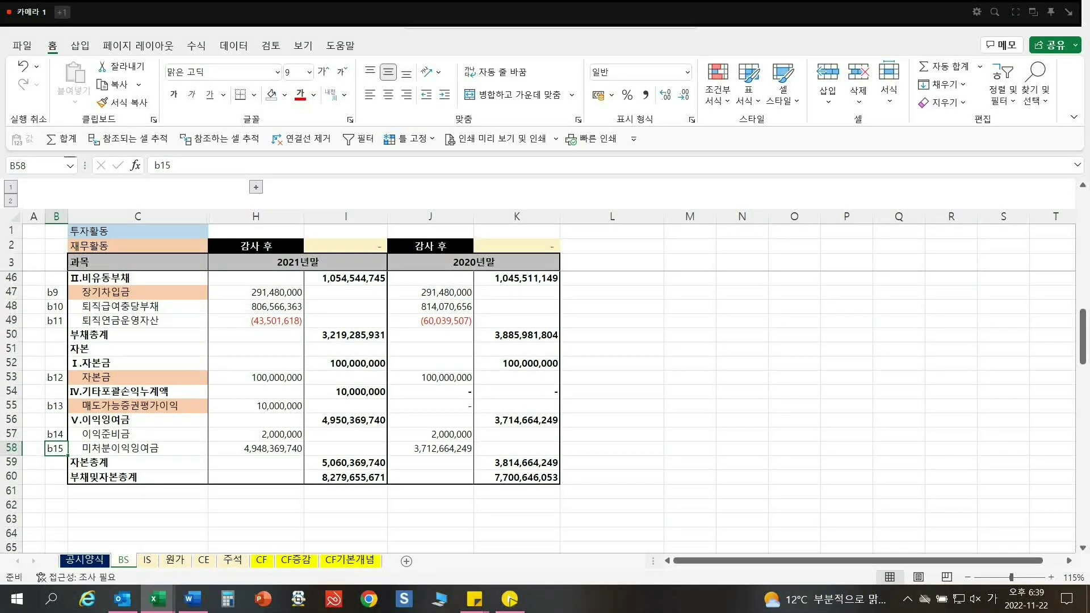
scroll(545, 409, up, 1)
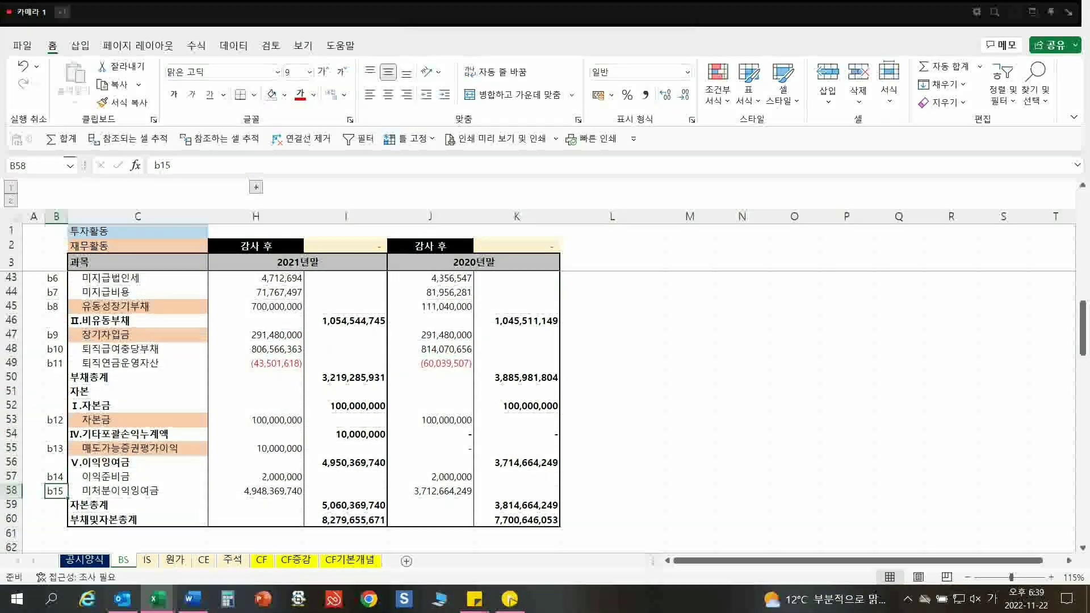
scroll(545, 409, up, 13)
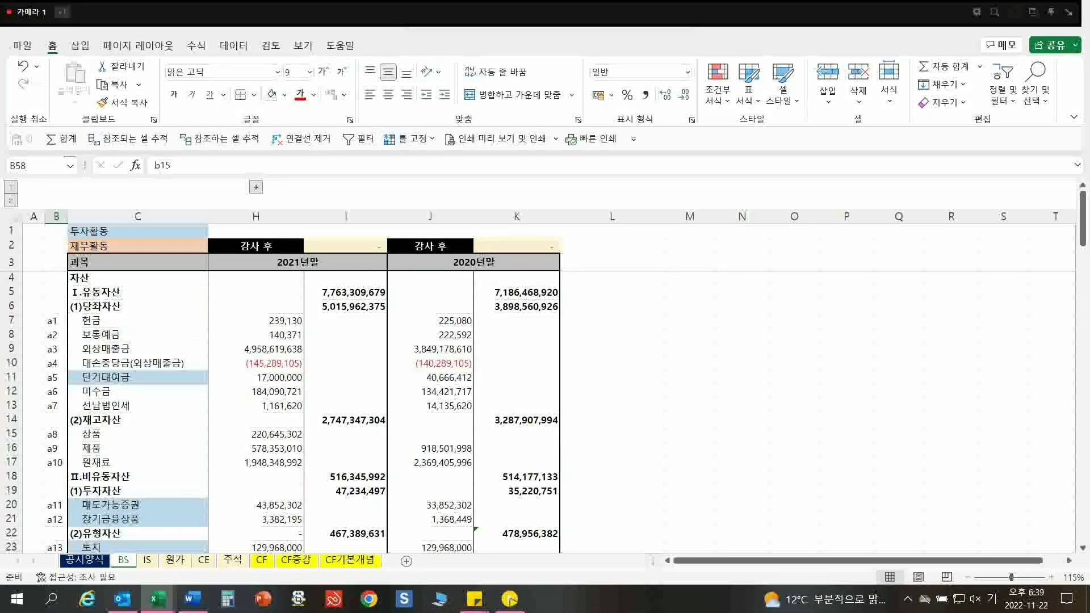
- Recheck the codes beside 현금, 임차보증금 and 미처분이익잉여금 in column B of the BS sheet
click(58, 321)
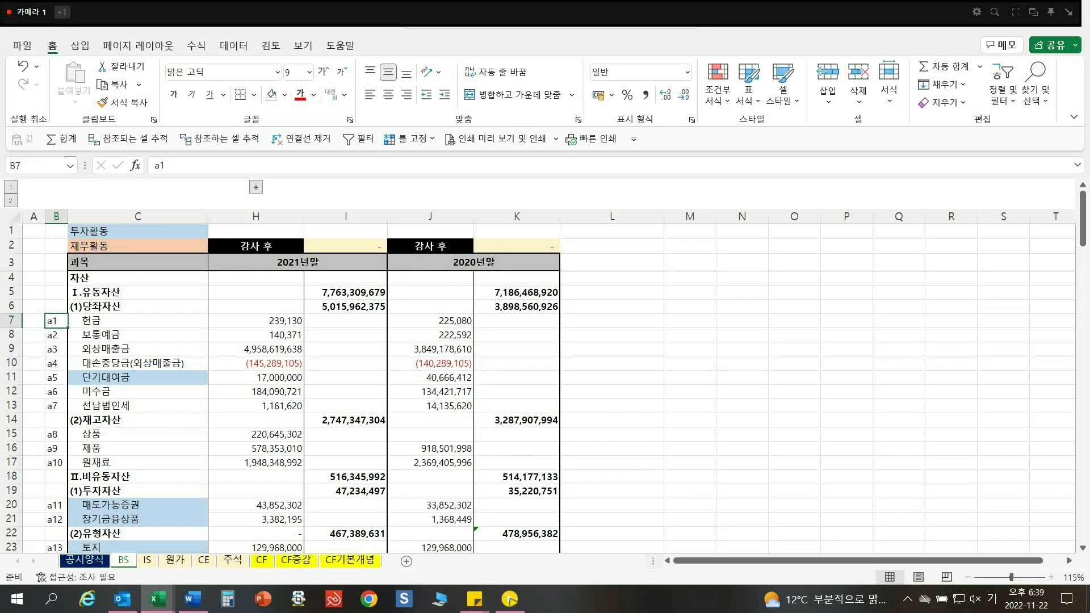
scroll(545, 409, down, 6)
click(55, 448)
scroll(545, 409, down, 6)
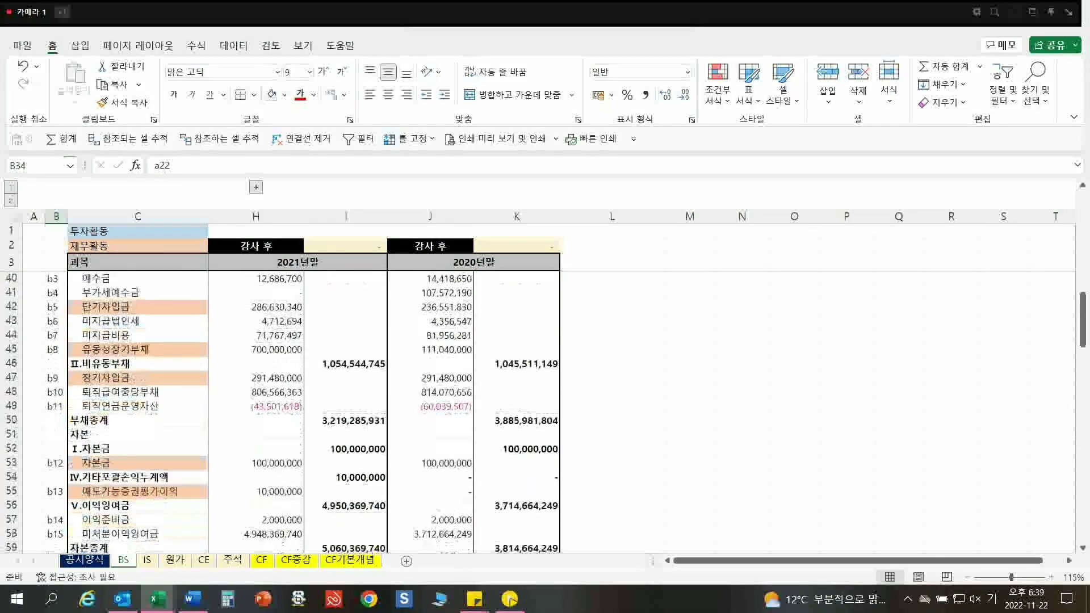
scroll(545, 409, down, 1)
click(55, 491)
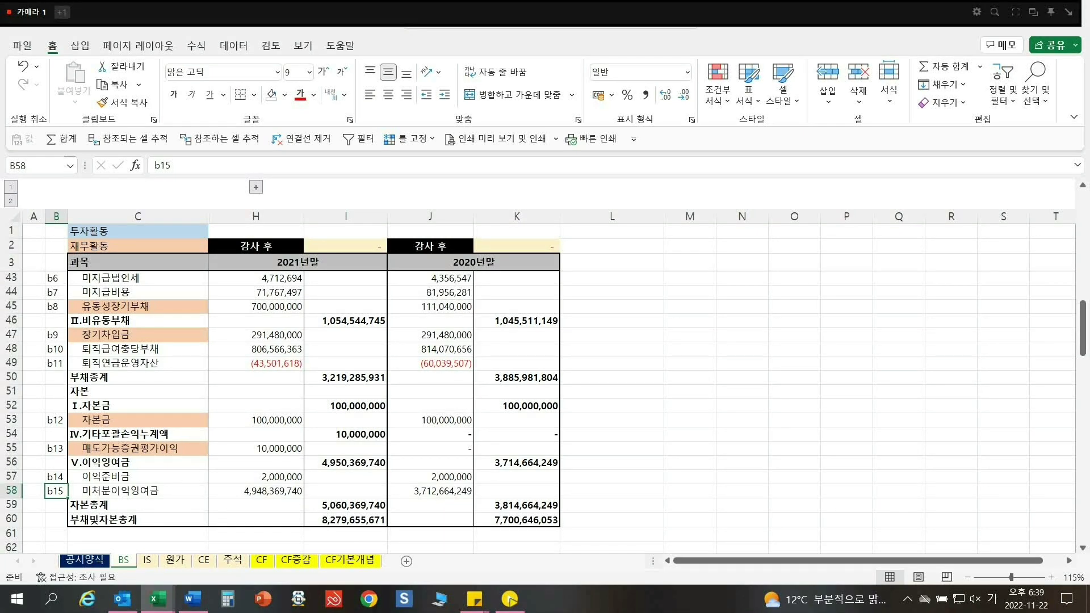
- On the CF sheet, fill the a1 code series from I2 across row 2 to a22 in AD2
click(262, 560)
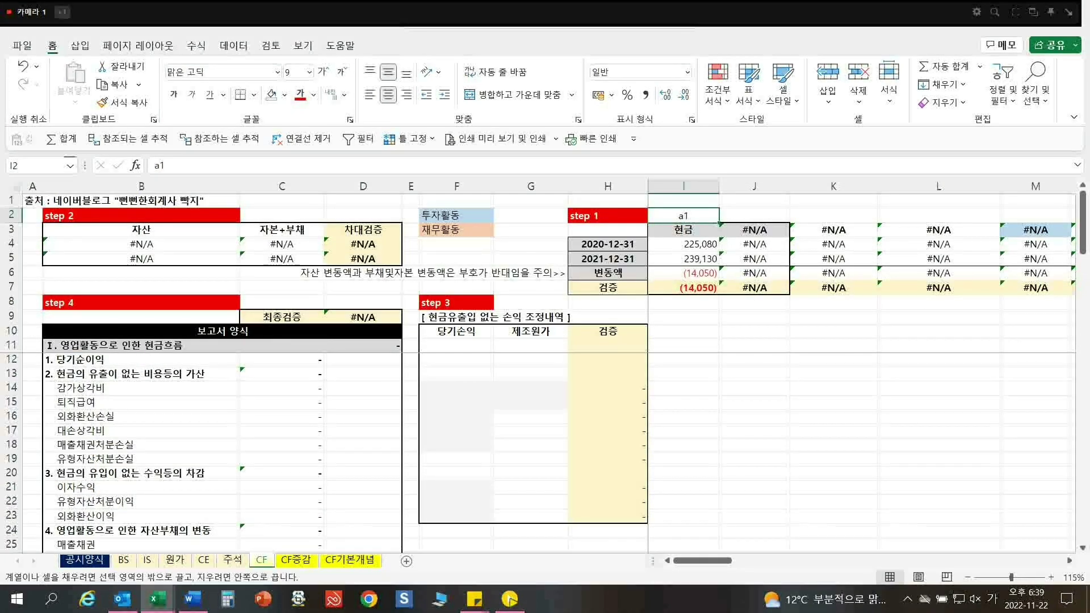
key(shift+Right)
key(shift+Right)
key(shift+Right)
key(shift+Right)
key(shift+Right)
key(shift+Right)
key(shift+Right)
key(shift+Right)
key(shift+Right)
key(shift+Right)
key(shift+Right)
key(shift+Right)
key(shift+Right)
key(shift+Right)
key(shift+Right)
key(shift+Right)
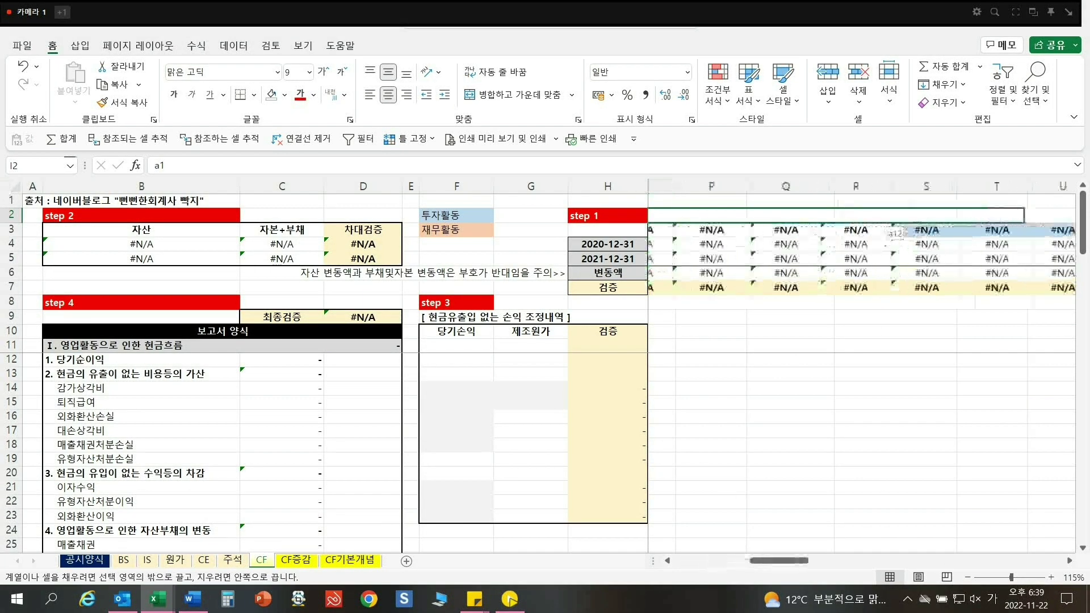
key(shift+Right)
key(shift+Right)
key(shift+Right)
key(shift+Right)
key(shift+Right)
key(shift+Right)
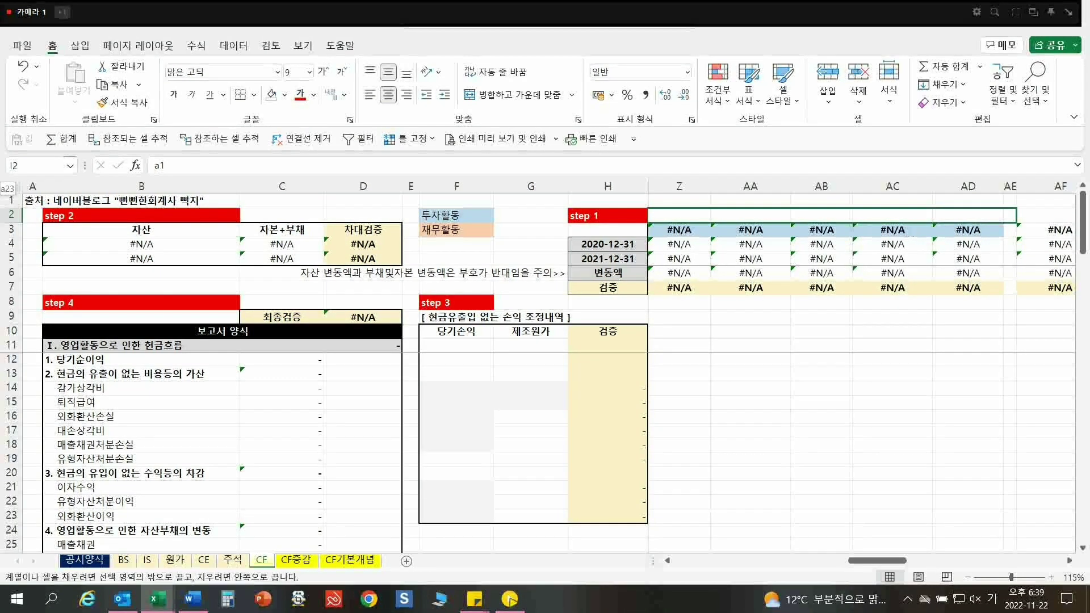
drag(1003, 222, 1003, 222)
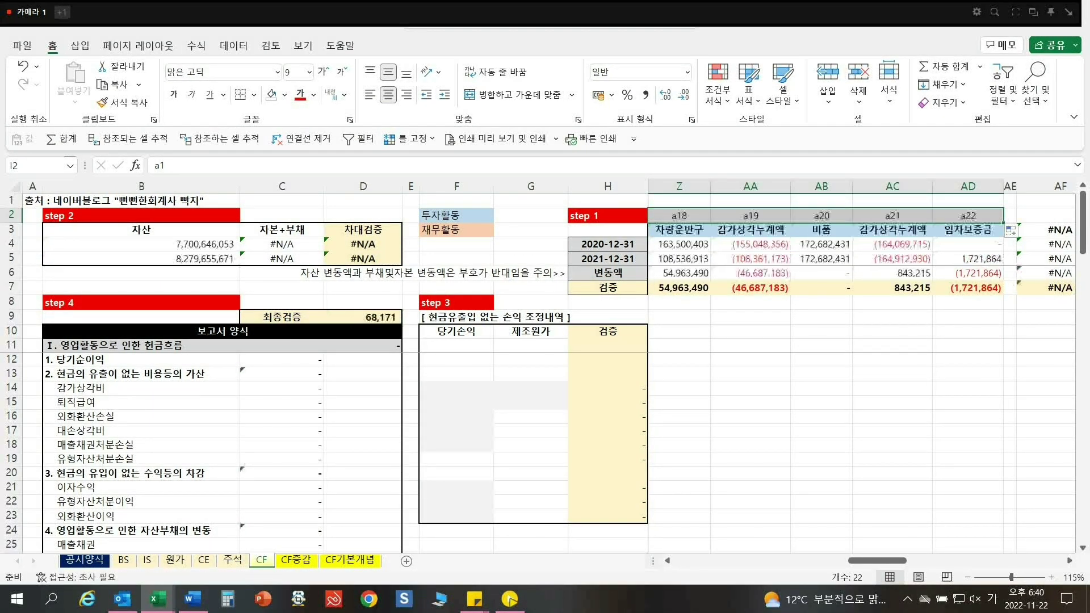
- Check the a22 code in AD2 and the 임차보증금 lookup cells AD3:AD5 beneath it
click(968, 216)
click(968, 230)
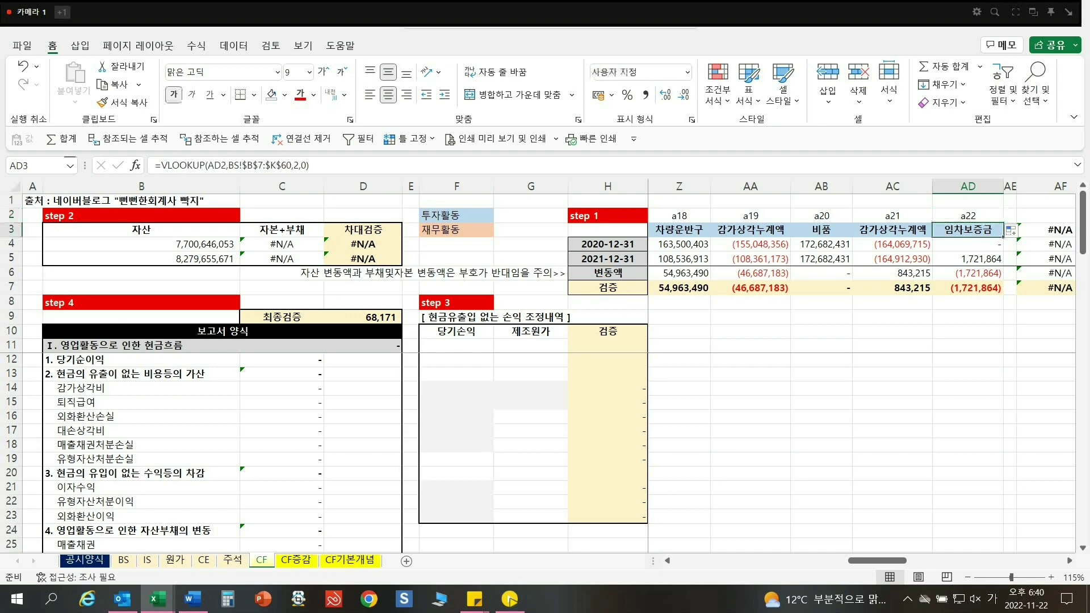
click(968, 244)
click(968, 258)
click(968, 229)
click(968, 244)
click(968, 258)
- Enter b1 in AF2 and fill the code series across row 2 to b15 in AT2
click(1046, 216)
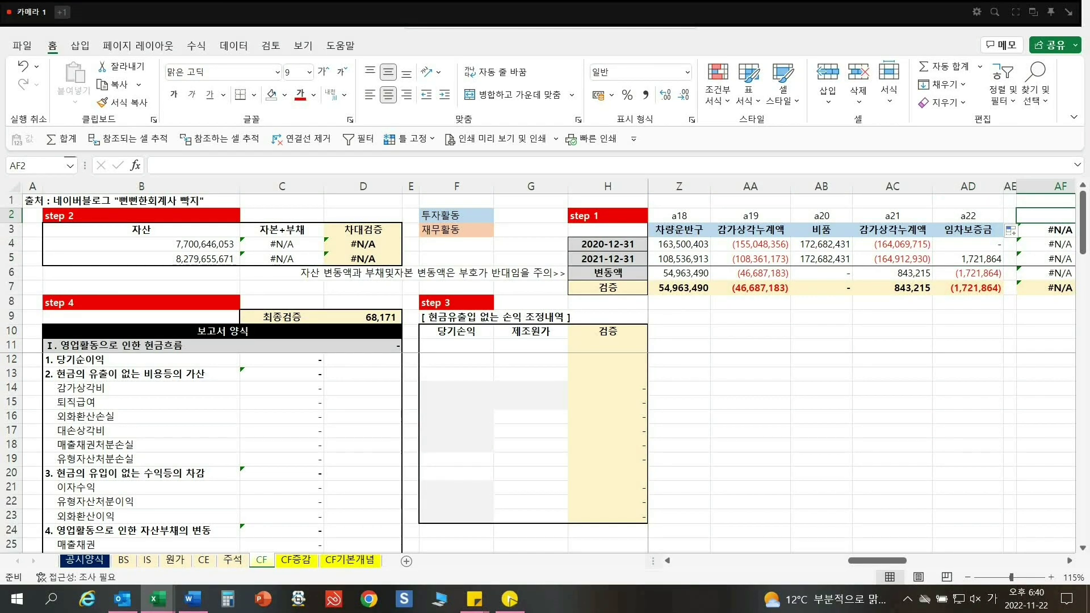
text(b1)
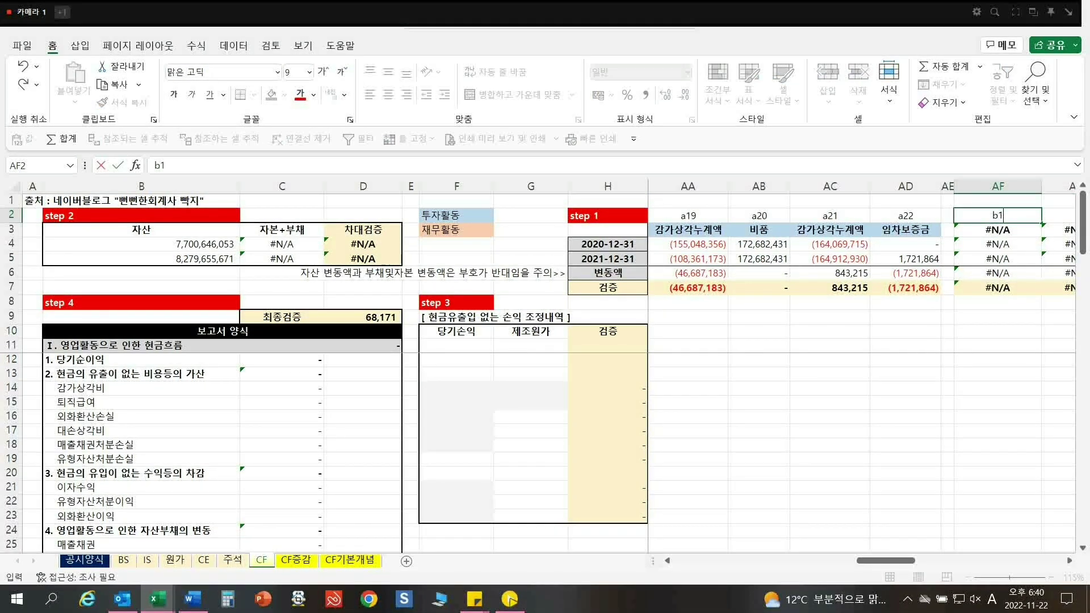
key(Return)
key(Up)
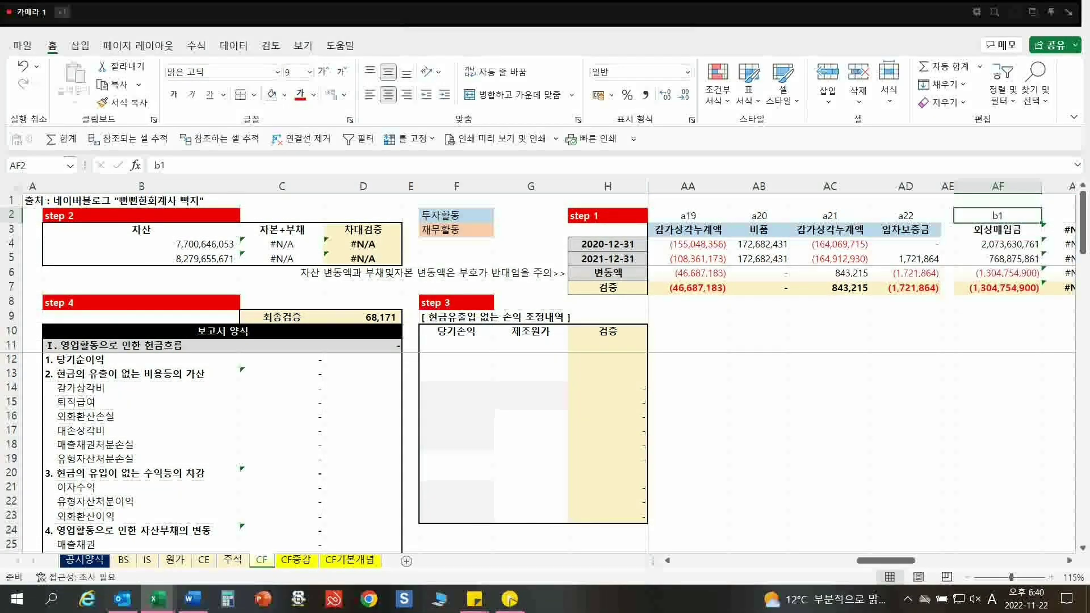
drag(1043, 223, 1076, 216)
drag(931, 215, 931, 216)
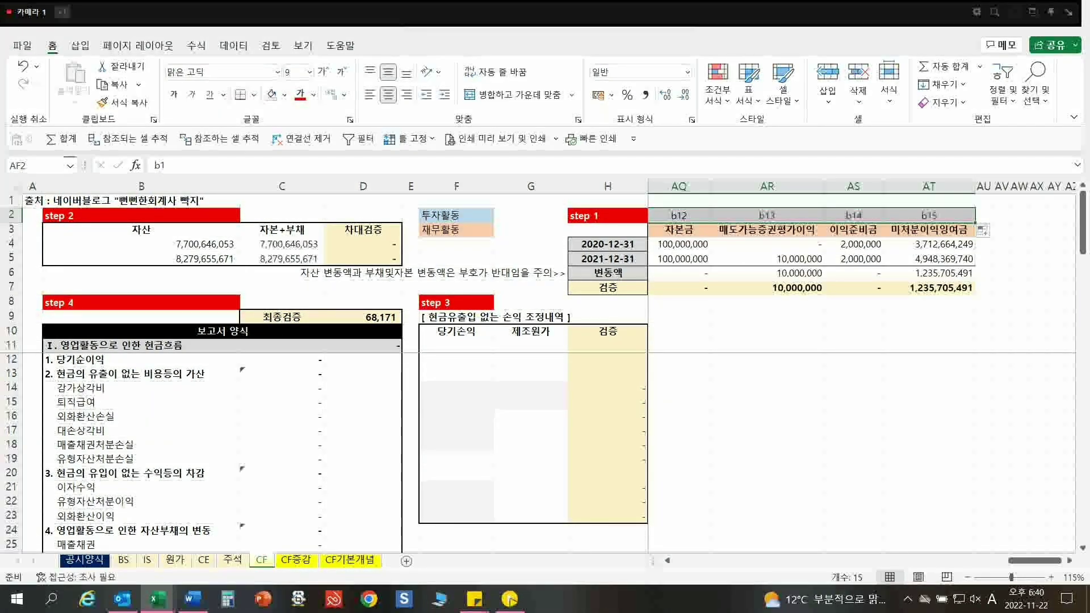
- Review the step 1 table from the 미처분이익잉여금 cells AT2:AT3 back to the 현금 lookup in I3 and account columns I to L
click(930, 215)
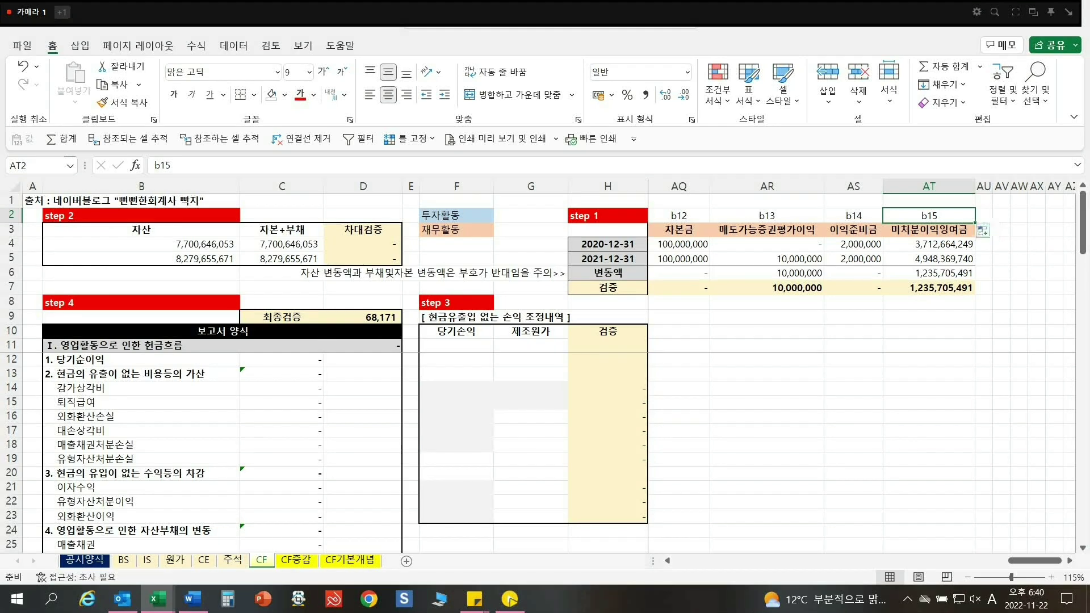
click(930, 230)
scroll(852, 363, left, 10)
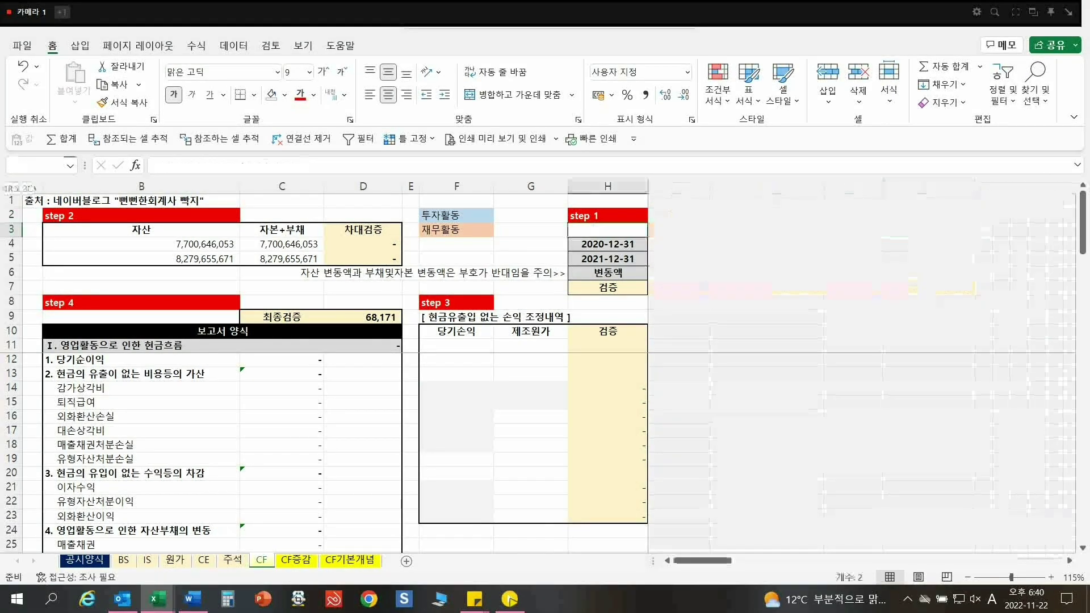
click(607, 215)
click(684, 230)
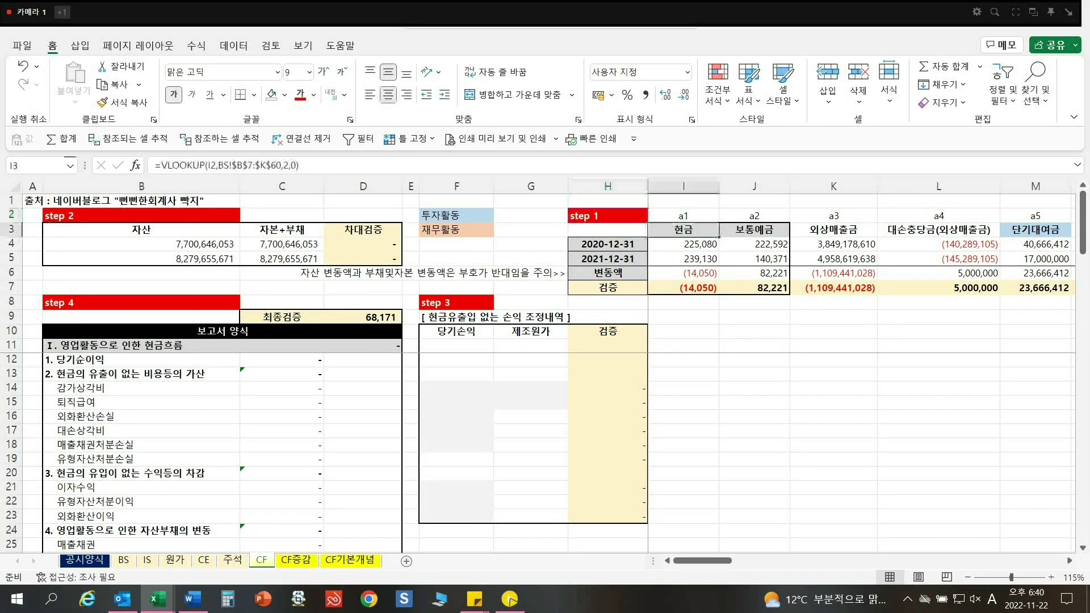
click(684, 187)
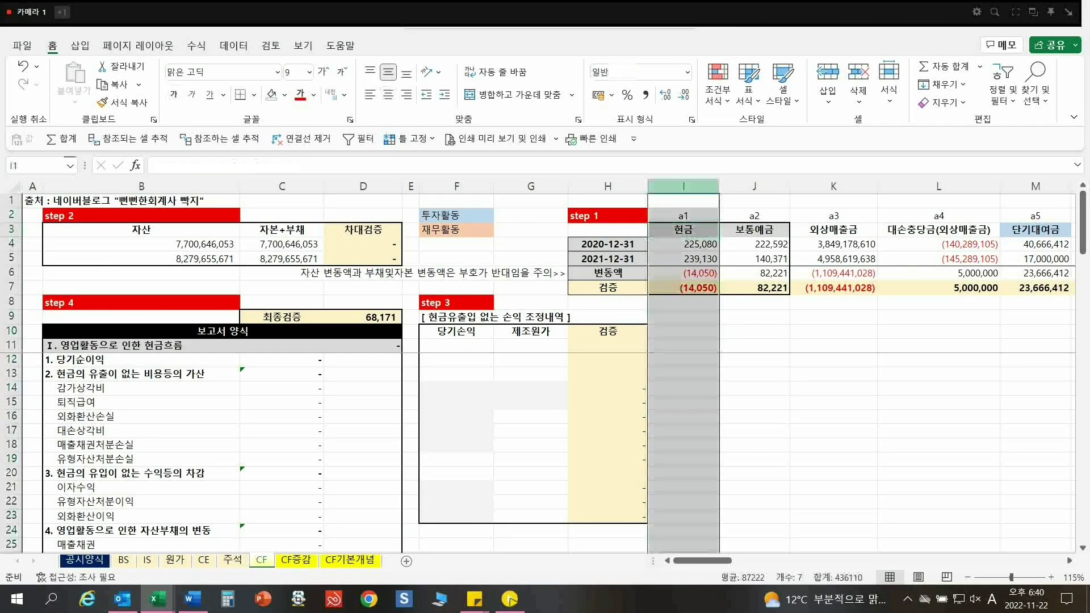
click(754, 187)
click(833, 186)
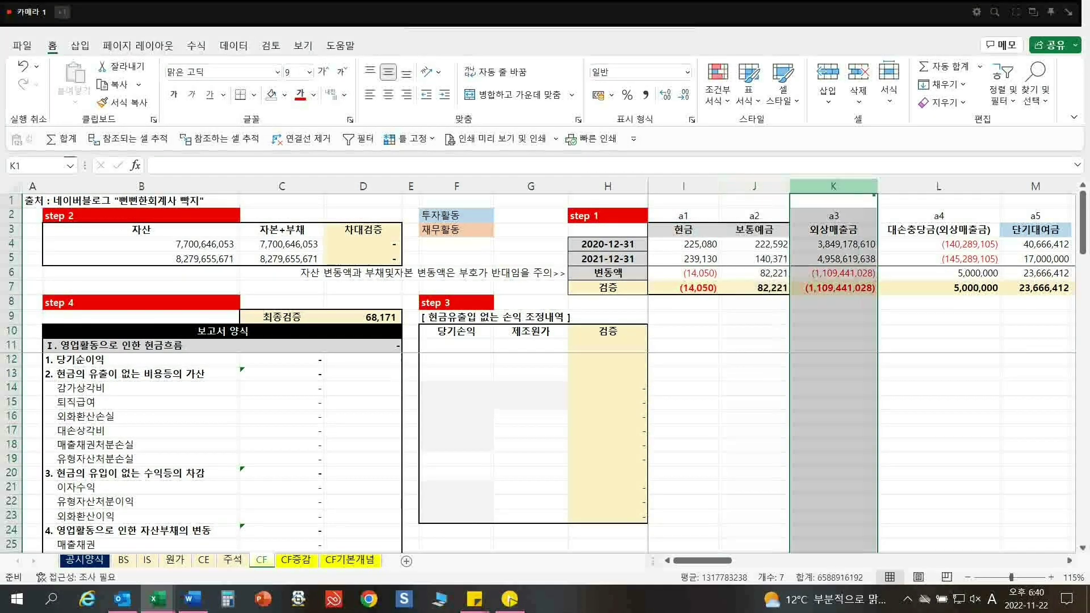
click(939, 186)
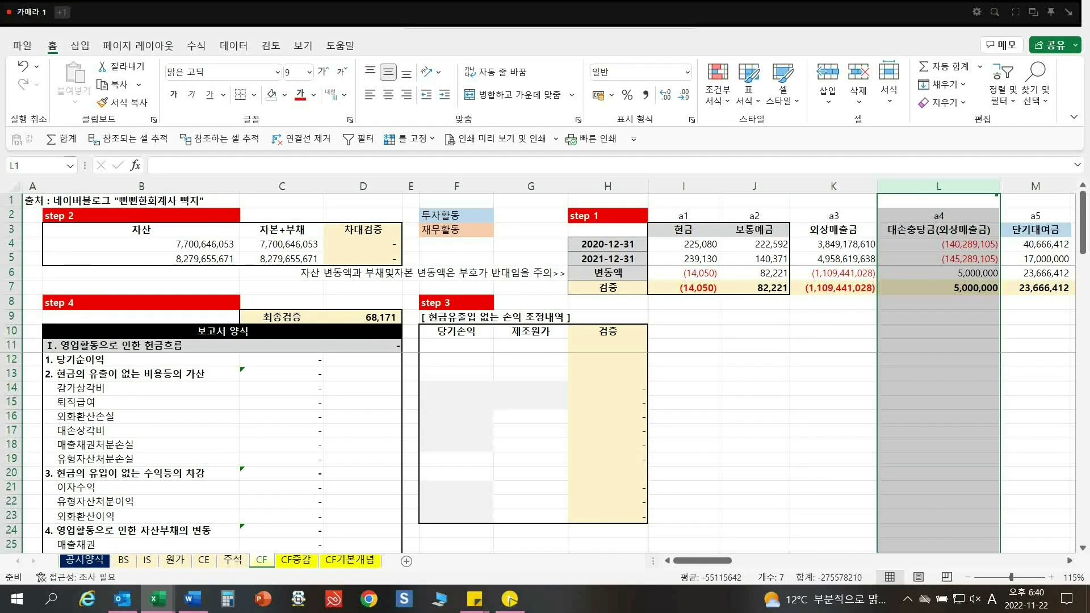
- Examine the year-end lookup, 변동액 and 검증 formulas for 대손충당금(외상매출금) in L4:L7
click(939, 244)
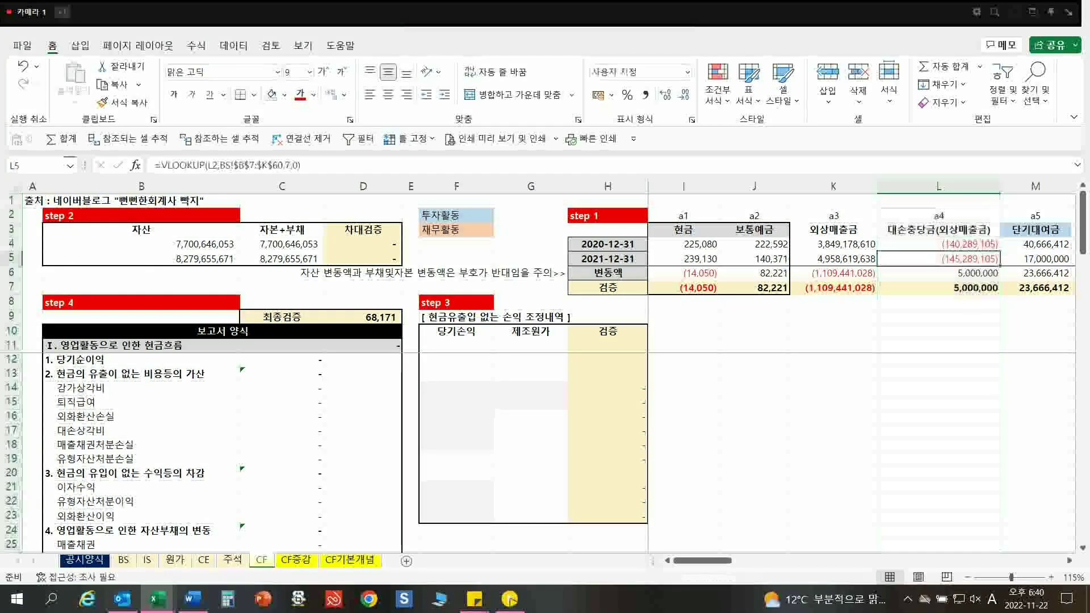
click(939, 259)
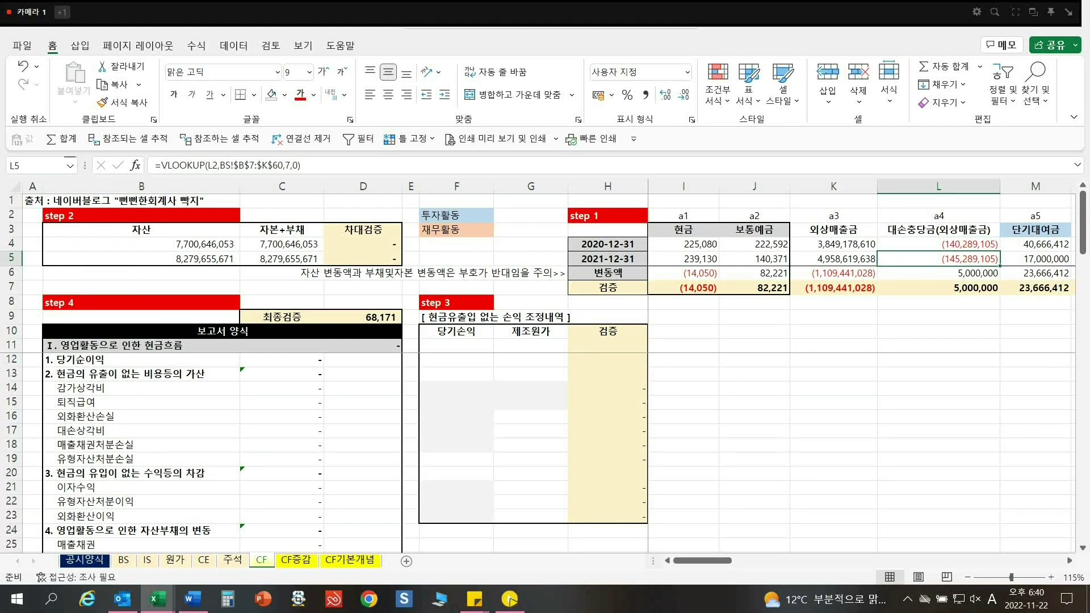
click(939, 273)
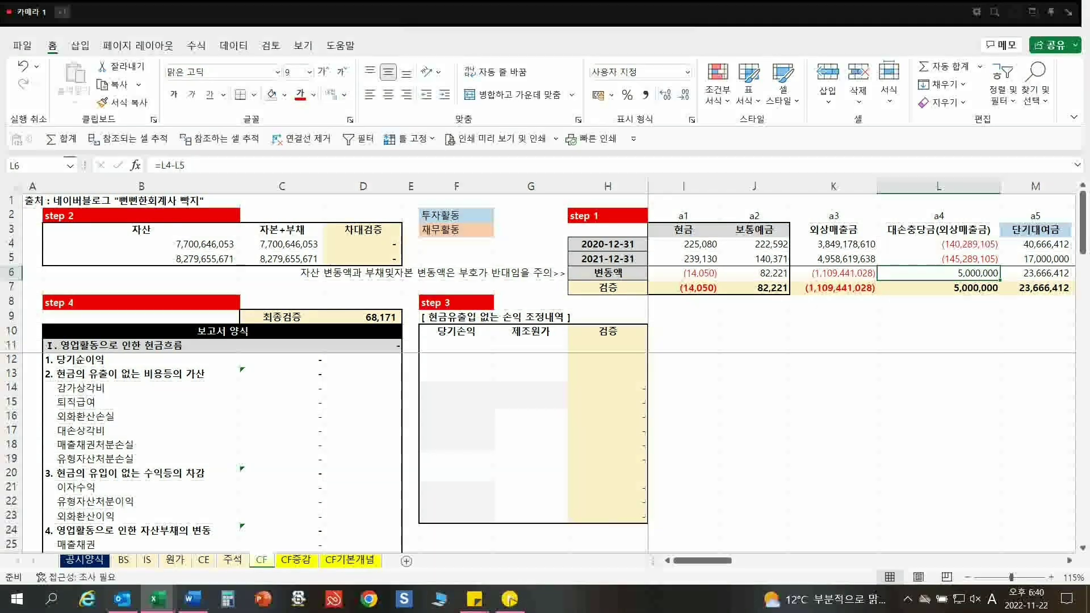
key(Down)
text(=L6-L75)
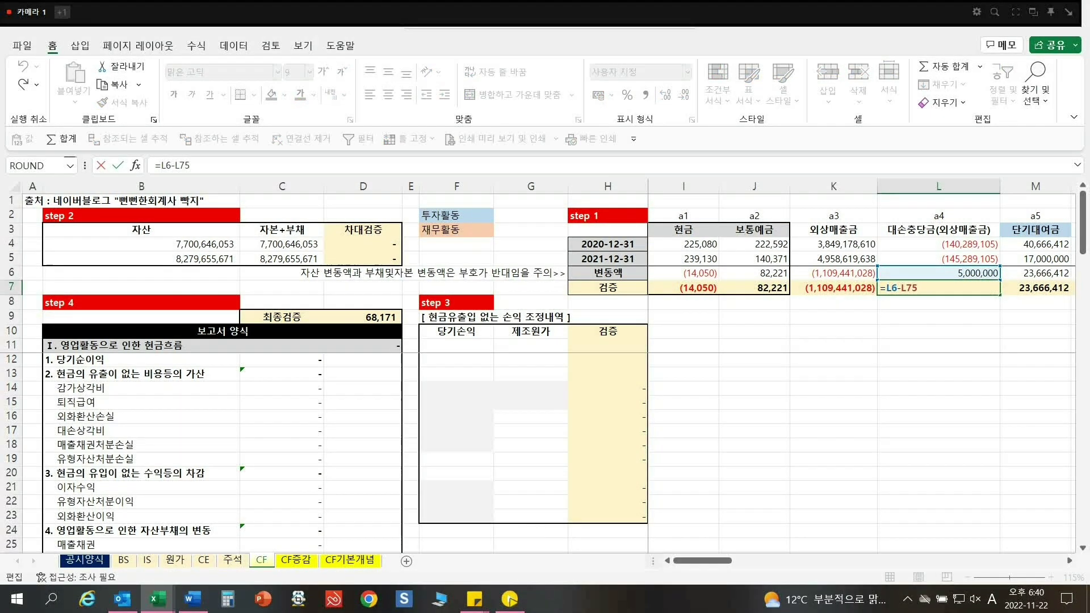
key(Escape)
- Look over the blank adjustment cells between L15 and L20 in the 대손충당금 column
click(938, 403)
click(939, 445)
click(939, 403)
click(939, 474)
click(938, 417)
click(938, 473)
click(939, 417)
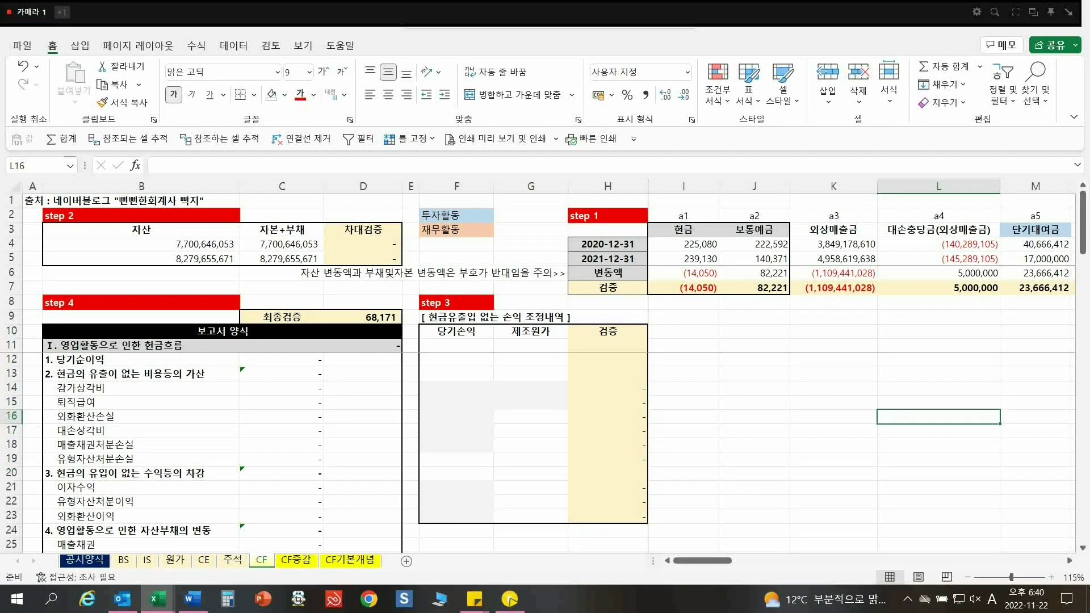
- Copy the 대손충당금 검증 amount from L7 and paste it as a value into L18 on the 매출채권처분손실 row
click(939, 274)
click(938, 288)
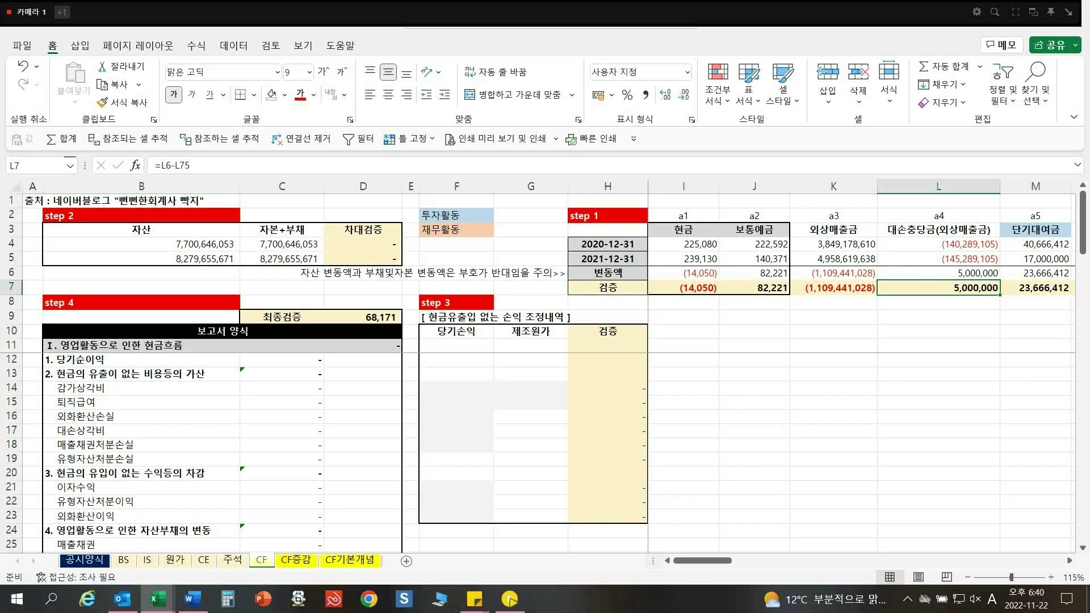
key(ctrl+c)
click(939, 445)
key(alt+1)
key(Escape)
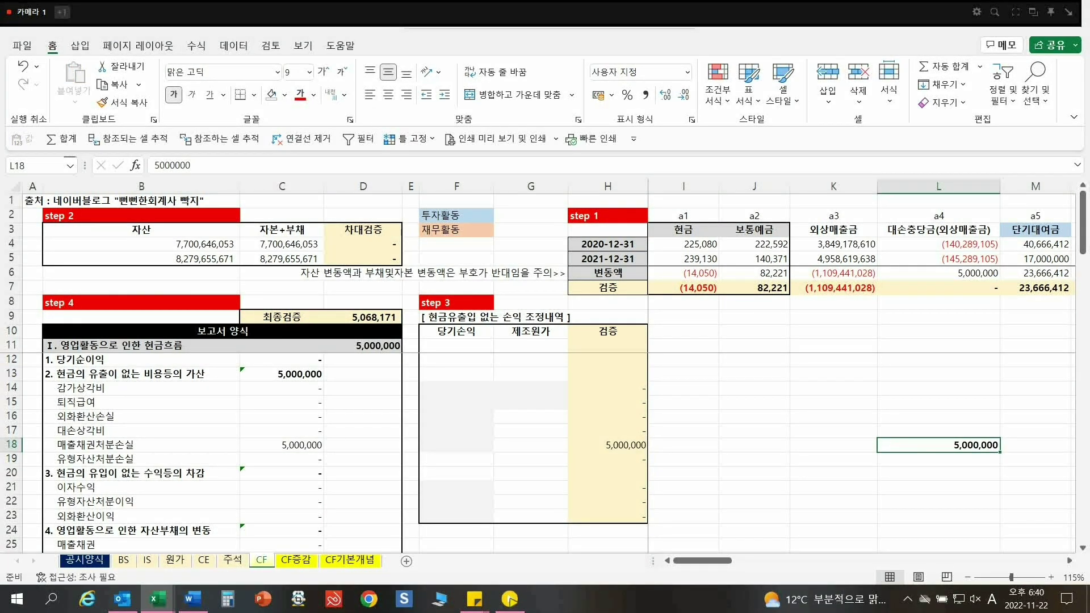
- Recheck the 검증 formula in L7 and clear the trial amount from L18
click(938, 288)
text(=L6-L75)
key(ctrl+Return)
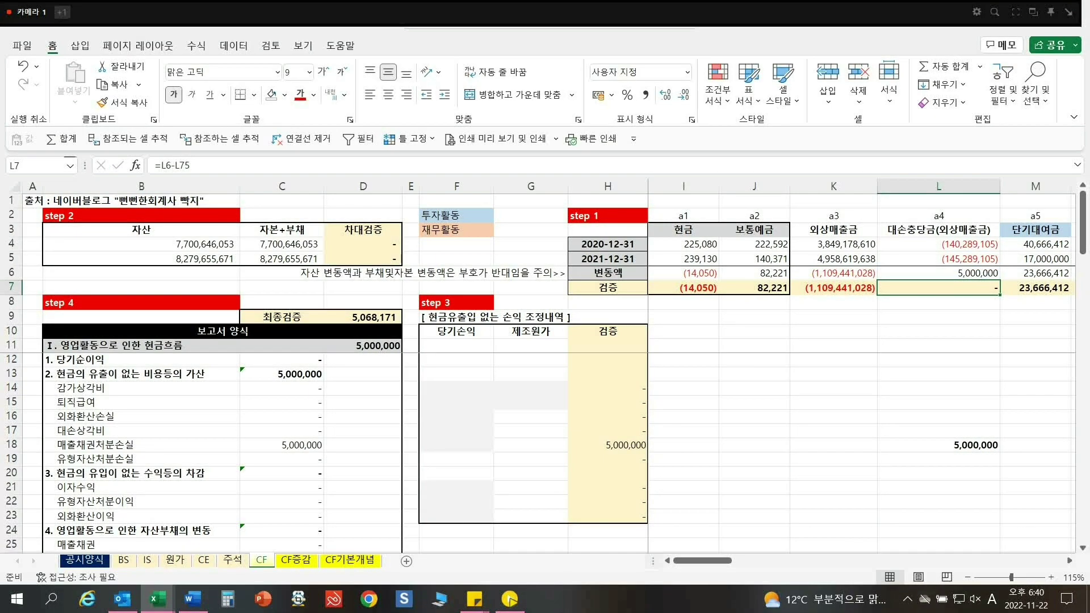
click(939, 444)
key(Delete)
click(939, 288)
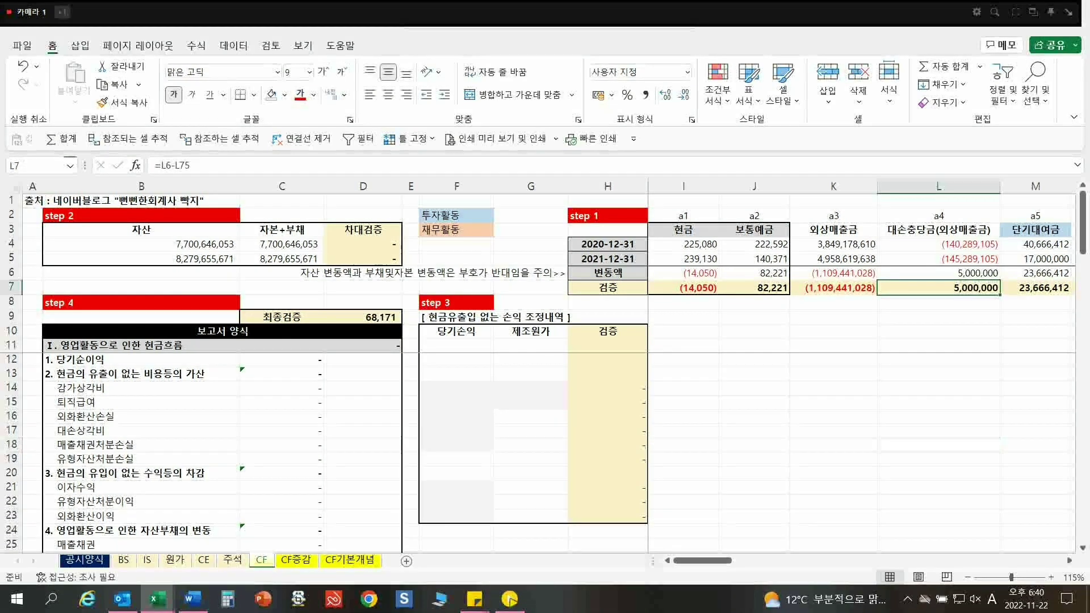
- Review the 변동액 row, the G6 note on opposite signs for assets versus liabilities and equity, and the 외상매출금 change in K6
click(608, 273)
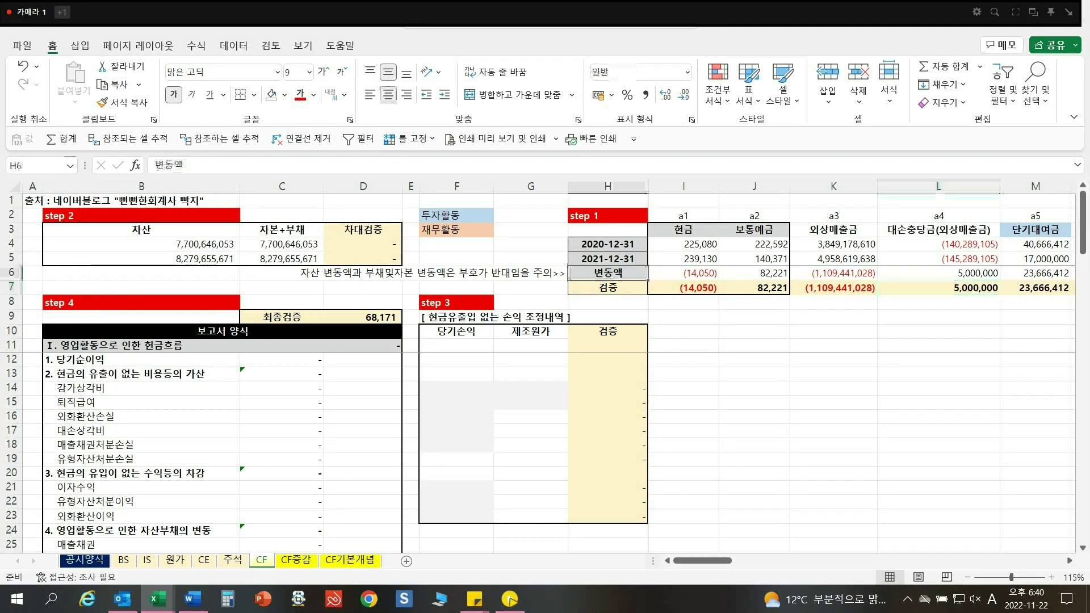
click(11, 273)
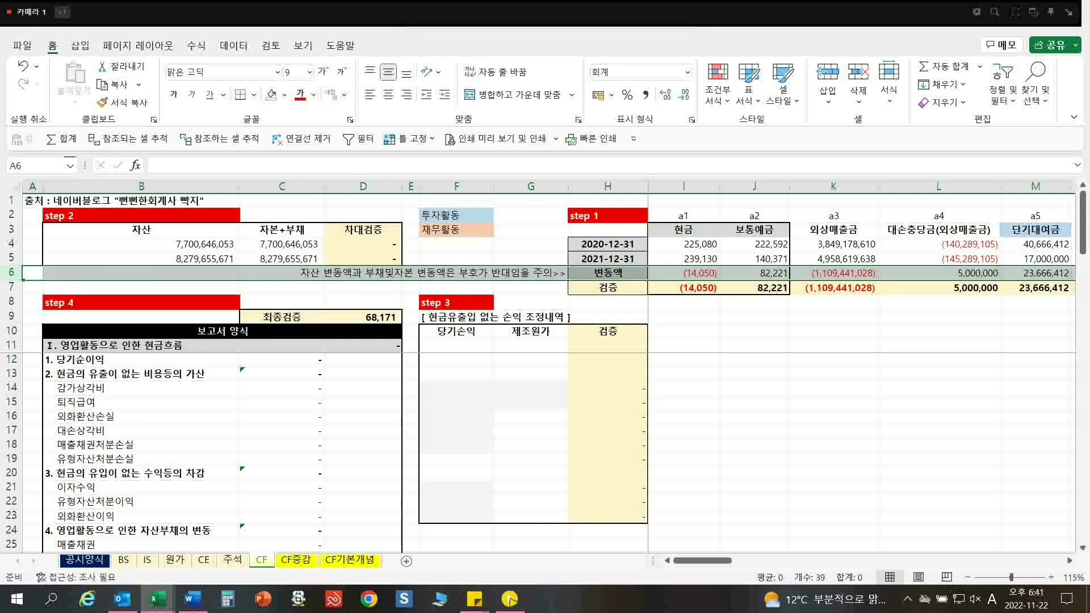
click(531, 273)
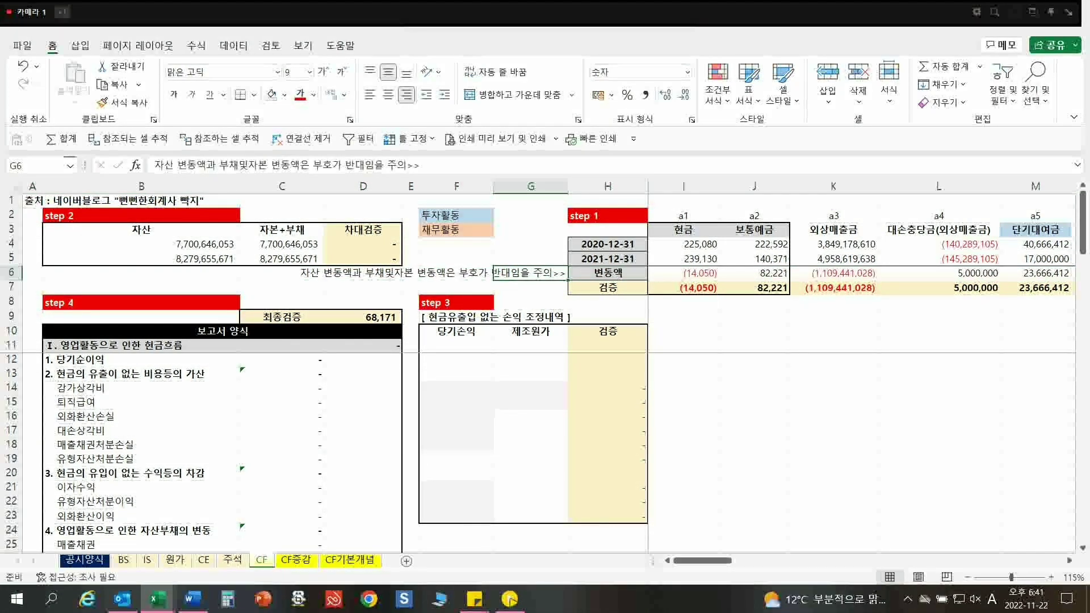
click(754, 273)
click(834, 273)
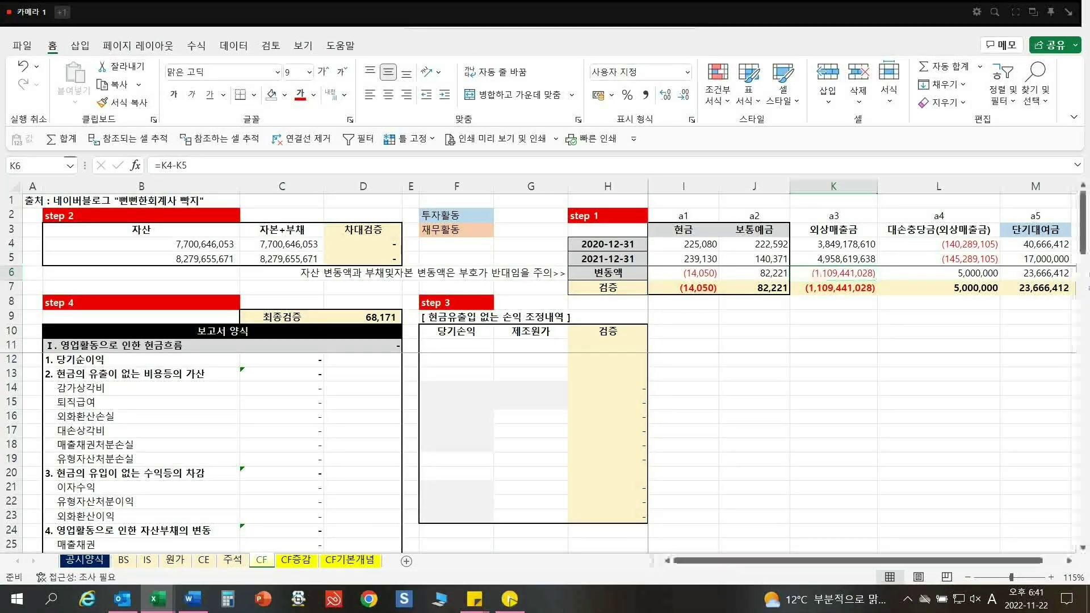
- On the CF기본개념 sheet, study the row 16 equation for the cash change against liability, equity and asset changes, and return to CF
key(ctrl+Page_Down)
key(ctrl+Page_Down)
click(893, 416)
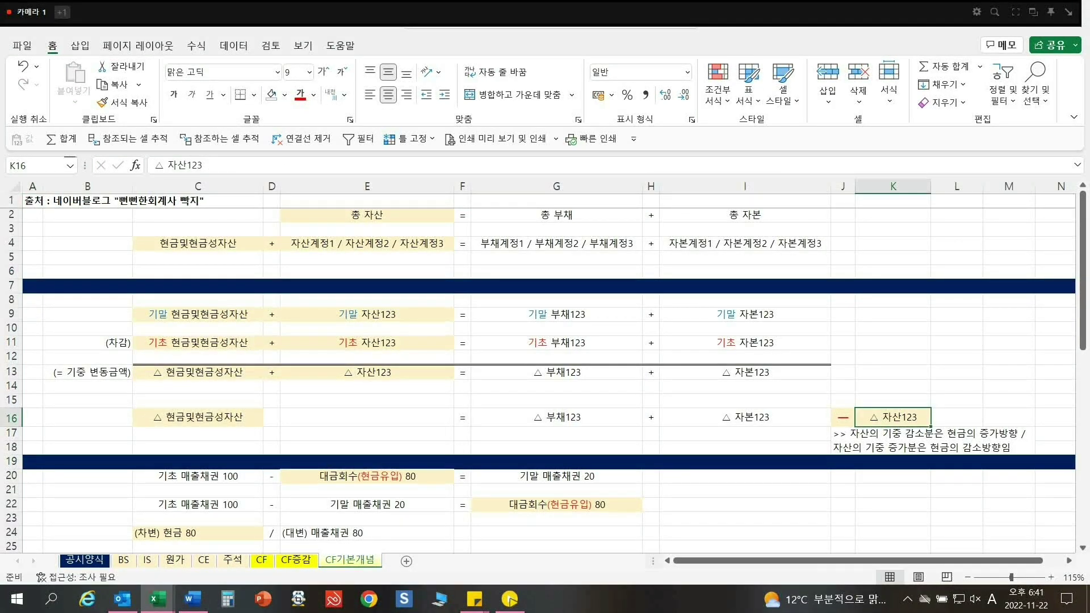
click(198, 417)
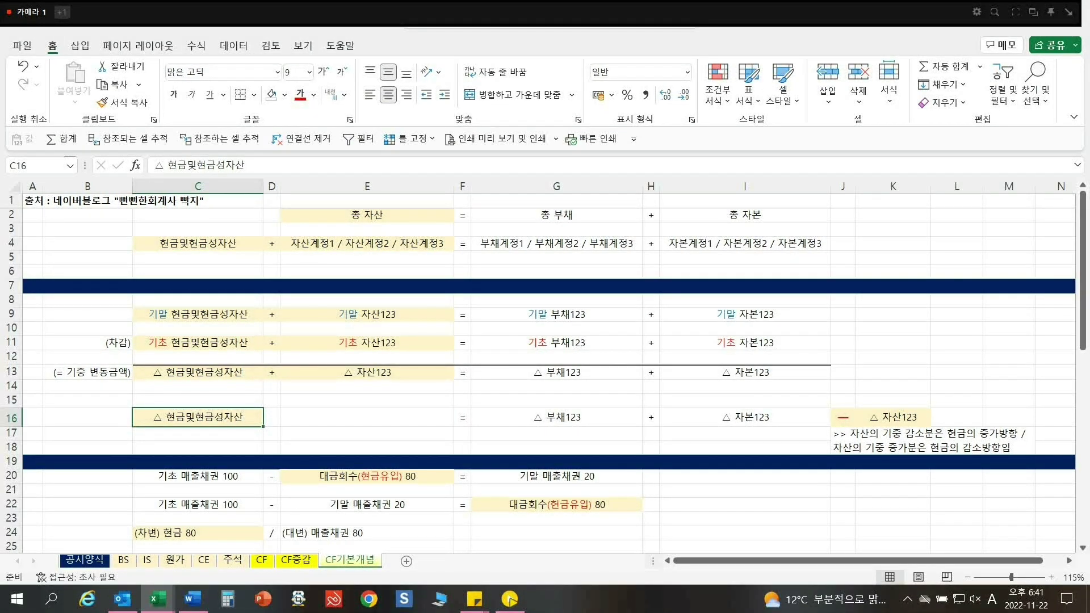
drag(893, 416, 844, 416)
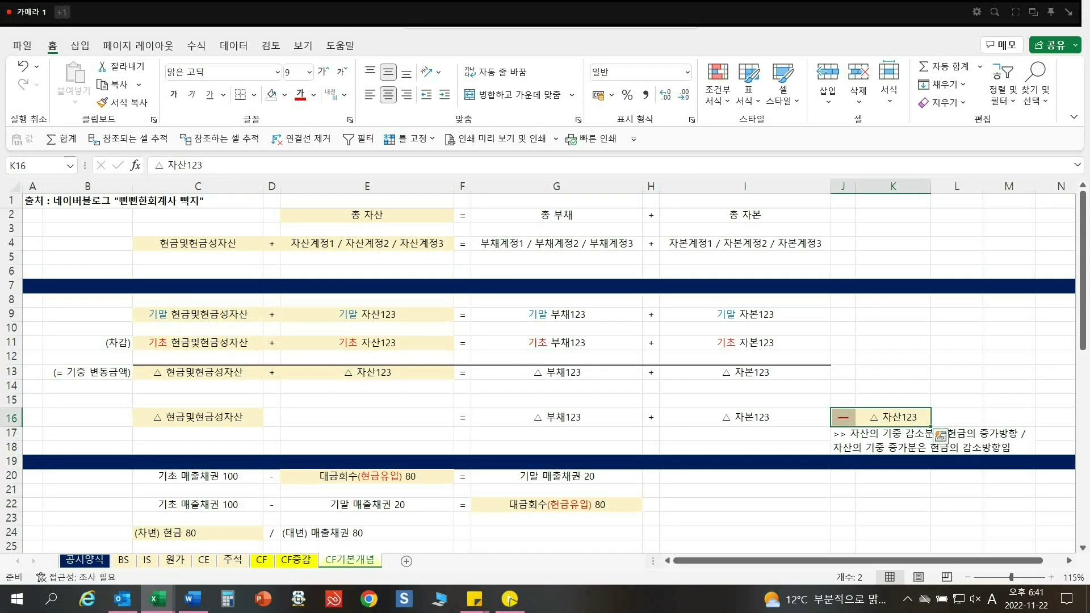
drag(745, 417, 556, 417)
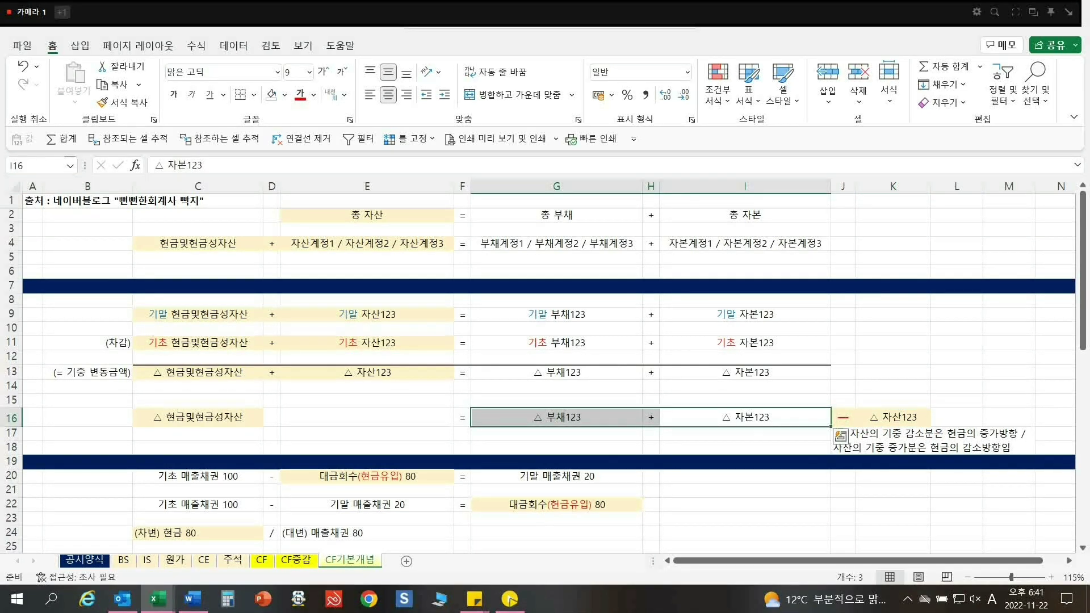
click(198, 417)
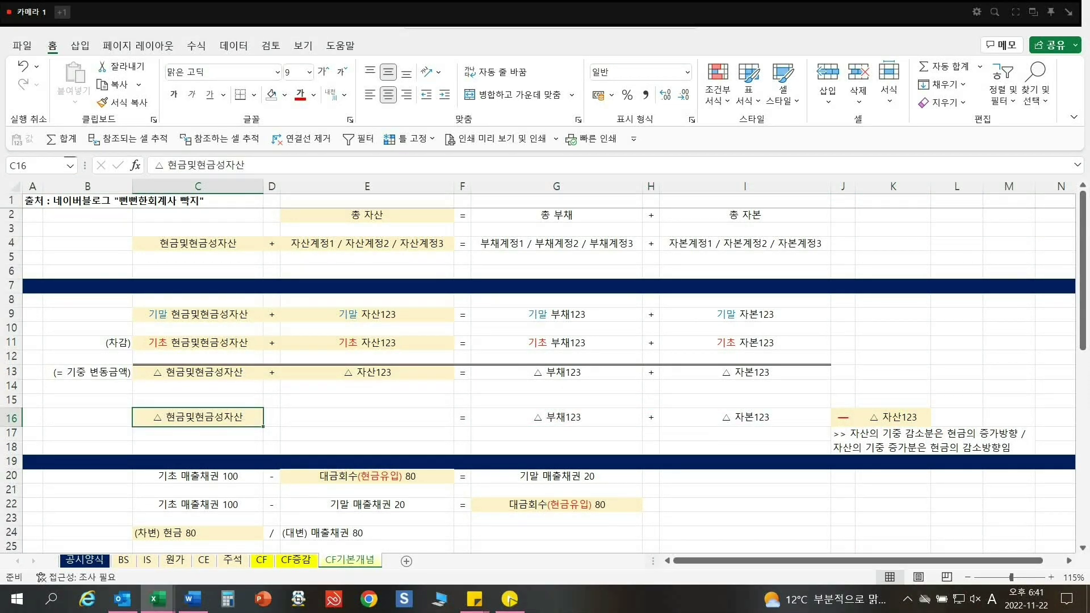
click(556, 417)
click(745, 418)
click(198, 417)
key(ctrl+Page_Up)
key(ctrl+Page_Up)
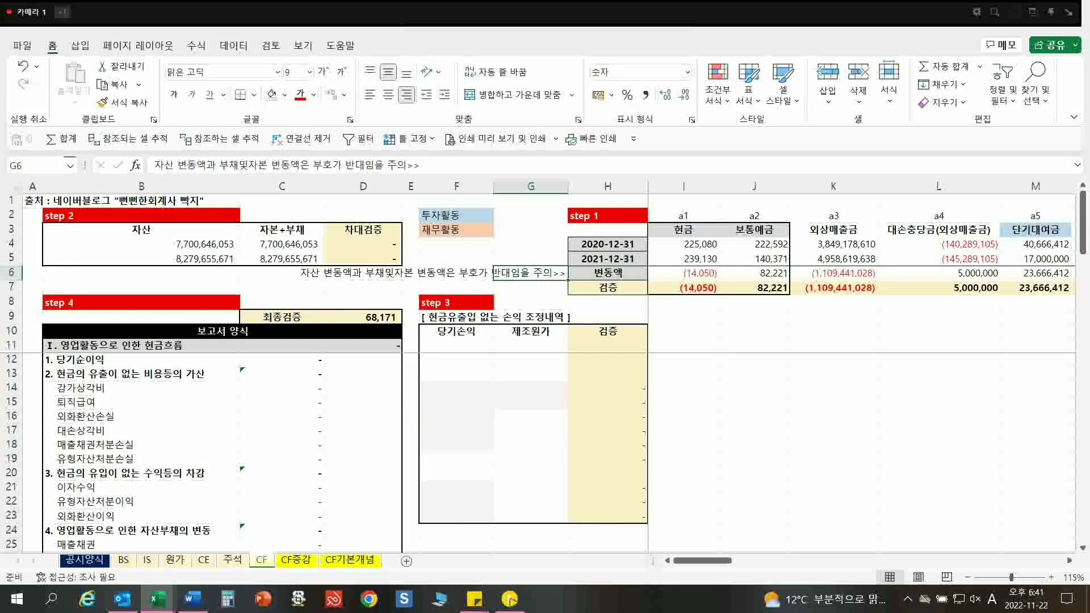
- Compare the 변동액 formulas of the 임차보증금 asset in AD6 and the 외상매입금 liability in AF6 on the CF sheet
key(ctrl+Right)
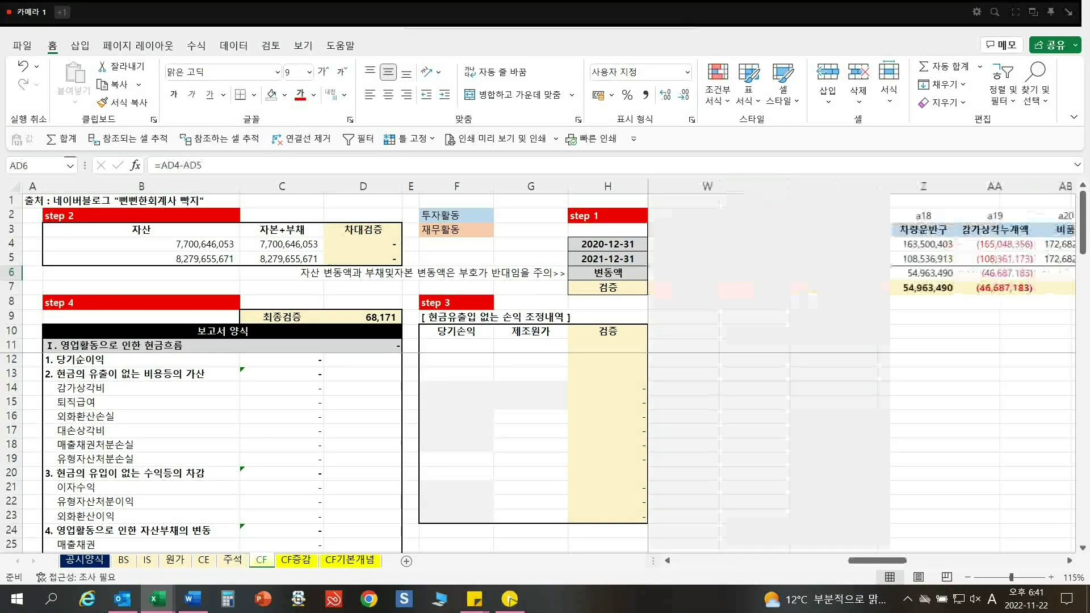
key(Right)
key(Right)
key(Right)
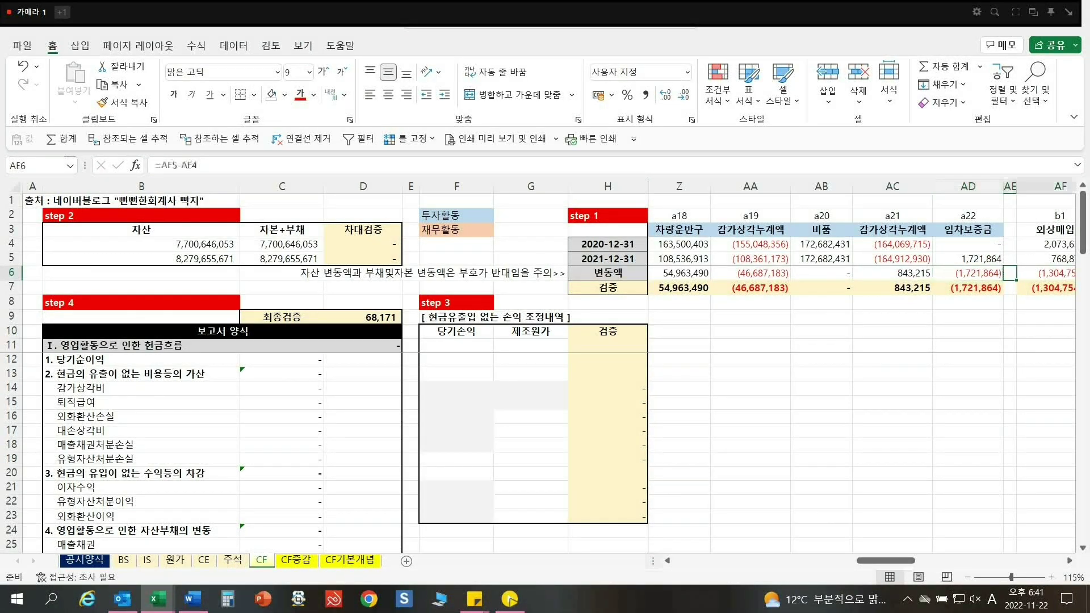
key(Left)
key(Left)
key(Left)
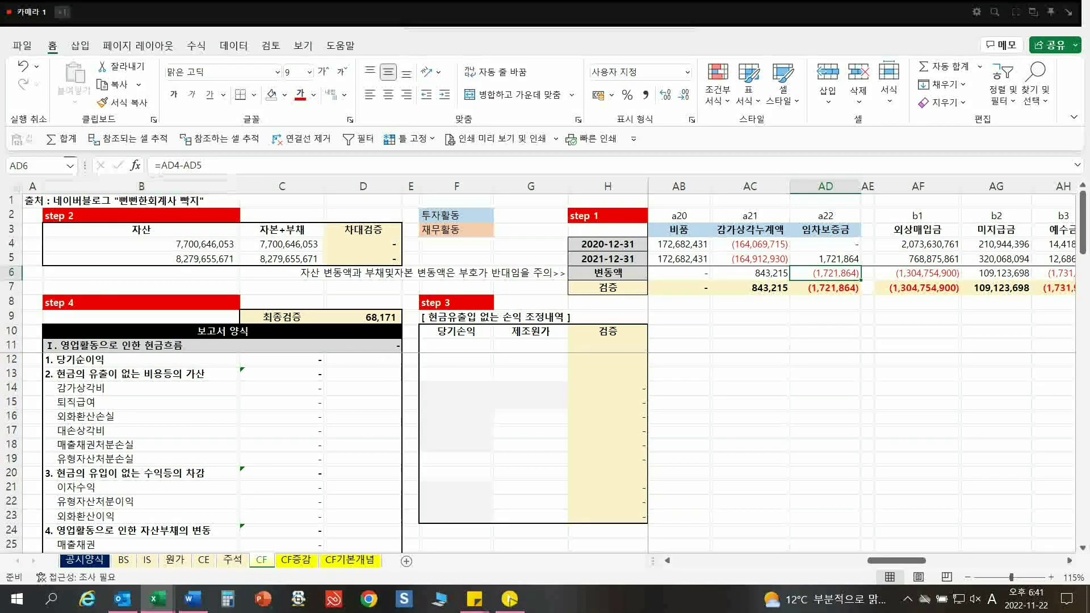
key(F2)
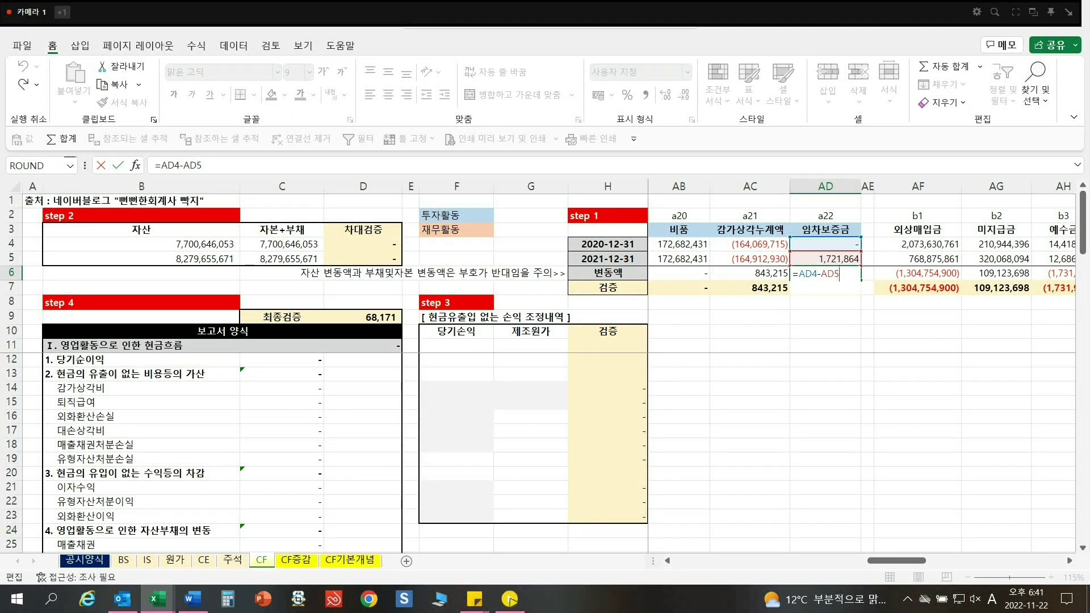
key(ctrl+Return)
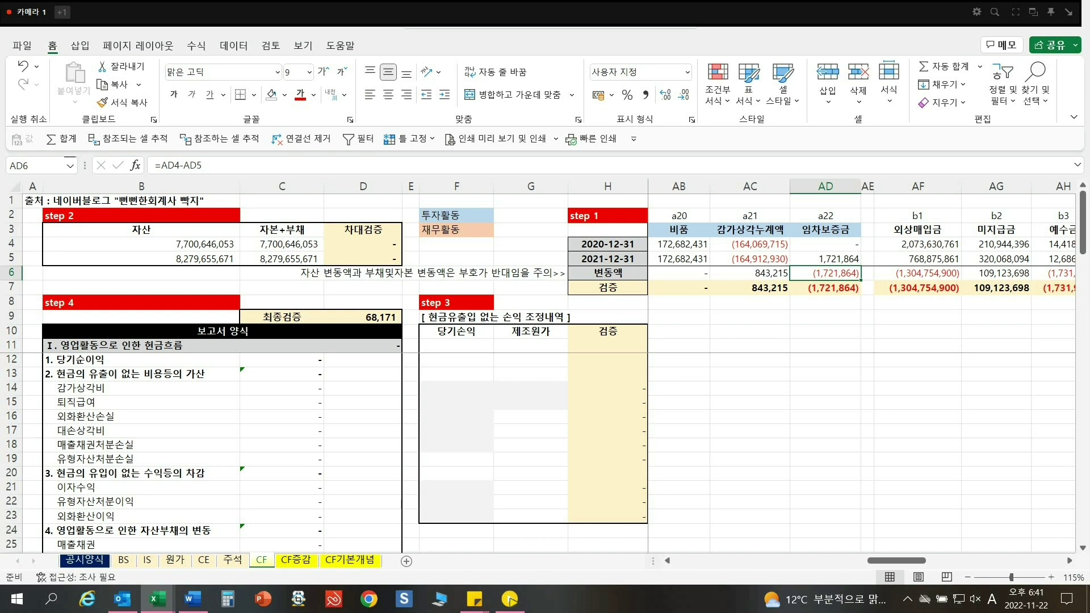
- On the CF기본개념 sheet, review the 기말, 기초 and change cells C9, C11 and C13 and the minus sign before △ 자산123 in row 16
key(ctrl+Page_Down)
key(ctrl+Page_Down)
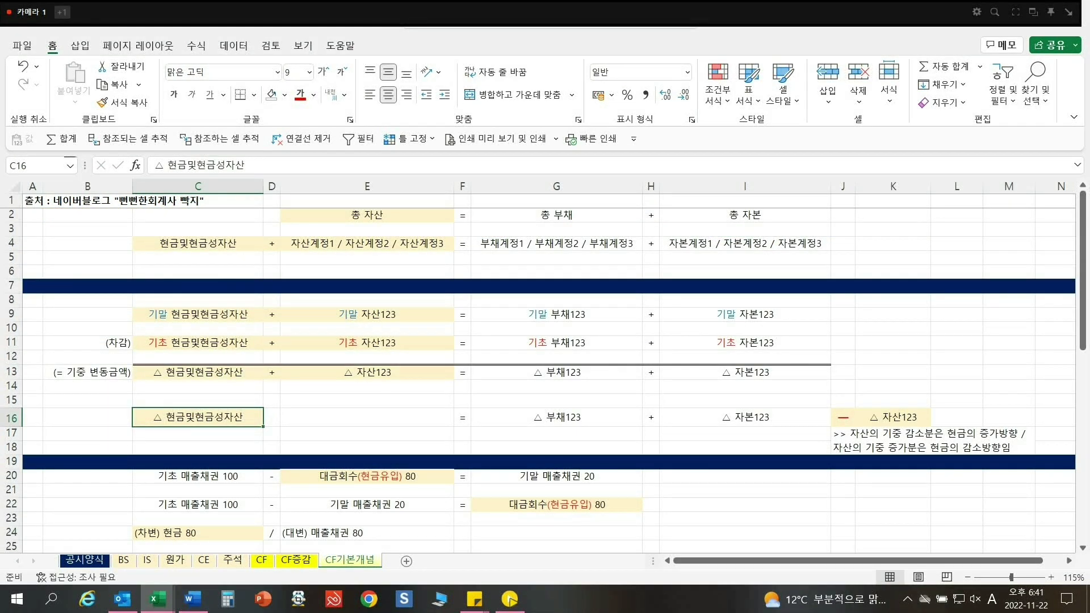
click(893, 417)
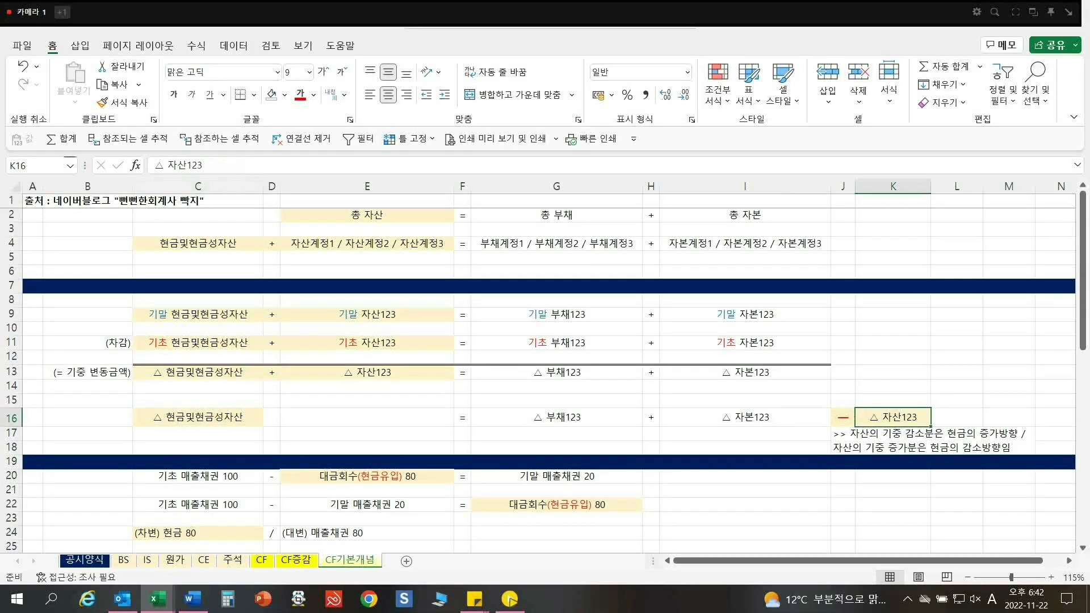
click(198, 314)
click(197, 342)
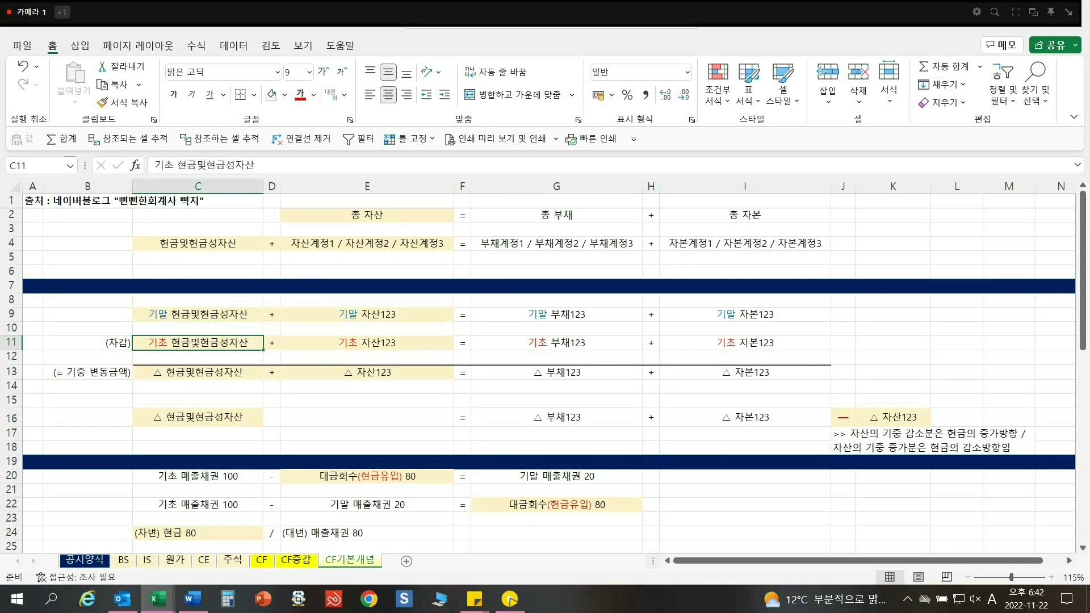
click(198, 372)
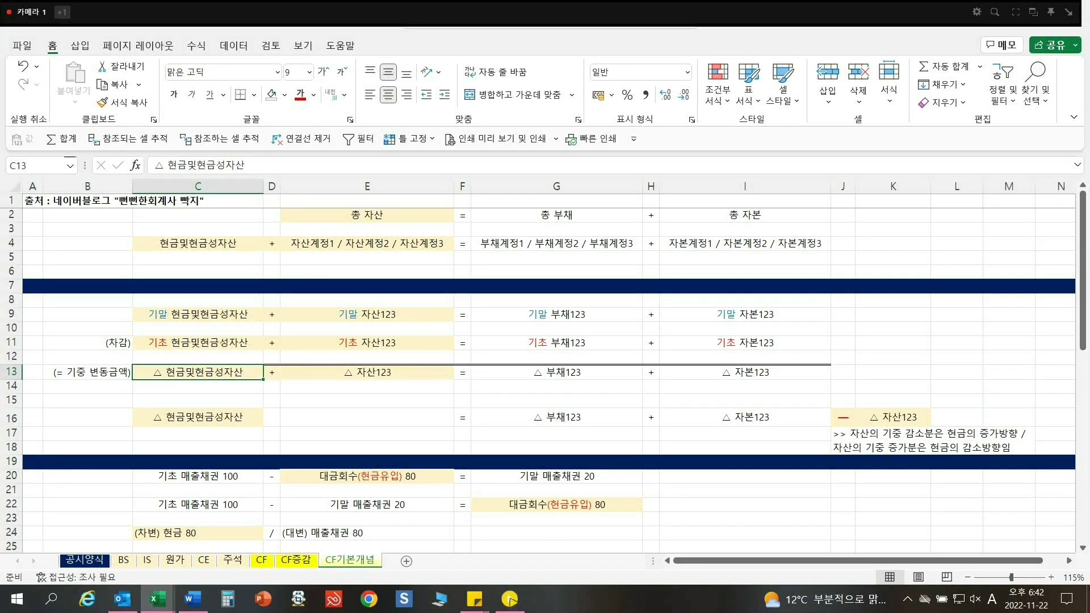
click(843, 418)
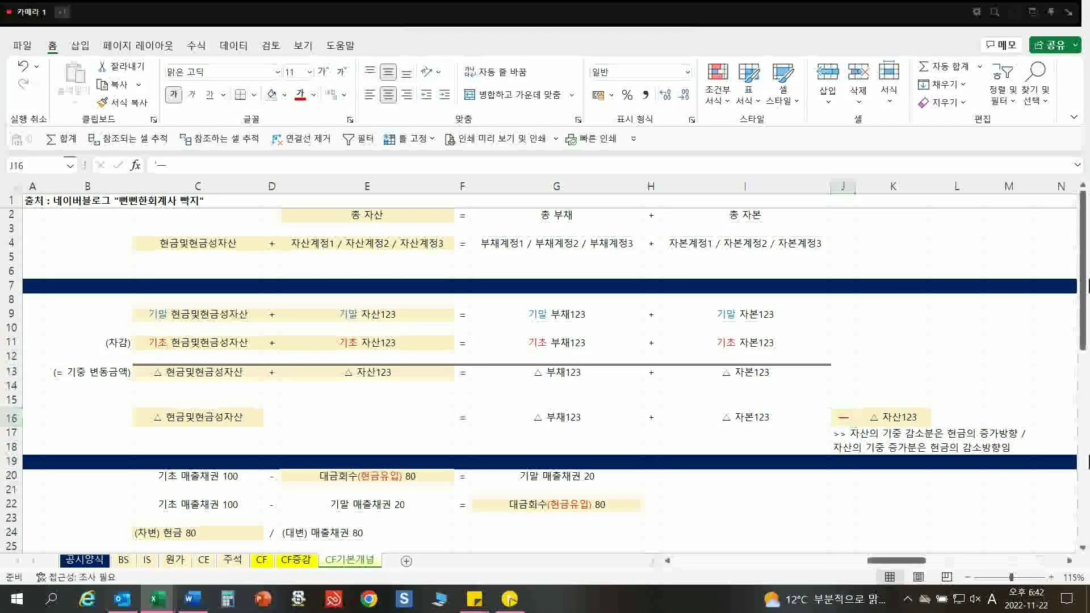
- Return to the CF sheet, review the 임차보증금 change formula in AD6, and confirm =AF5-AF4 as the 외상매입금 change in AF6
key(ctrl+Page_Up)
key(ctrl+Page_Up)
key(F2)
key(Escape)
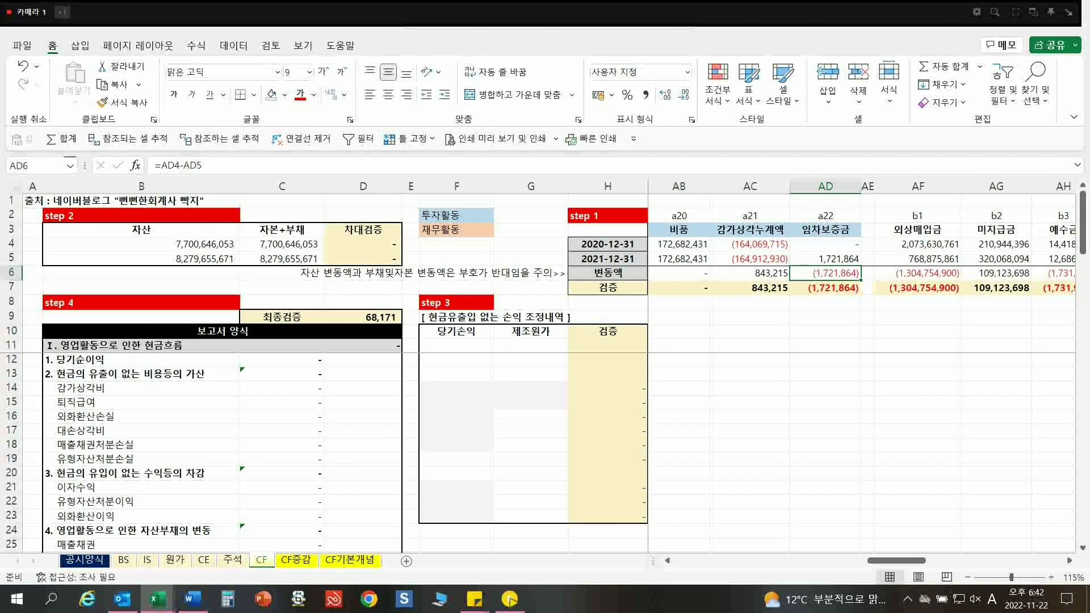
click(918, 273)
text(=AF5-AF4)
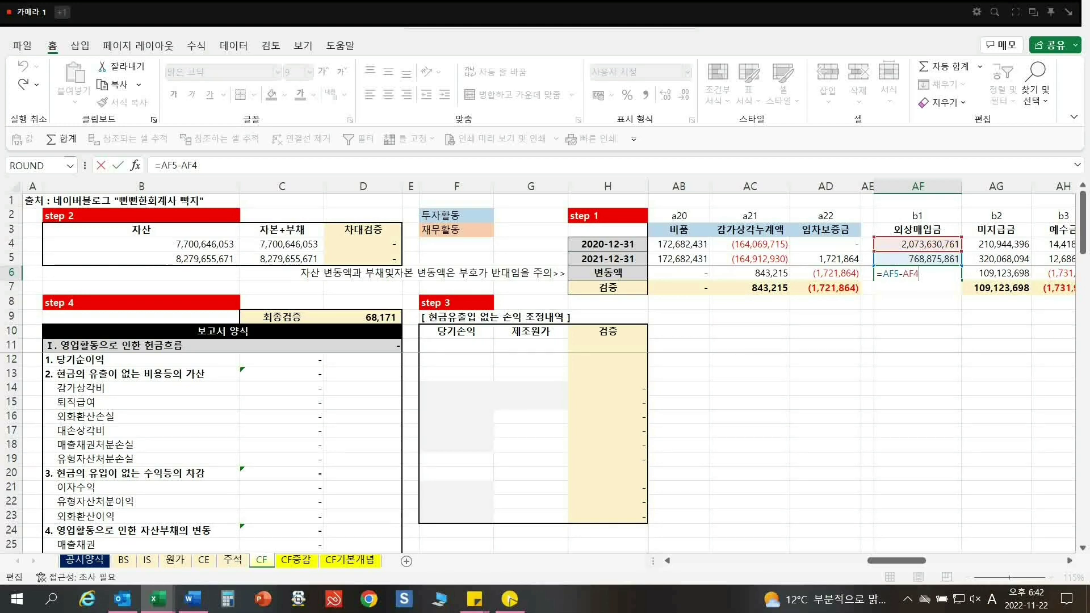
key(ctrl+Return)
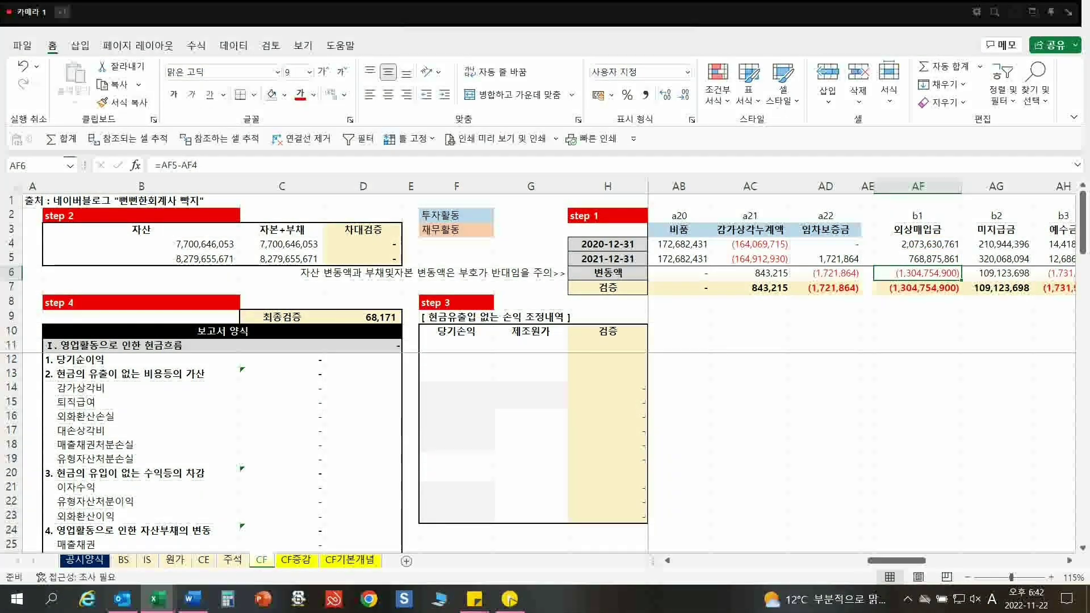
- Paste the AF6 change as a value into the 퇴직급여 row at AF15 and inspect the 검증 formula in AF7
key(ctrl+c)
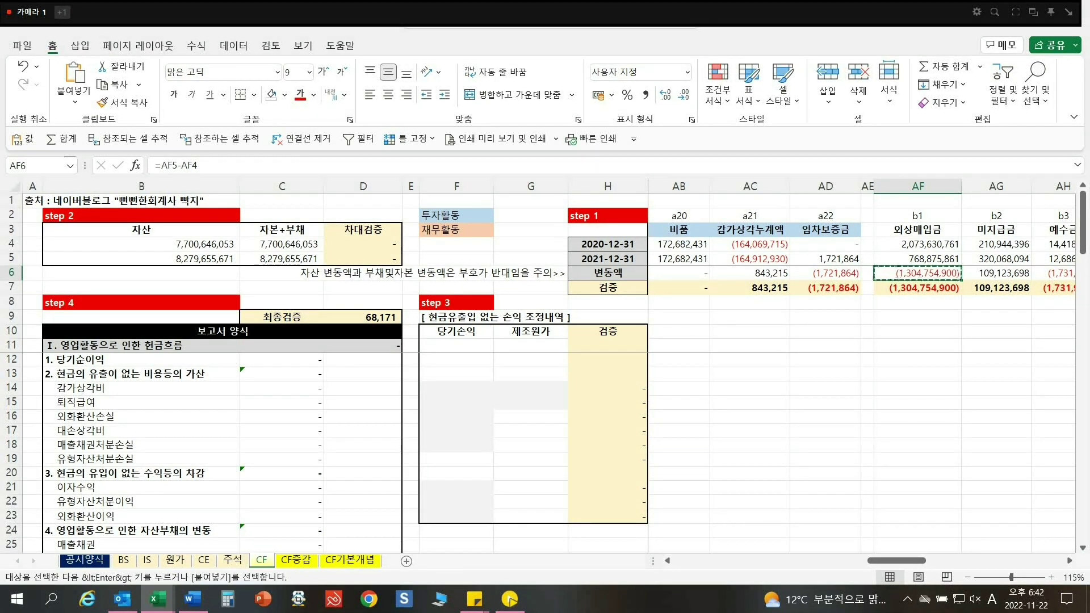
click(918, 402)
key(ctrl+shift+v)
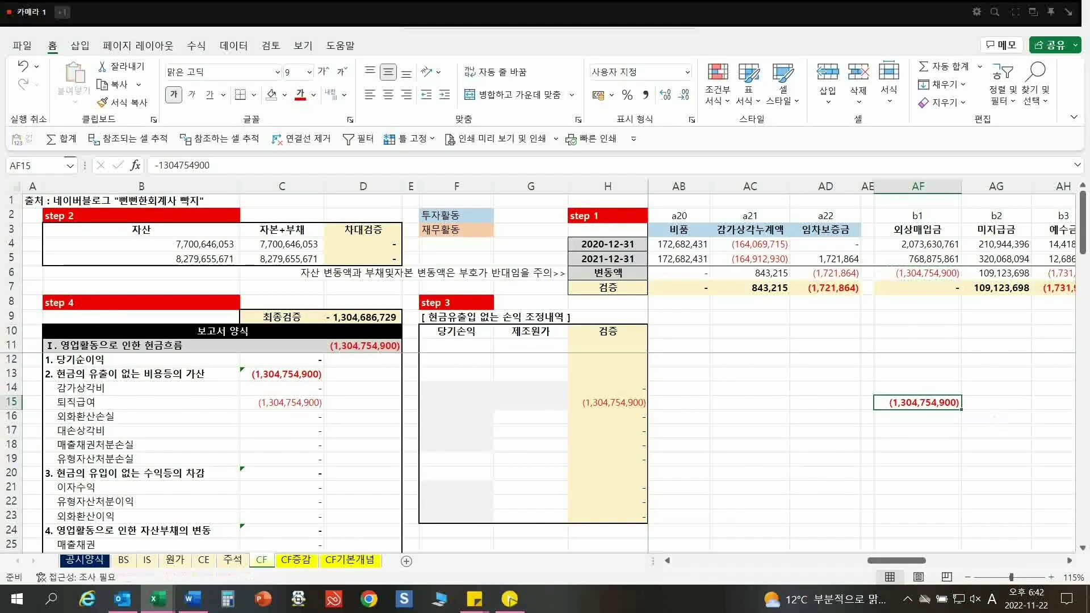
click(918, 288)
key(F2)
key(Escape)
- Clear the test amount from AF15 and recheck the 외상매입금 verification in AF7
click(917, 402)
key(Delete)
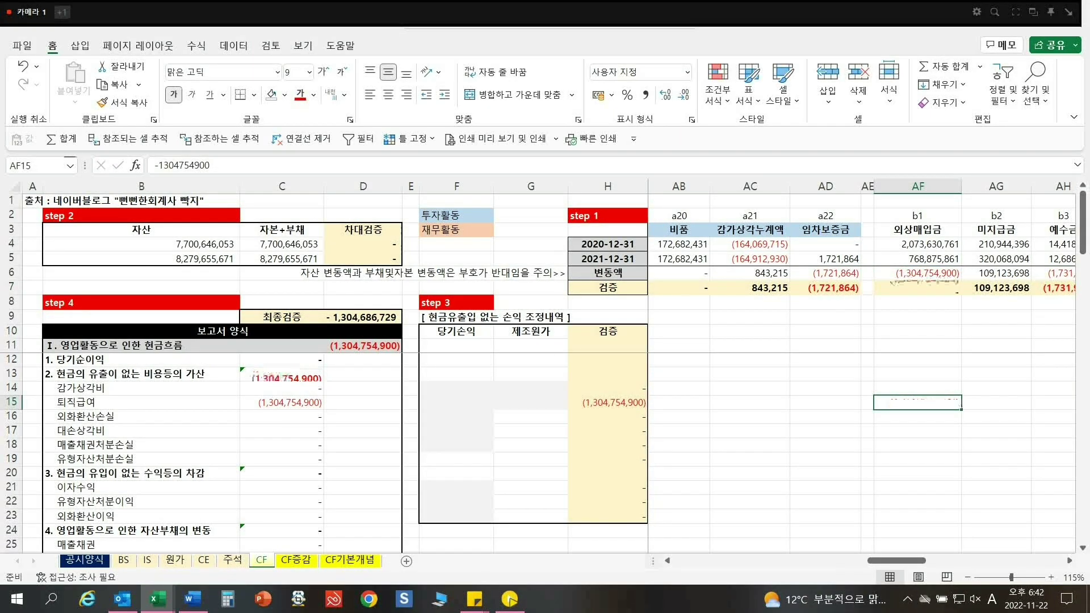
click(917, 288)
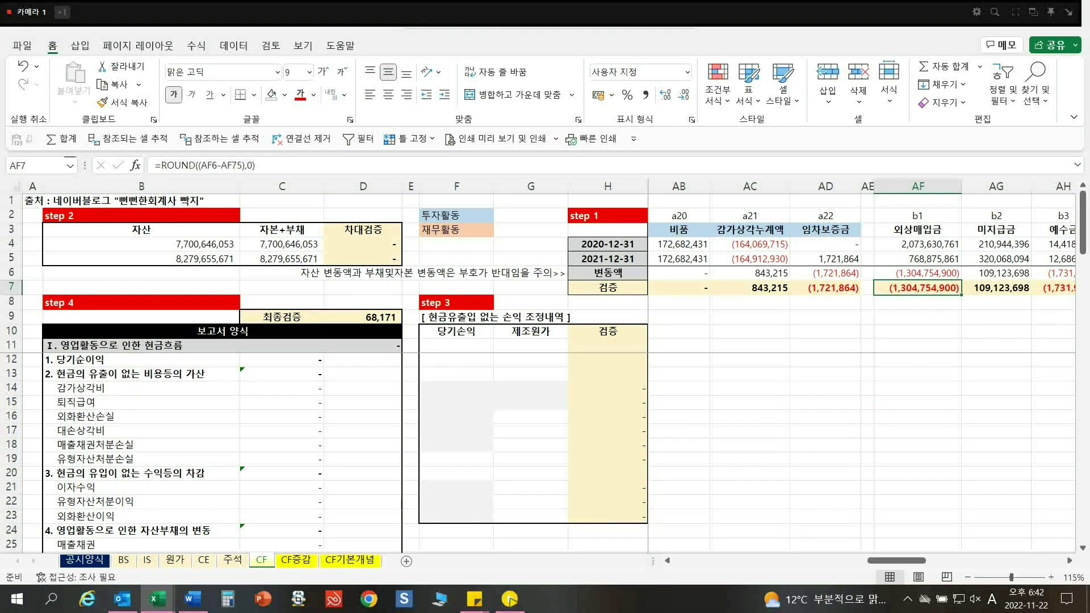
- Review the 검증 row back to the 현금 check in I7, ending at the step 1 heading in H2
key(Left)
key(Left)
key(Left)
key(Left)
key(Left)
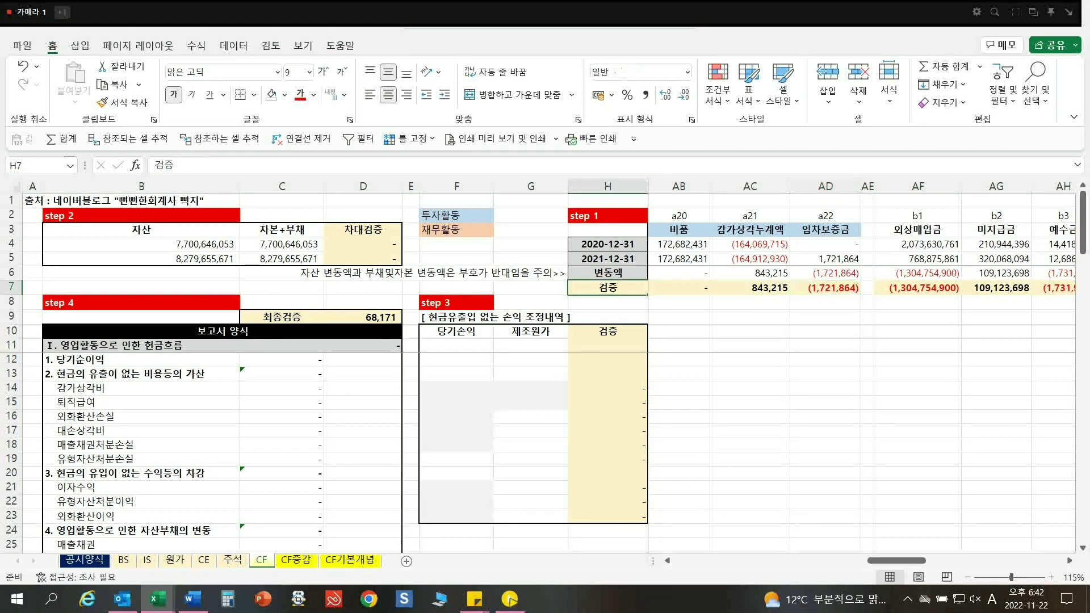
key(Right)
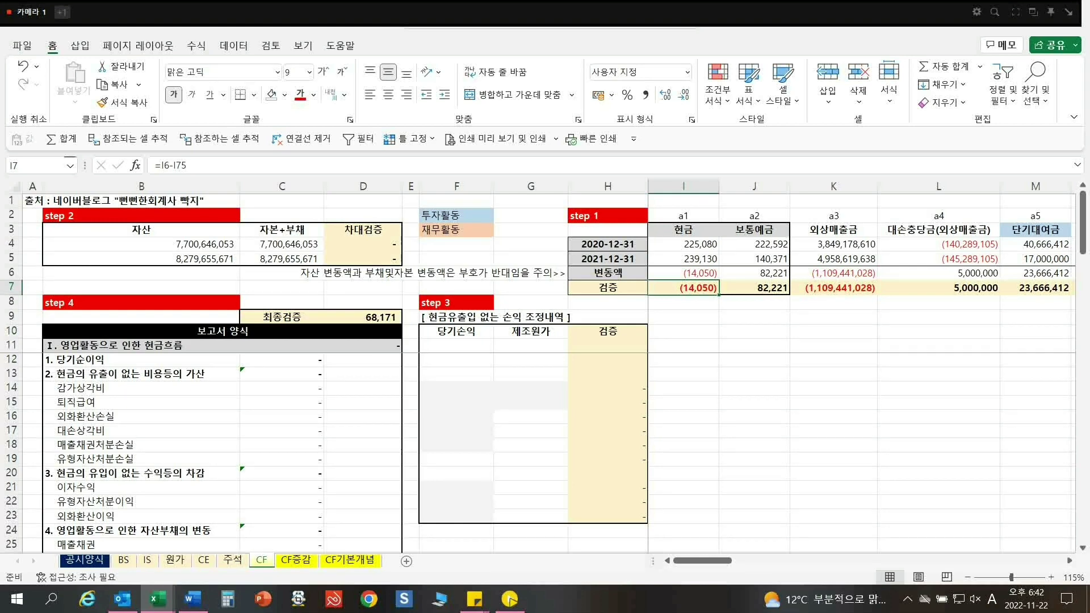
key(Left)
key(Left)
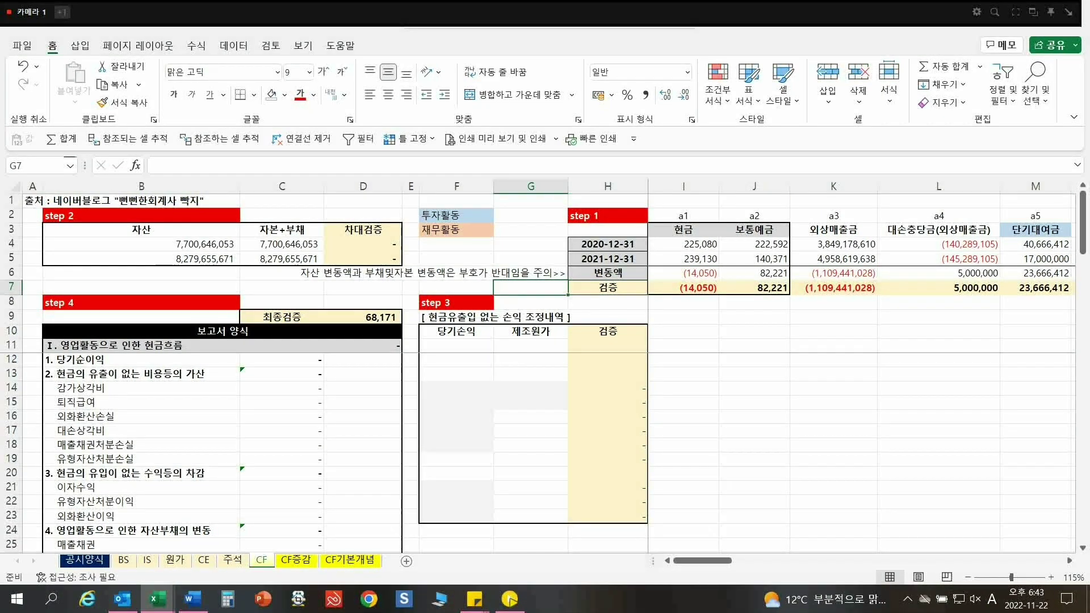
click(607, 216)
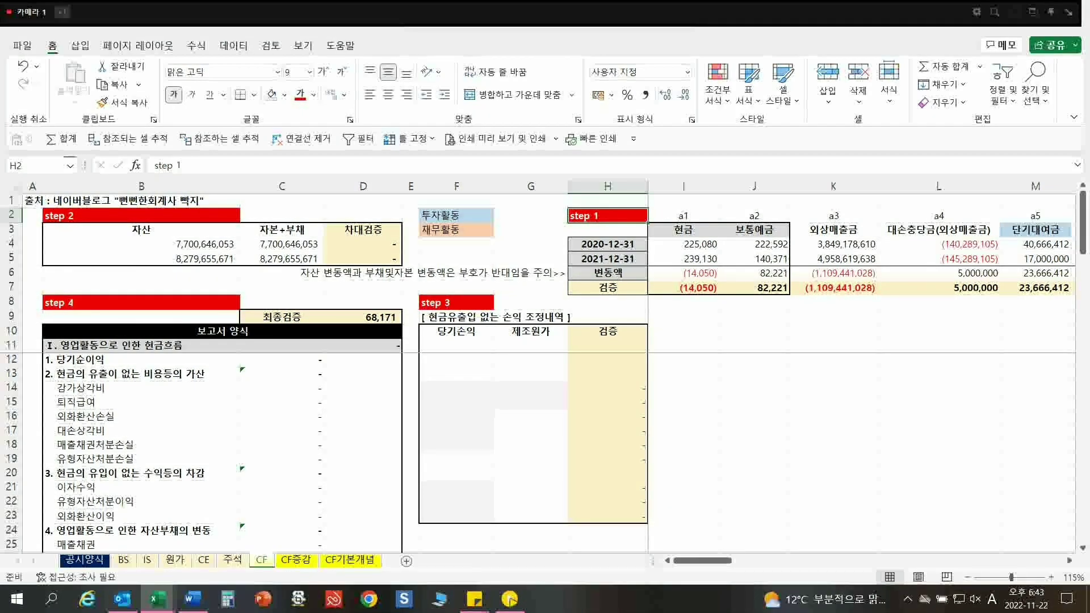
- Examine the step 2 block B2:D5, including its 자산 and 자본+부채 headings in row 3
click(141, 216)
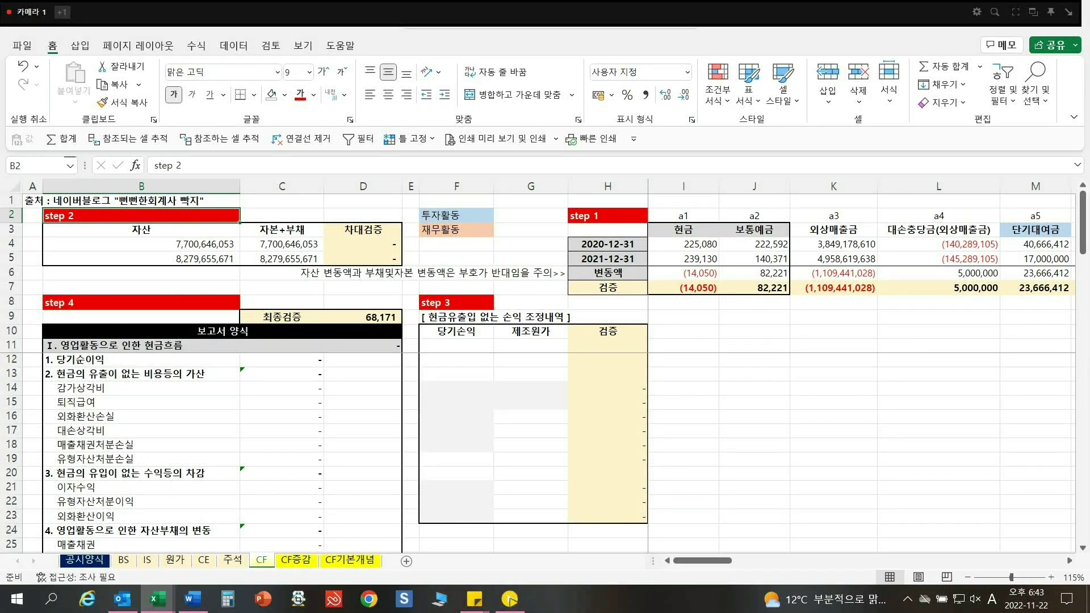
key(shift+Down)
key(shift+Down)
key(shift+Down)
key(shift+Right)
key(shift+Right)
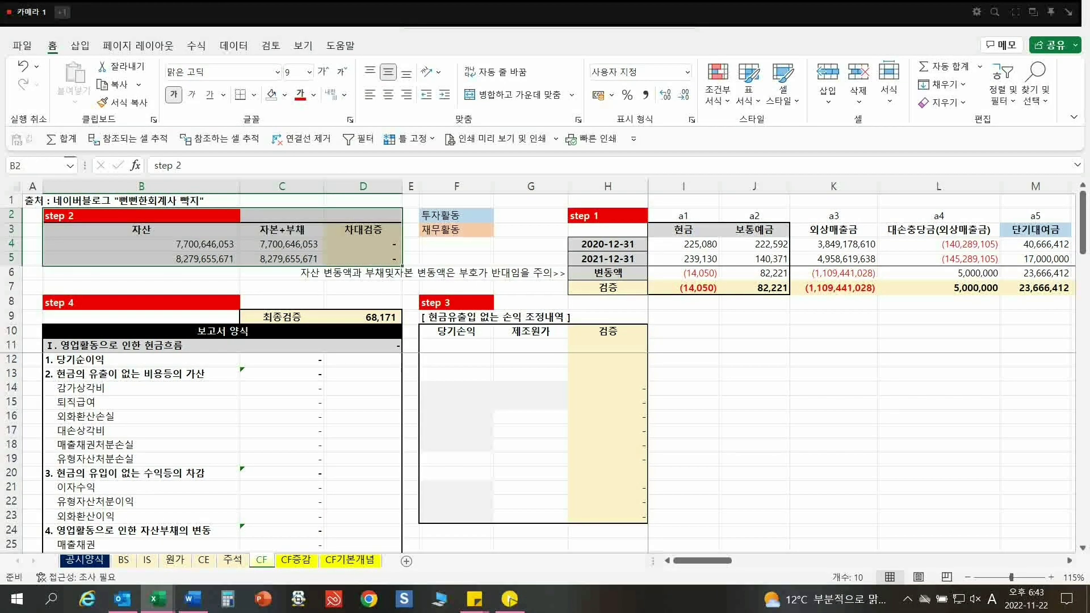
click(141, 229)
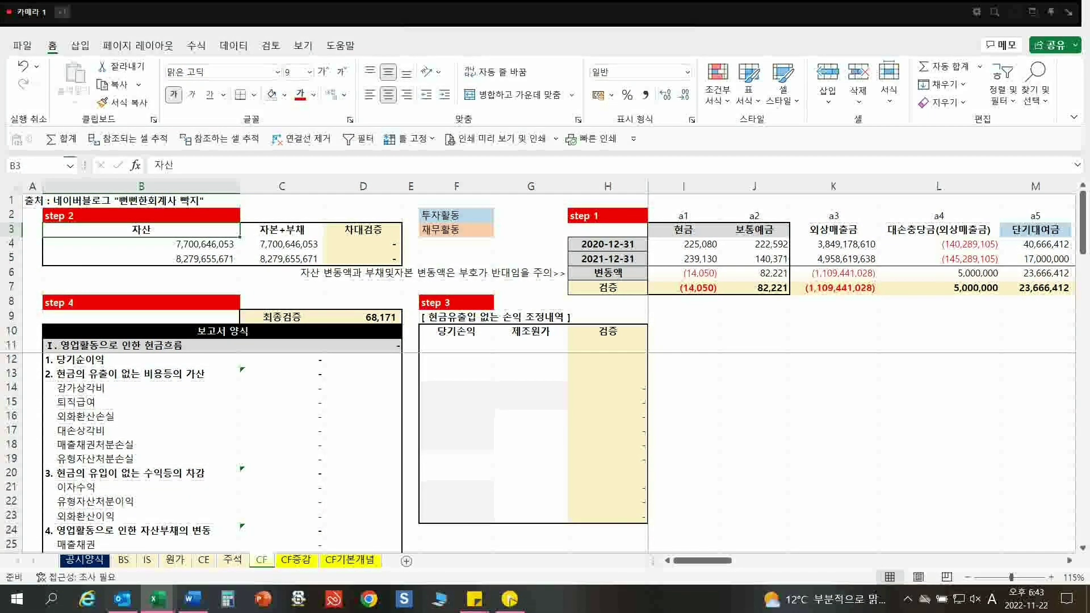
click(282, 230)
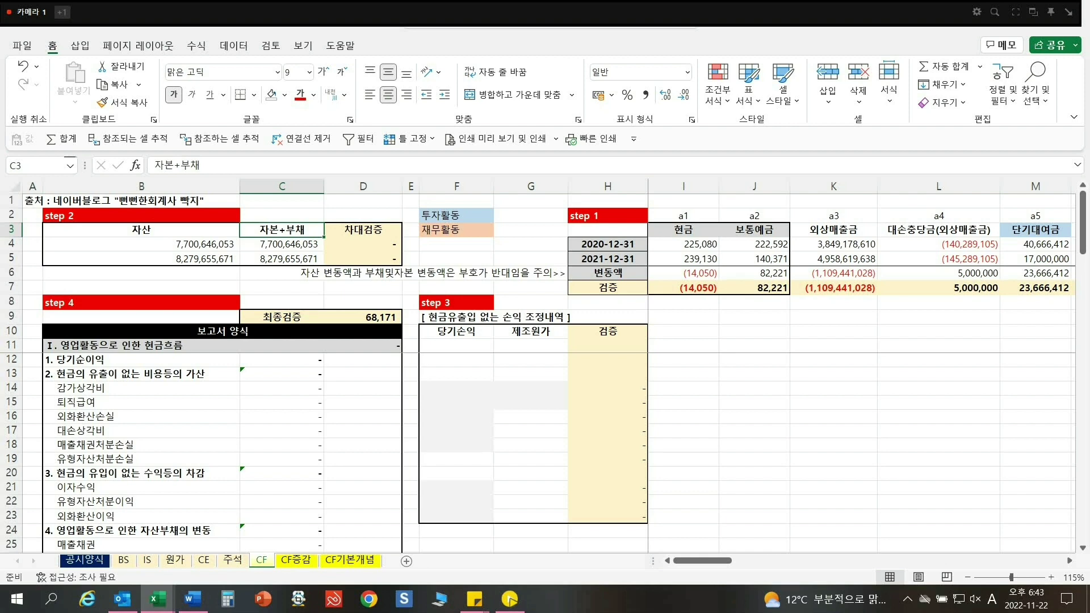
- Inspect the 자산 sum in B4, the 자본+부채 sum in C4 with its source range, and the 차대검증 formula in D4
double_click(363, 244)
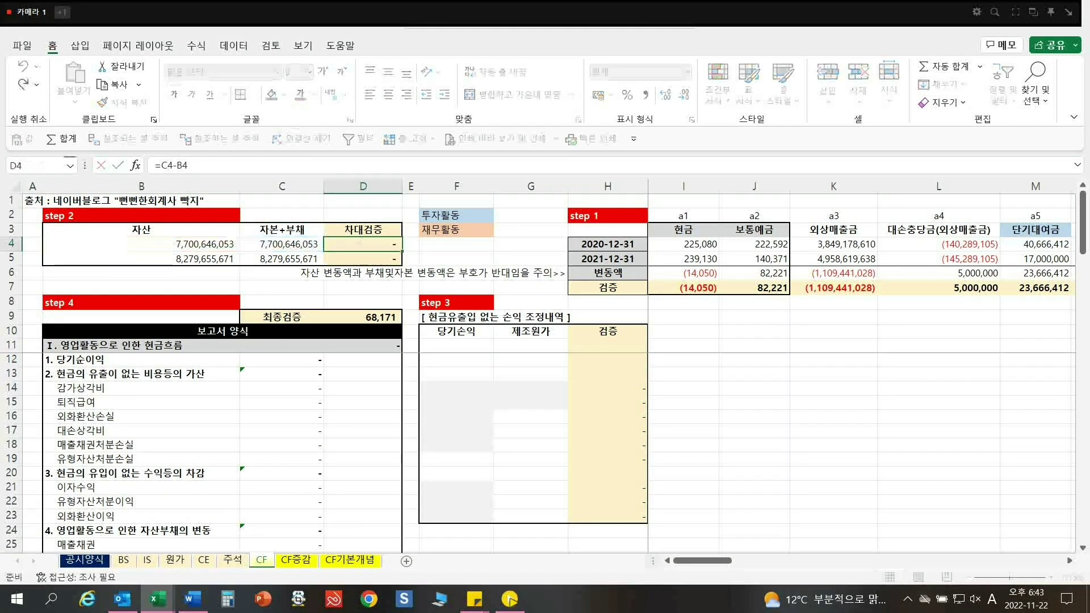
double_click(106, 244)
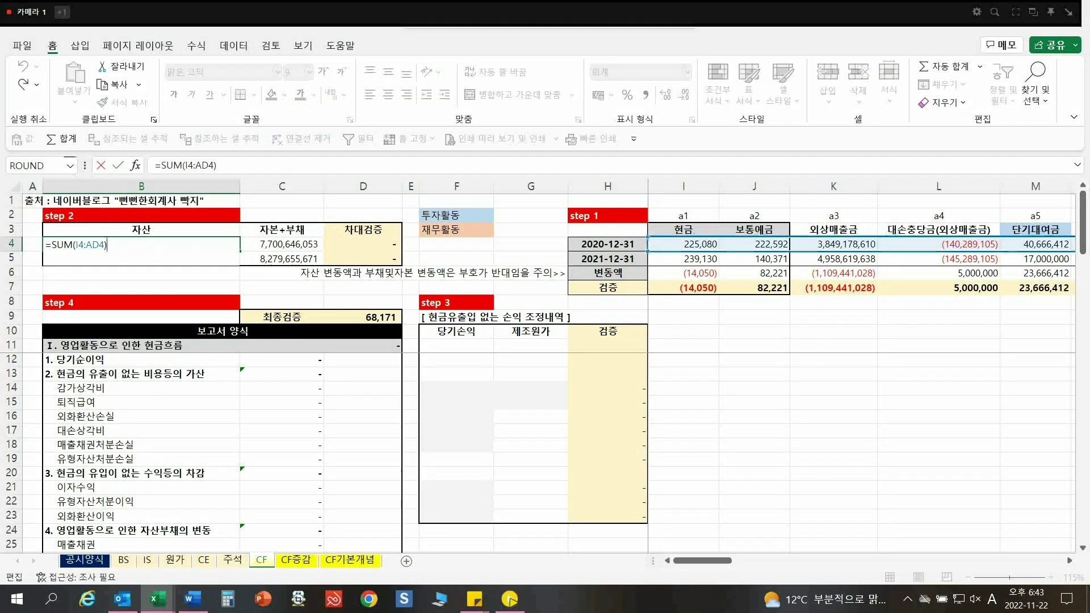
key(Escape)
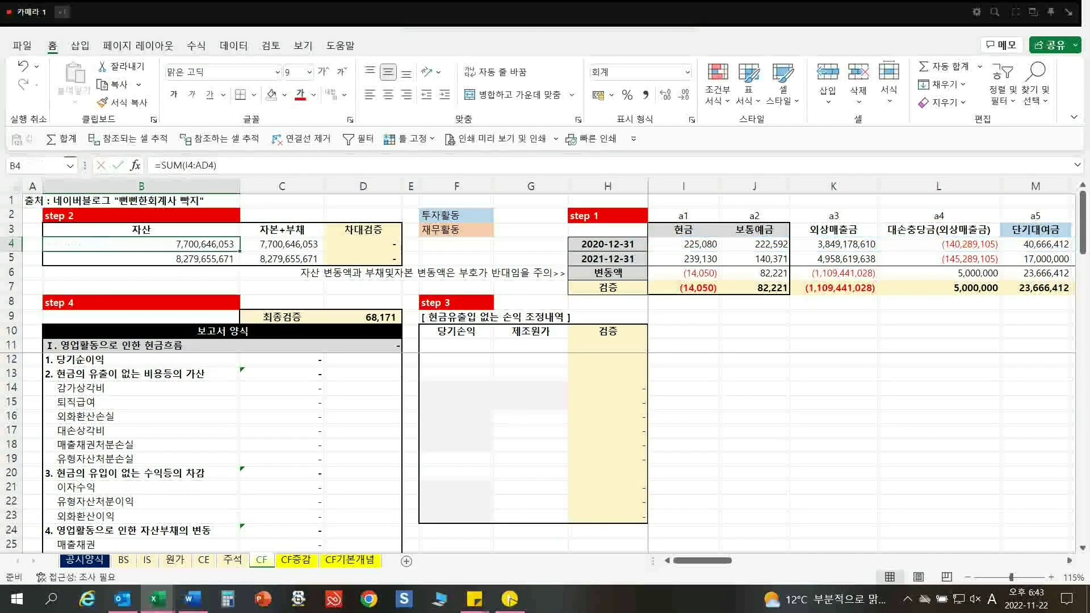
double_click(282, 244)
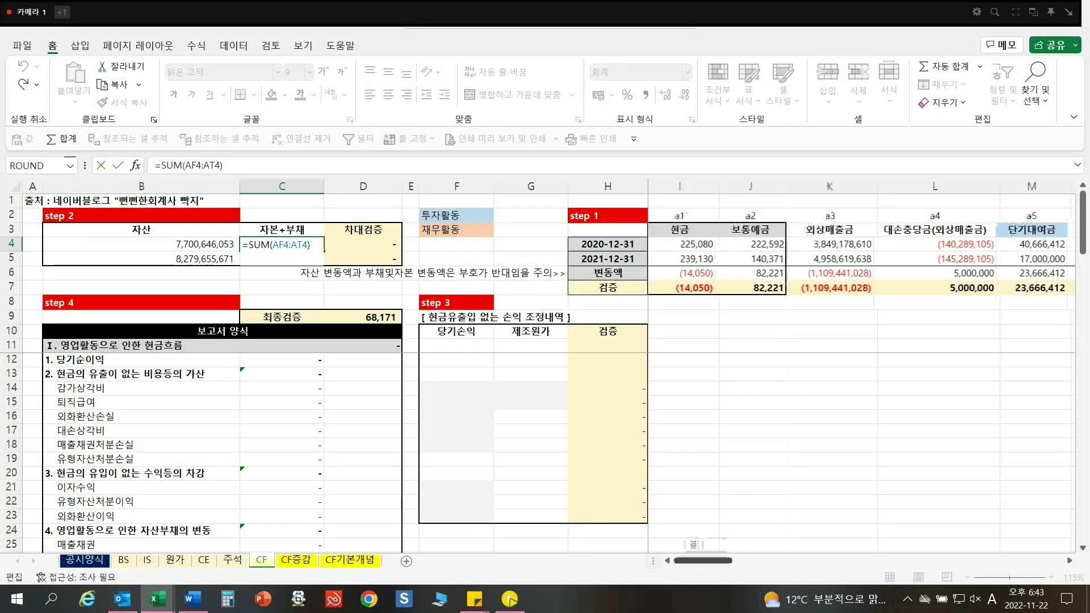
scroll(860, 255, right, 8)
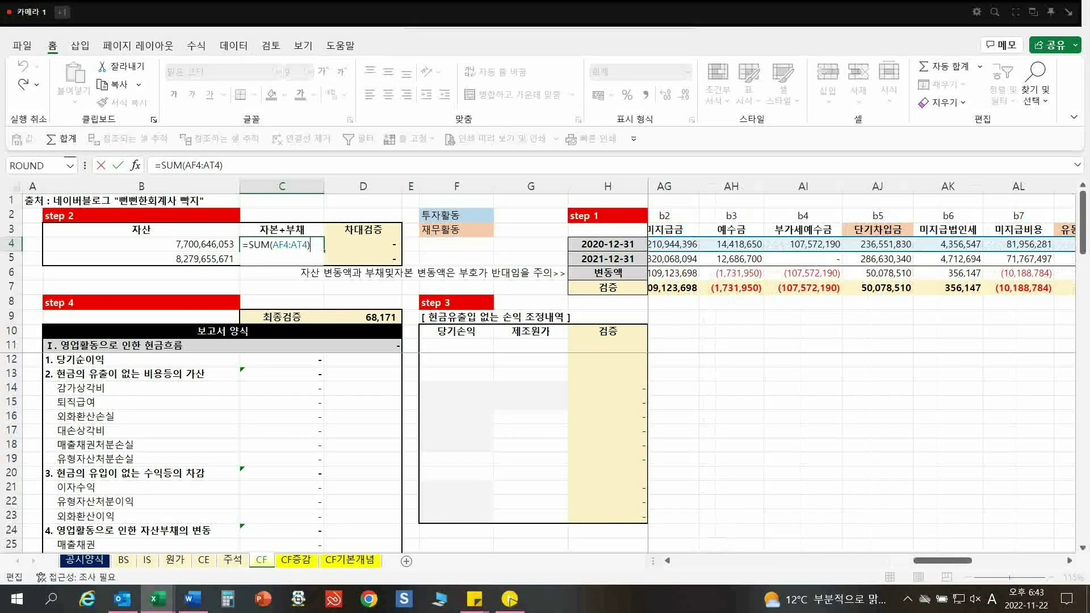
key(Escape)
double_click(363, 244)
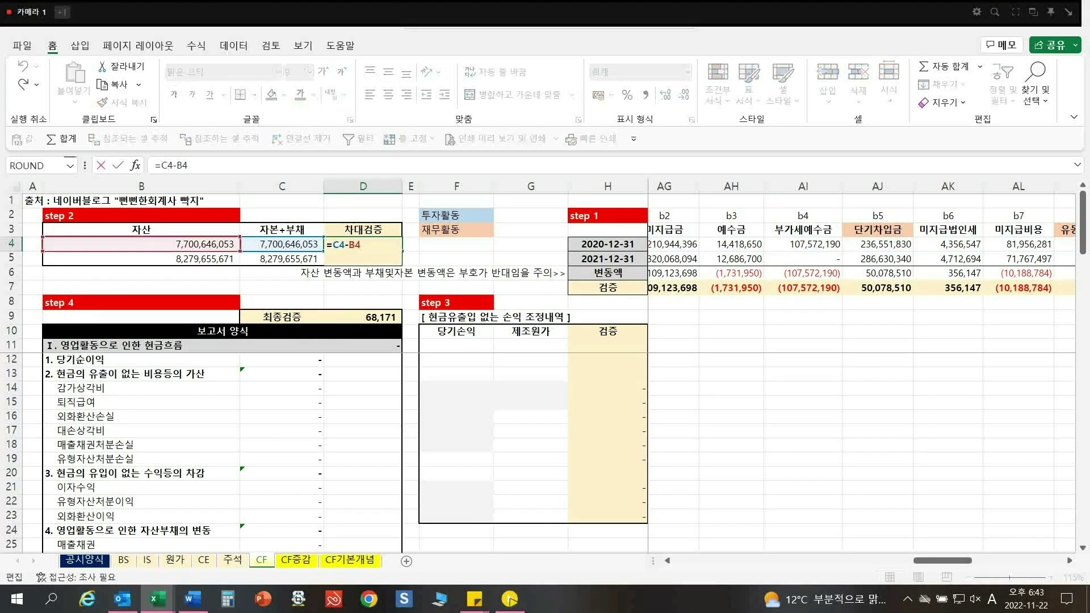
- Trace the 2020-12-31 row across B4:H4 and the 2021-12-31 row across B5:H5, and check D5
click(608, 244)
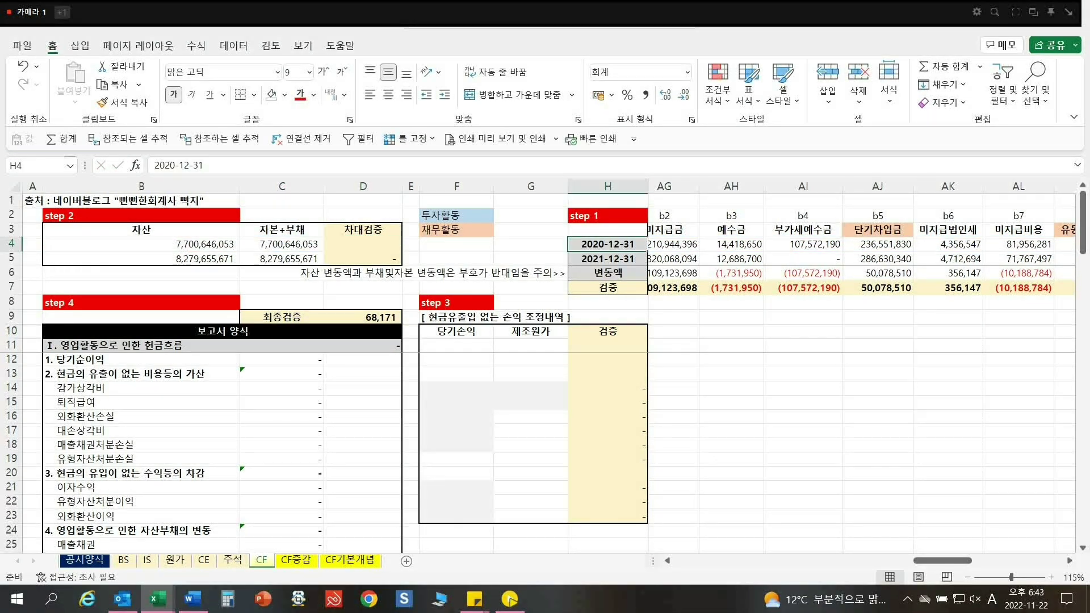
drag(142, 244, 608, 244)
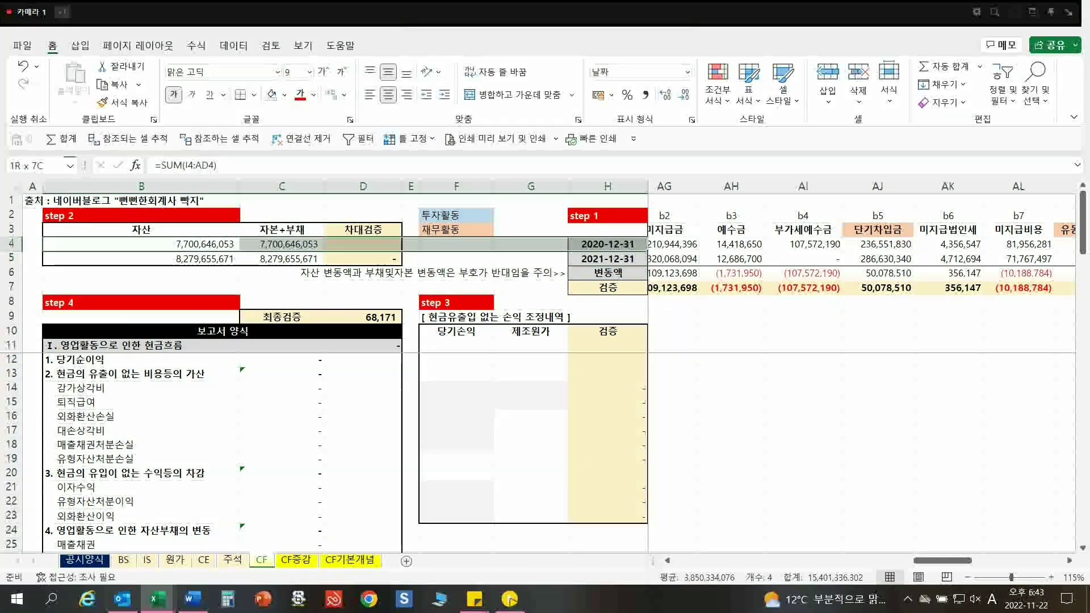
drag(142, 258, 608, 258)
click(363, 258)
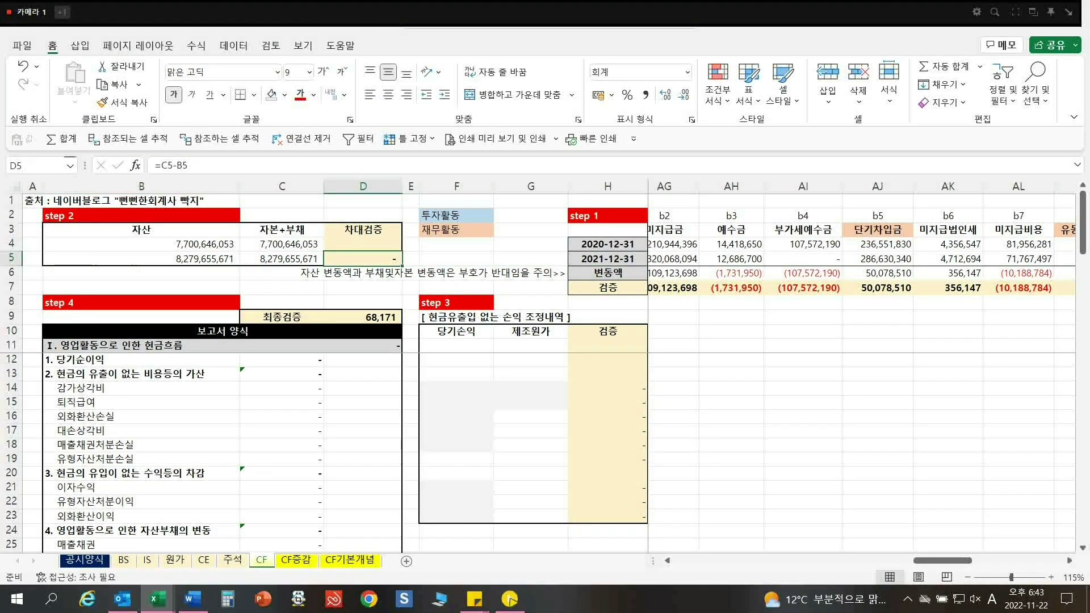
- Confirm =C4-B4 as the 차대검증 formula in D4 and recheck the 2021-12-31 difference in D5
key(Up)
text(=C4-B4)
key(Return)
key(Down)
click(363, 259)
click(364, 288)
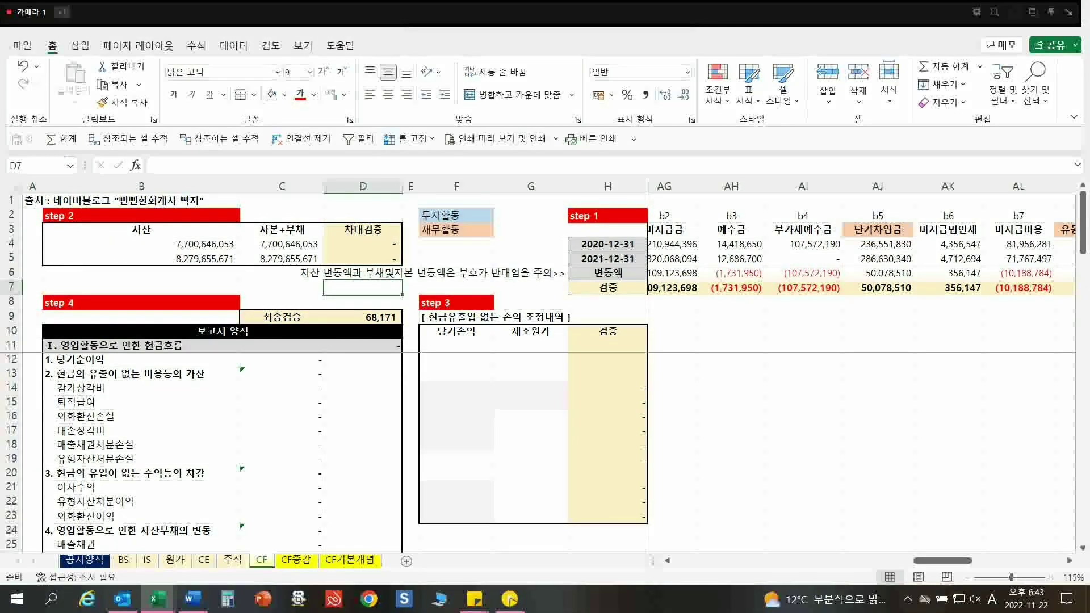
click(363, 258)
- Examine the step 3 block F8:H23 and its title [ 현금유출입 없는 손익 조정내역 ] in row 9
click(457, 288)
drag(456, 302, 608, 517)
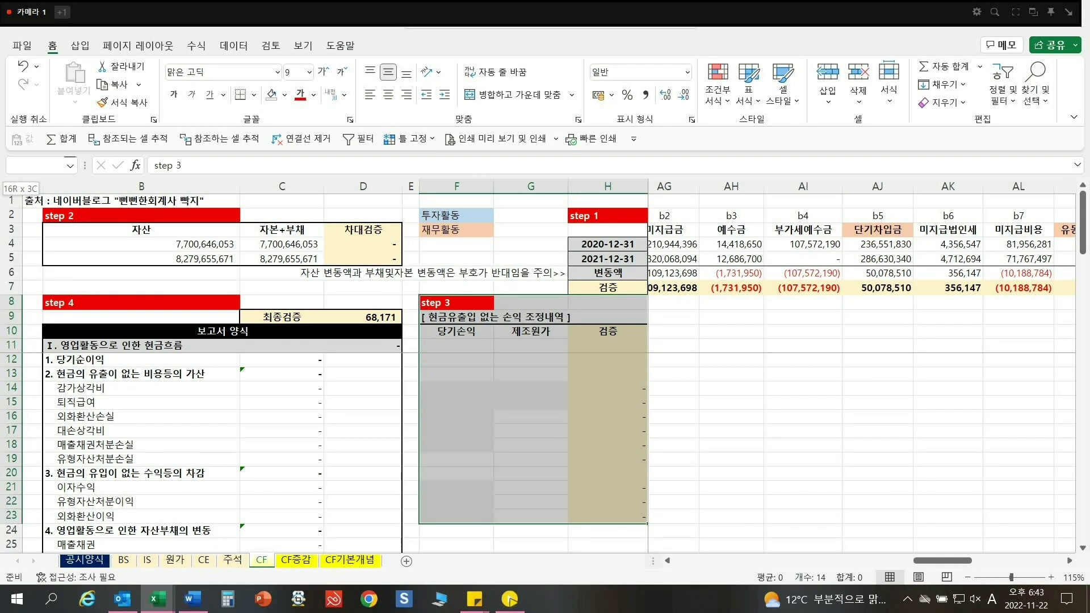
click(492, 316)
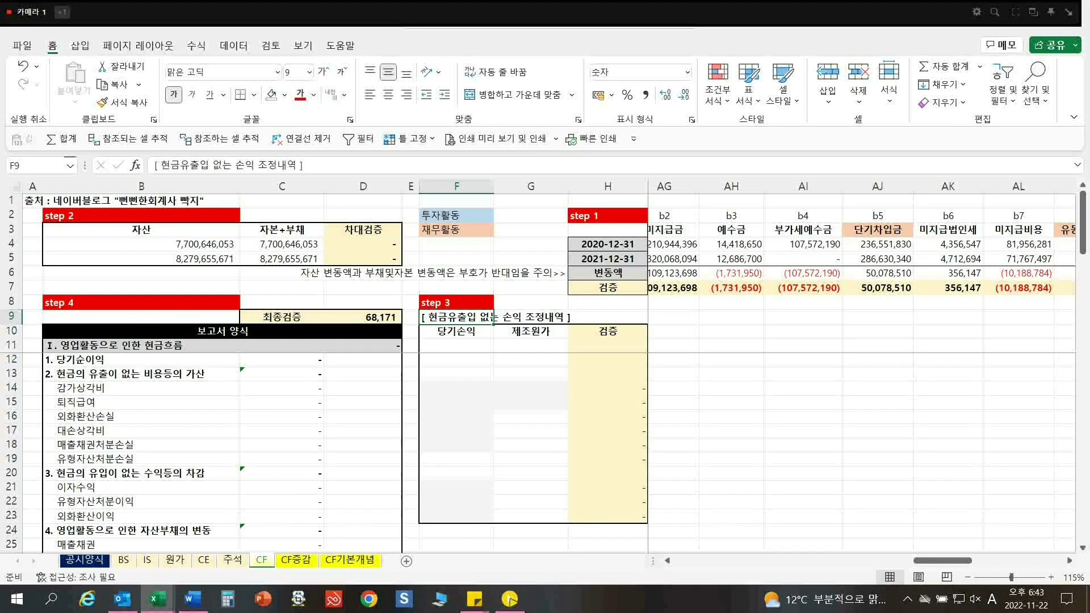
drag(493, 316, 624, 317)
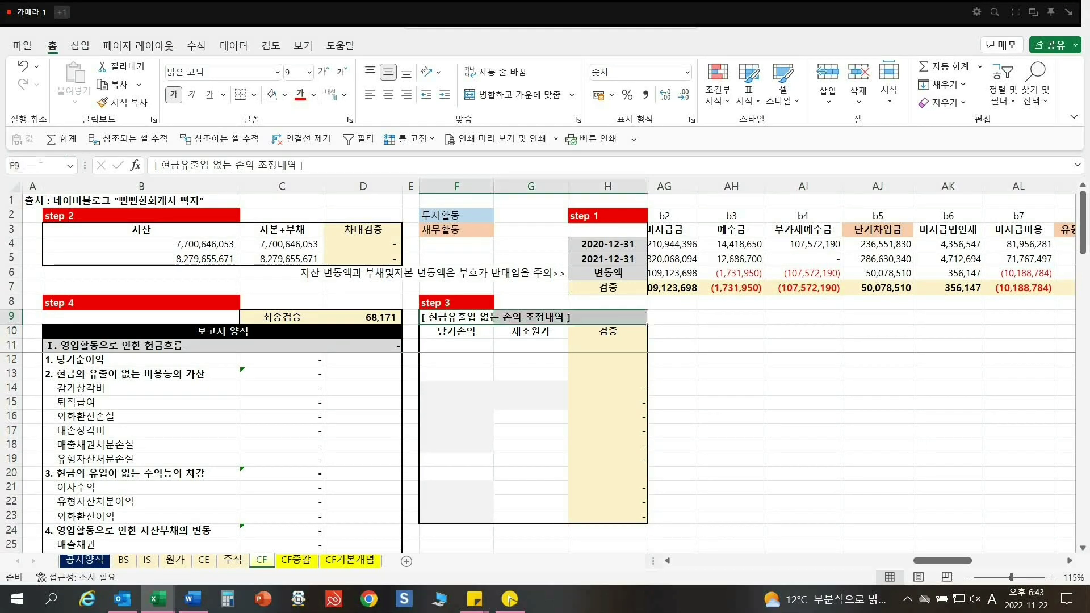
- Compare the non-cash expense and income items in B13:D23 with the step 3 adjustment table in F9:H23
drag(142, 374, 363, 373)
drag(364, 374, 363, 516)
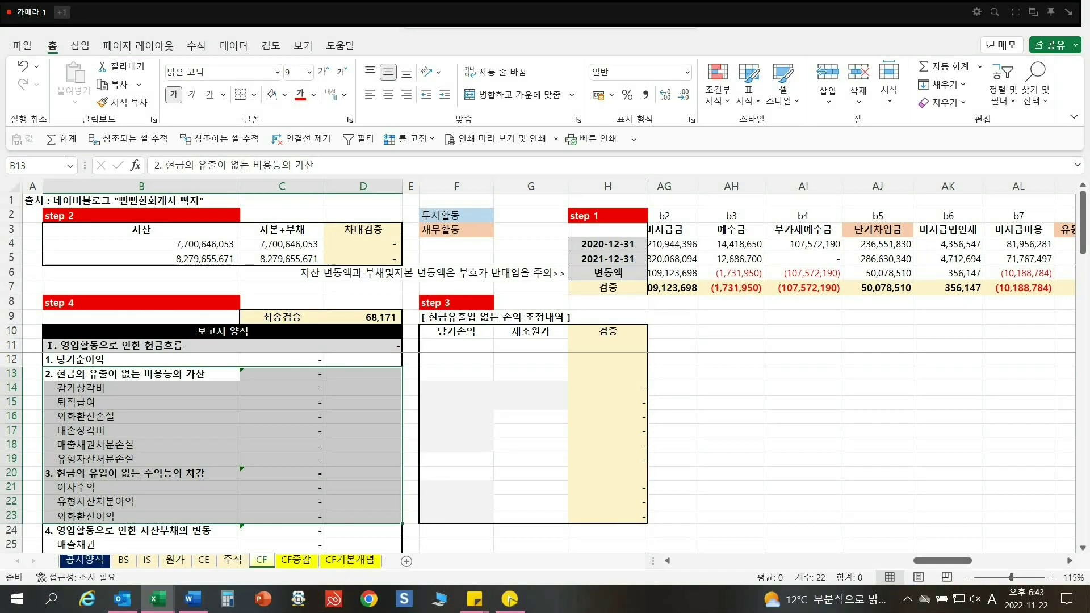
drag(142, 373, 363, 517)
drag(142, 374, 364, 516)
drag(457, 317, 607, 516)
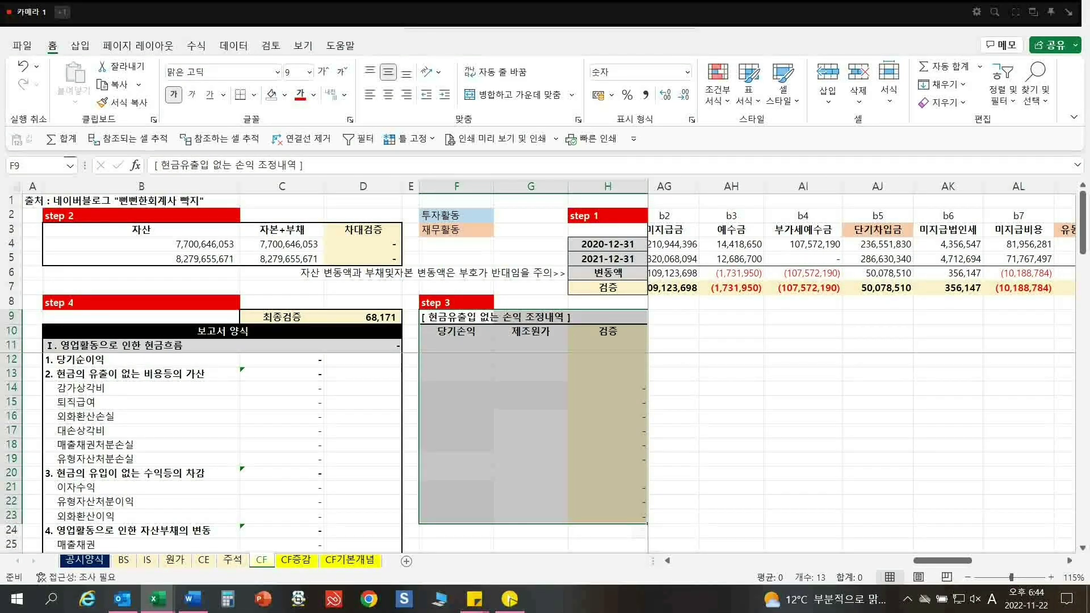
- Examine the 감가상각비 row from F14 to its 검증 cell H14, and the 당기손익 column F10:F23
click(457, 388)
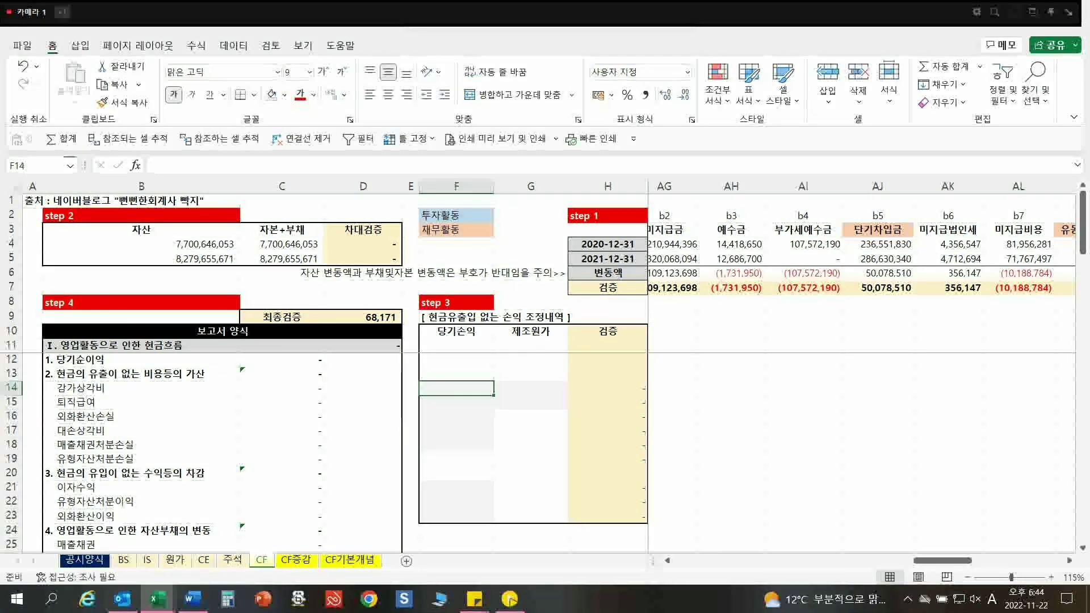
key(Right)
key(Right)
key(Right)
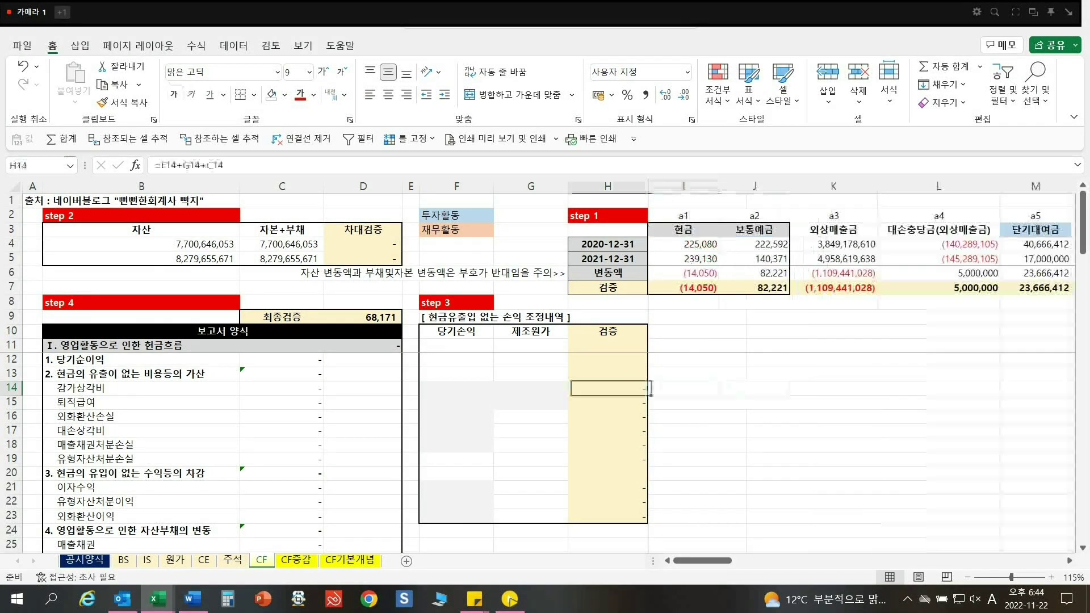
click(457, 389)
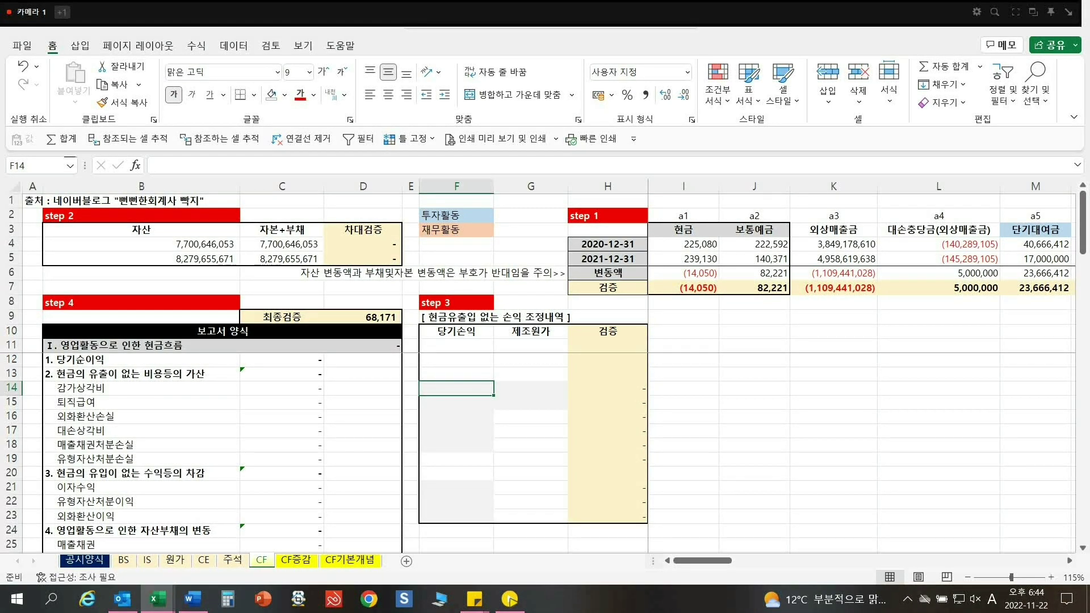
drag(457, 331, 456, 516)
click(456, 388)
- Try clearing the item names in B14:B19 and B21:B23, undo the deletion, and select 퇴직급여 in B15
drag(142, 389, 142, 517)
key(Delete)
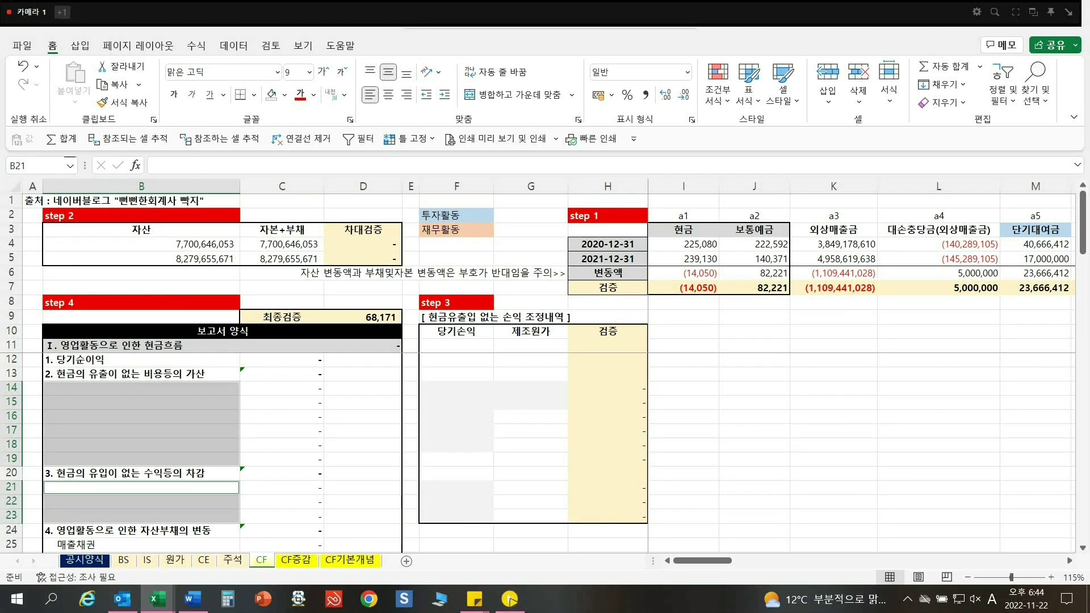
key(ctrl+z)
click(142, 402)
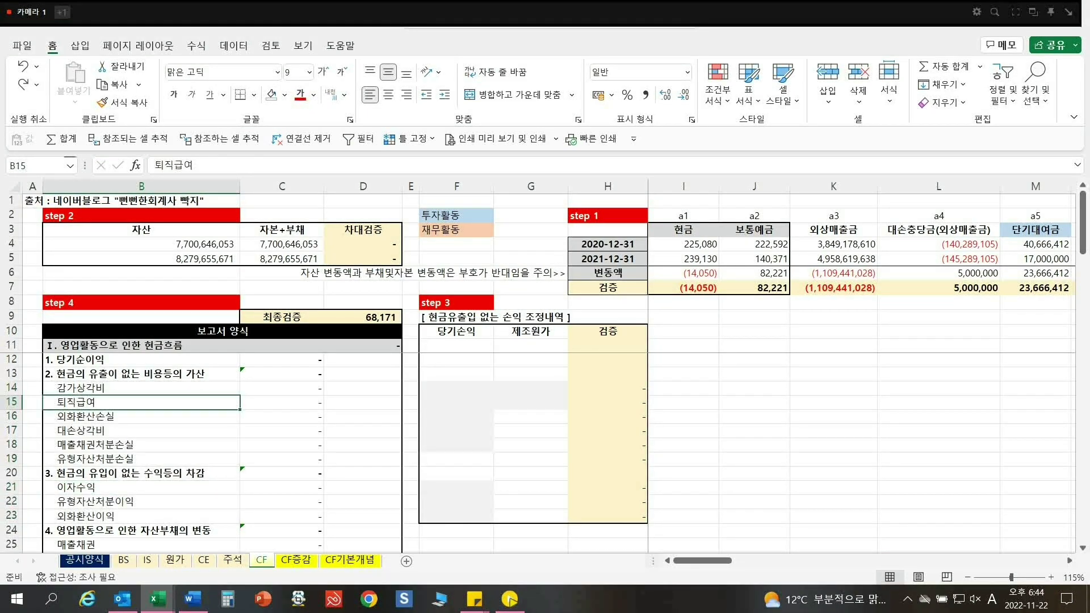
- Collapse the grouped columns C:F on the 원가 sheet
click(456, 388)
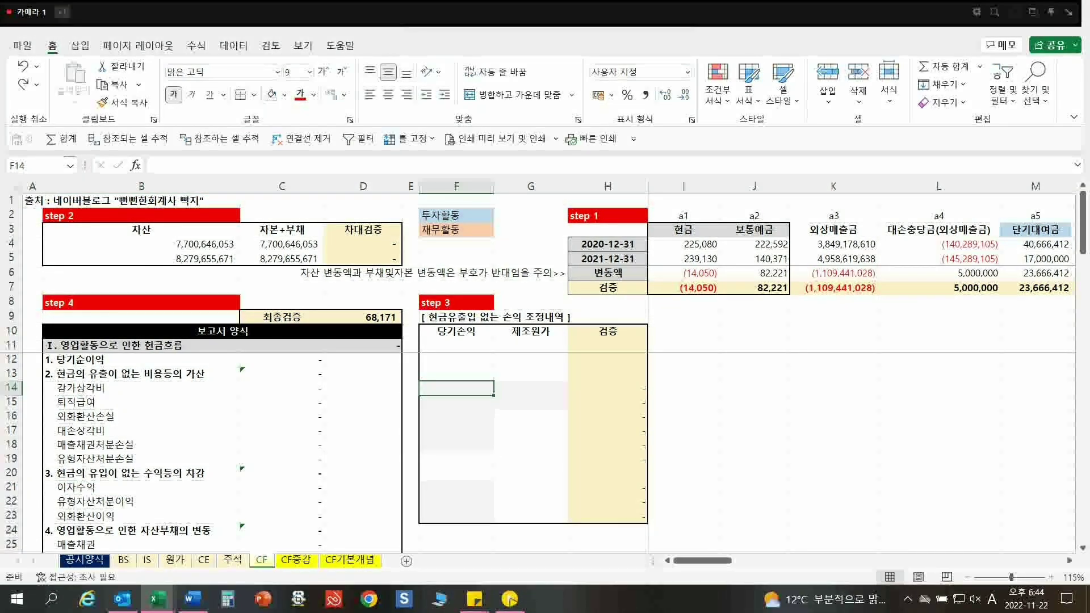
click(147, 560)
click(175, 561)
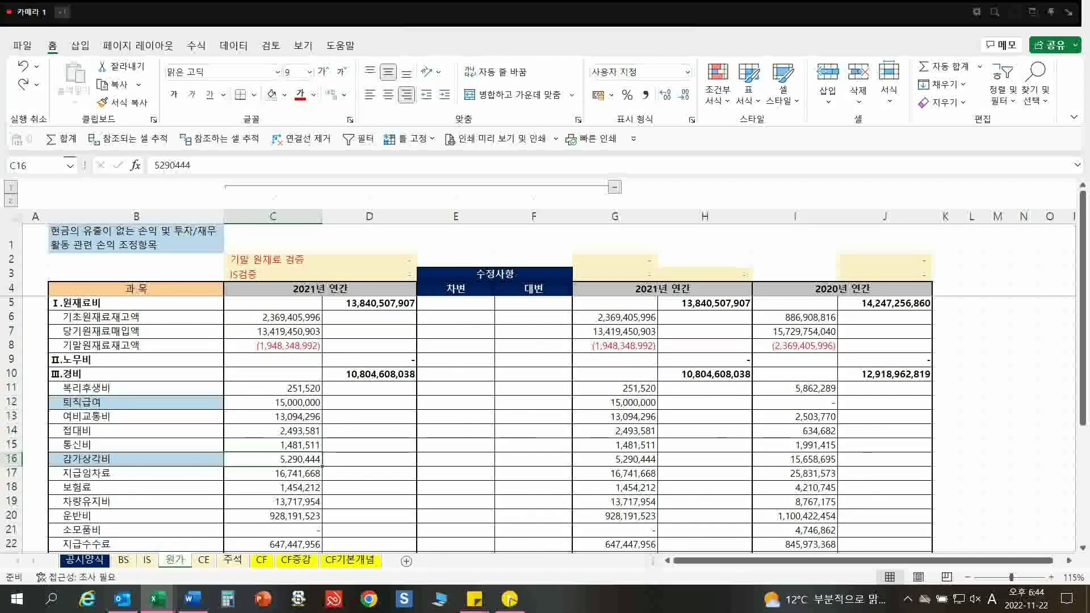
click(615, 186)
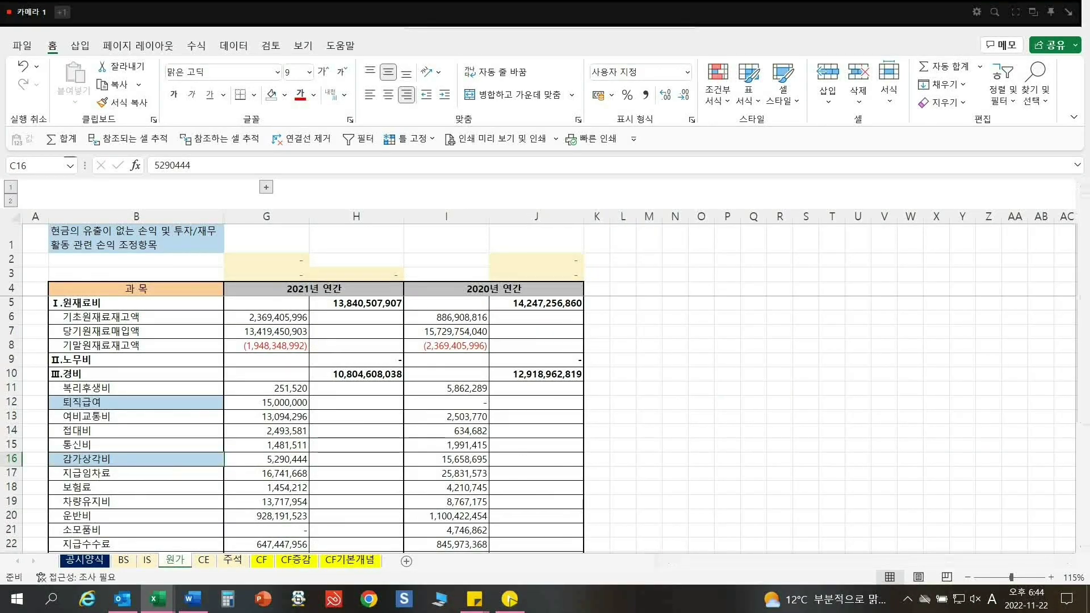
- Examine the blue legend in C1 of the IS sheet and the matching highlighted accounts under 판매비와관리비
key(ctrl+Page_Up)
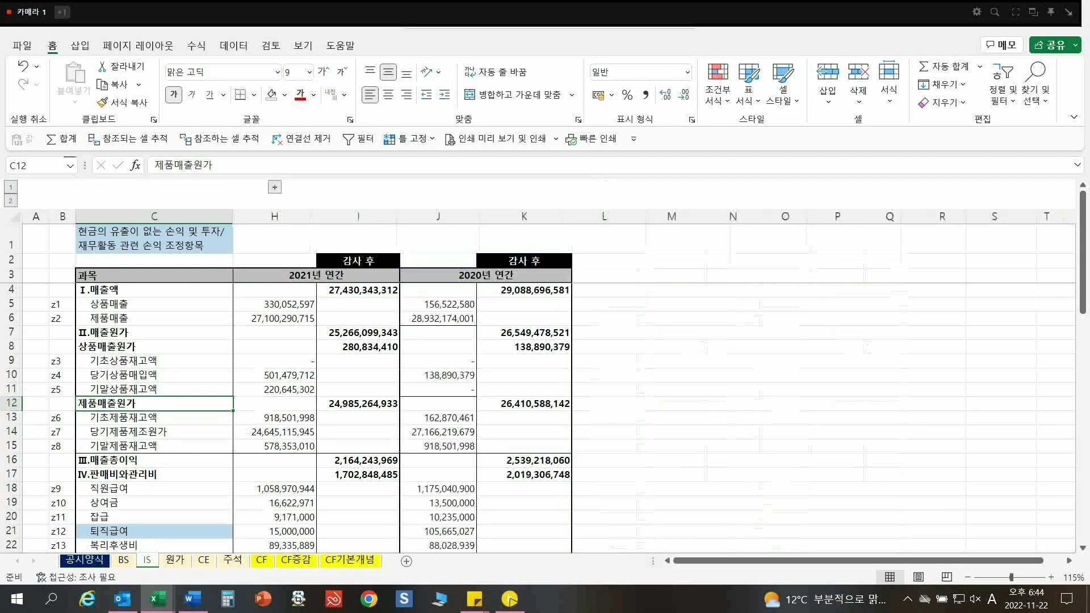
click(275, 333)
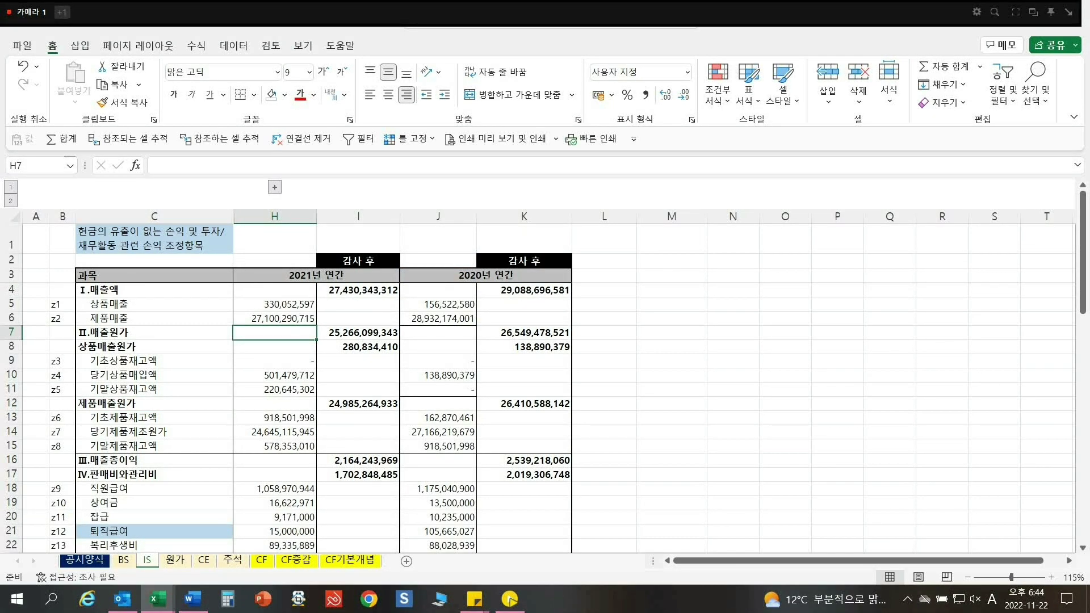
click(154, 238)
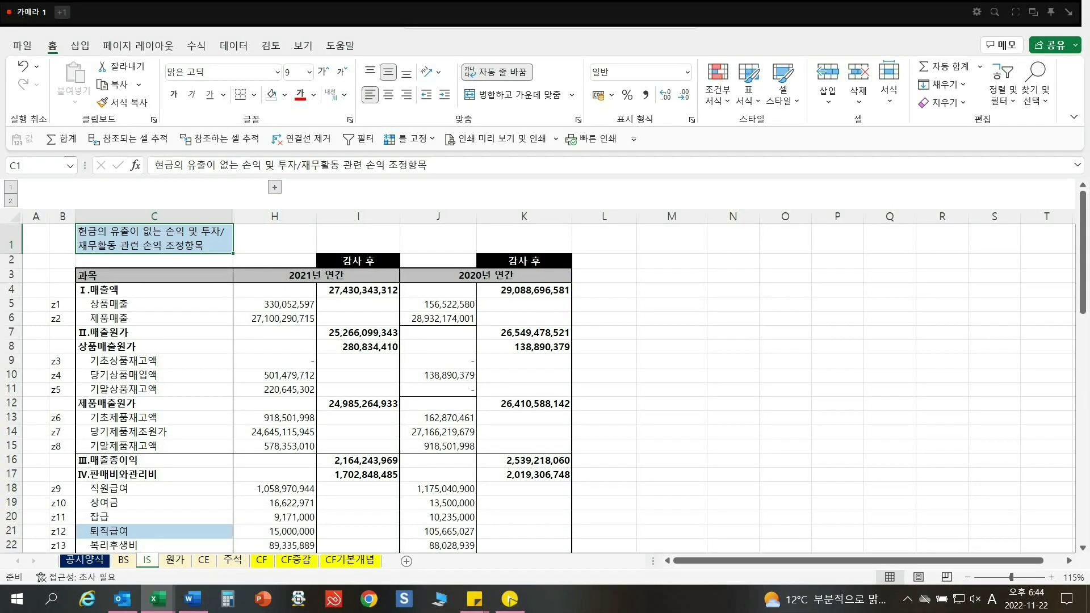
click(153, 318)
scroll(540, 397, down, 4)
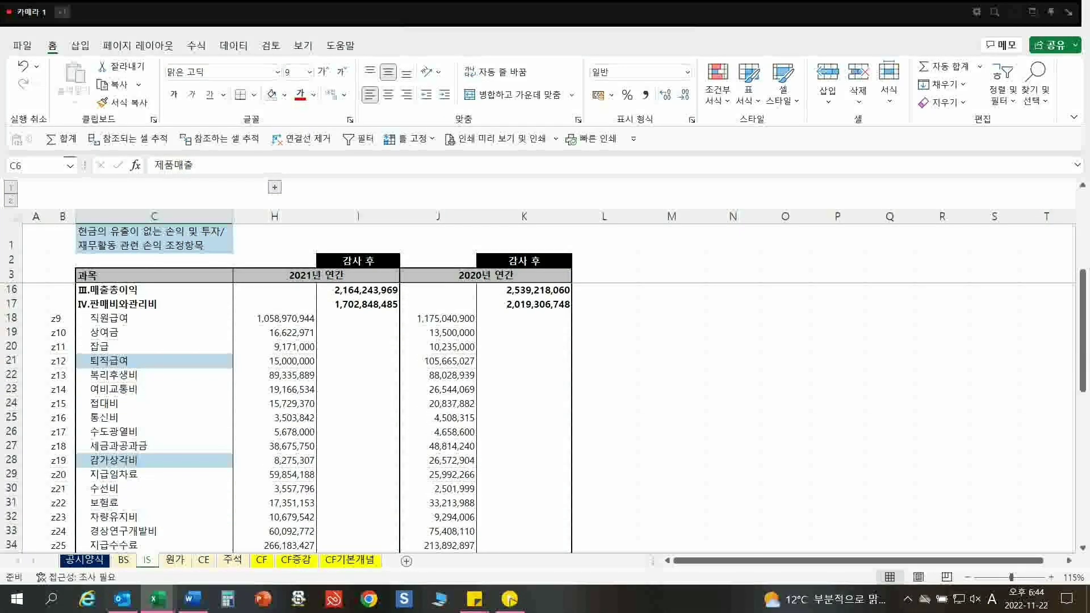
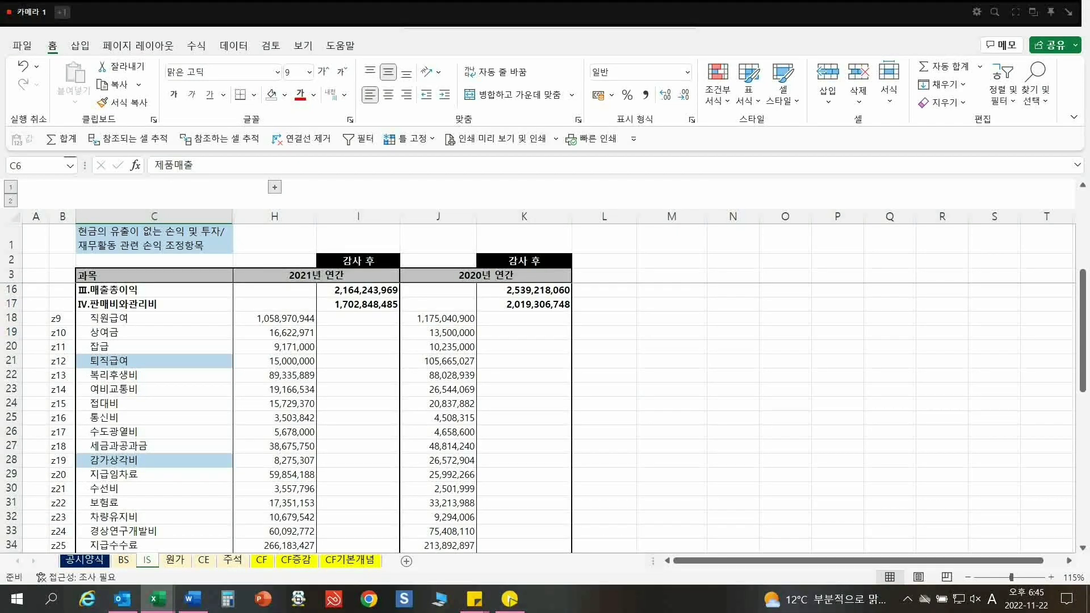
- Examine the highlighted 퇴직급여 in C21:H21 and 감가상각비 in C28 on the IS sheet
click(154, 361)
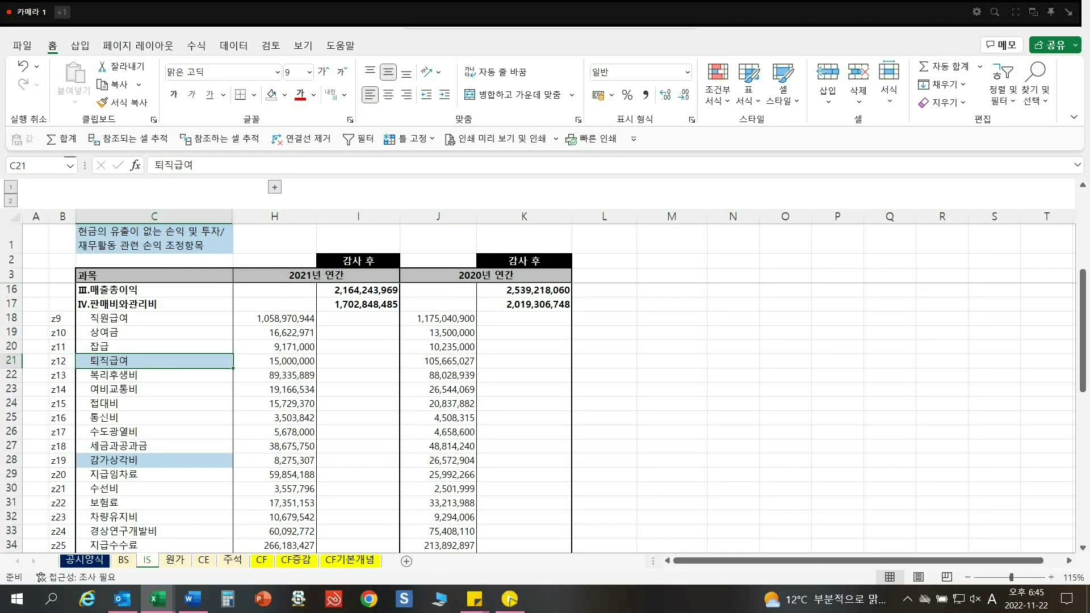
key(Right)
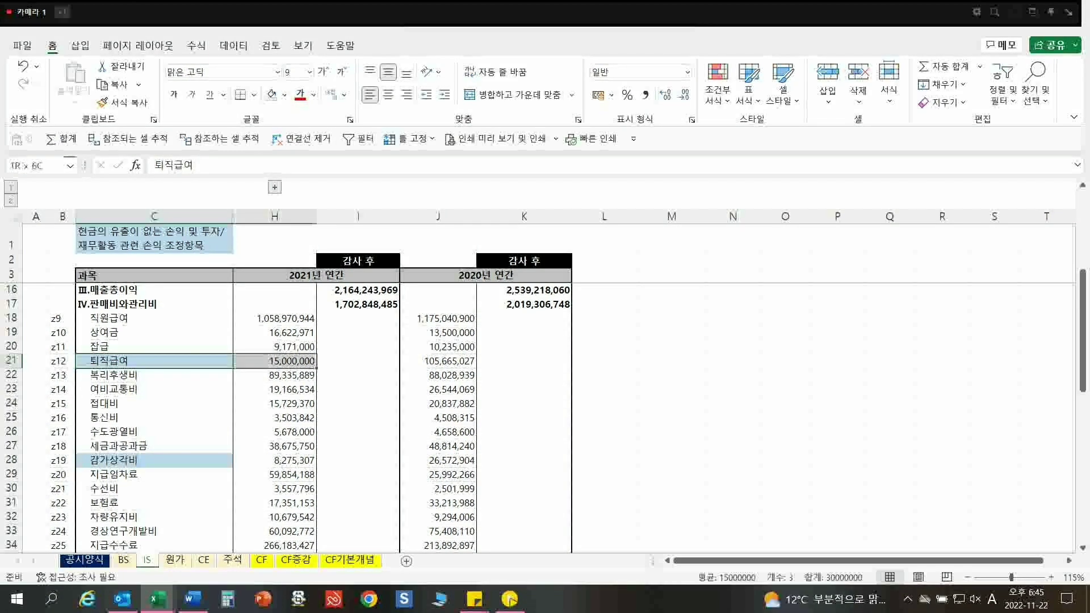
key(Left)
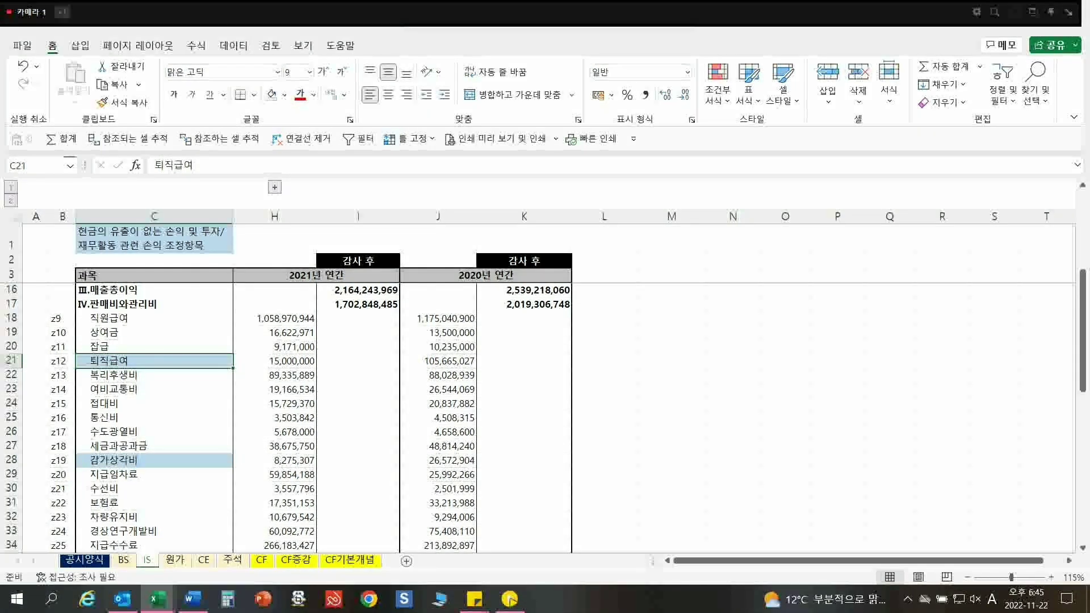
key(shift+Right)
key(shift+Left)
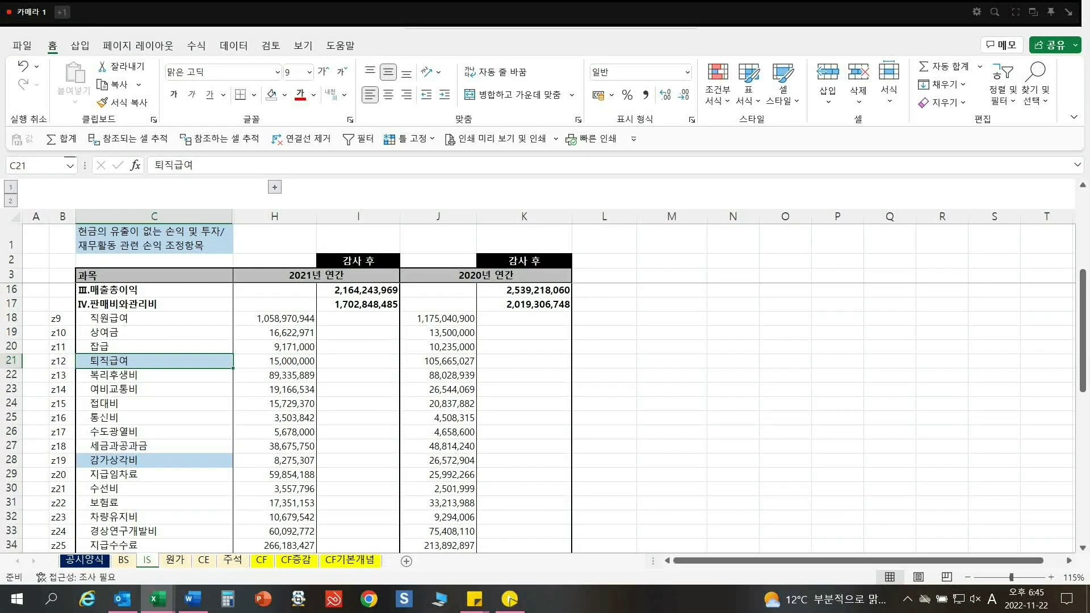
click(155, 459)
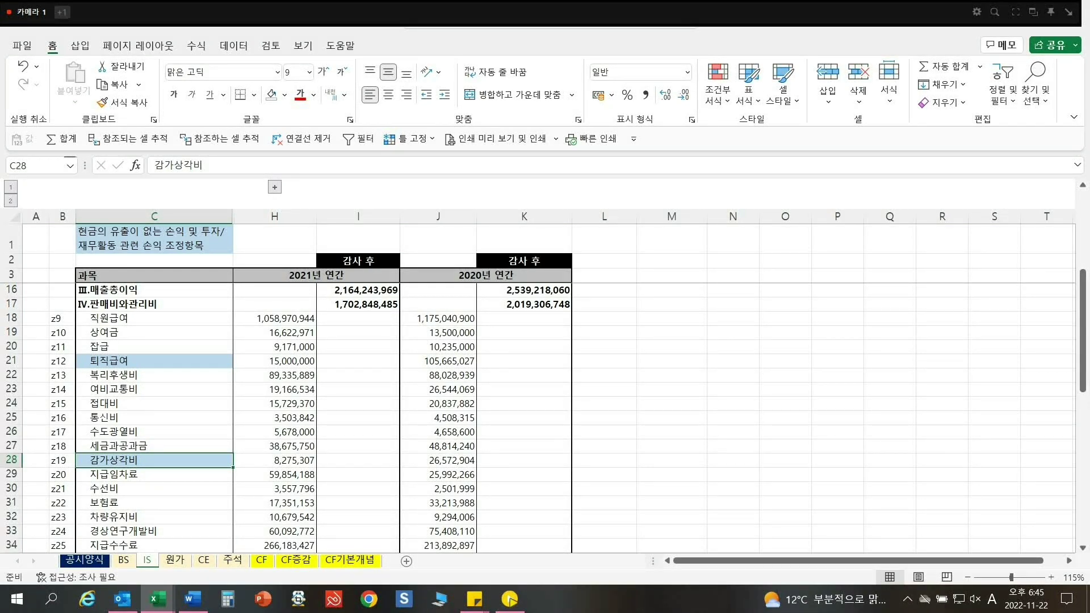
scroll(284, 415, down, 1)
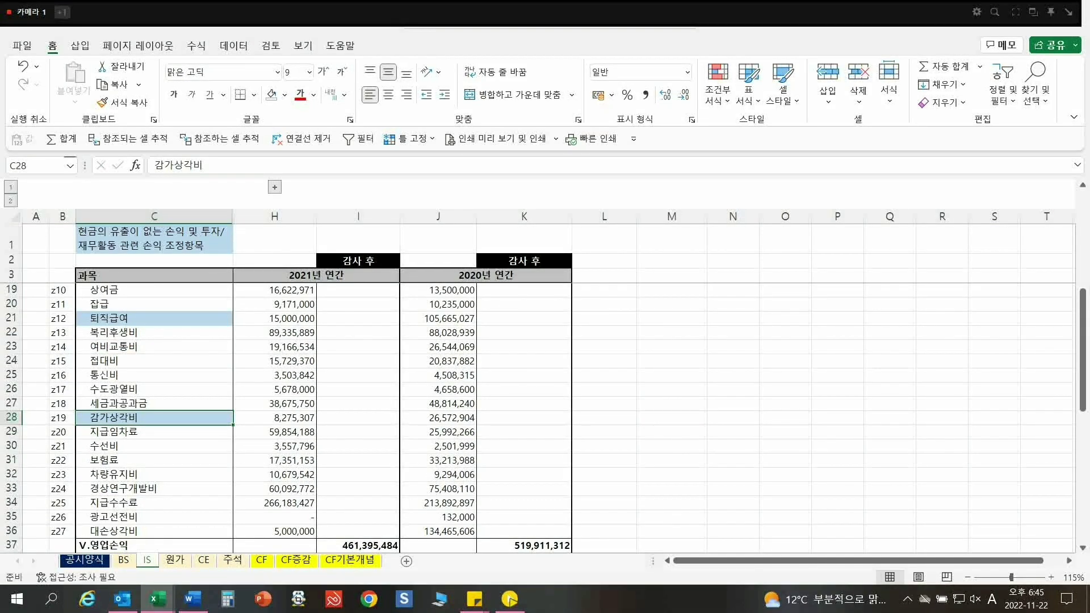
- Examine the unhighlighted expense rows on the IS sheet, such as 보험료 in C31:H31 and 지급수수료 in C34
scroll(545, 419, down, 2)
click(153, 375)
click(153, 361)
click(153, 374)
click(153, 389)
drag(153, 375, 274, 374)
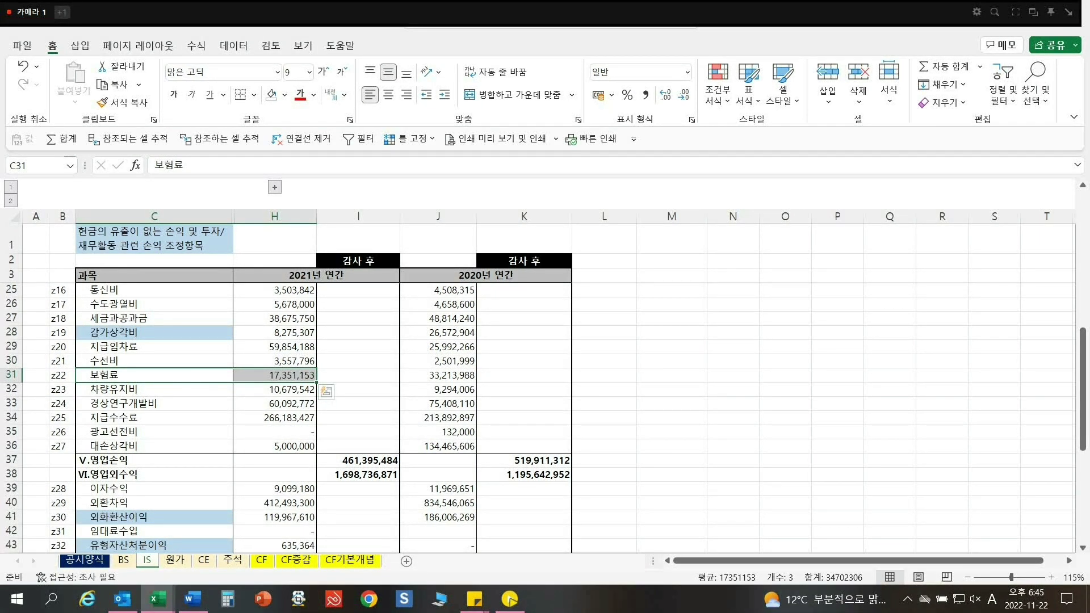
click(154, 418)
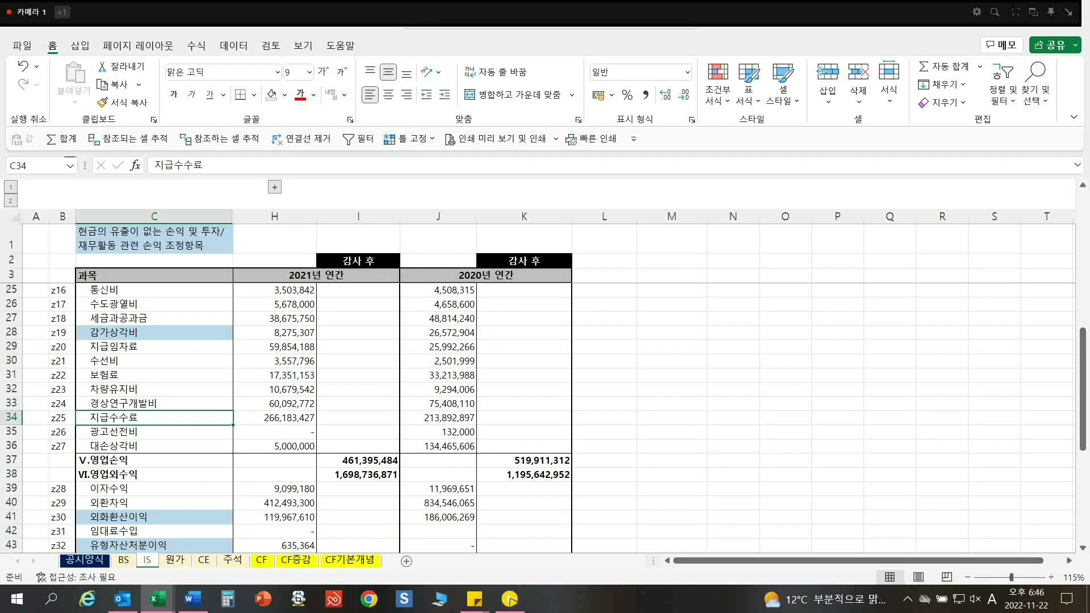
- Examine the highlighted non-operating items on the IS sheet, from 외화환산이익 in C41 to the loss accounts in C48:C51
scroll(546, 417, down, 4)
key(Down)
key(Down)
key(Down)
key(Down)
key(Down)
key(Down)
key(Down)
key(Down)
key(Down)
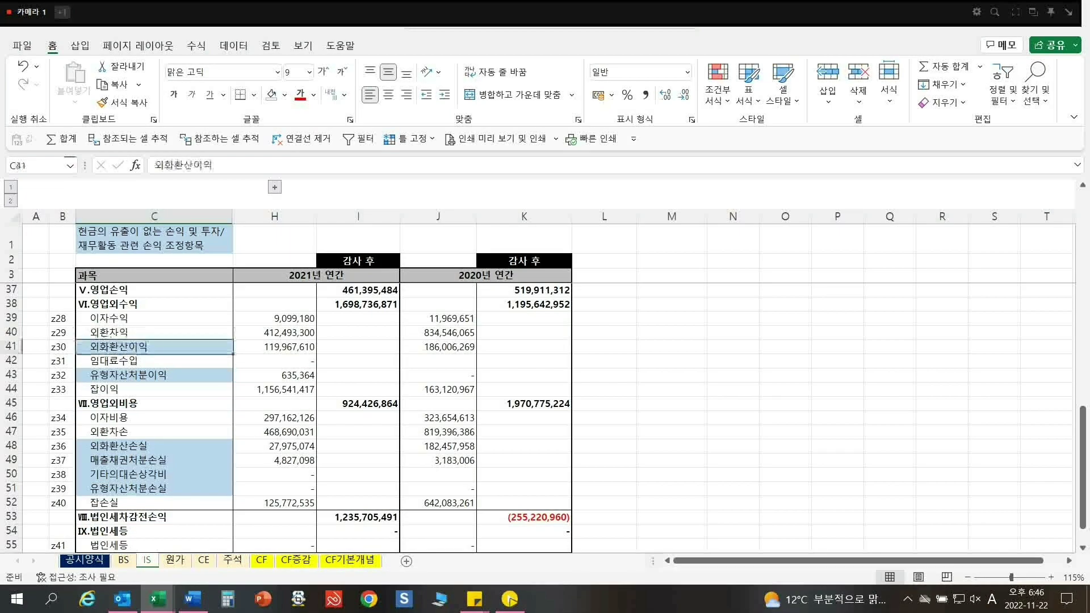
key(Down)
key(Down)
key(Down)
key(Down)
key(Down)
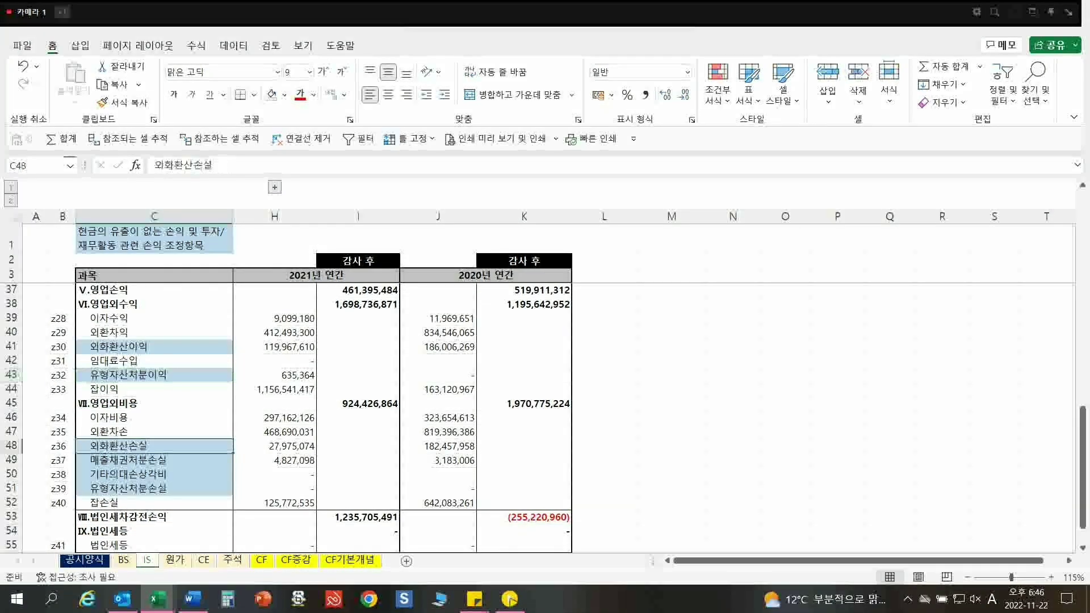
key(shift+Down)
key(shift+Down)
key(shift+Down)
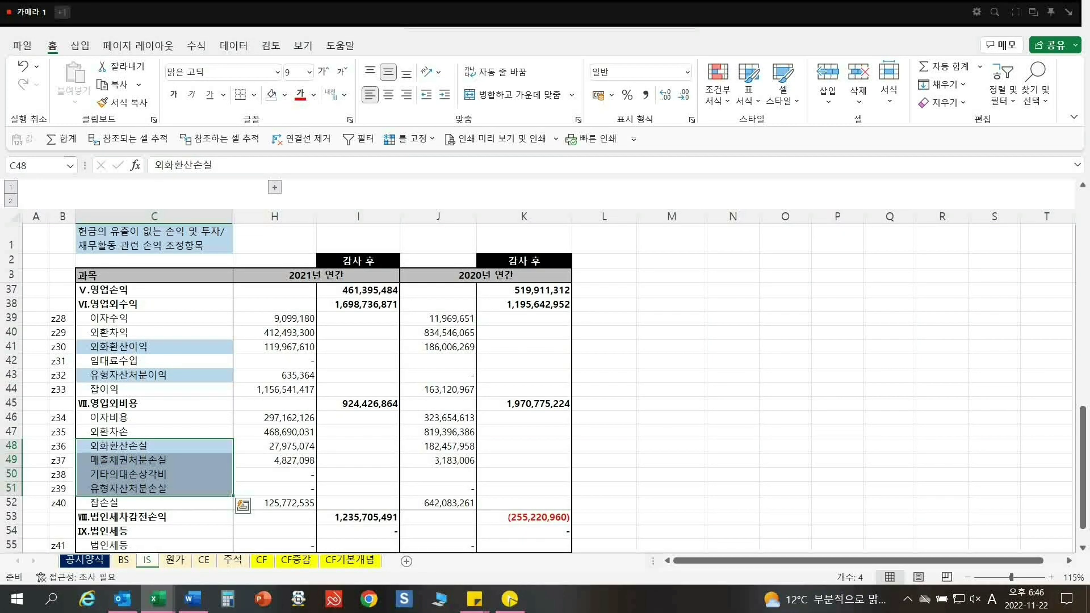
- Review the highlighted IS accounts from the non-operating items back up to 퇴직급여 in C21
key(Up)
key(Up)
key(Up)
key(Up)
key(Up)
key(Up)
key(Up)
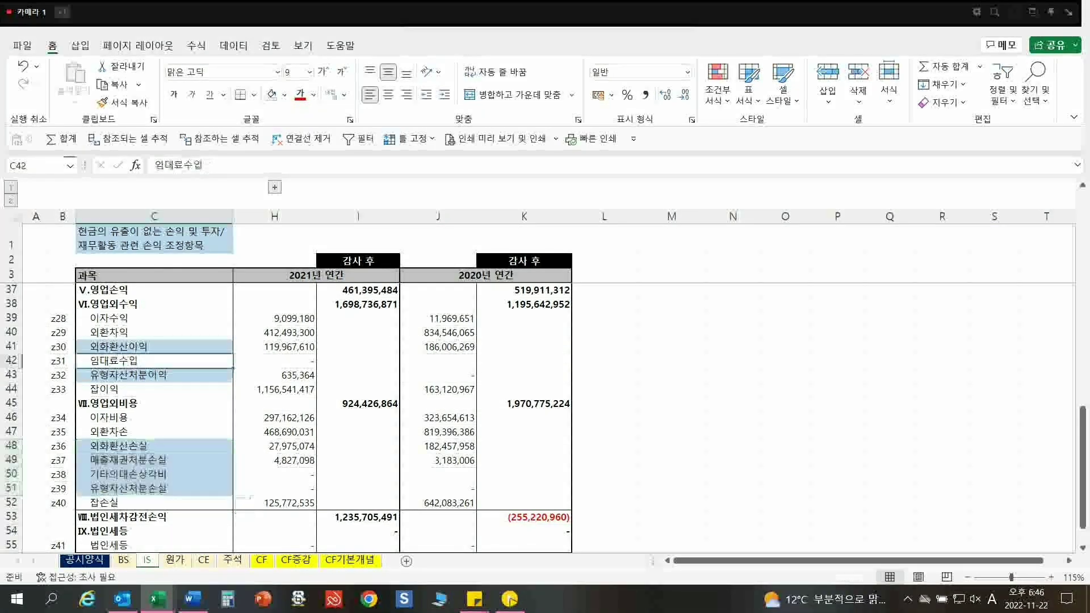
scroll(323, 415, up, 6)
scroll(323, 418, up, 1)
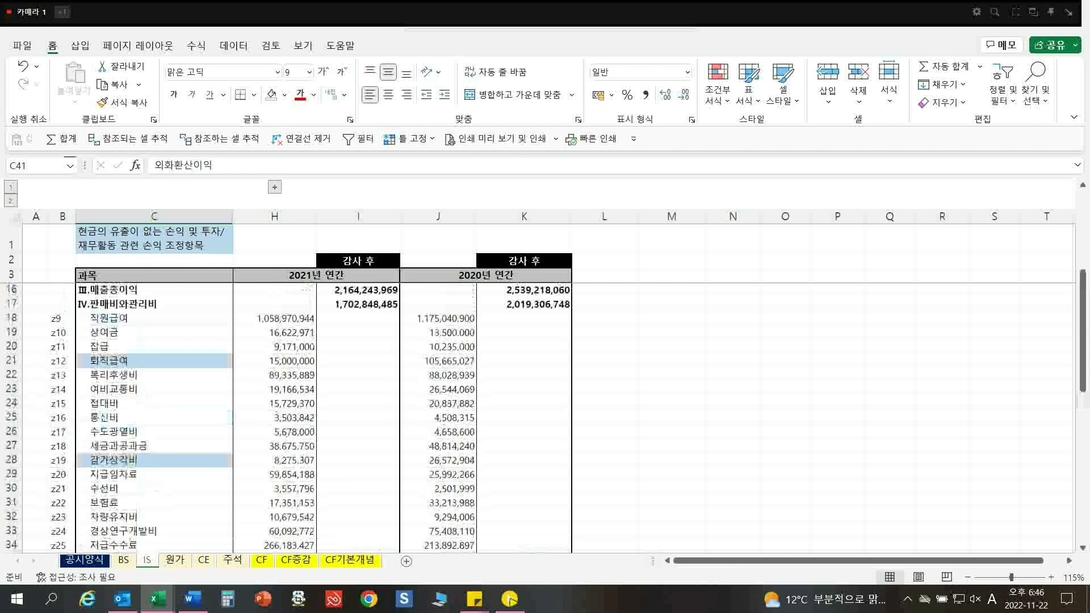
click(153, 361)
- Rename the step 3 column header in F10 of the CF sheet as 손익계산서
click(261, 560)
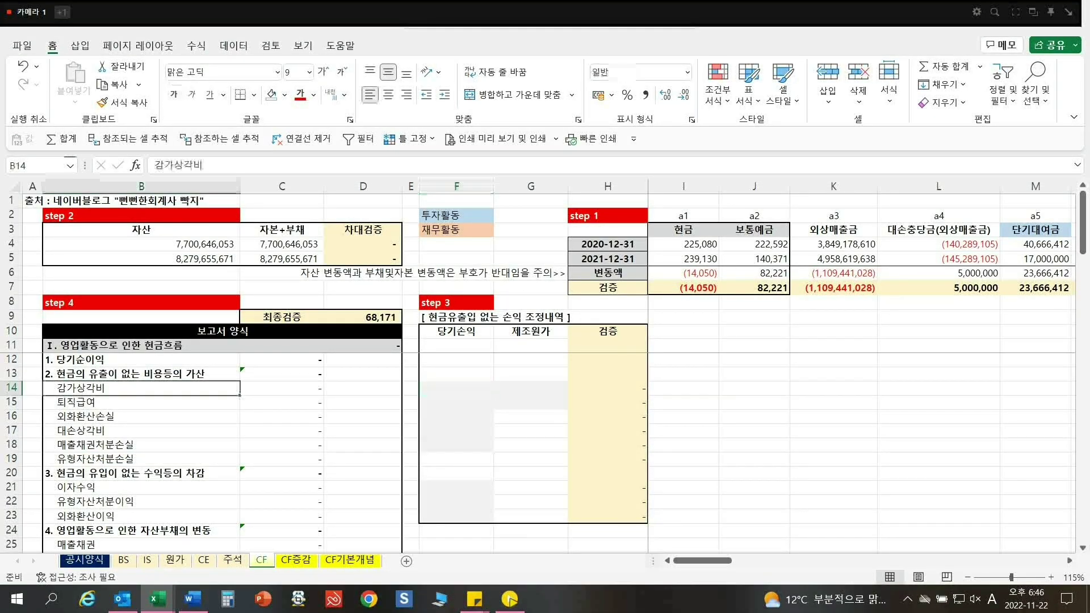
click(456, 331)
key(F2)
key(BackSpace)
key(BackSpace)
key(BackSpace)
key(BackSpace)
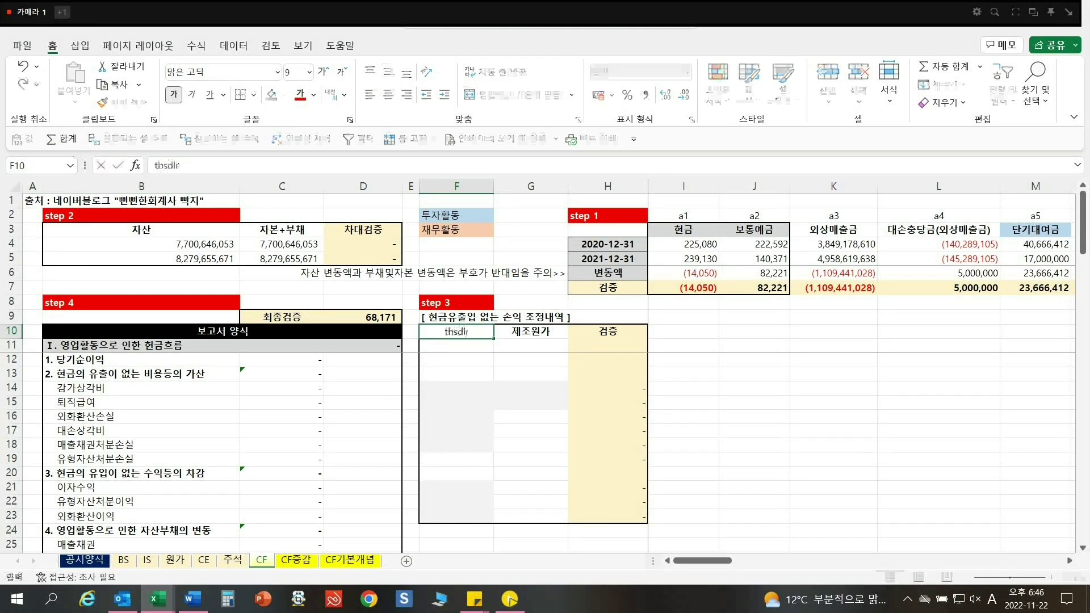
text(손익계산서)
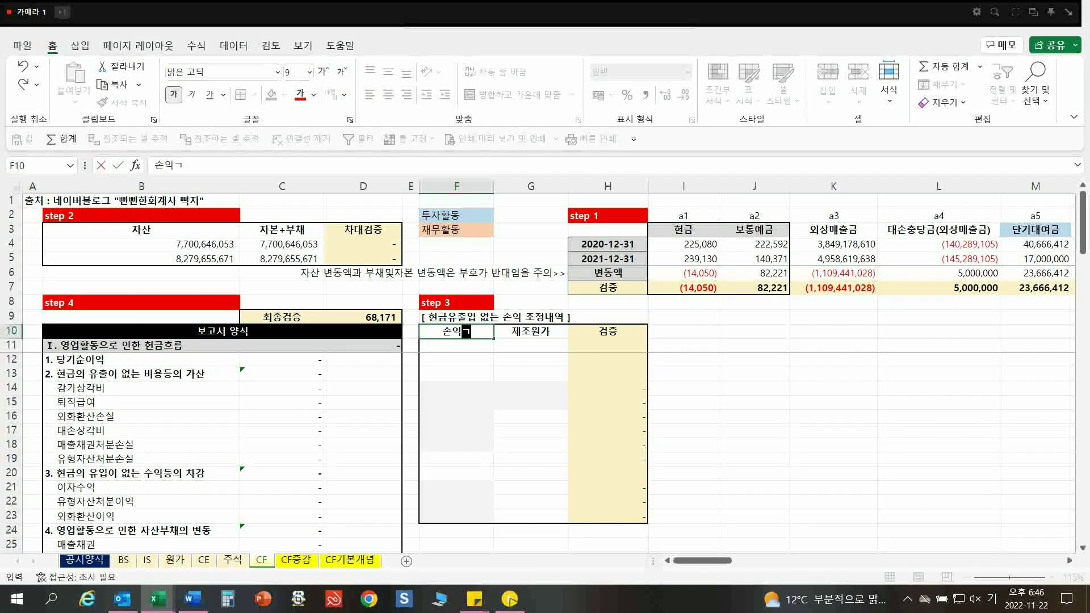
key(Return)
- Enter the formula =-IS!H21 in F14 of the step 3 table to bring in the IS sheet's amount as a negative
click(456, 389)
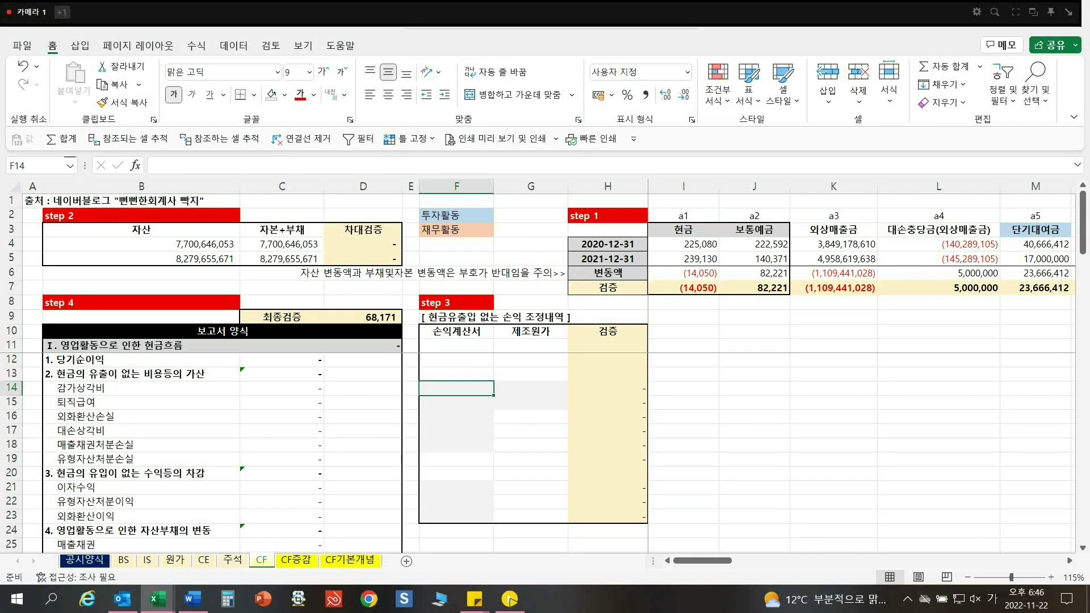
text(=-)
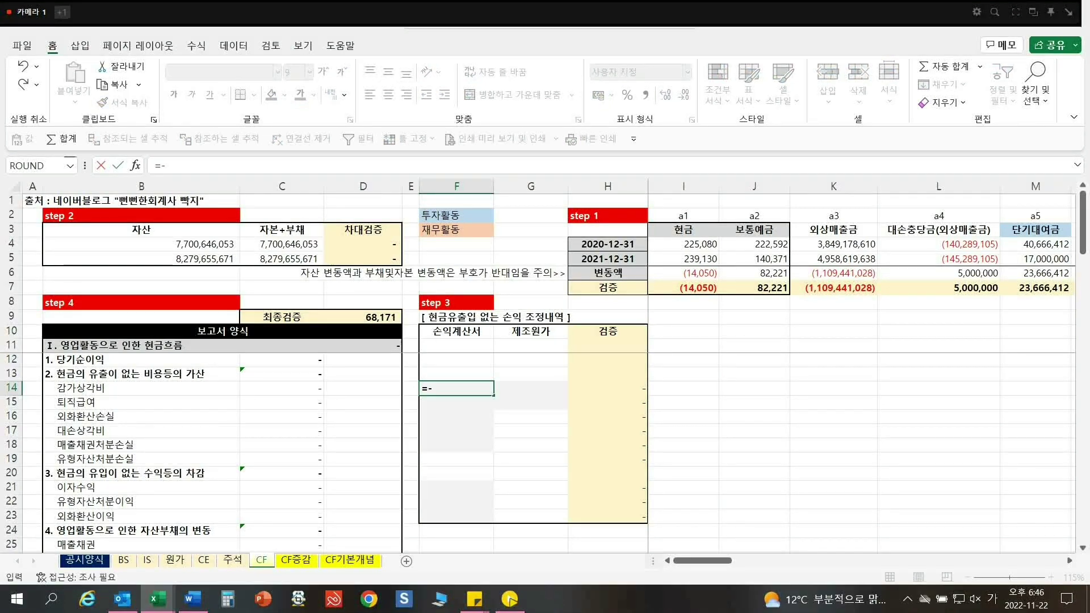
click(146, 559)
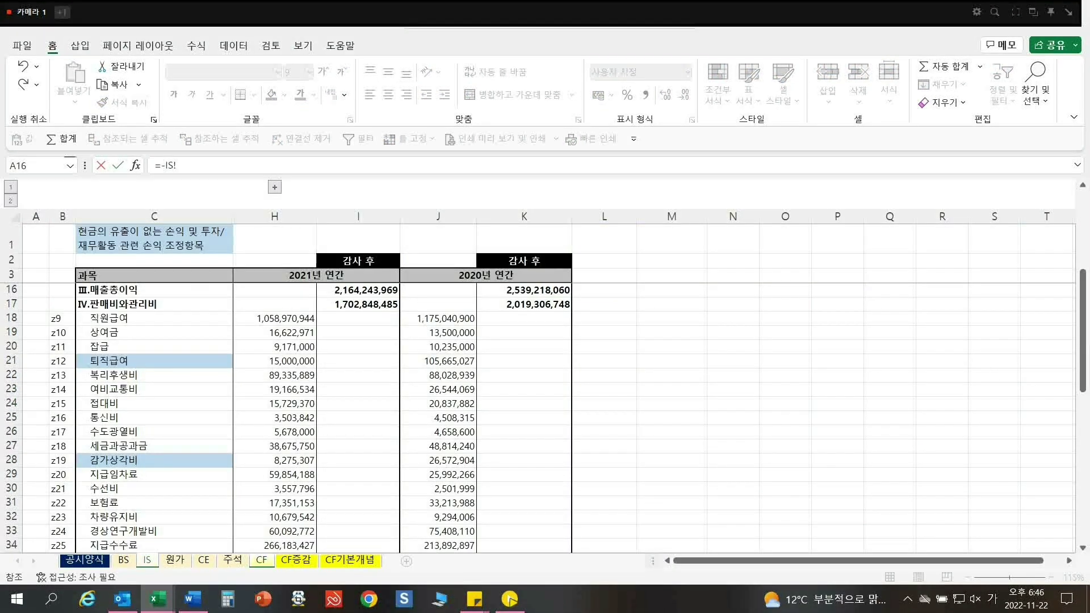
click(274, 361)
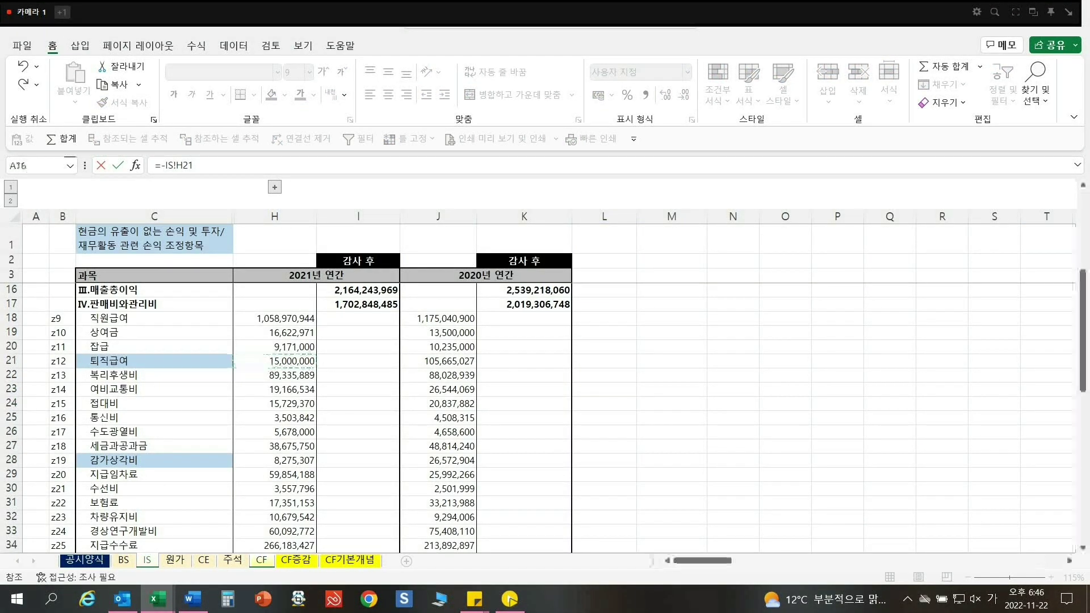
key(Return)
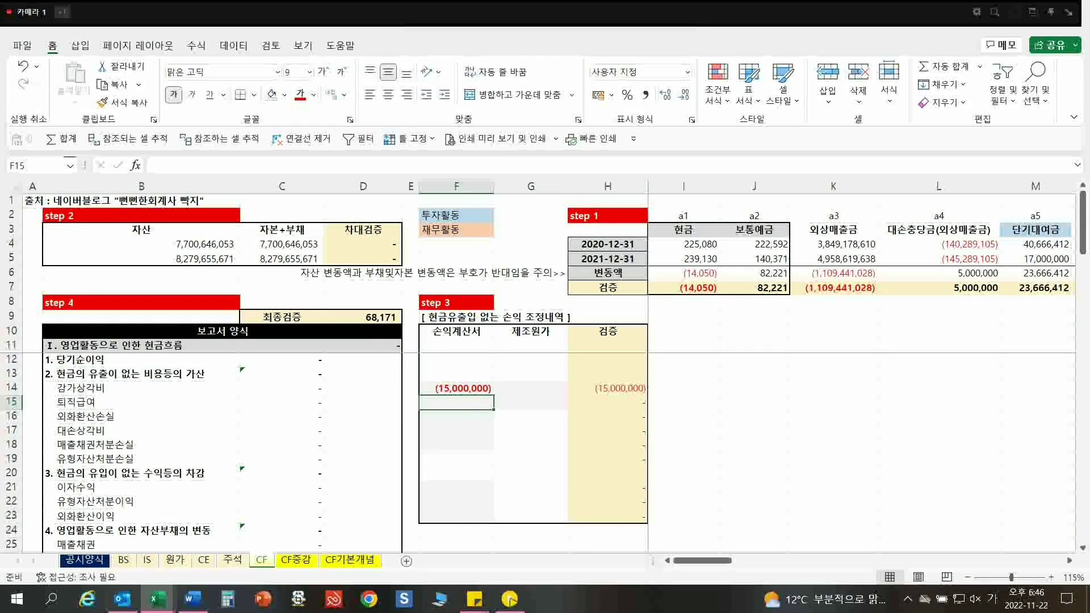
- Select G14 on the CF sheet, and examine the blue legend in B1 and 퇴직급여 in B12 on the 원가 sheet
click(456, 388)
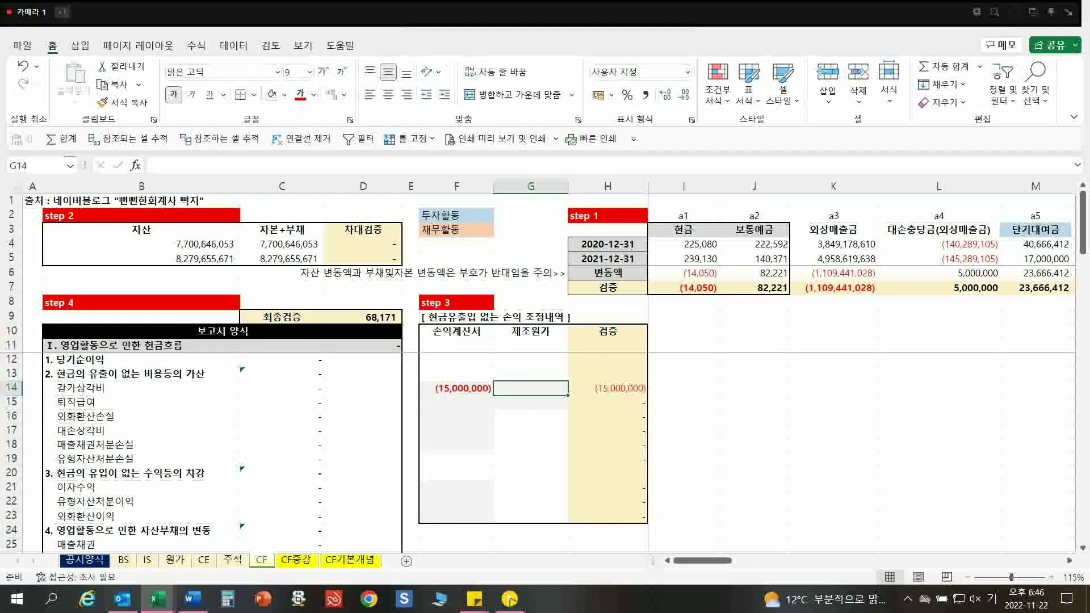
key(ctrl+Page_Up)
key(ctrl+Page_Up)
key(ctrl+Page_Up)
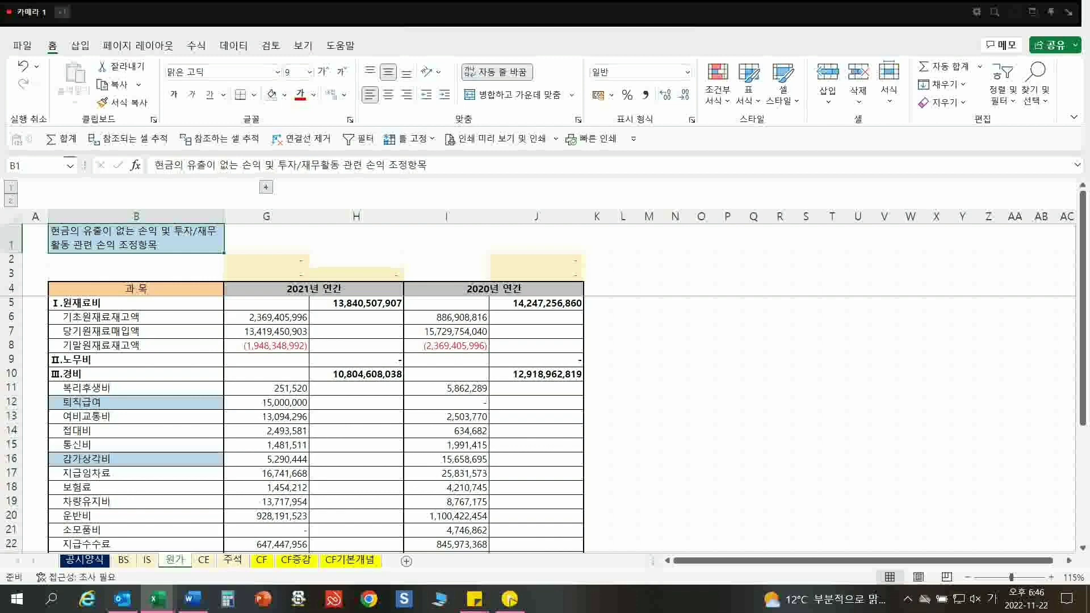
key(ctrl+Page_Up)
key(ctrl+Page_Down)
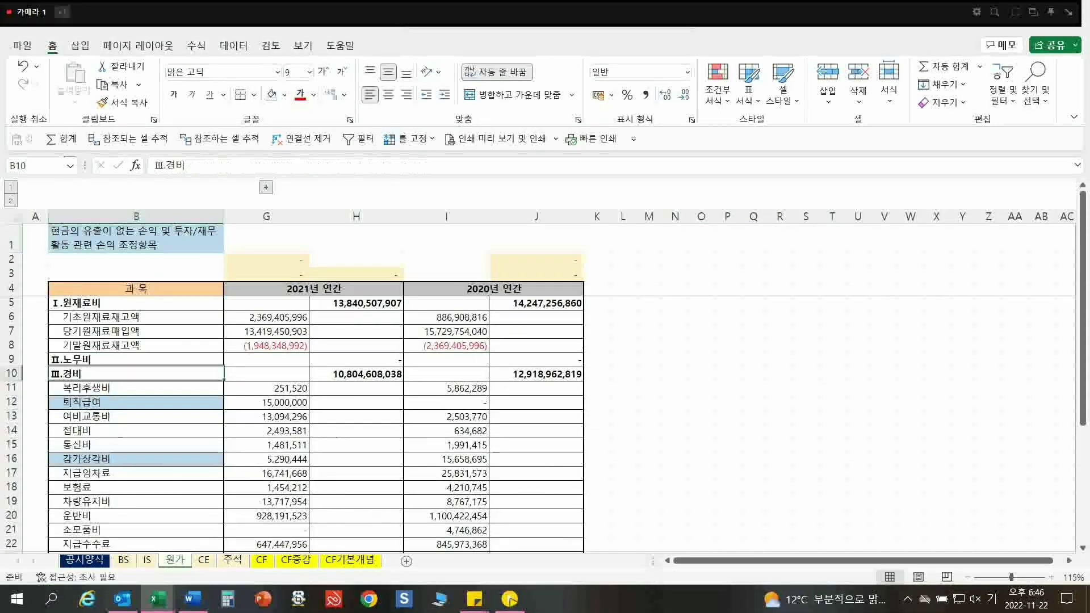
click(136, 345)
click(136, 402)
- Check the 원가 sheet for other highlighted accounts, examine 감가상각비 in B16, and return to G14 on the CF sheet
scroll(137, 402, down, 1)
scroll(136, 402, down, 2)
scroll(136, 402, down, 2)
scroll(136, 402, up, 5)
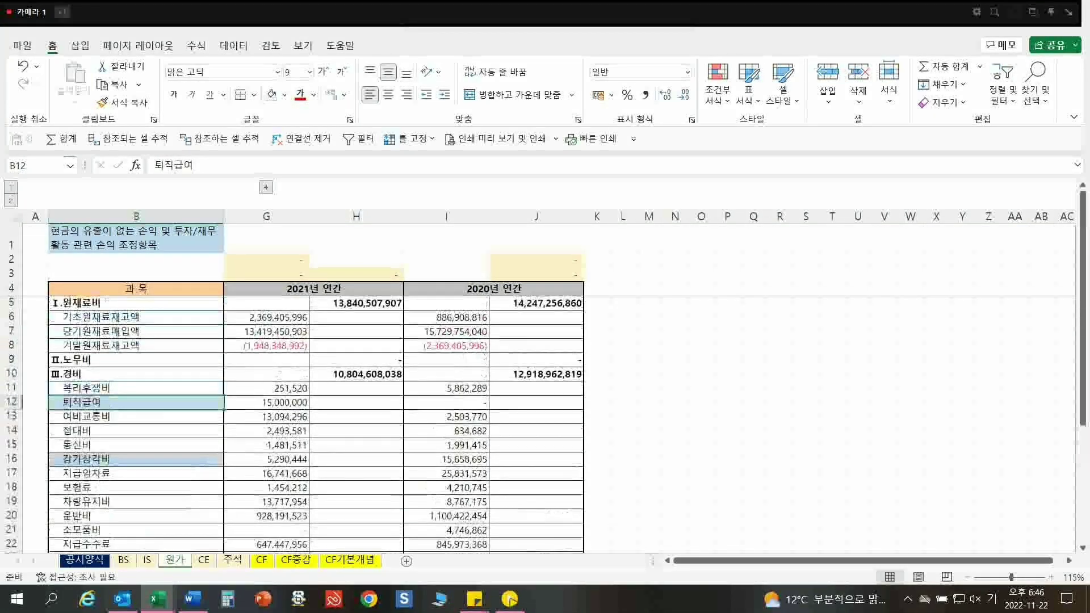
click(136, 459)
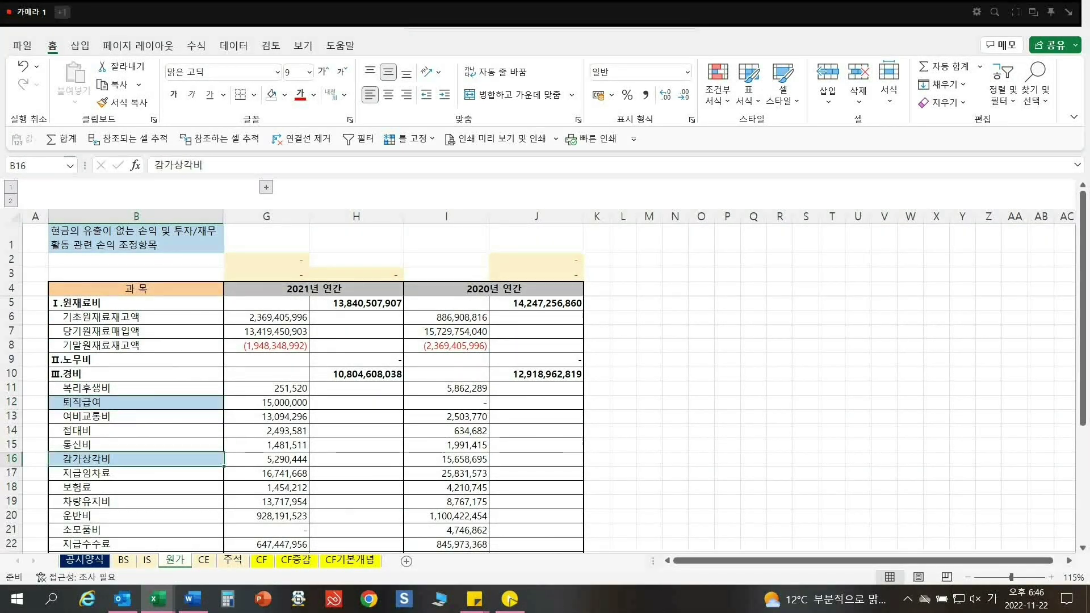
key(ctrl+Page_Down)
key(ctrl+Page_Down)
key(ctrl+Page_Down)
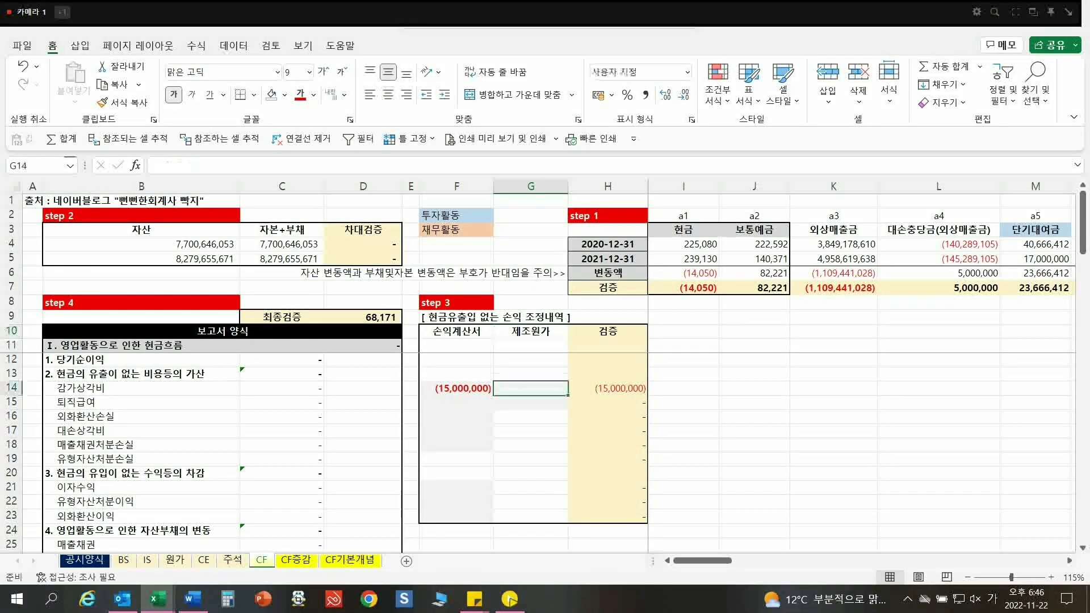
- Examine the 손익계산서 and 제조원가 columns of the step 3 table, from row 10 to row 14
key(Left)
key(Left)
key(Left)
key(Left)
key(Left)
drag(457, 331, 457, 392)
drag(531, 331, 531, 390)
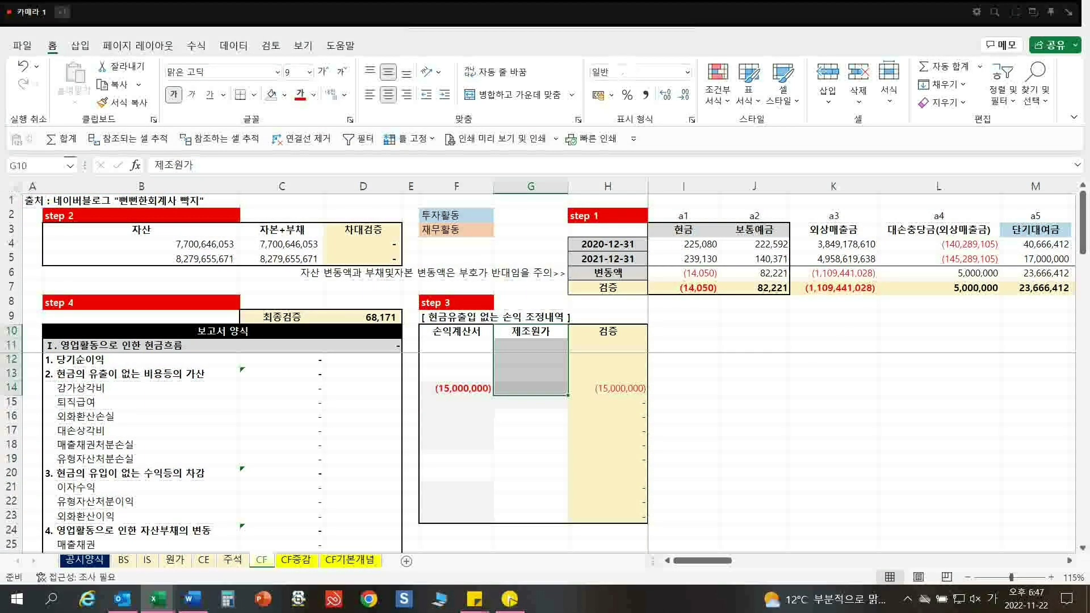
- Enter the formula =-원가!G12 in G14, the 감가상각비 row of the step 3 table's 제조원가 column
click(531, 389)
text(=-)
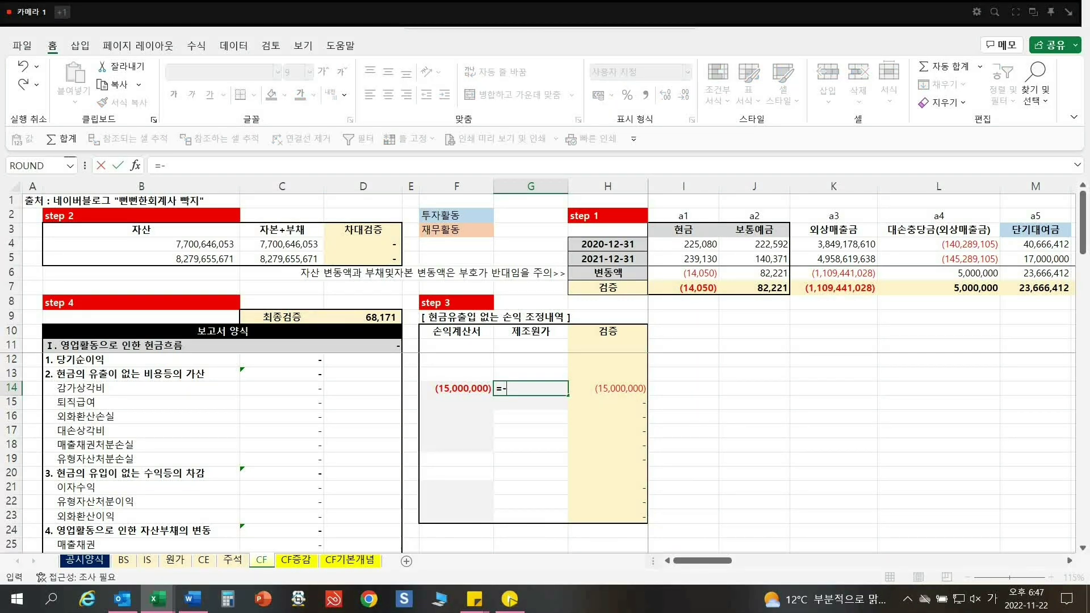
click(175, 559)
click(266, 402)
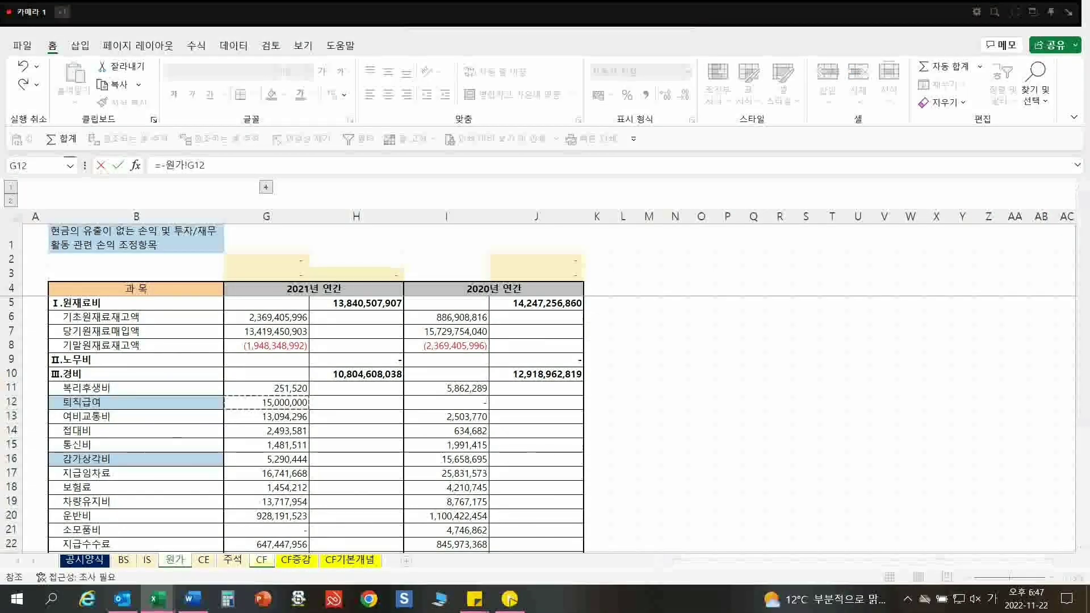
key(Return)
- Enter the formula =-IS!H21 in F15 to bring the income statement's 퇴직급여 into step 3 as a negative
click(457, 403)
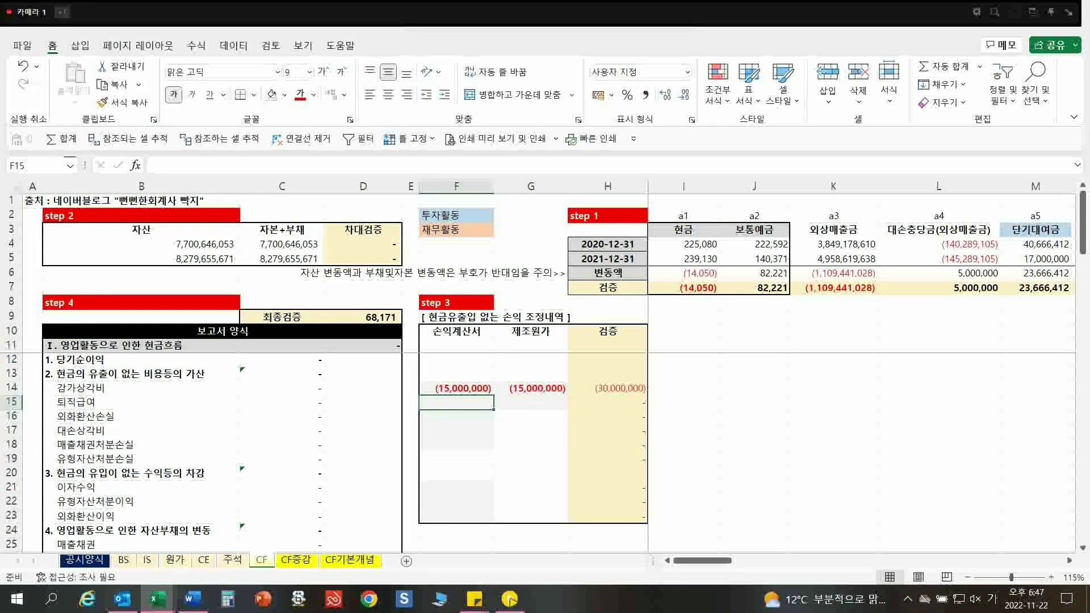
text(=-)
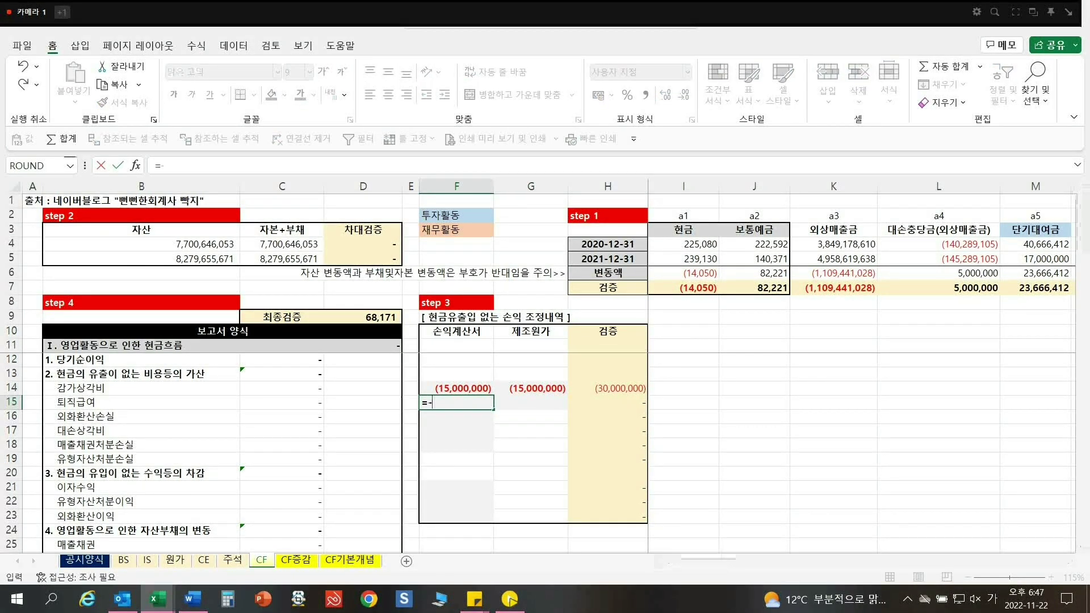
click(147, 560)
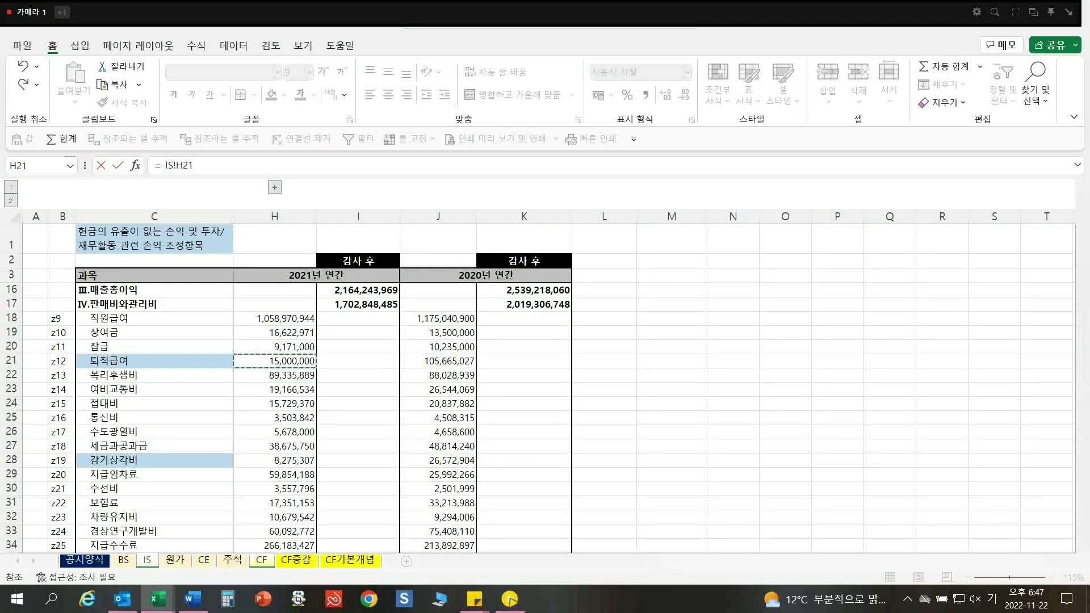
key(Return)
- Enter the formula =-원가!G12 in G15 to bring the manufacturing cost 퇴직급여 into step 3 as a negative
key(Up)
key(Right)
text(=-)
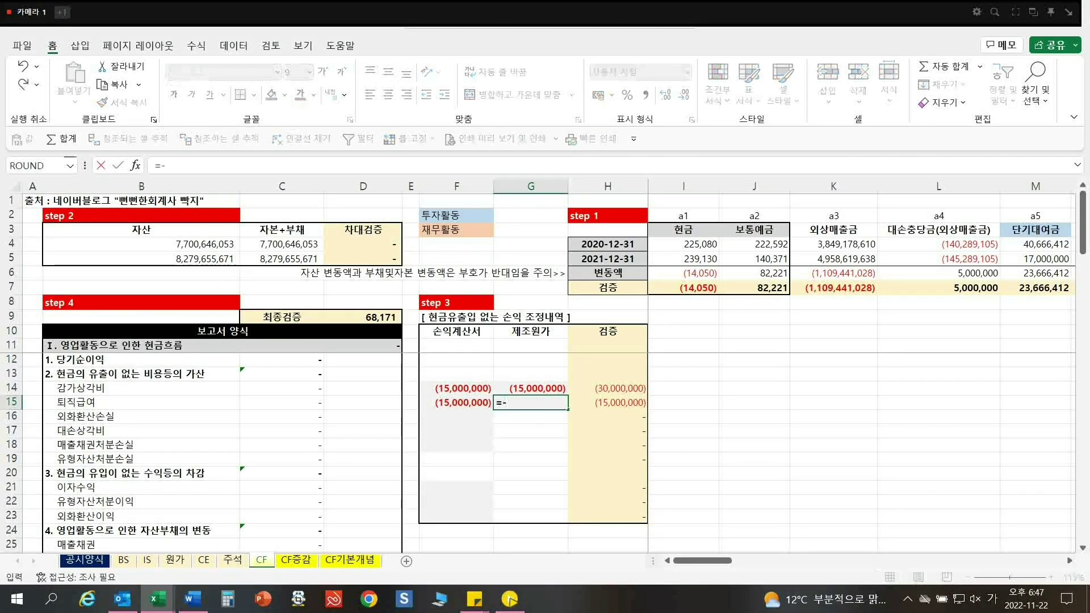
click(175, 560)
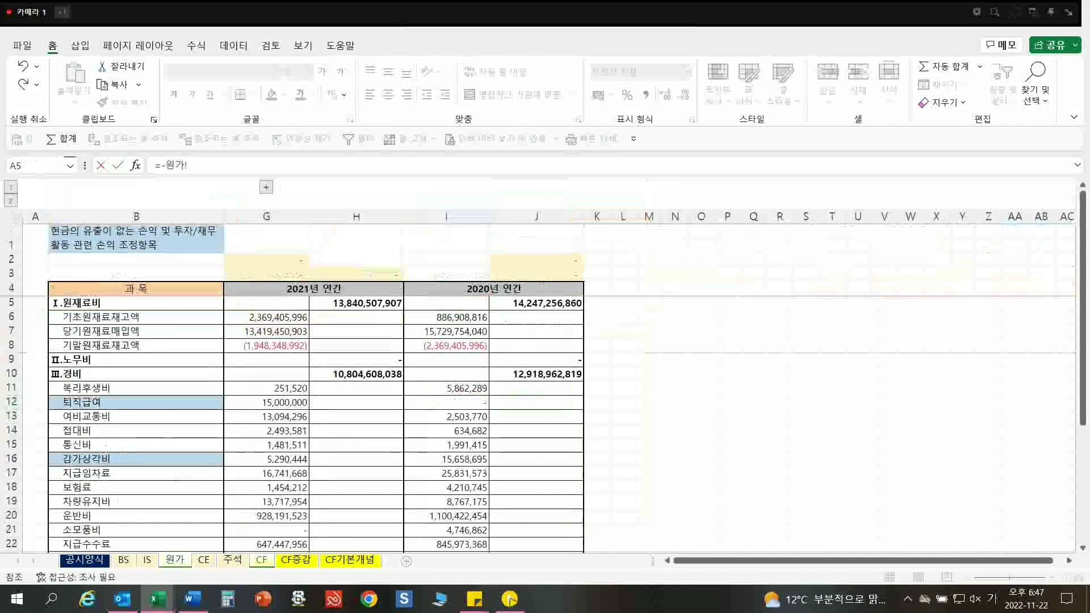
click(266, 403)
key(Return)
- Replace the formula in G14 with =-원가!G16 so the 제조원가 column uses the 감가상각비 amount
key(Up)
key(Up)
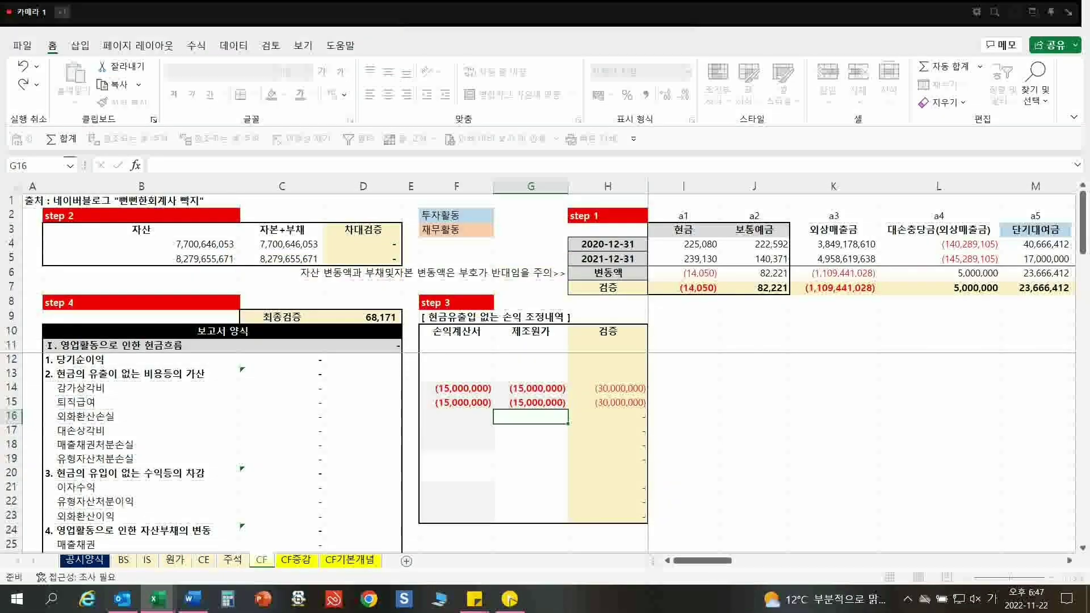
text(=-)
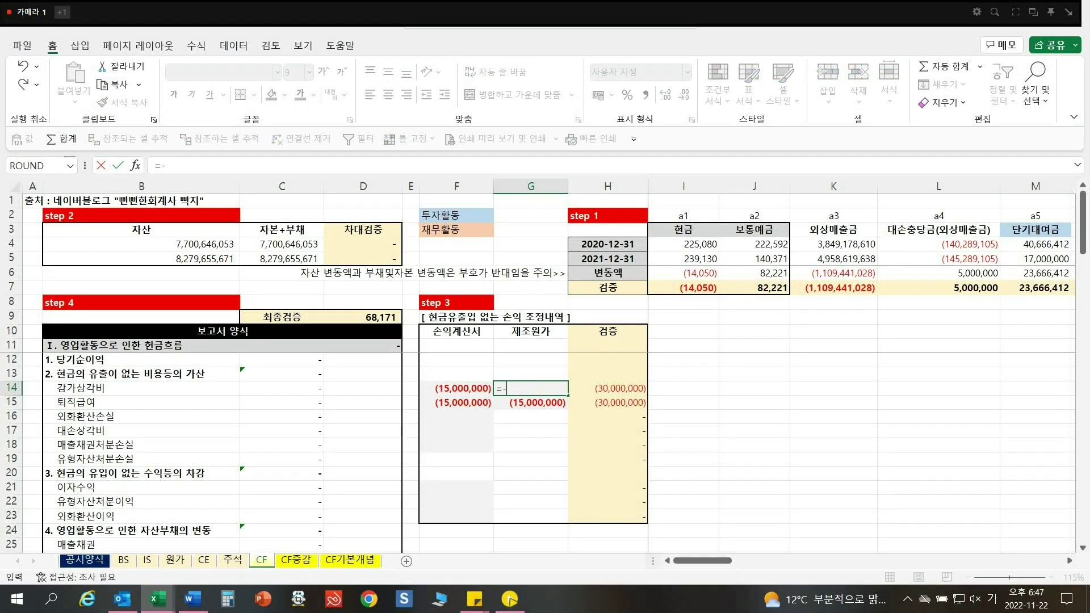
click(175, 560)
click(266, 459)
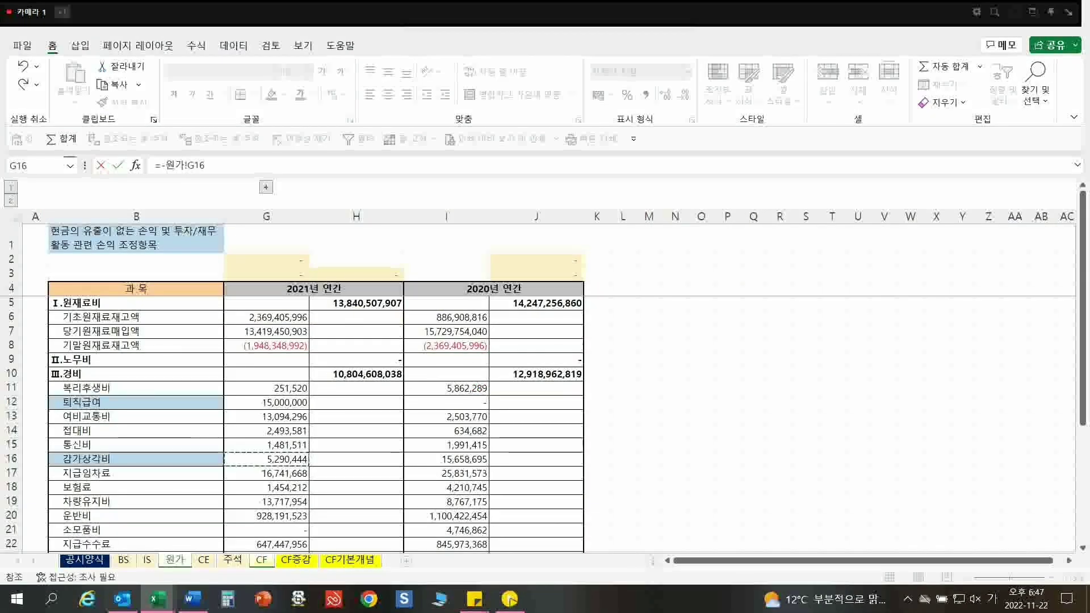
key(Return)
- Replace the formula in F14 with =-IS!H28 so the 손익계산서 column uses the IS sheet's 감가상각비 amount
key(Up)
key(Left)
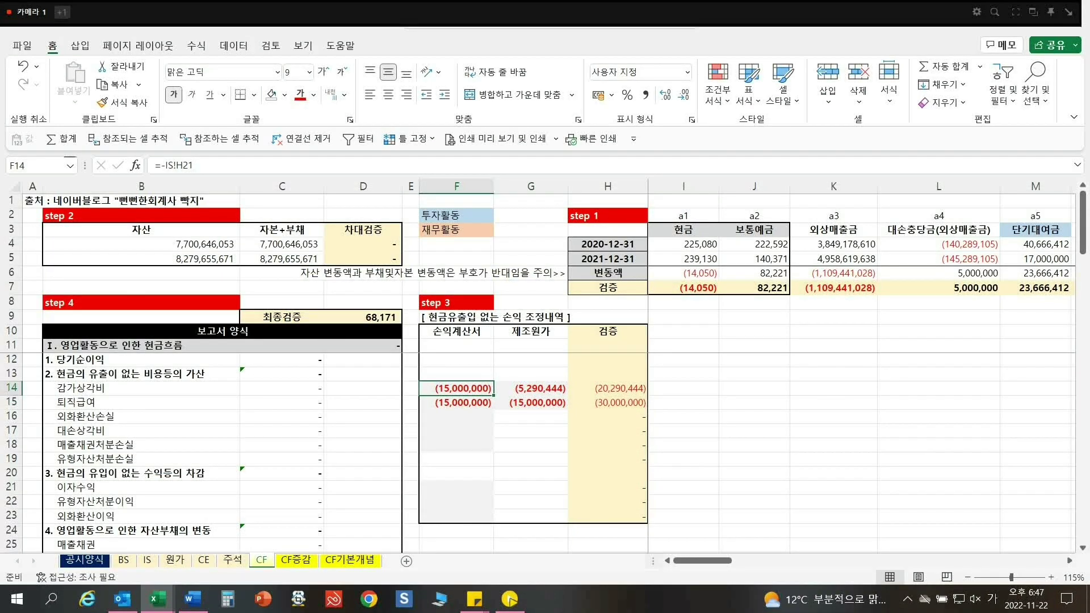
click(147, 561)
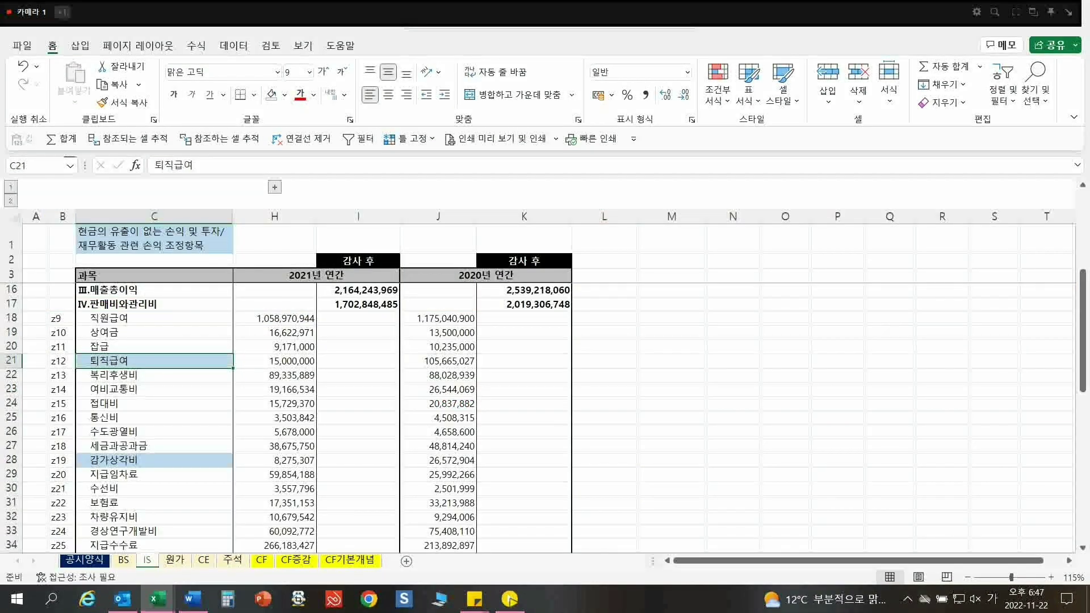
click(275, 460)
click(262, 560)
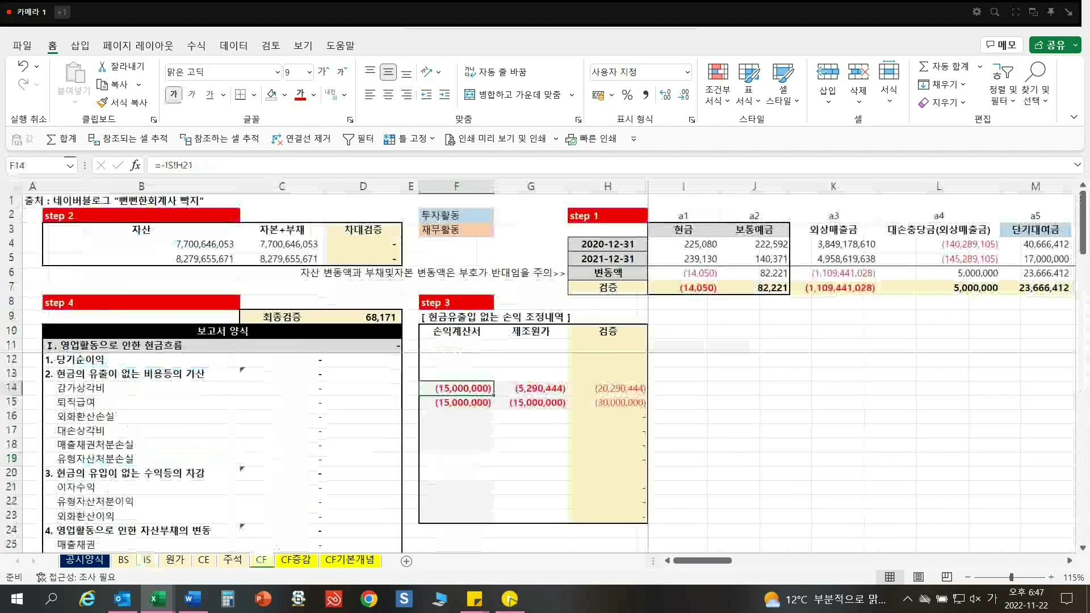
text(=-)
click(147, 561)
click(275, 461)
key(Return)
- Enter the formula =-IS!H48 in F16 to bring the IS sheet's 외화환산손실 into step 3 as a negative
key(Return)
text(=)
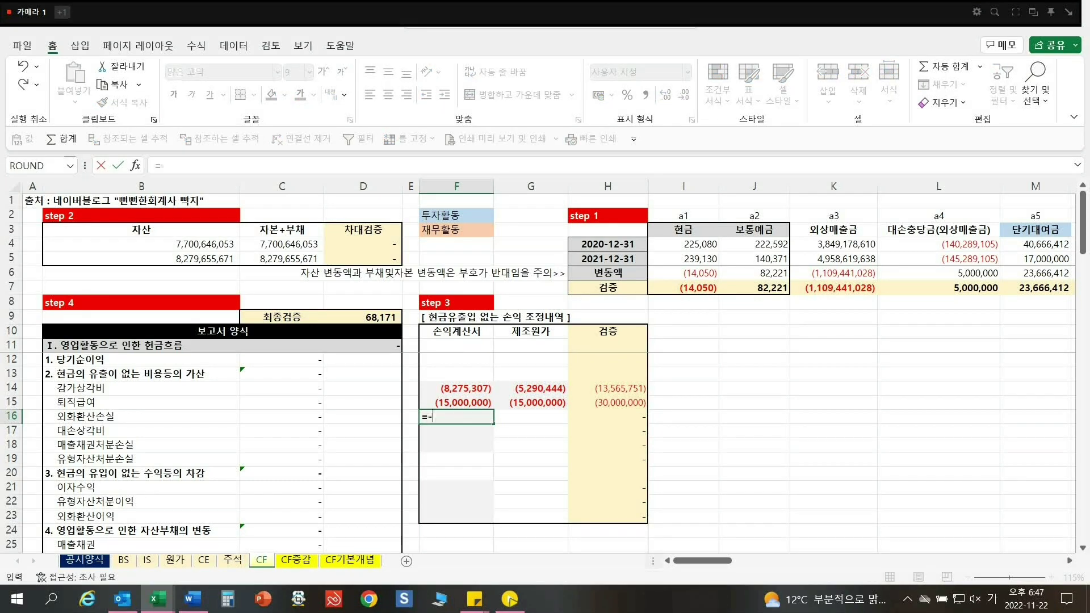
click(147, 561)
scroll(545, 417, down, 6)
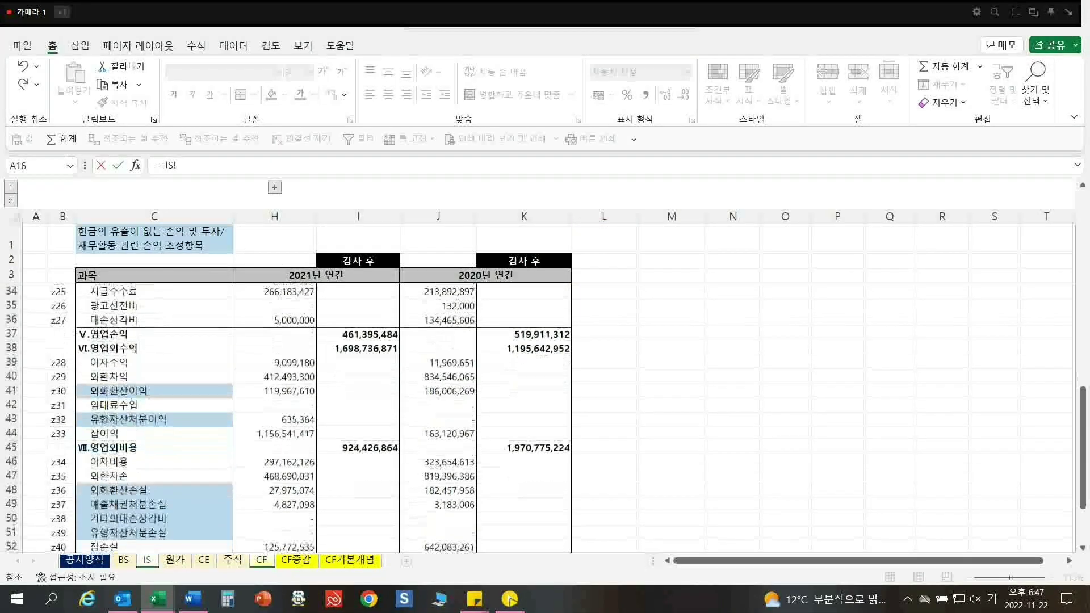
scroll(545, 417, down, 1)
click(275, 444)
key(Return)
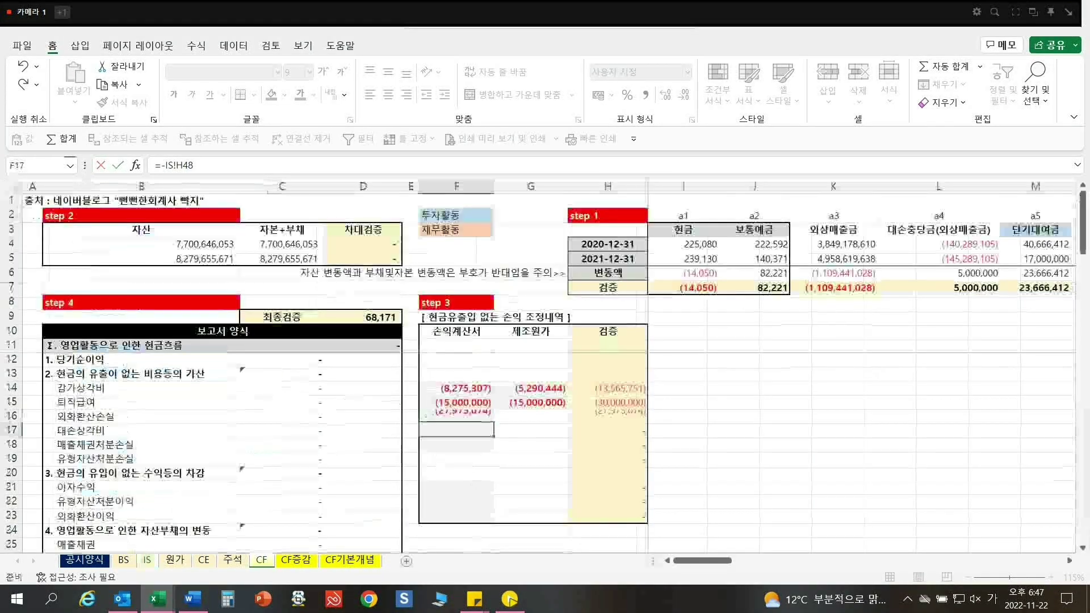
- Enter the formula =-IS!H36 in F17 to bring the IS sheet's 대손상각비 into step 3 as a negative
text(=-)
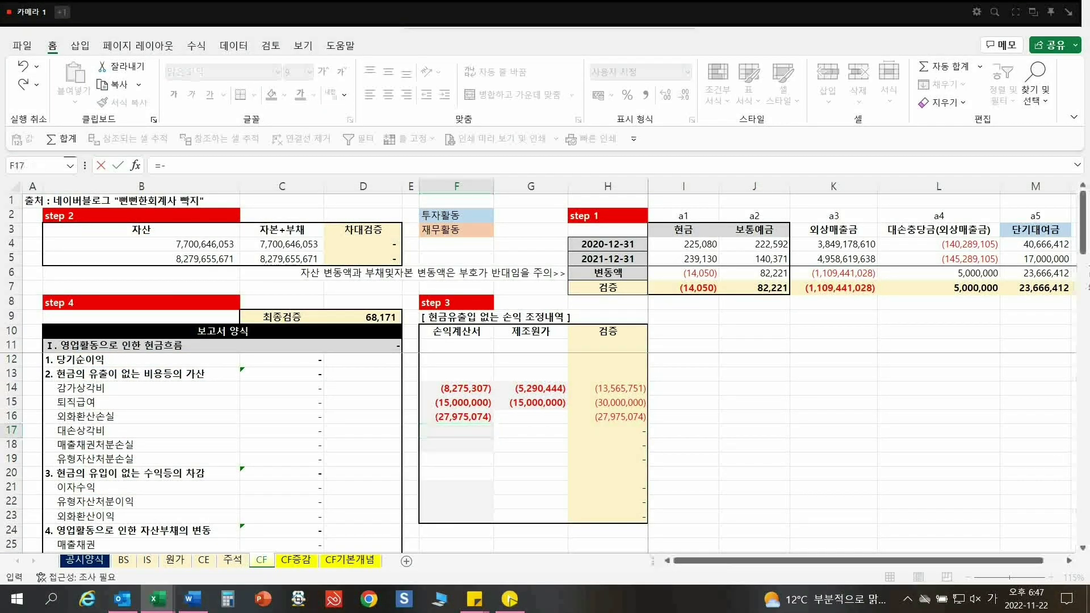
click(147, 561)
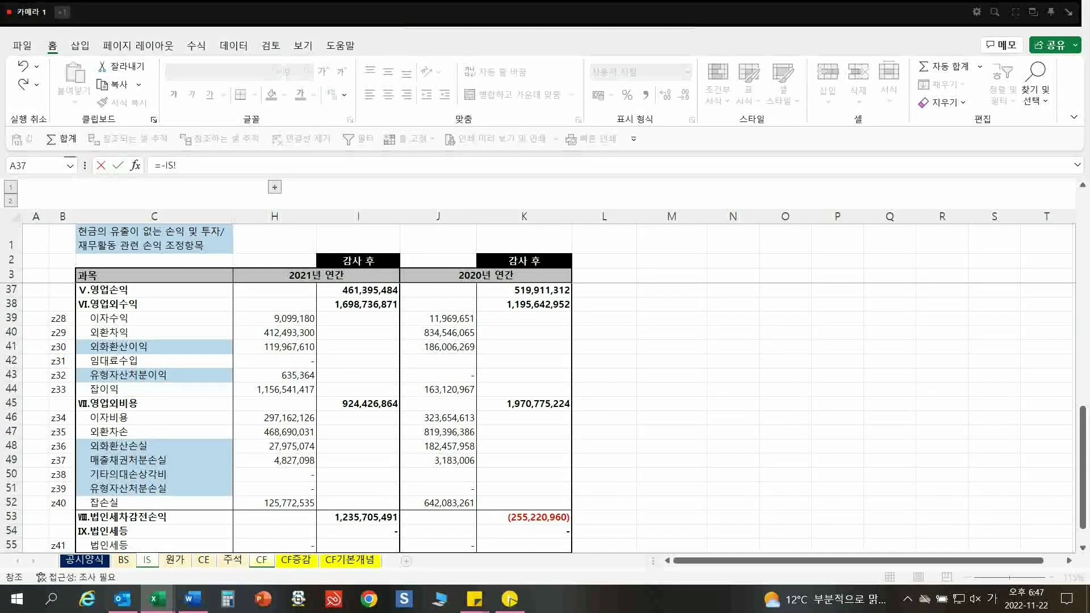
scroll(324, 414, up, 4)
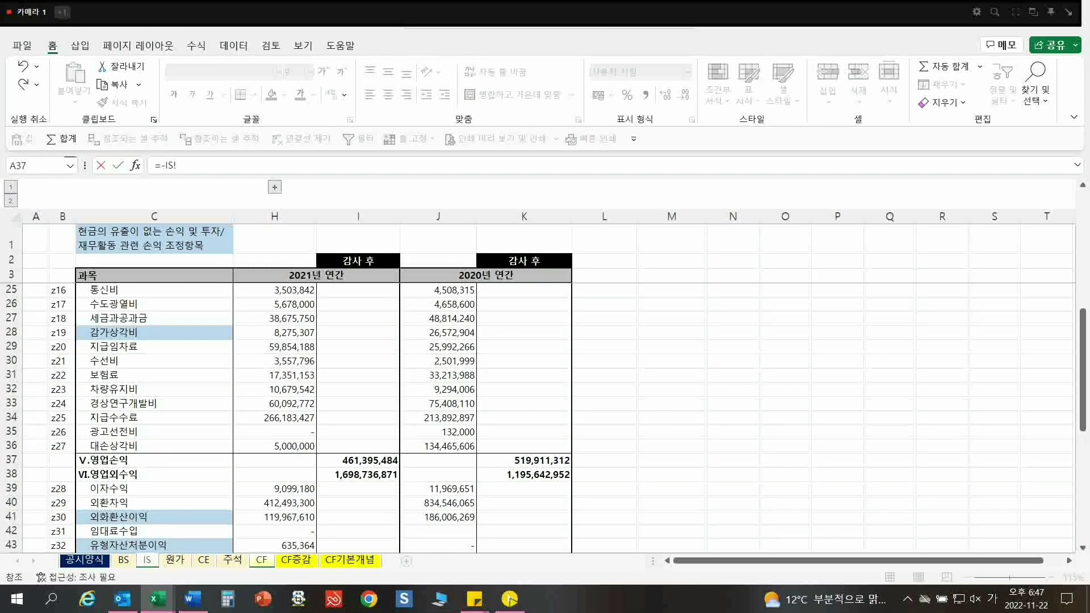
scroll(323, 417, up, 2)
click(274, 531)
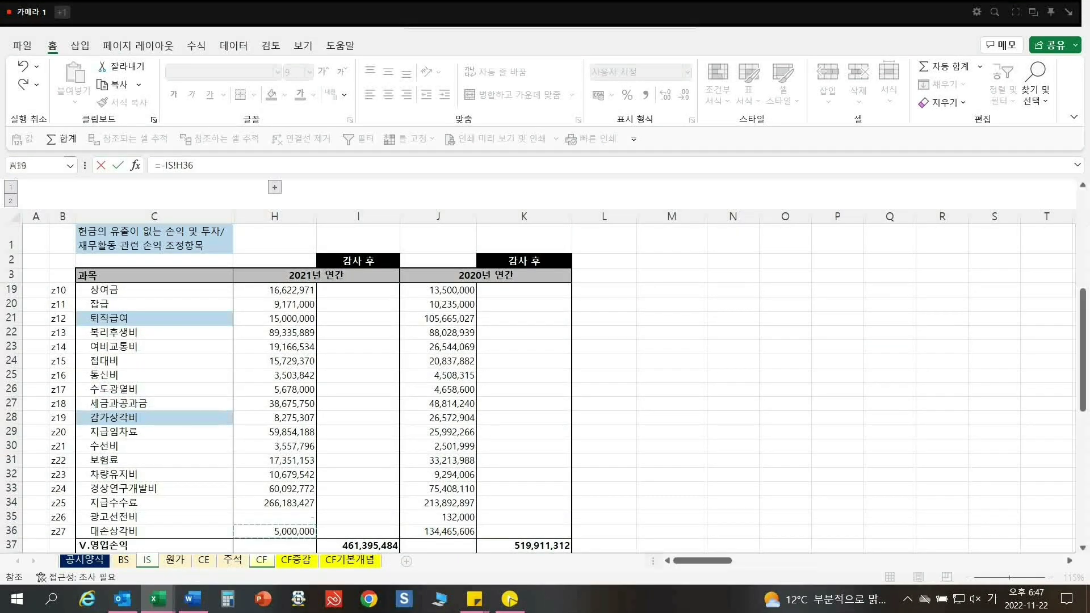
key(Return)
- Fill the 대손상각비 cell C36 on the IS sheet with the same light blue as the other adjustment accounts
key(ctrl+Page_Down)
key(ctrl+Page_Down)
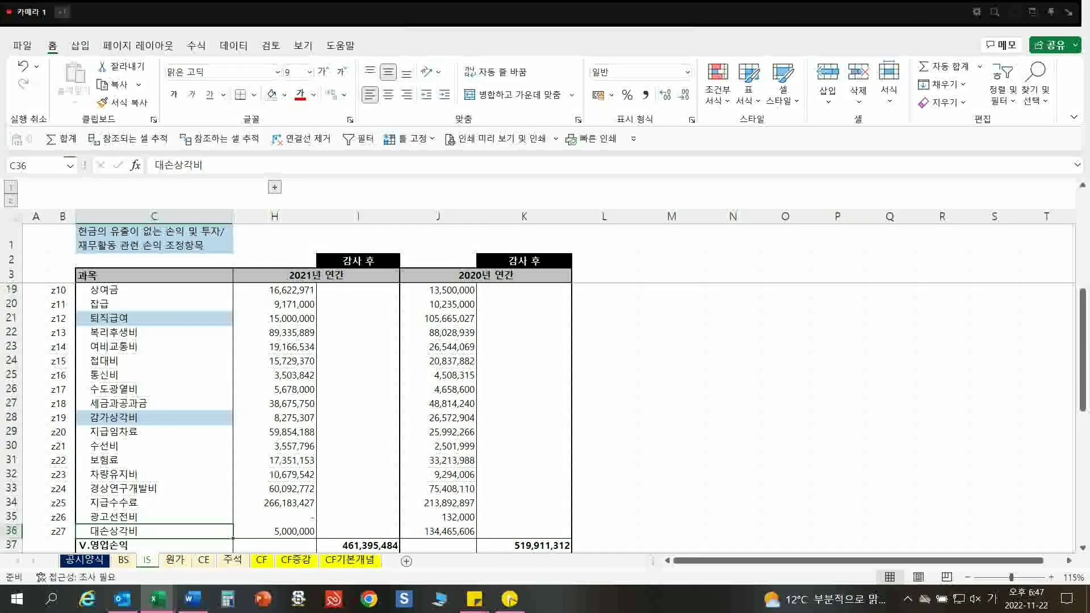
click(284, 94)
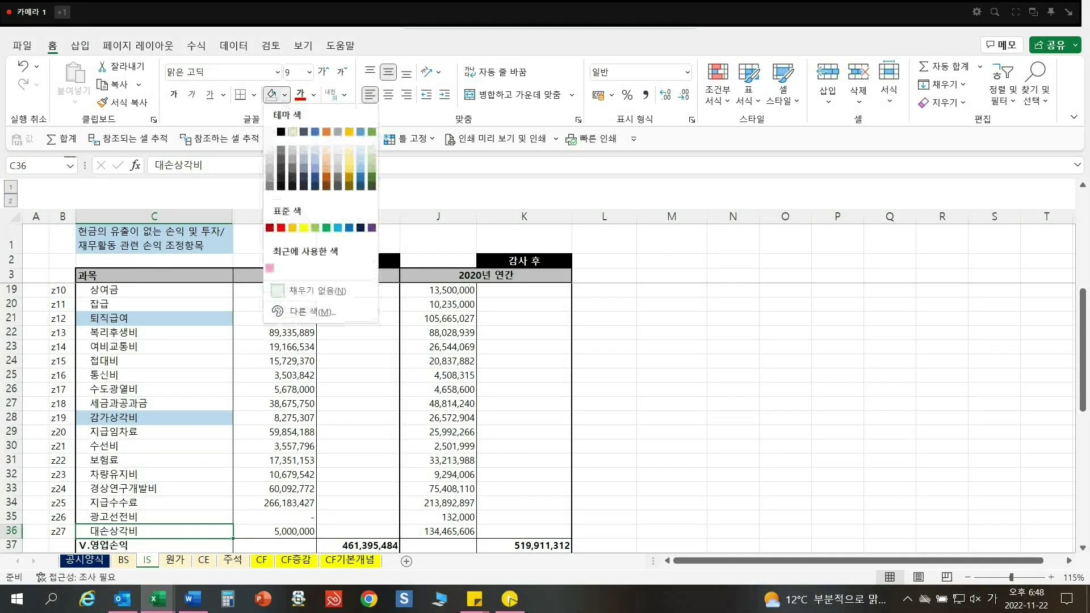
click(275, 267)
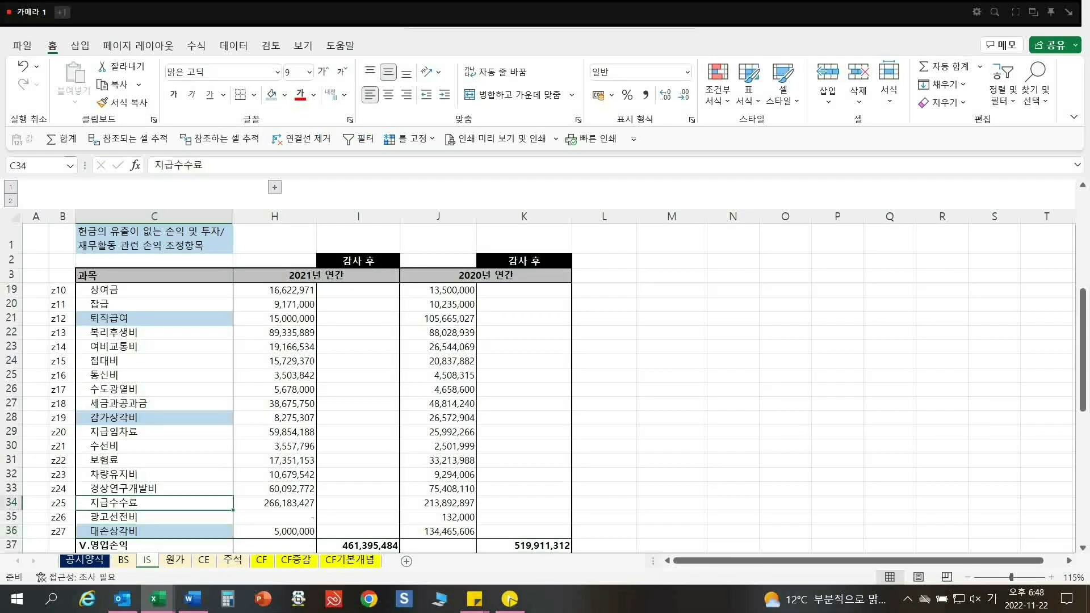
- Enter the formula =-IS!H49 in F18 of the CF sheet to bring in 매출채권처분손실 as a negative
click(261, 560)
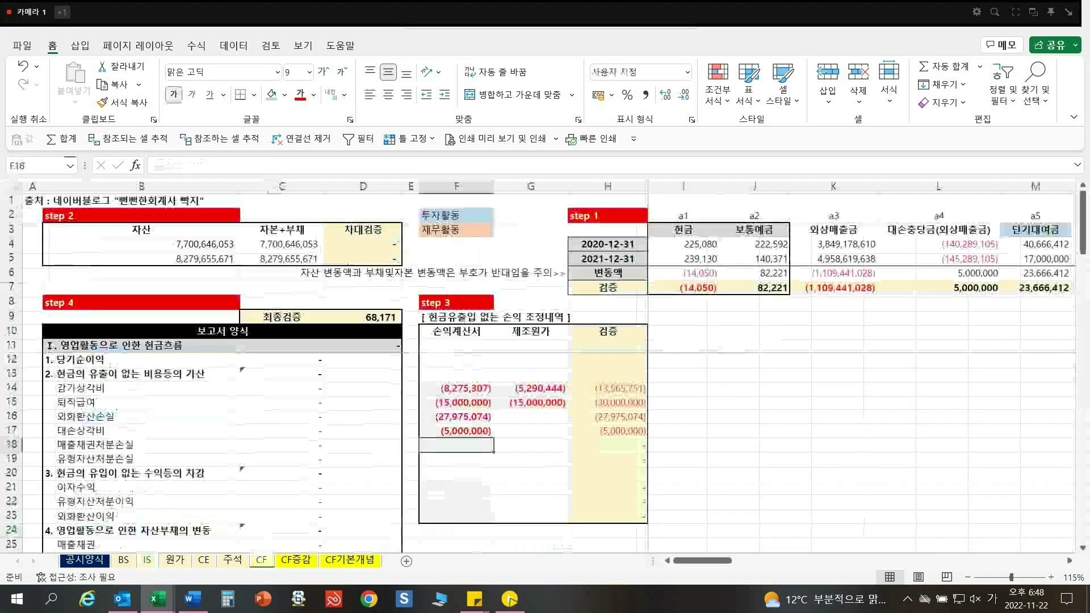
text(=-)
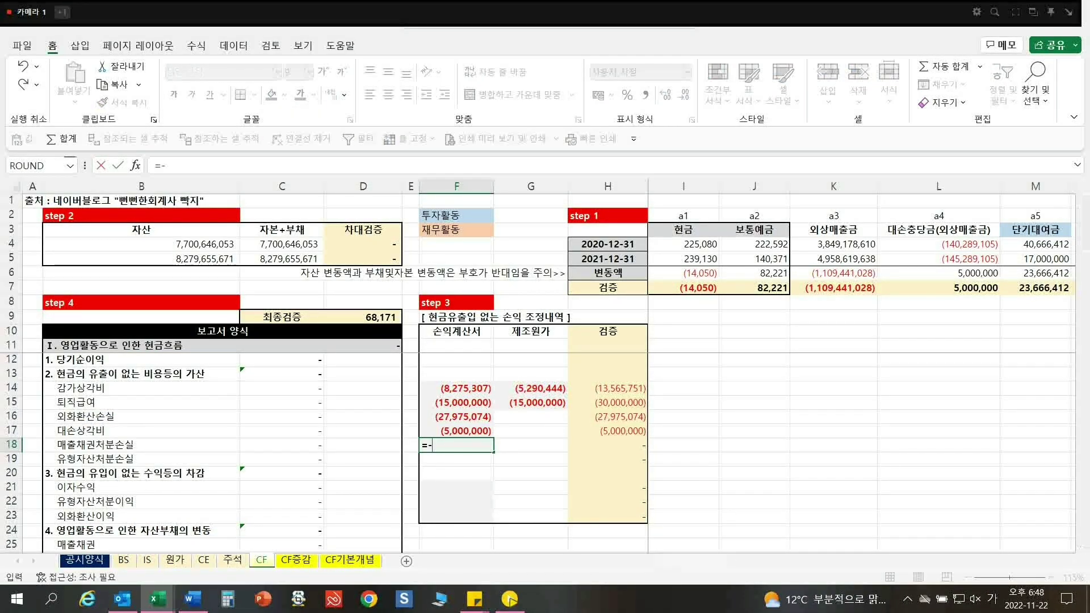
click(147, 561)
scroll(545, 397, down, 5)
scroll(545, 420, down, 1)
click(274, 503)
key(Return)
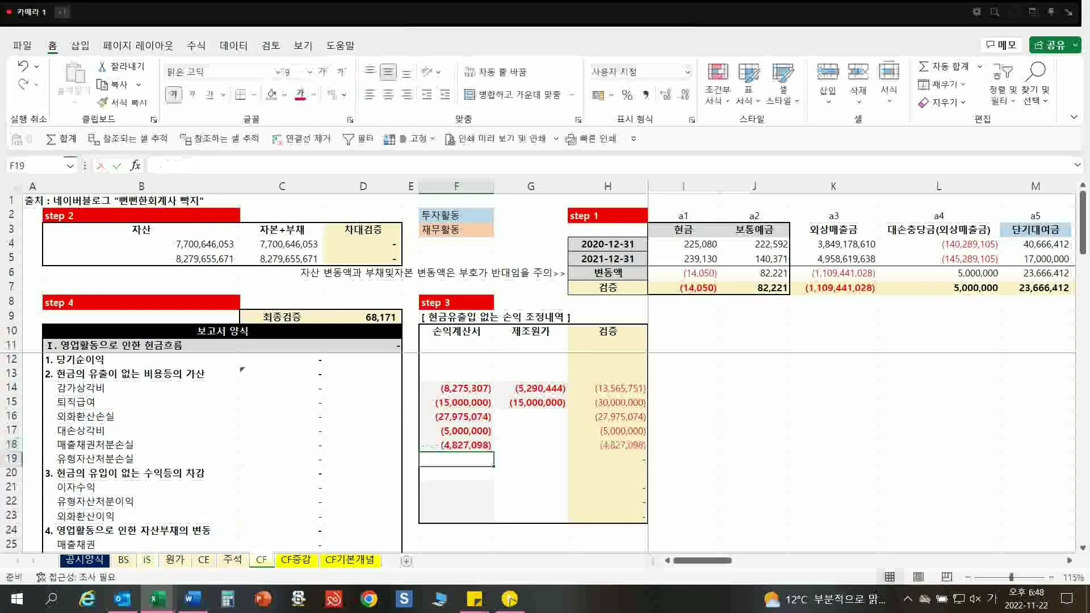
click(457, 487)
scroll(545, 398, down, 1)
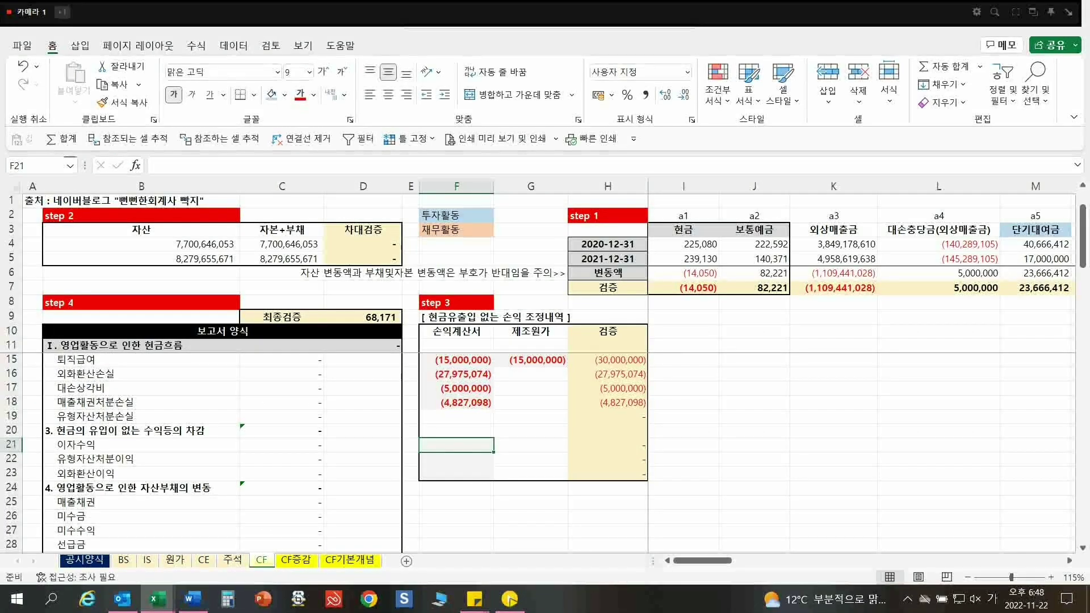
text(=)
click(147, 560)
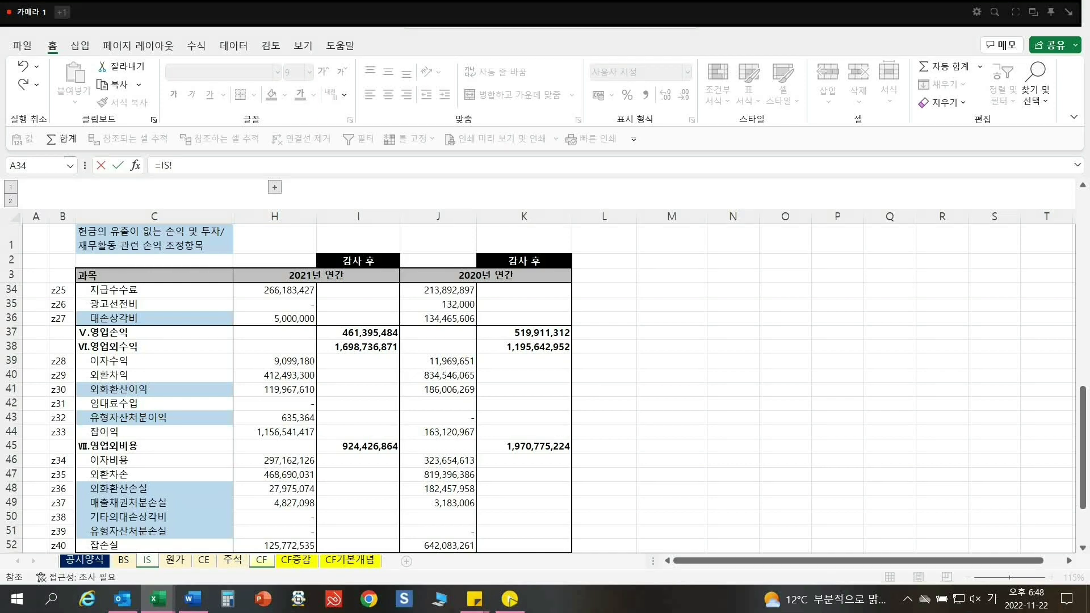
key(Escape)
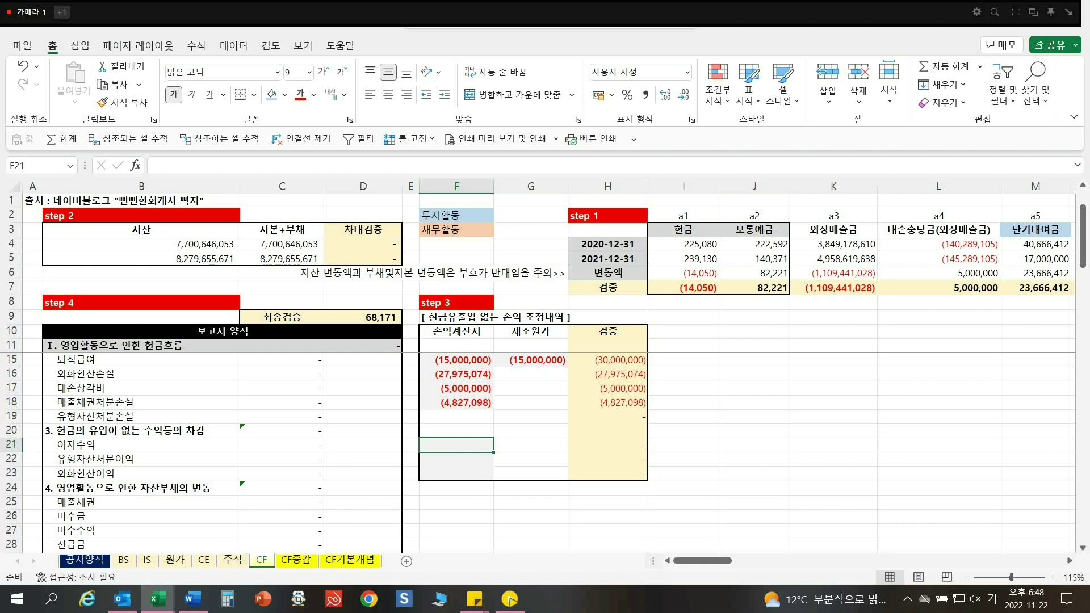
click(11, 445)
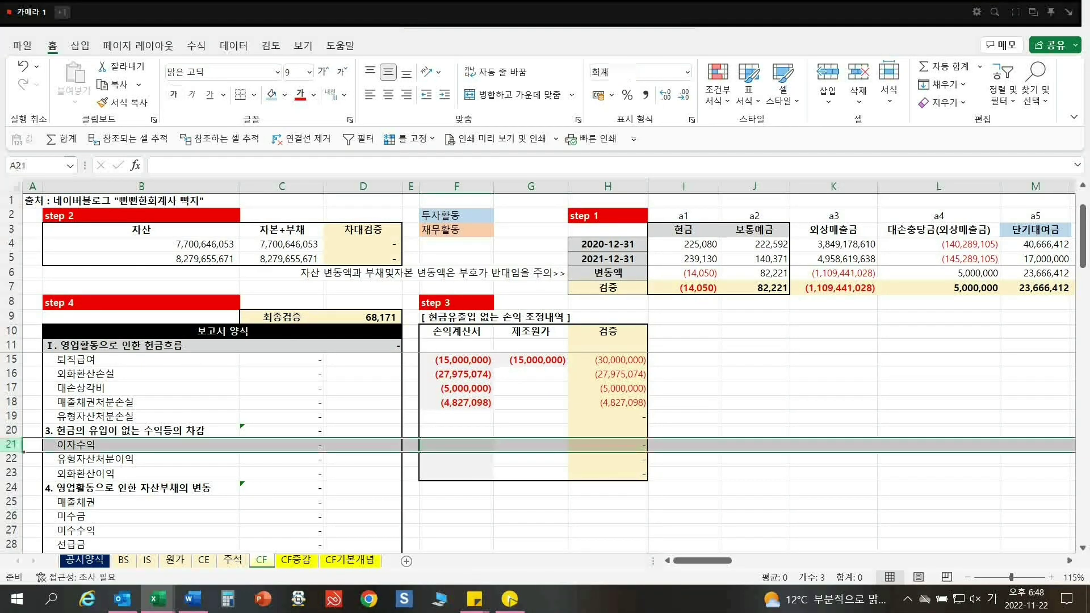
click(457, 445)
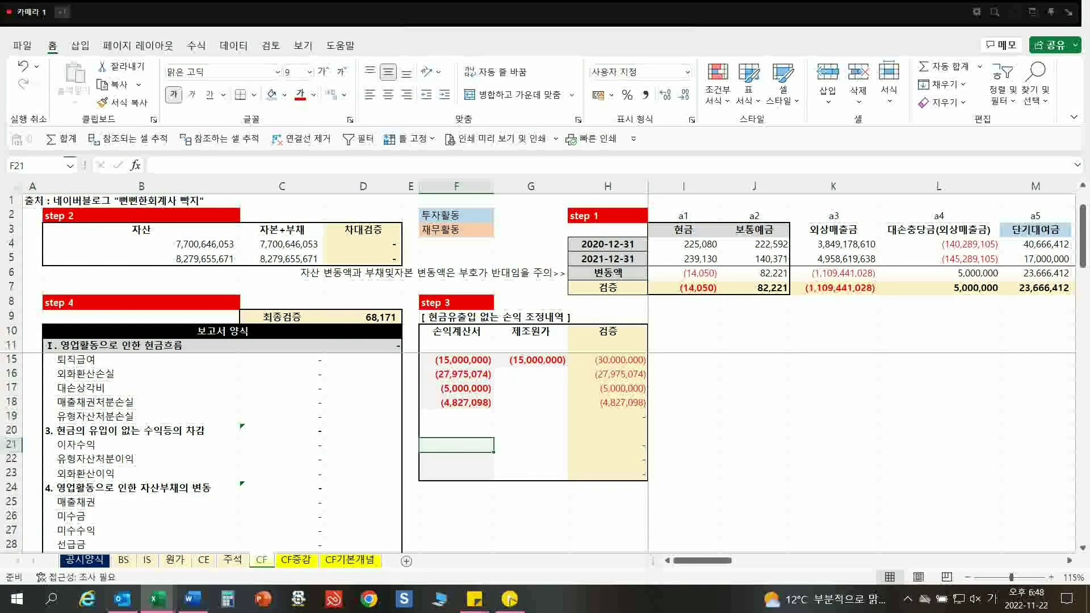
- Enter the formula =IS!H43 in F22 to bring the IS sheet's 유형자산처분이익 into step 3
click(457, 459)
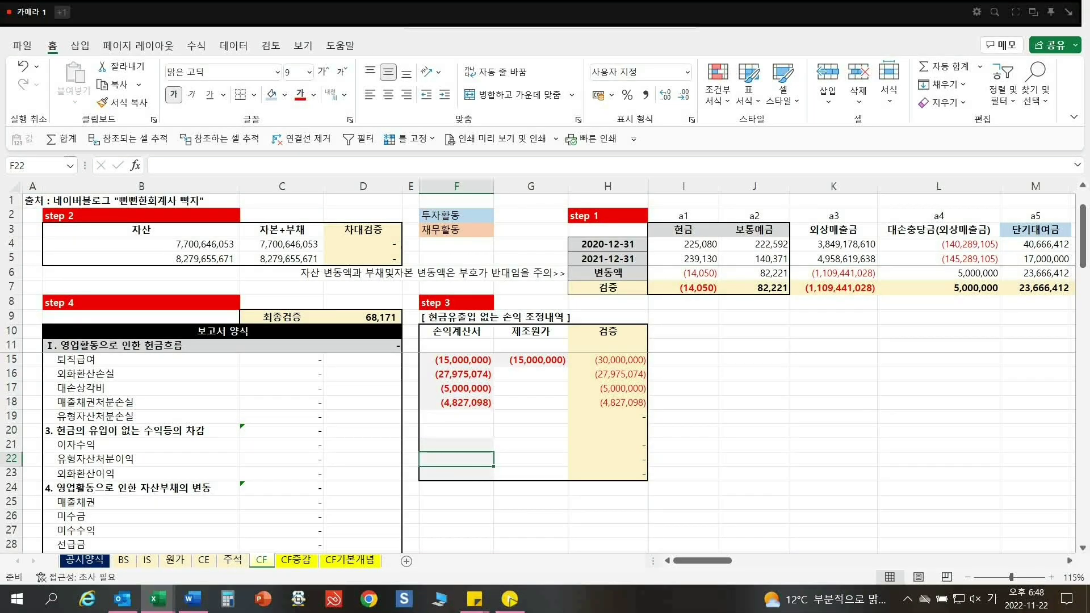
text(=)
click(147, 560)
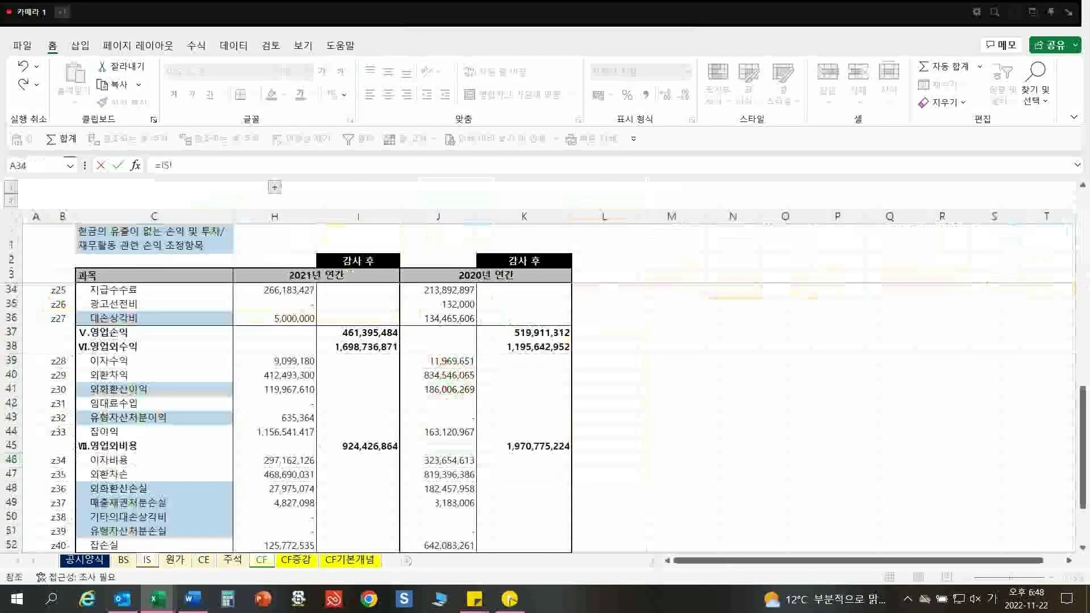
click(274, 417)
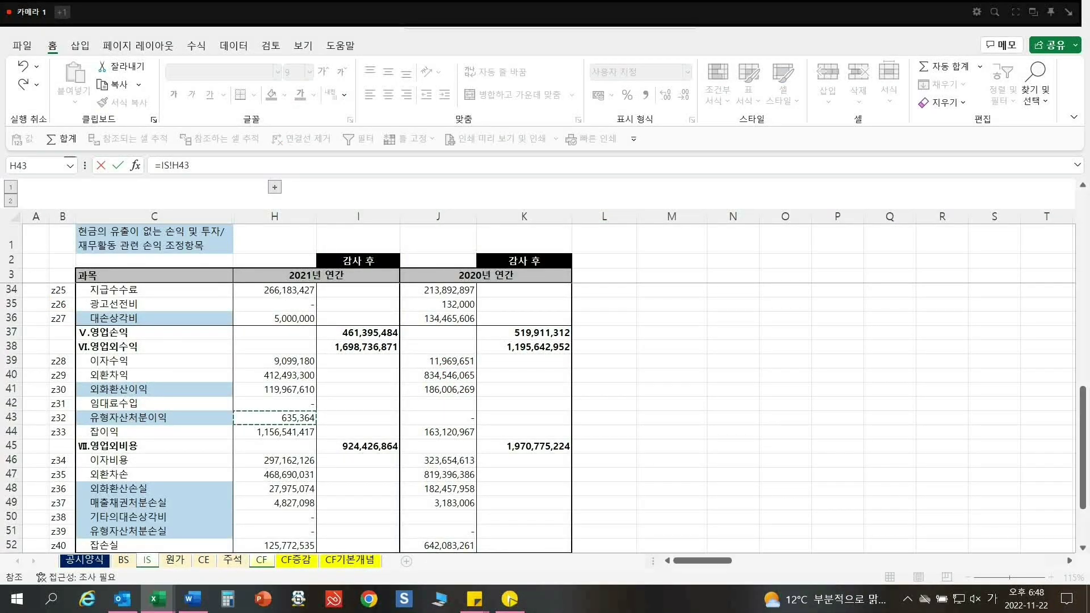
key(Return)
- Enter the formula =IS!H41 in F23 to bring in 외화환산이익 from the IS sheet
text(=)
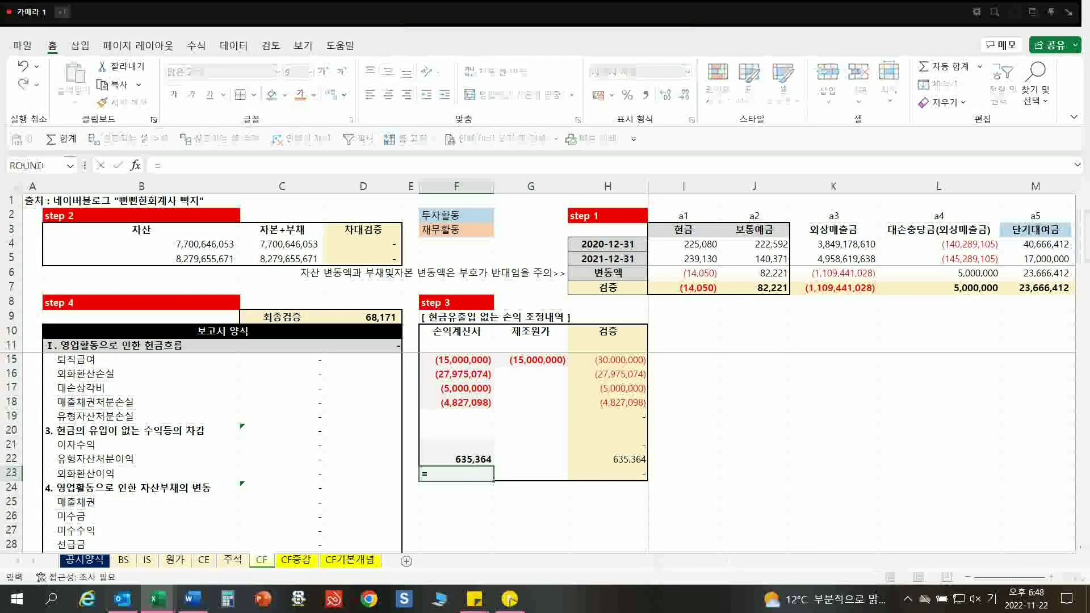
click(147, 560)
click(275, 390)
key(Return)
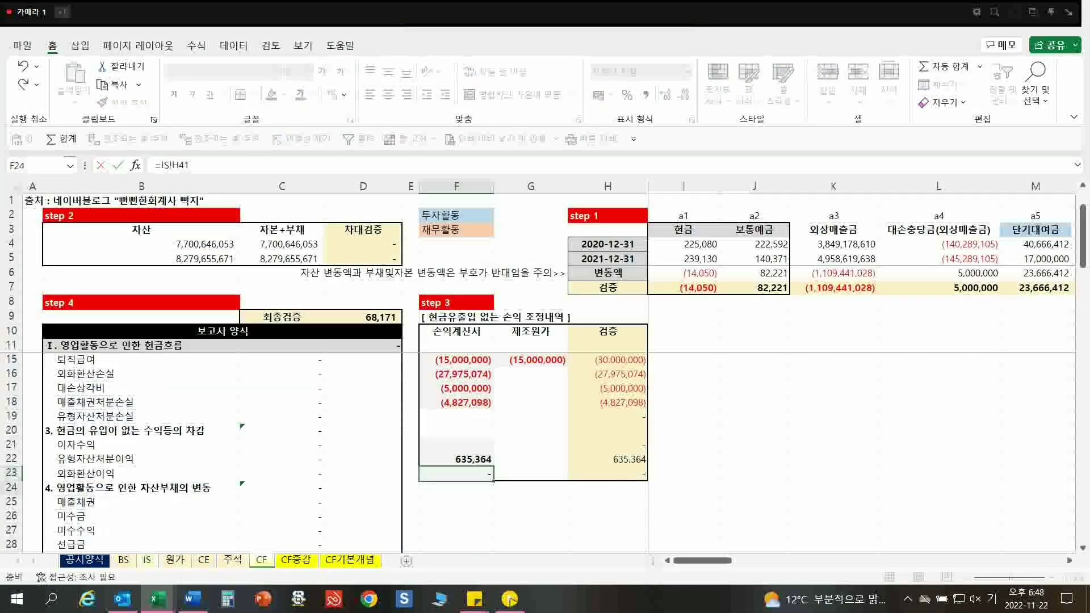
- Review the 검증 column of step 3 over H14:H23
scroll(534, 437, up, 1)
drag(608, 389, 608, 517)
drag(608, 388, 607, 516)
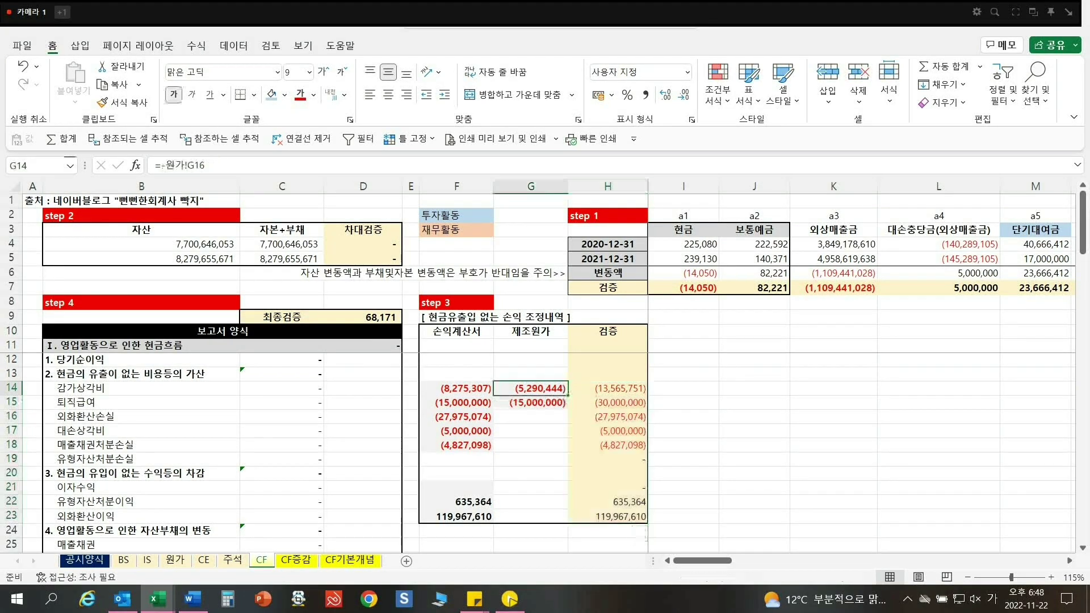
- Copy the 외화환산손실 amount from F16 into K16 as a plain value and make it positive, 27975074
click(456, 417)
key(ctrl+c)
key(Right)
key(Right)
key(Right)
key(Right)
key(Right)
key(Right)
click(833, 417)
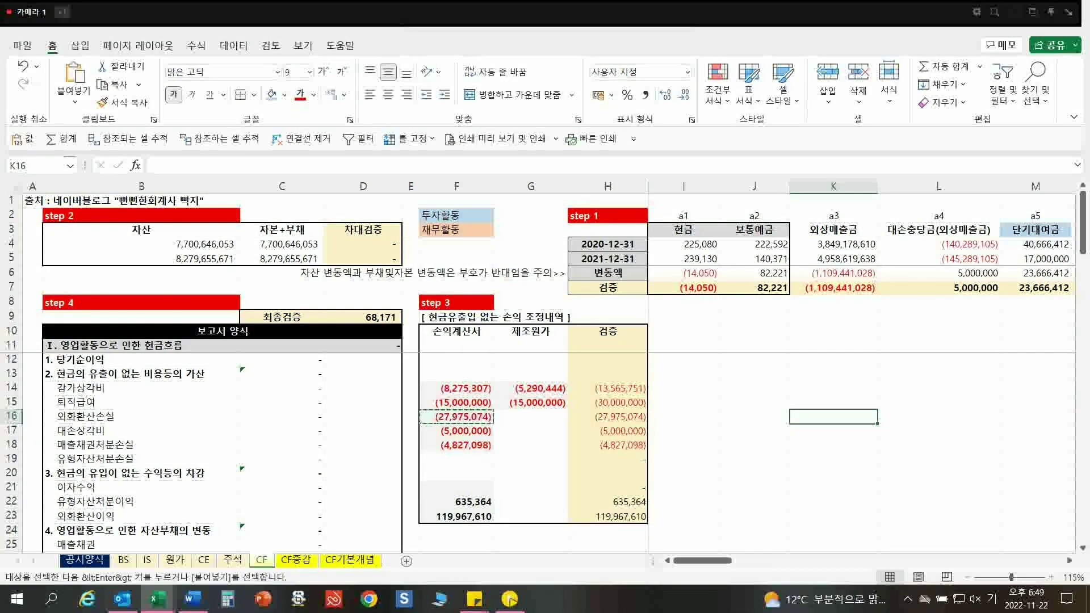
key(Return)
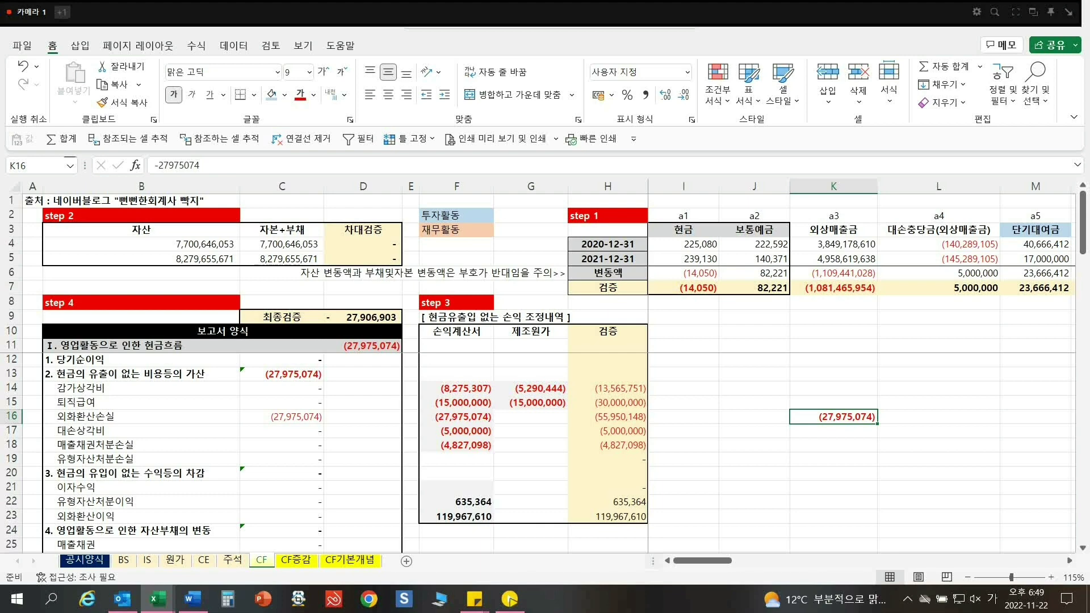
key(F2)
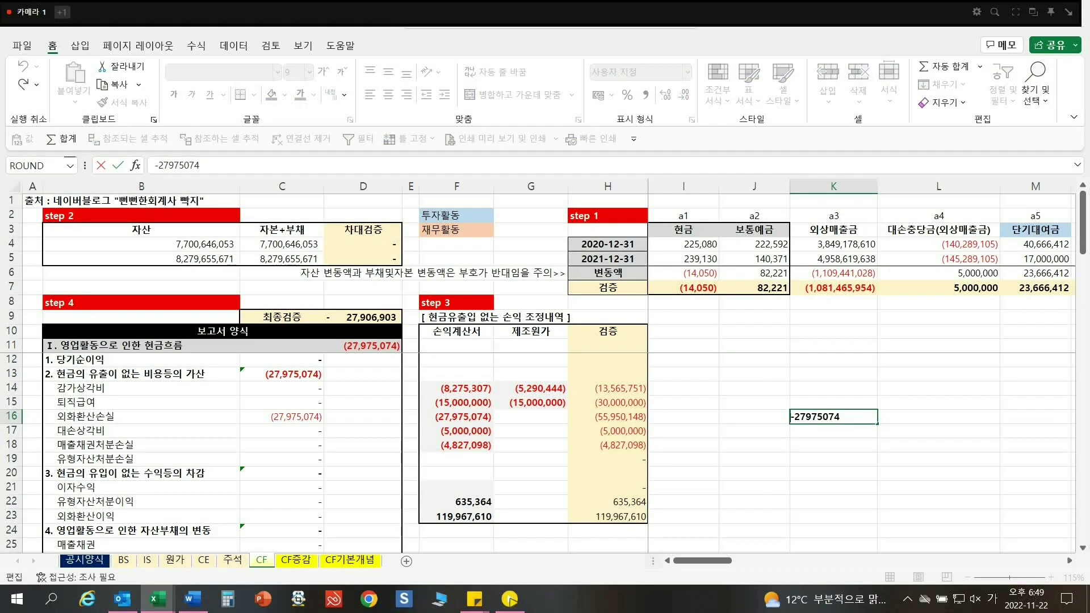
key(Delete)
key(ctrl+Return)
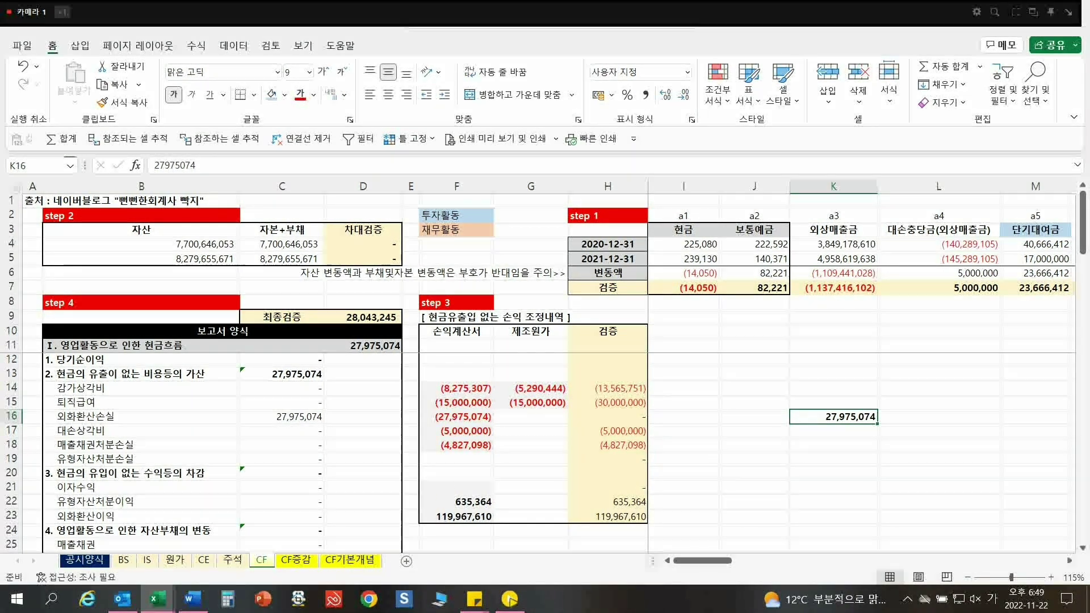
- Check the 외화환산손실 and 당기순이익 labels, and view the 회계기준상 현금흐름표 작성방식 section on the CF기본개념 sheet
click(146, 416)
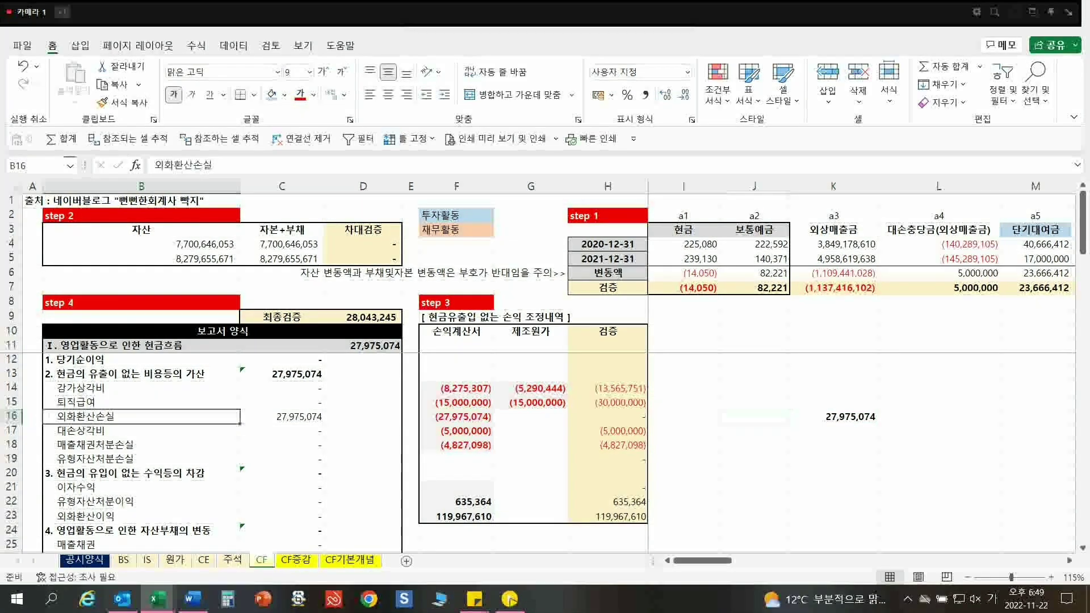
click(142, 359)
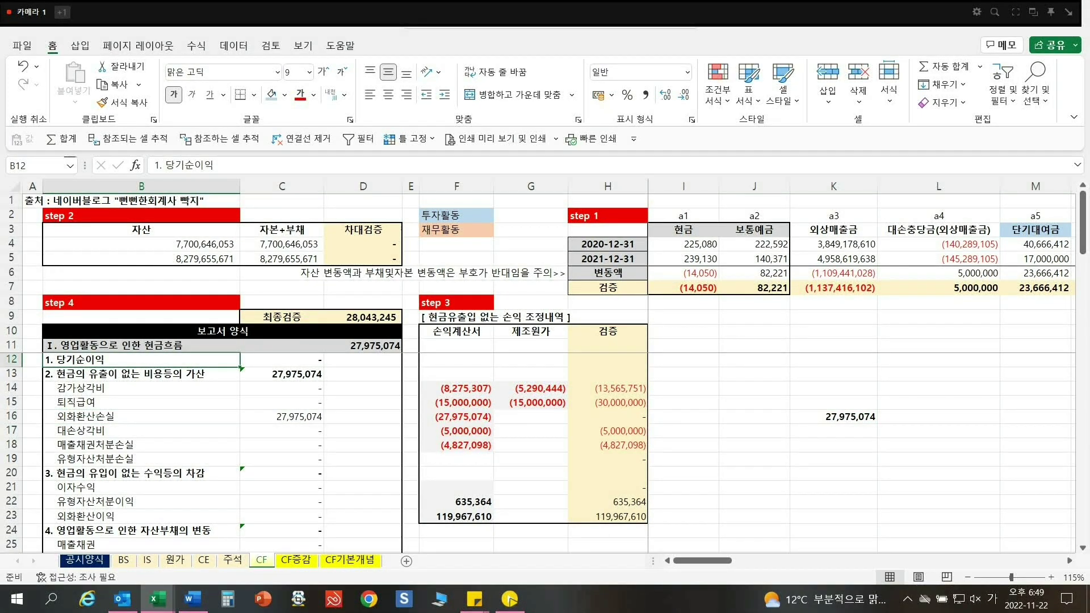
key(ctrl+Page_Down)
key(ctrl+Page_Down)
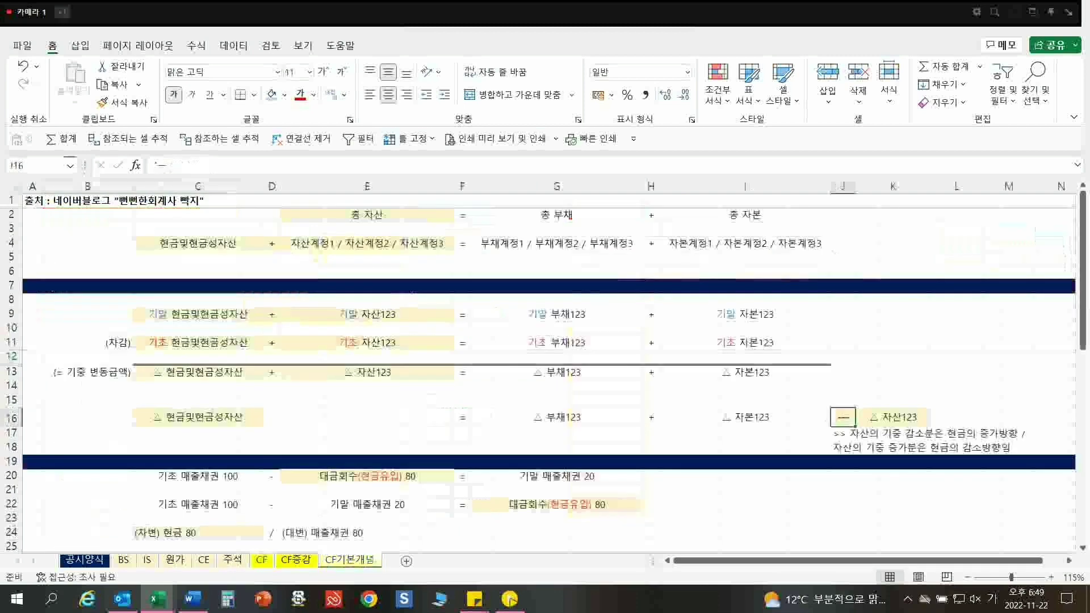
click(368, 432)
scroll(545, 380, down, 11)
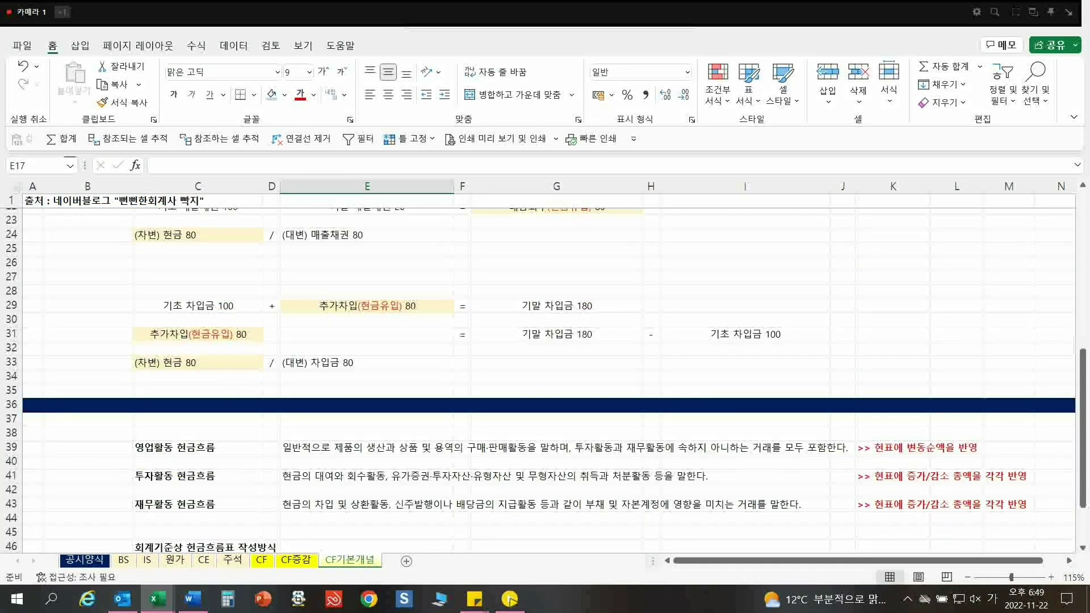
- Make the word 간접법 at the start of the C47 text block bold, red and larger than the remaining text
click(481, 442)
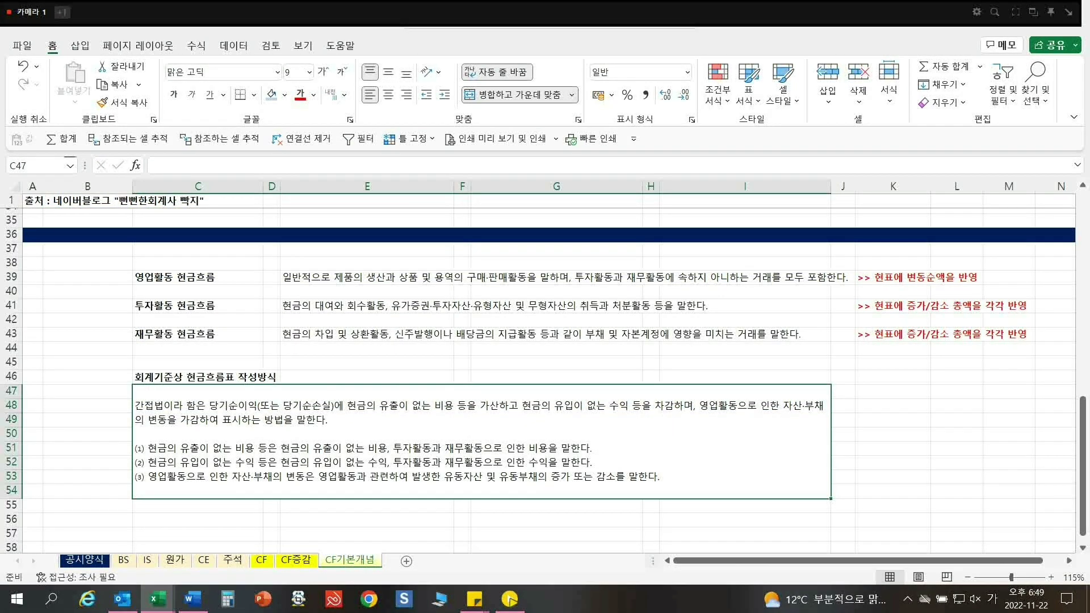
key(F2)
key(ctrl+Home)
key(shift+Right)
key(shift+Right)
key(shift+Right)
key(ctrl+b)
key(alt+h)
key(f)
key(c)
key(Return)
key(ctrl+shift+period)
key(ctrl+shift+period)
key(ctrl+shift+period)
key(Return)
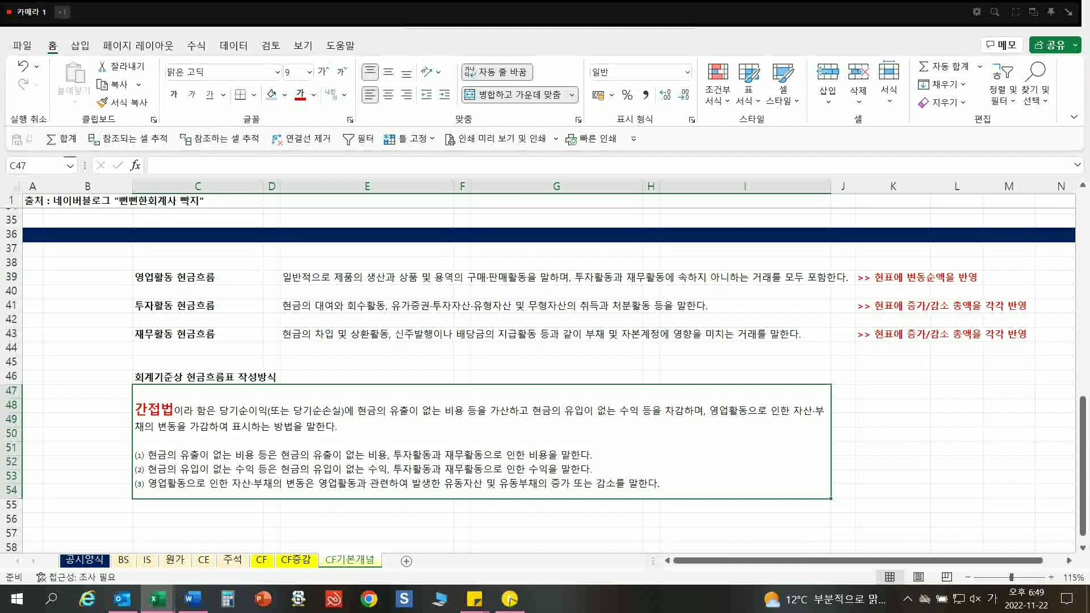
- Return to the CF sheet and examine the 당기순이익, 외화환산손실 and 유형자산처분이익 rows of the step 4 report form
key(ctrl+Page_Up)
key(ctrl+Page_Up)
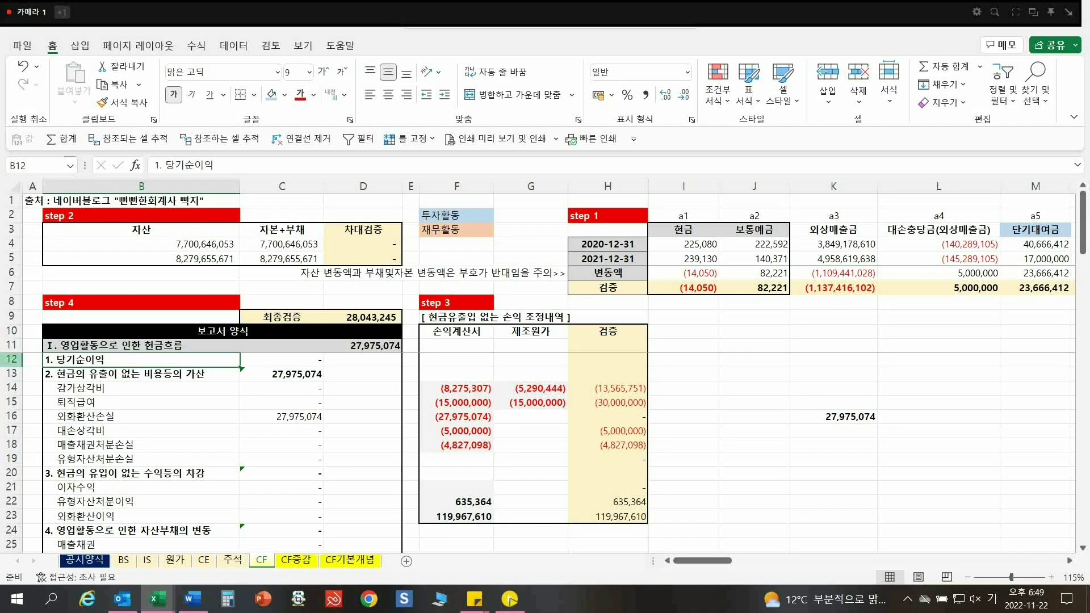
key(shift+Right)
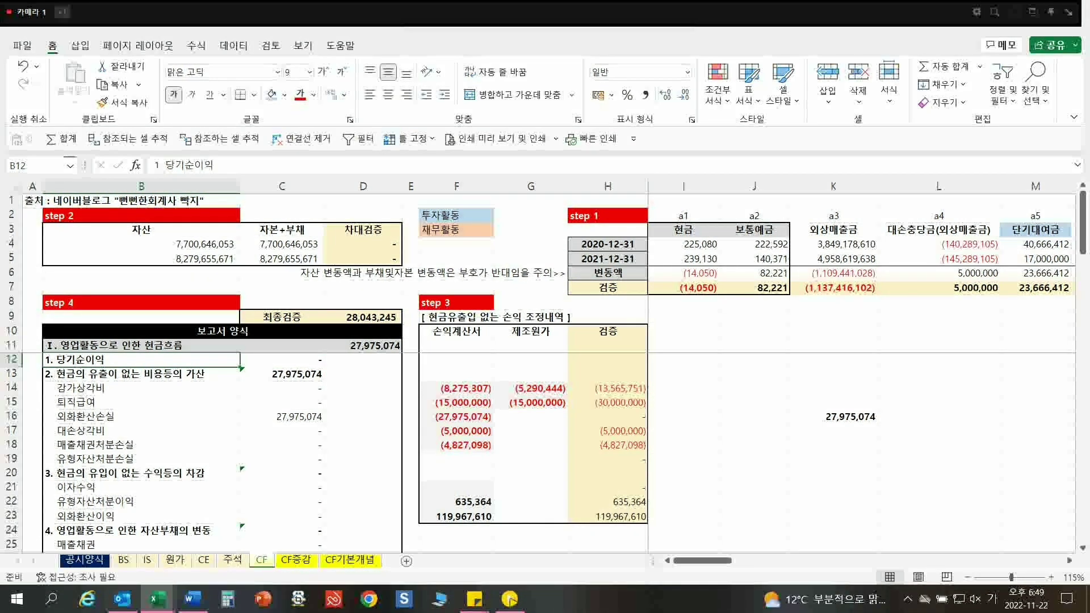
click(281, 359)
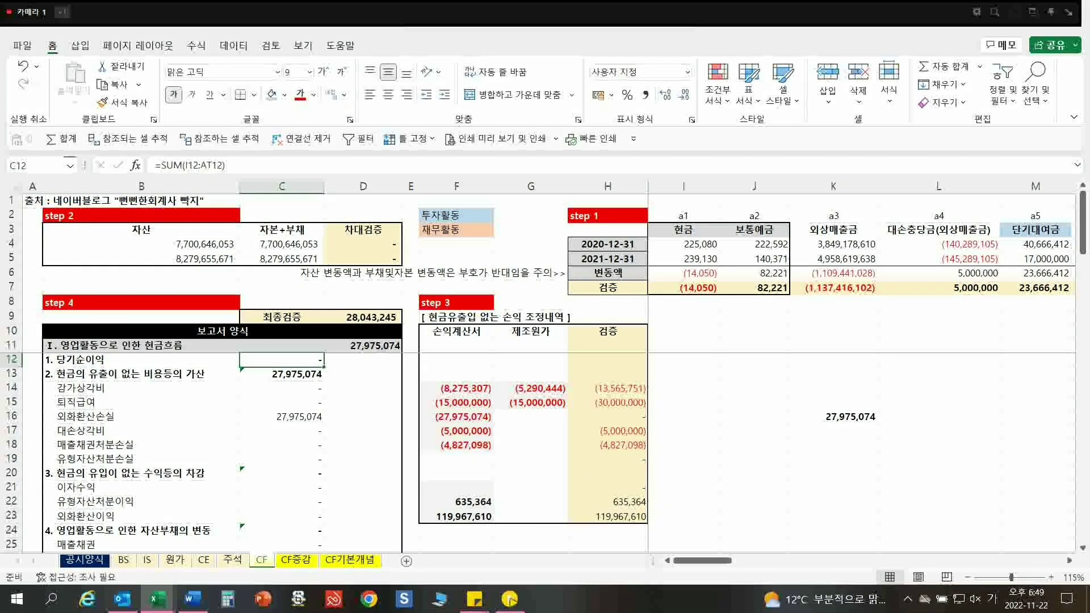
key(shift+Left)
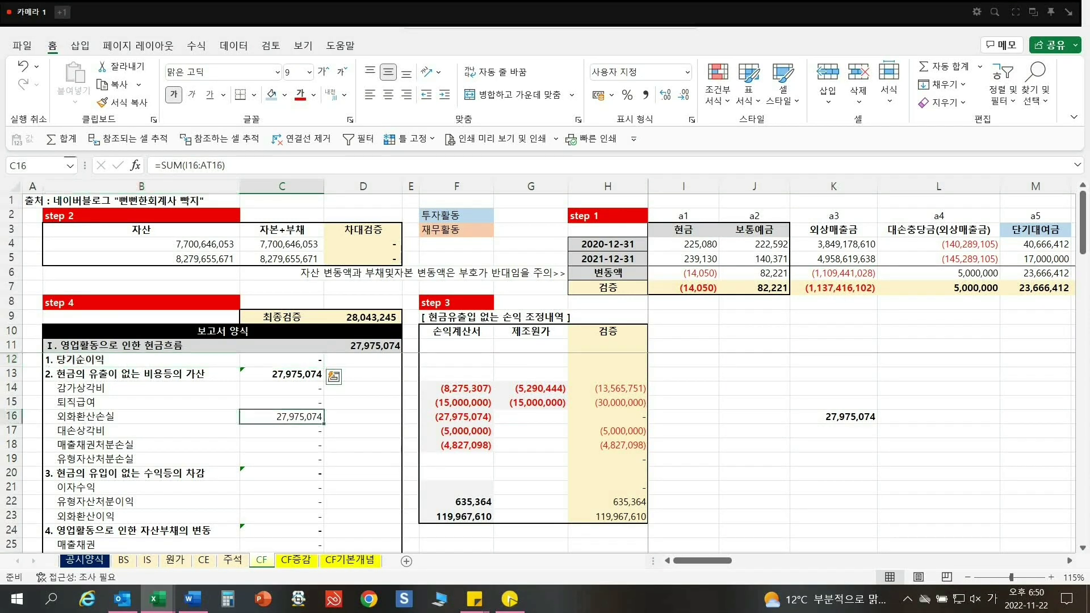
drag(282, 417, 142, 416)
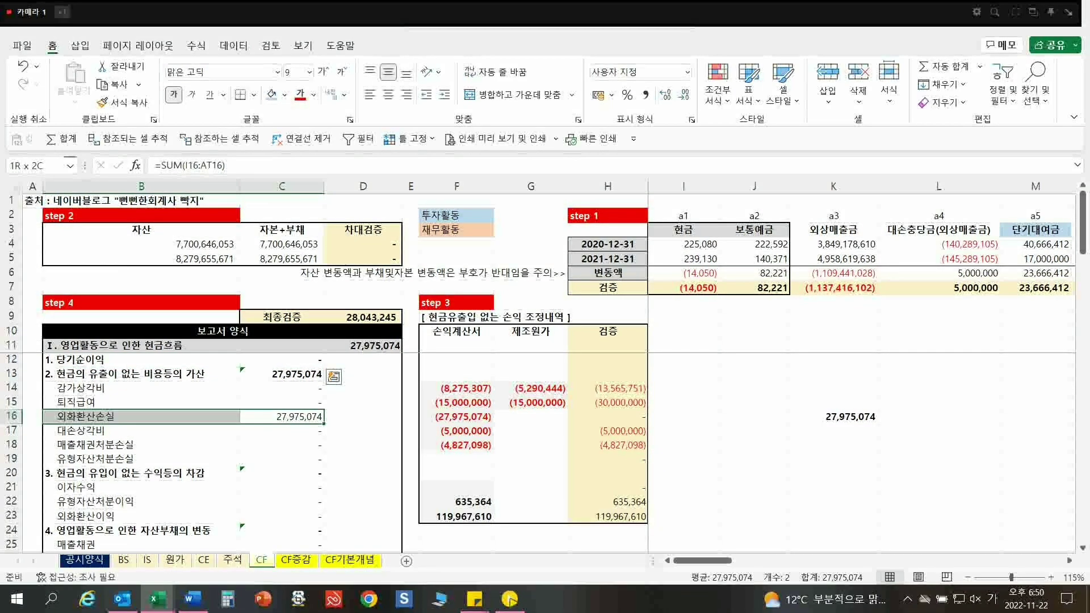
click(283, 416)
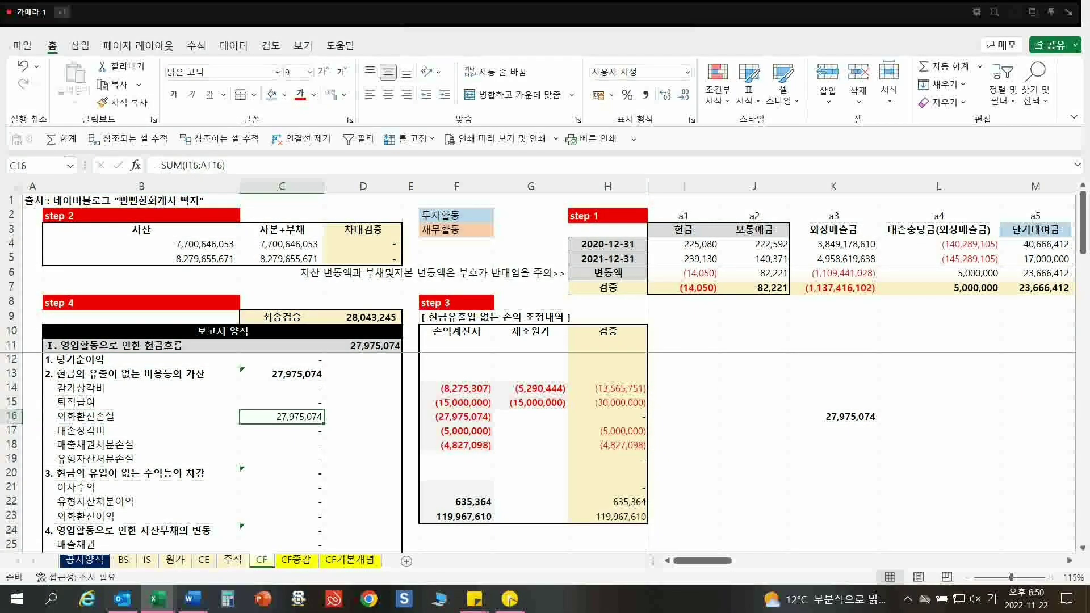
drag(142, 416, 283, 417)
drag(142, 501, 282, 501)
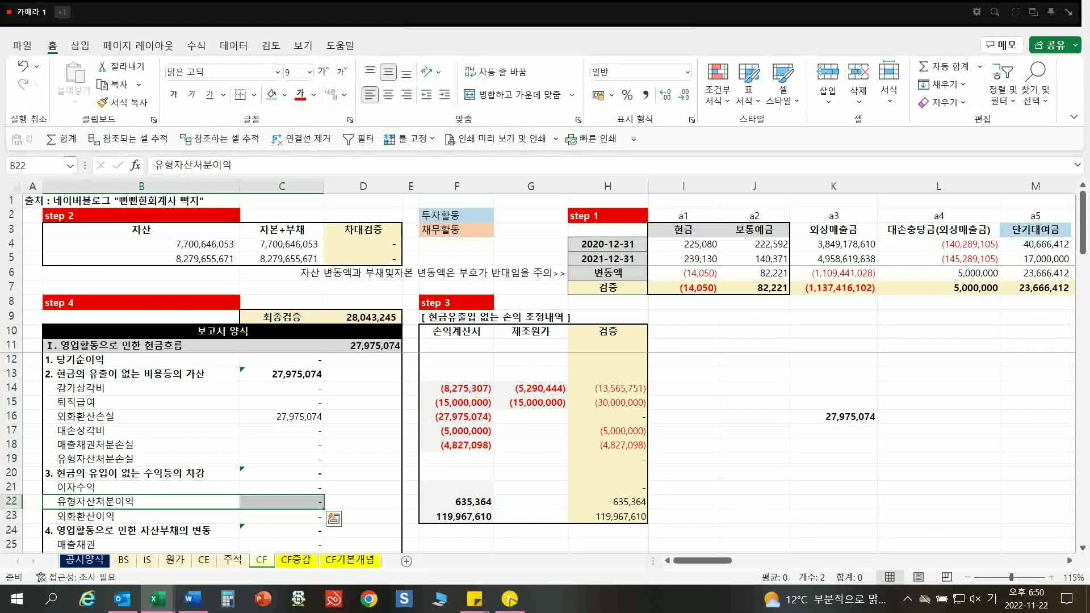
key(Tab)
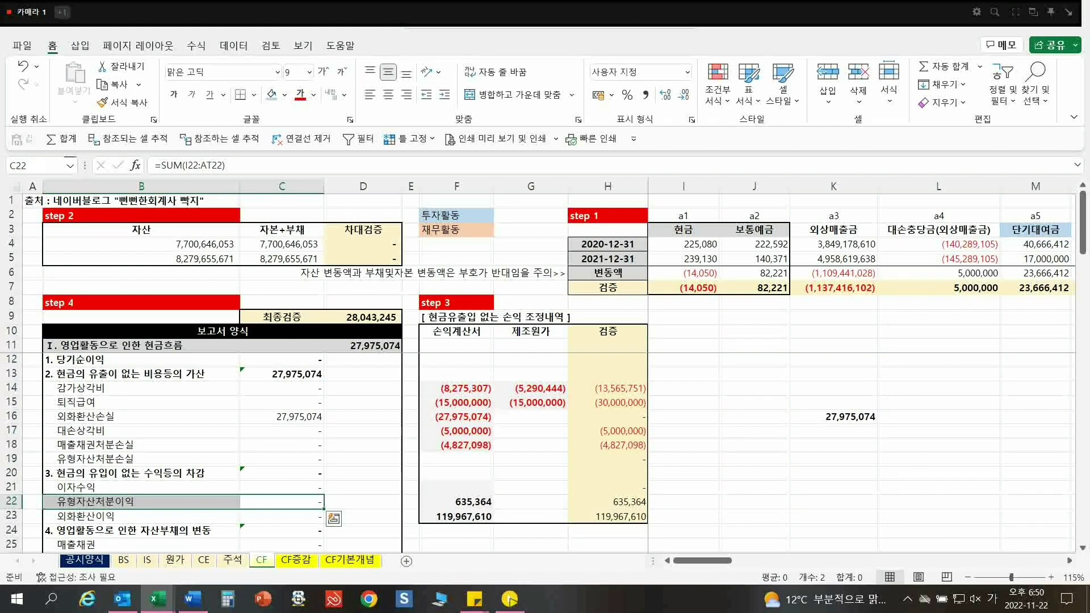
key(Tab)
key(Tab)
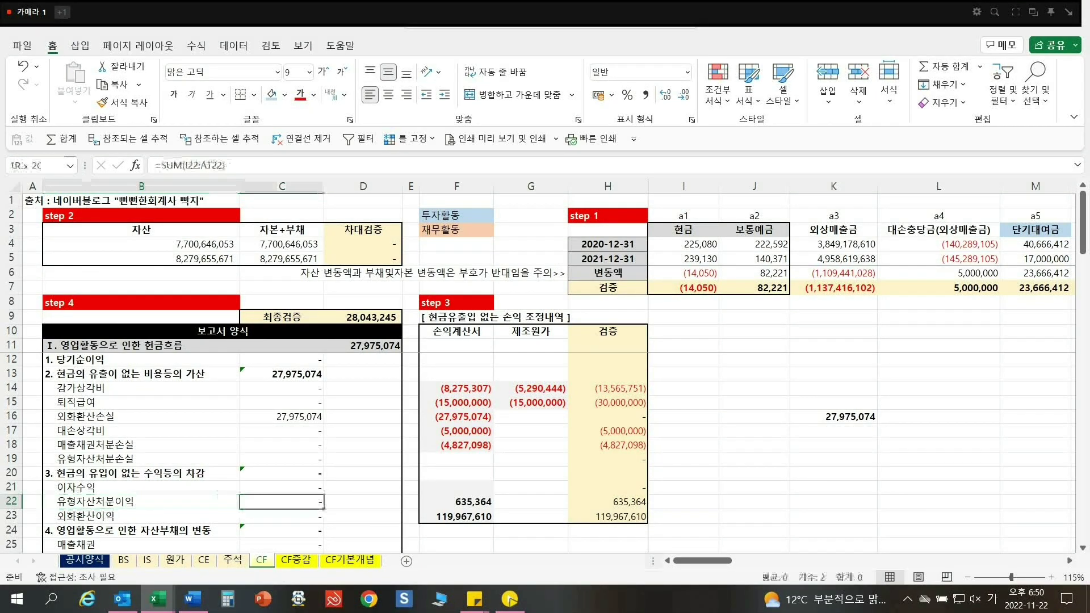
click(282, 360)
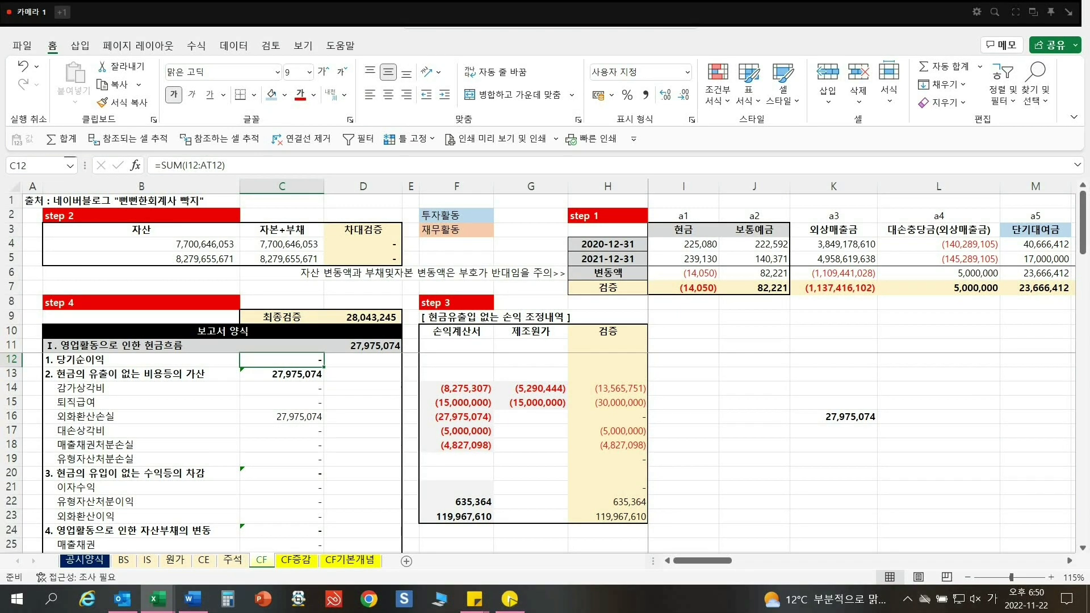
drag(142, 345, 307, 363)
click(295, 359)
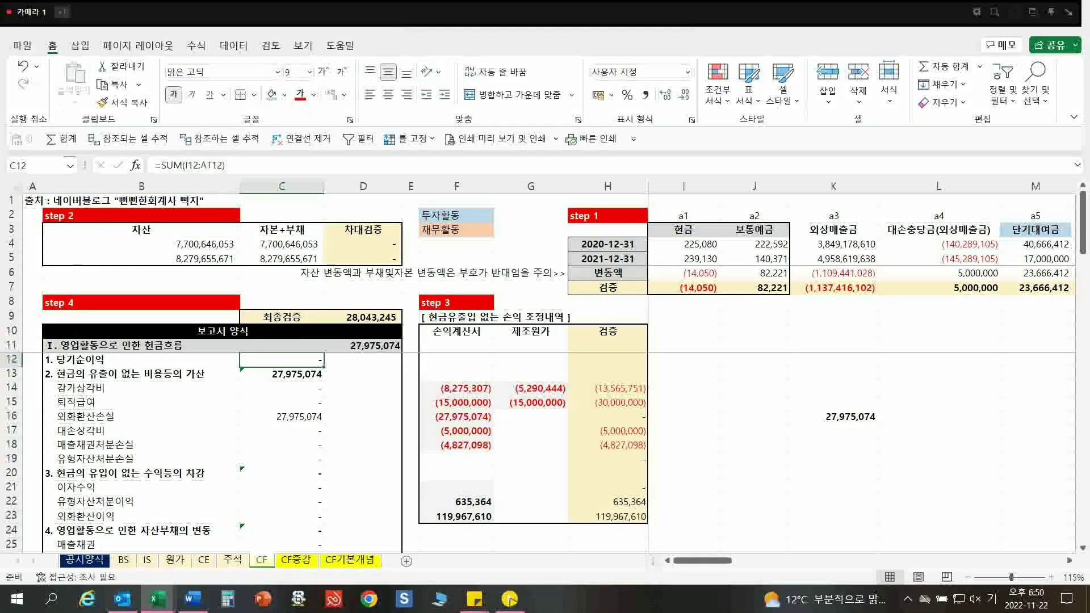
- Enter the 유형자산처분이익 amount from F22 into K22 as the negative value -635364 and check its row in the report form
click(457, 501)
key(ctrl+c)
click(834, 502)
key(ctrl+shift+v)
text(-635364)
key(Return)
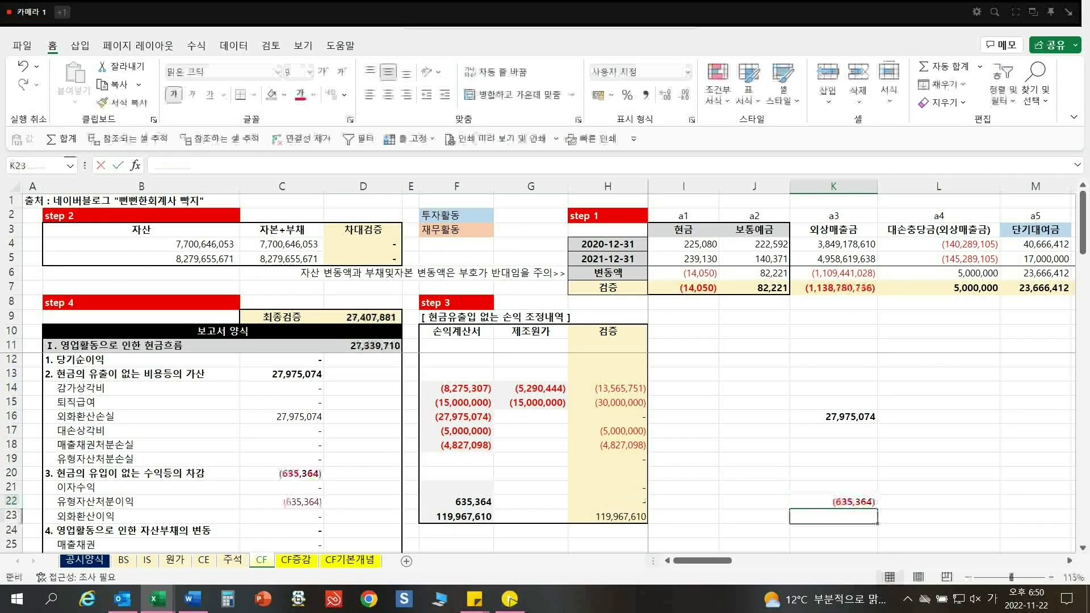
drag(284, 501, 142, 501)
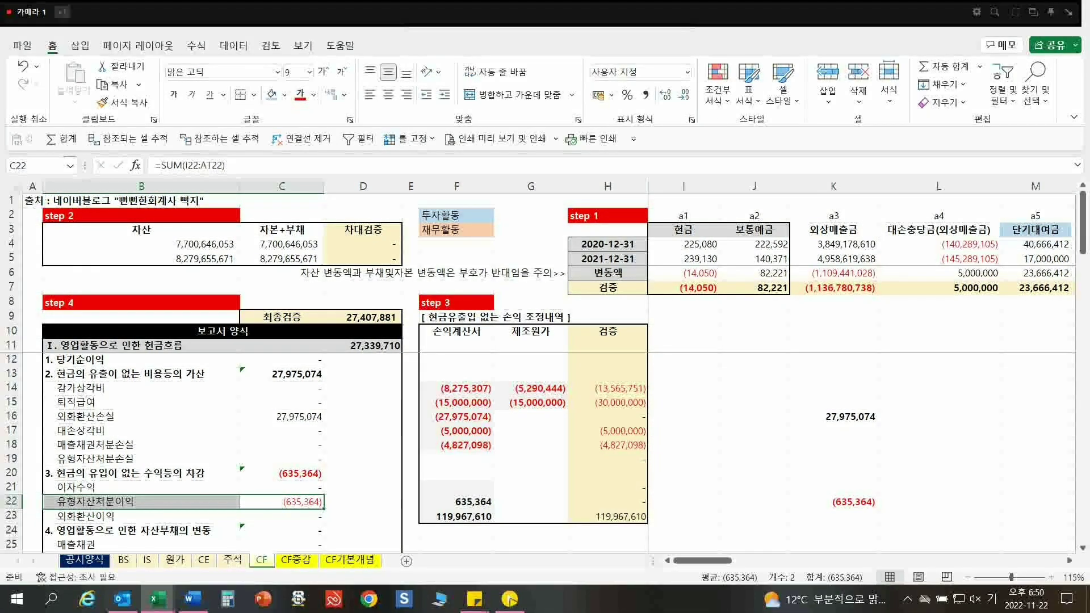
- Clear the sample entries in K22 and K16
click(833, 502)
key(Delete)
click(833, 417)
key(Delete)
- Look over the step 3 adjustment table and the check formulas in its 검증 column
click(608, 417)
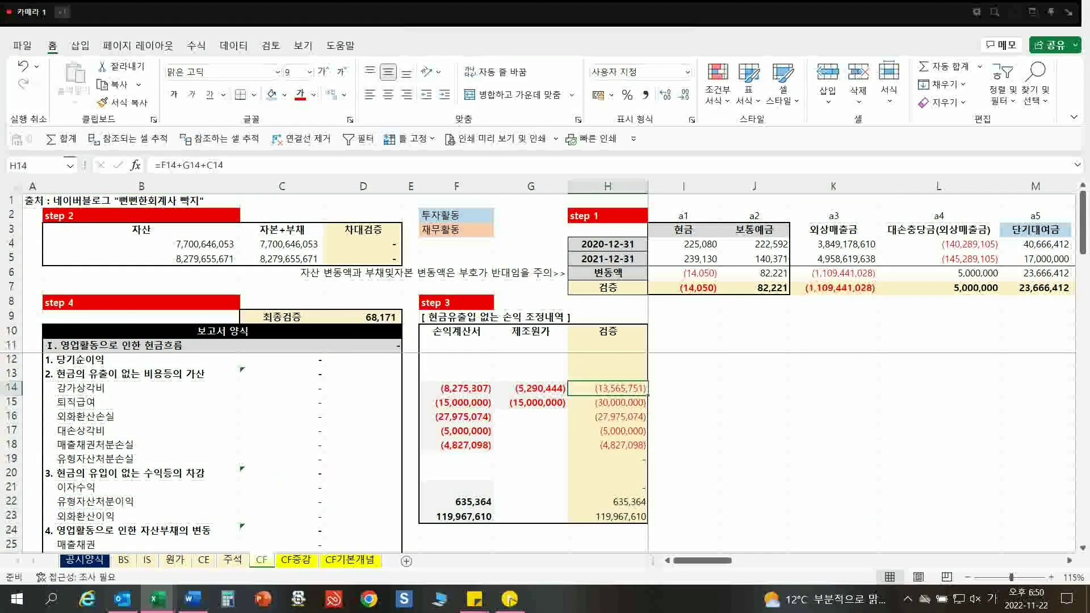
drag(449, 317, 624, 518)
drag(608, 389, 619, 517)
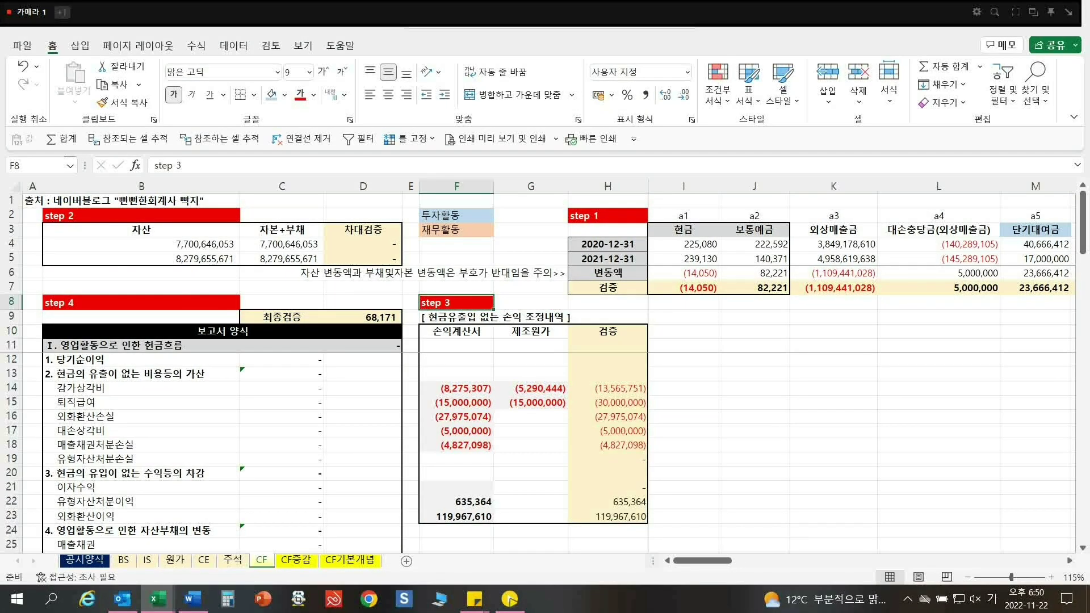
- Examine the step 4 report form and the 최종검증 formula in D9
click(141, 302)
click(141, 316)
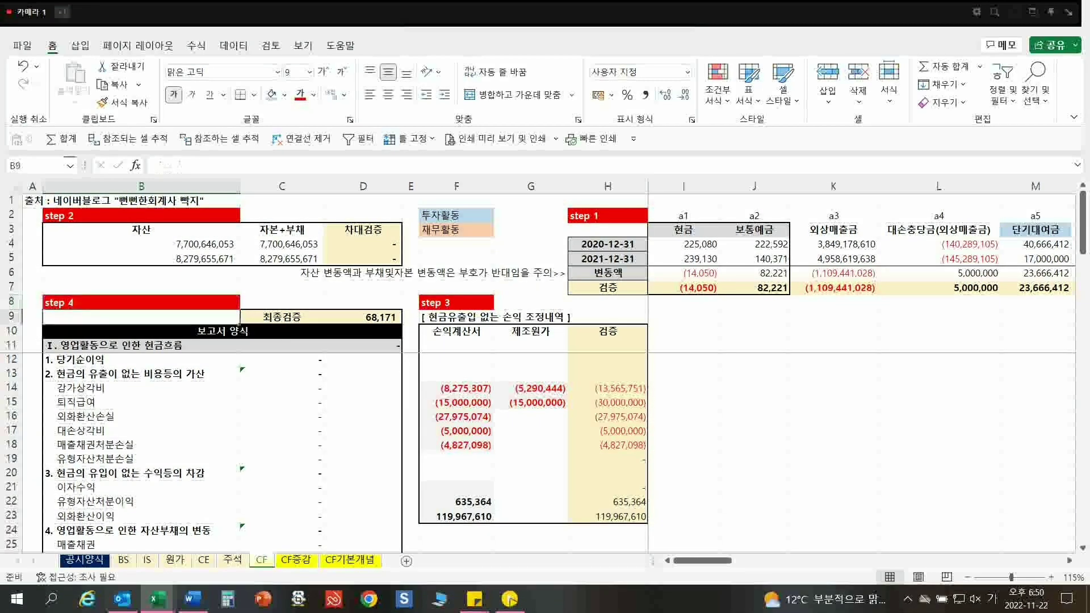
click(141, 302)
click(141, 316)
drag(142, 316, 142, 416)
click(282, 374)
click(141, 316)
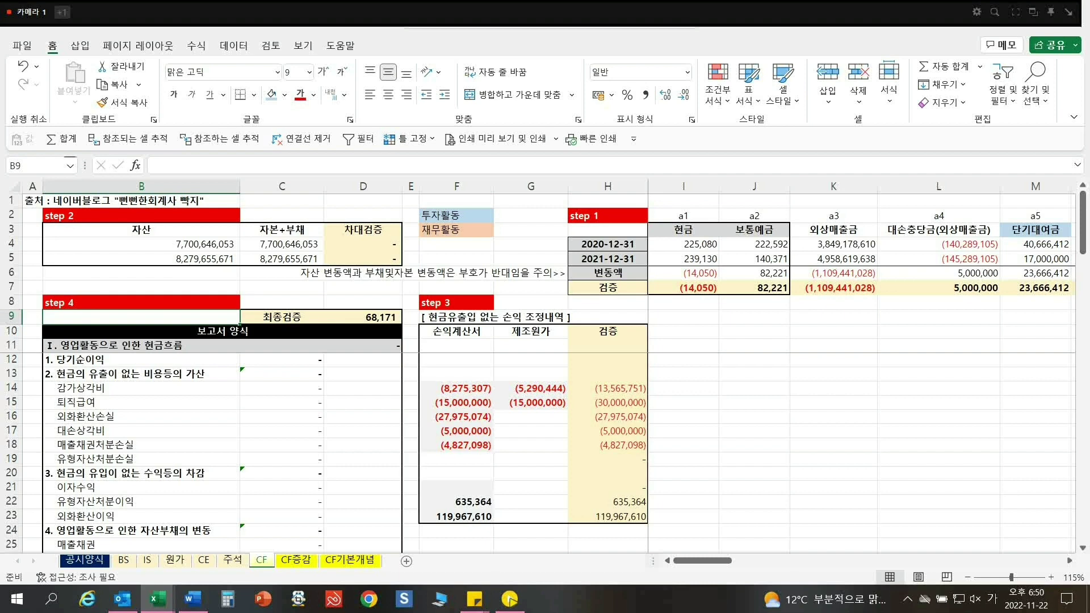
drag(363, 316, 282, 316)
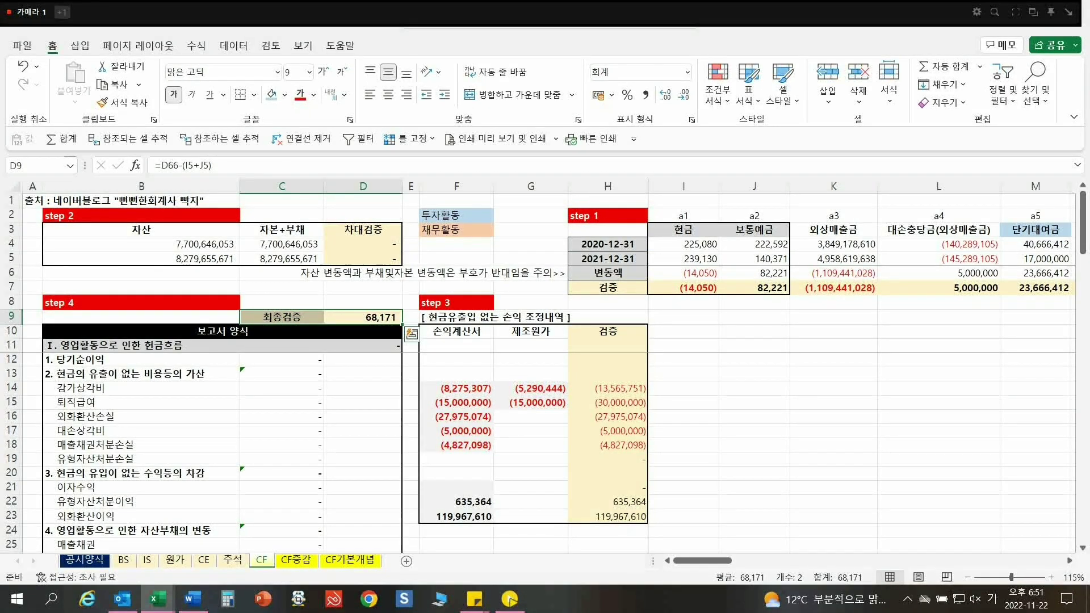
drag(283, 317, 363, 317)
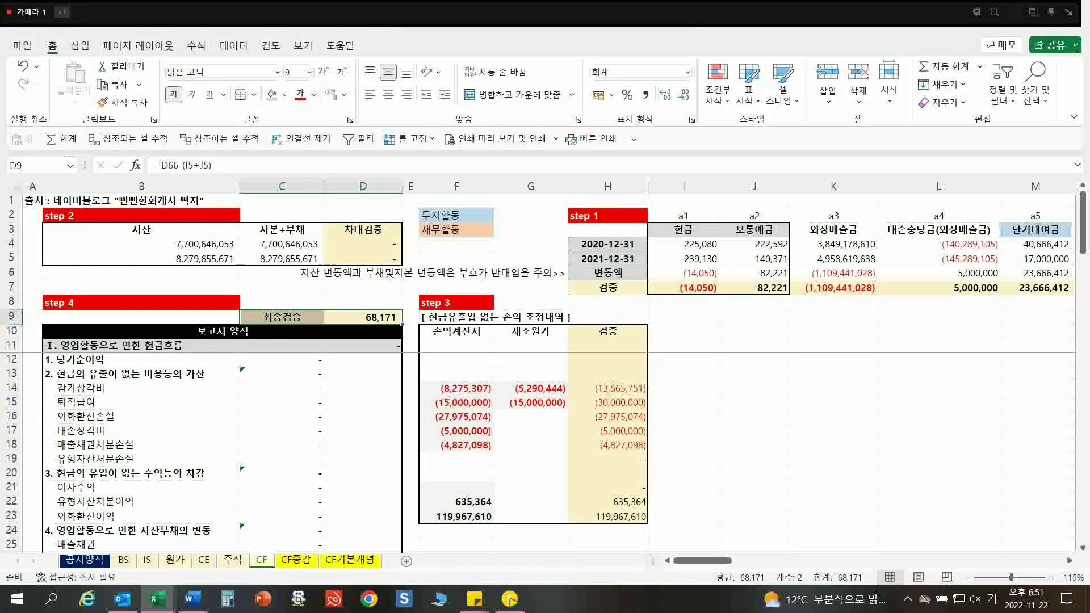
- Review the step 1 balances, 변동액 and 검증 rows for 현금 and 보통예금 against the 최종검증 formula in D9
click(684, 230)
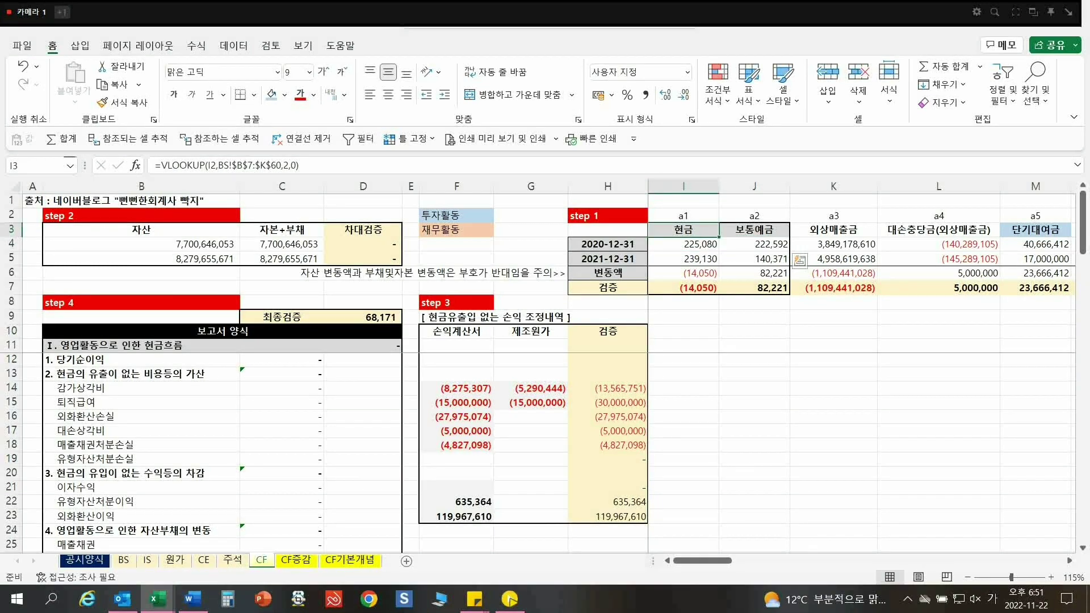
key(shift+Right)
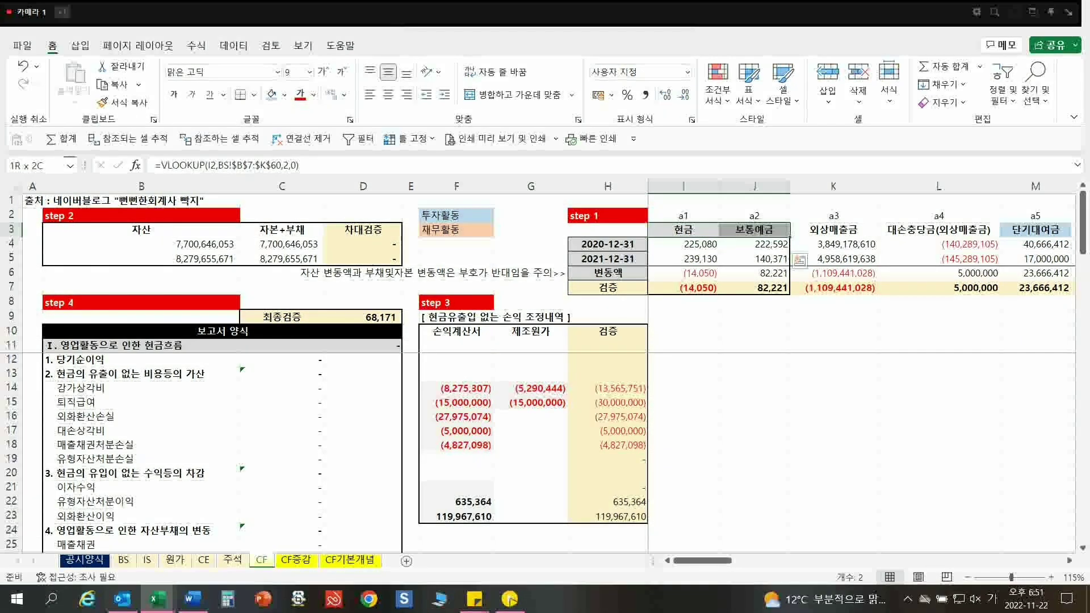
click(607, 245)
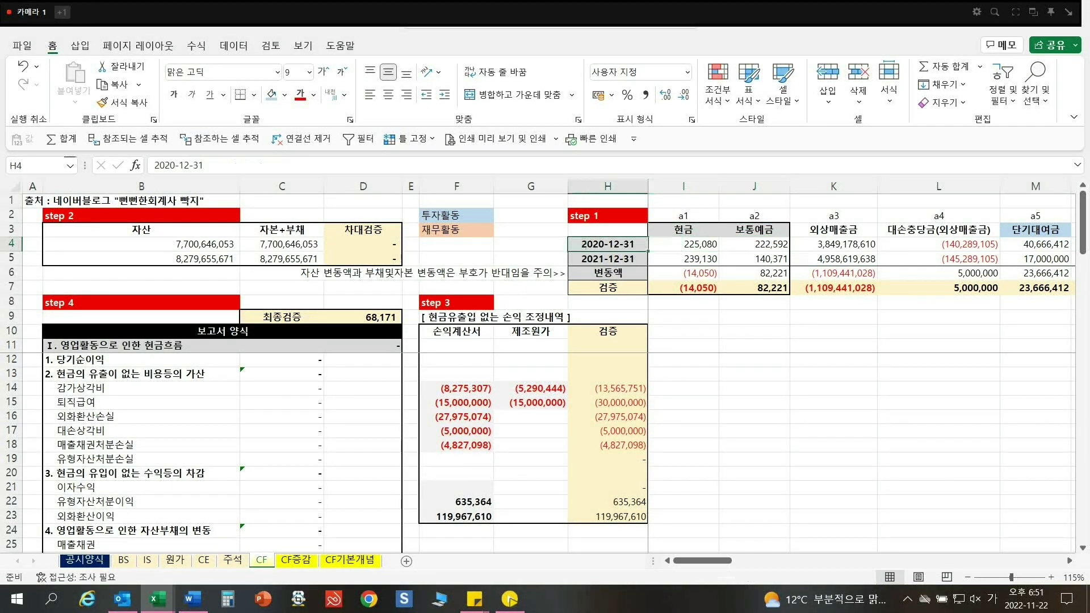
drag(607, 259, 755, 258)
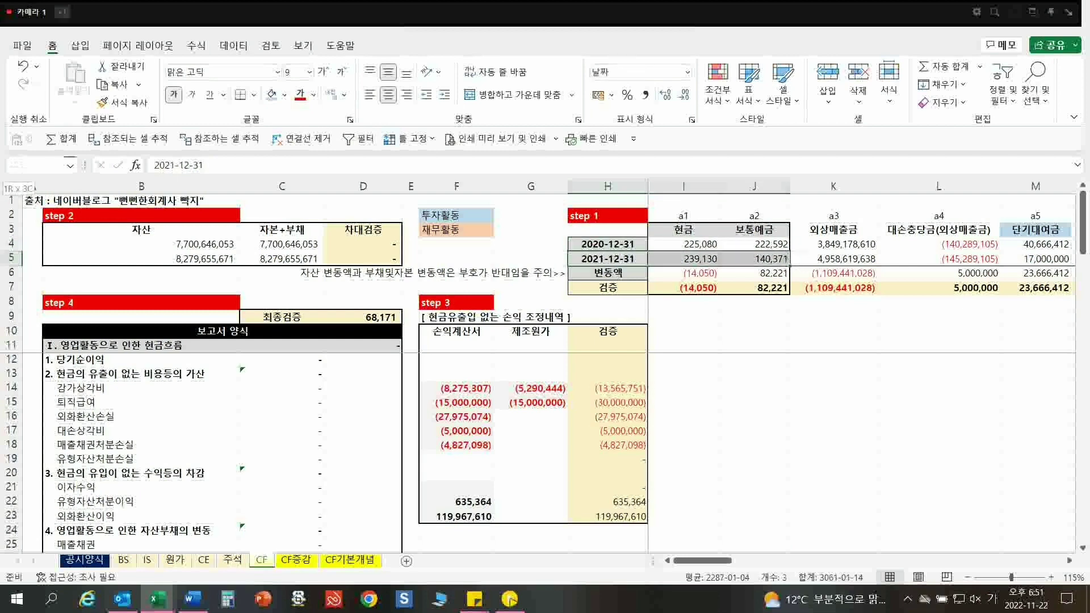
drag(683, 273, 755, 273)
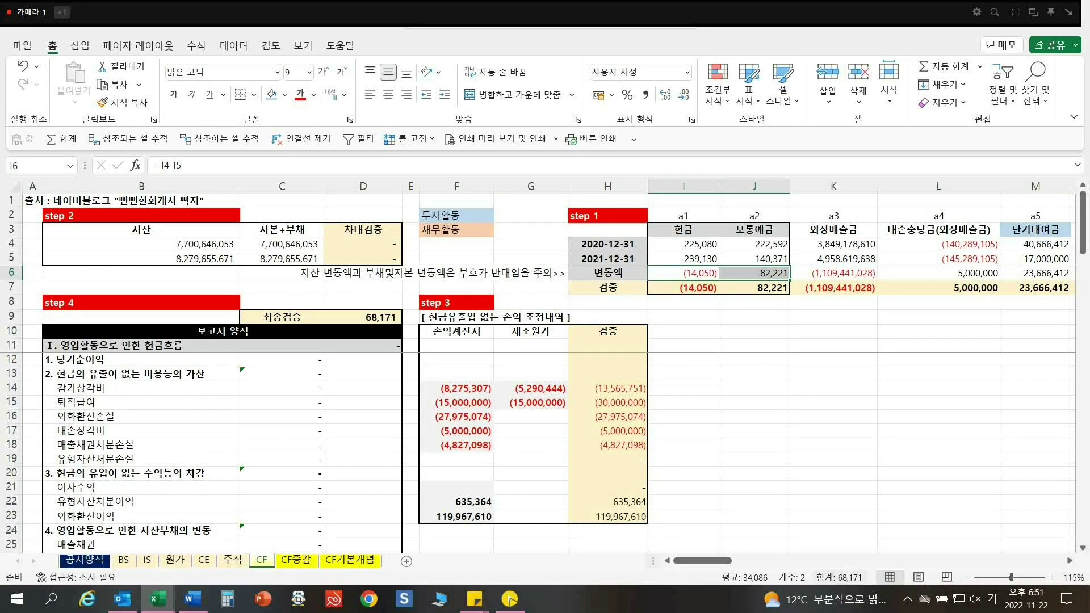
drag(684, 186, 625, 186)
drag(607, 288, 781, 288)
click(833, 287)
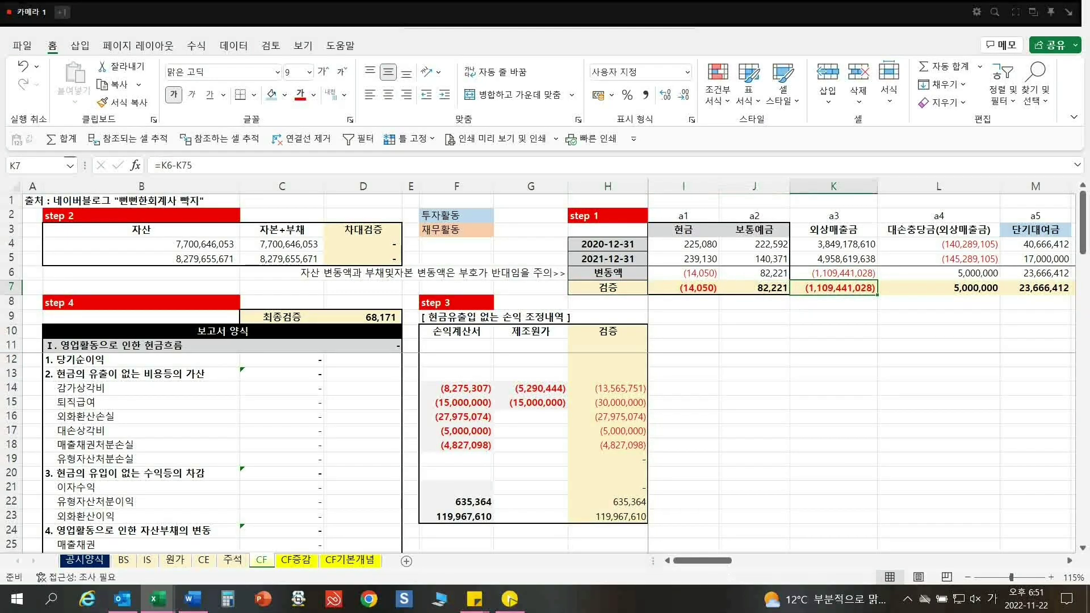
click(364, 317)
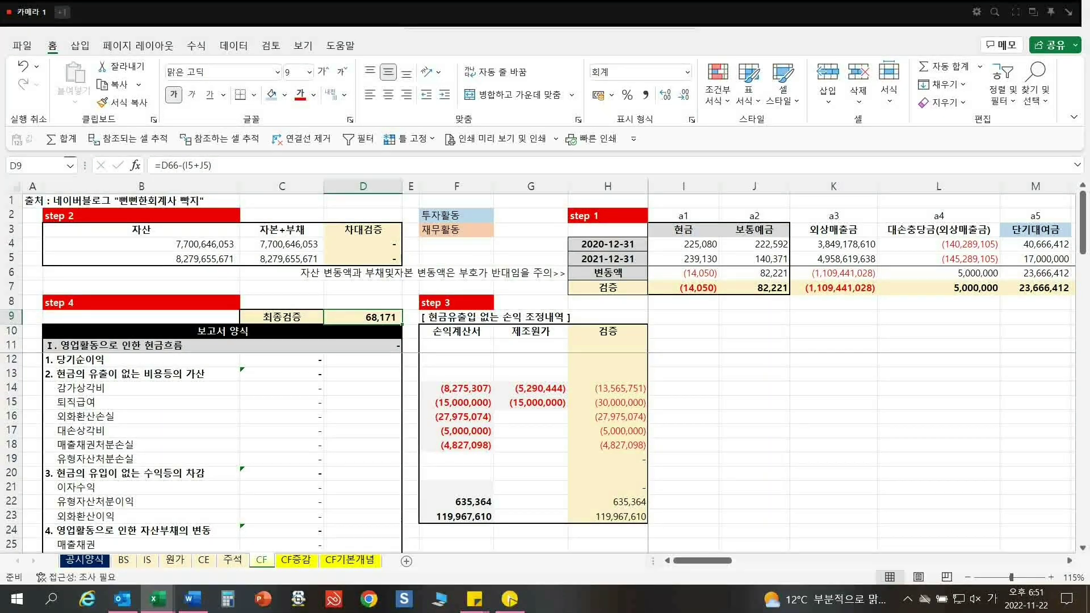
click(510, 599)
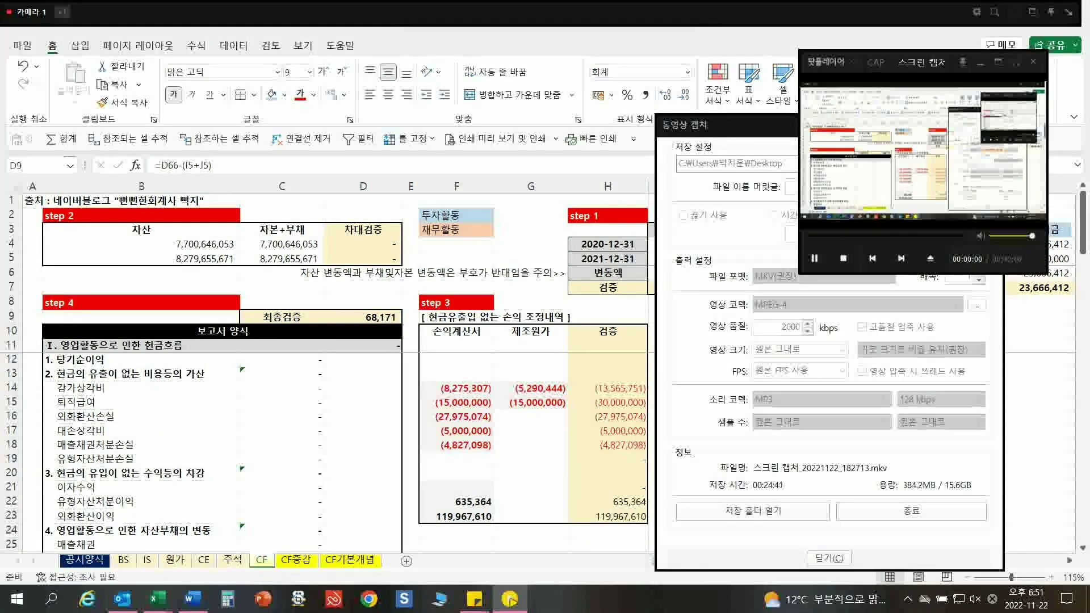